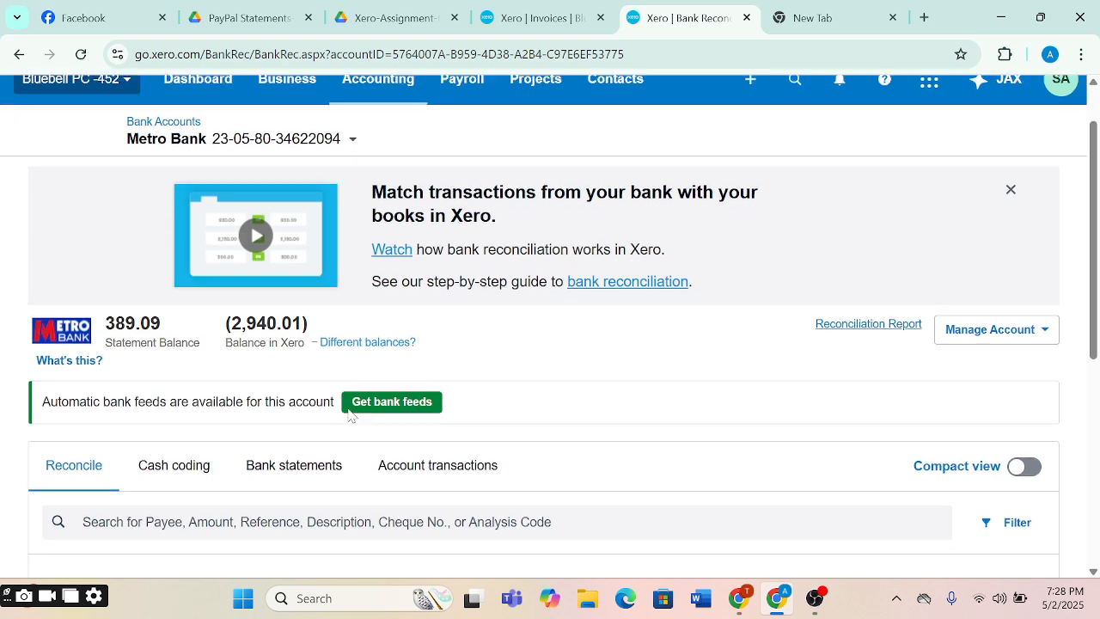
Step: Go to the bank accounts list and open the account transactions of Metro Bank
{"action": "scroll", "coordinate": [216, 197], "scroll_direction": "up", "scroll_amount": 1}
{"action": "left_click", "coordinate": [183, 174]}
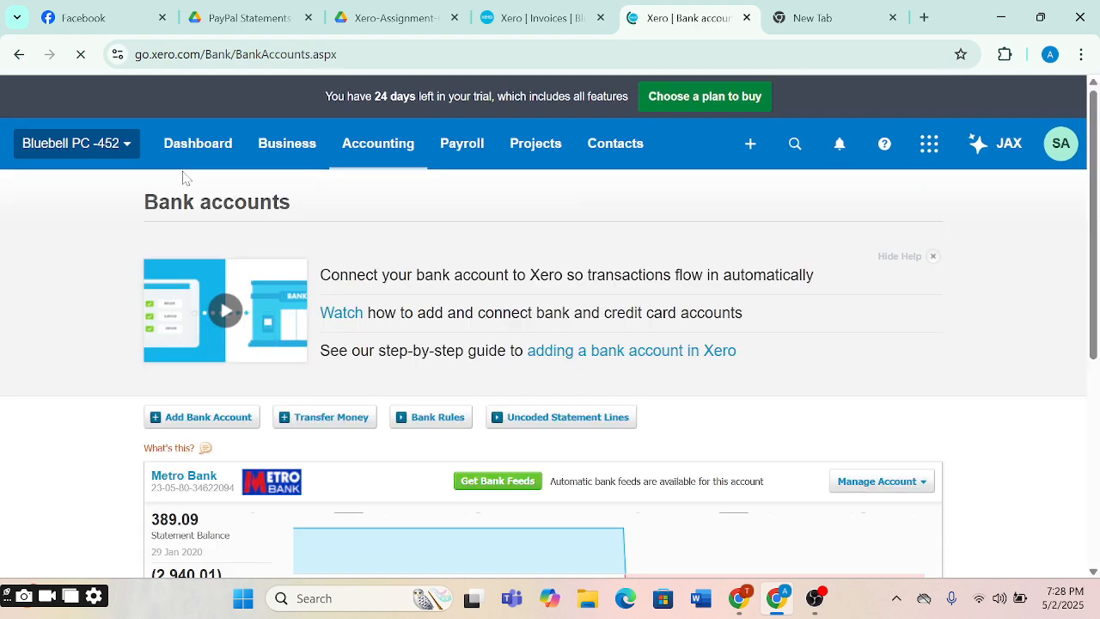
{"action": "scroll", "coordinate": [305, 399], "scroll_direction": "down", "scroll_amount": 2}
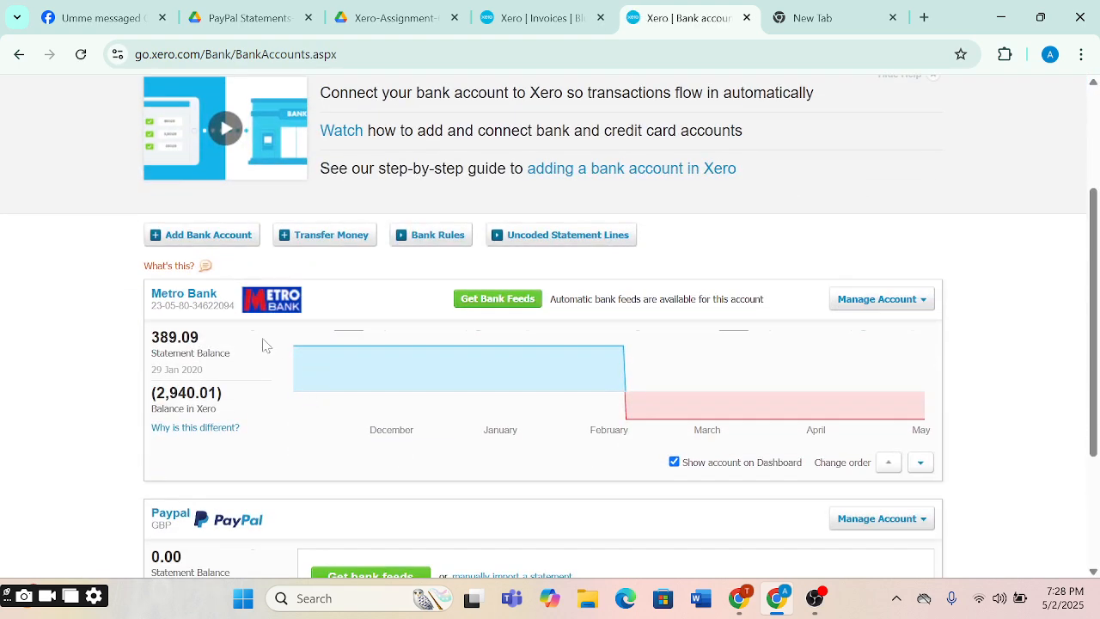
{"action": "left_click", "coordinate": [196, 294]}
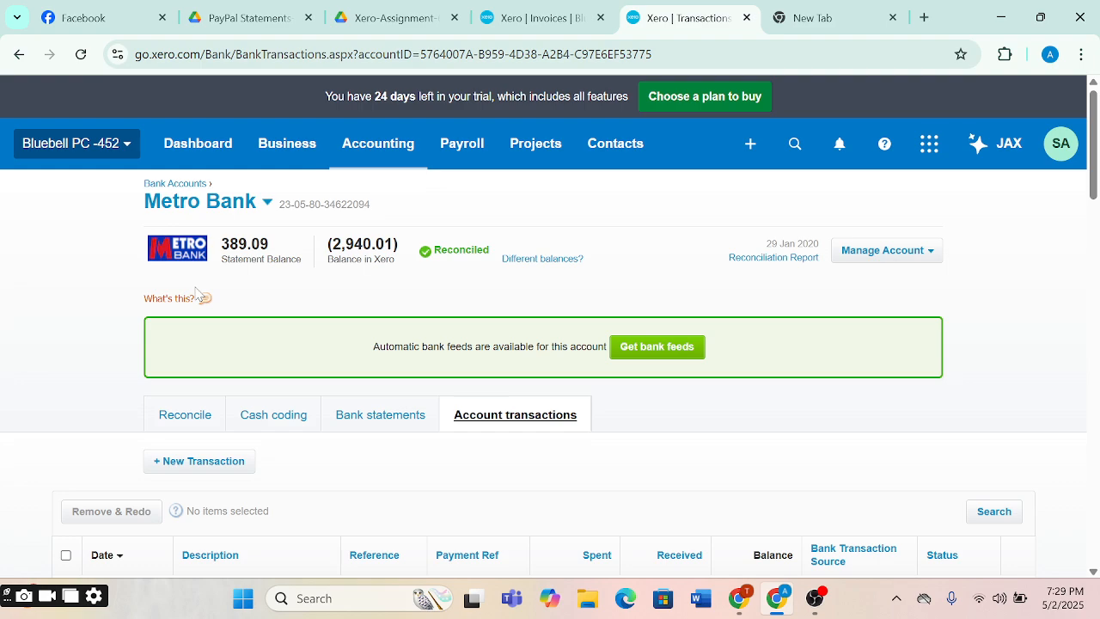
Step: Look through the Metro Bank transactions and view the second-to-last 15 Jan 2020 bank transfer to Paypal on the first page
{"action": "scroll", "coordinate": [196, 294], "scroll_direction": "down", "scroll_amount": 7}
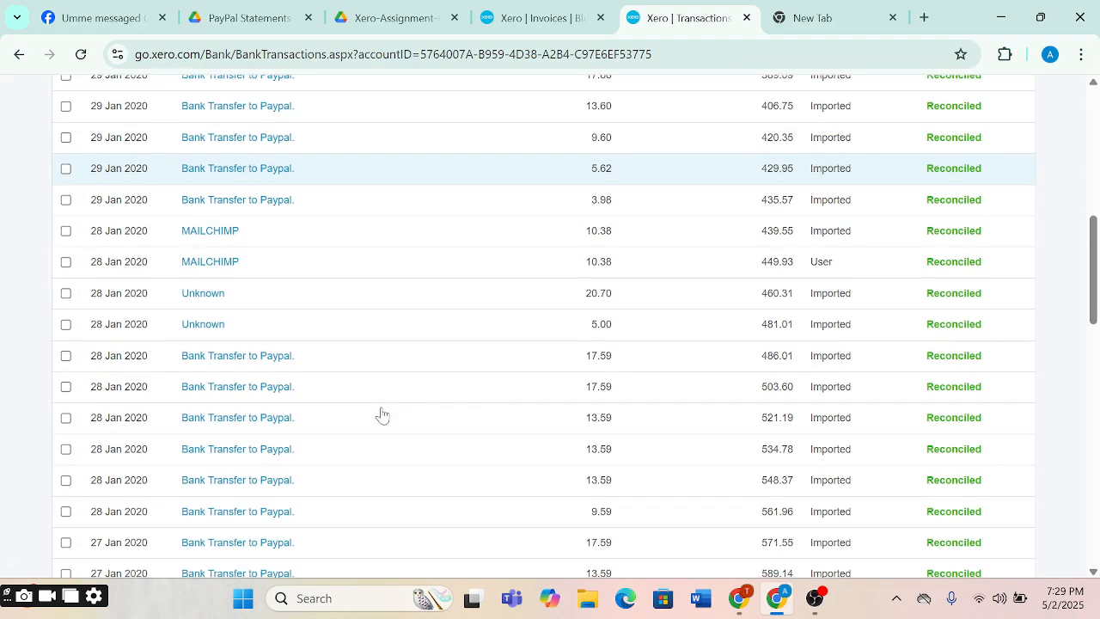
{"action": "scroll", "coordinate": [382, 415], "scroll_direction": "down", "scroll_amount": 8}
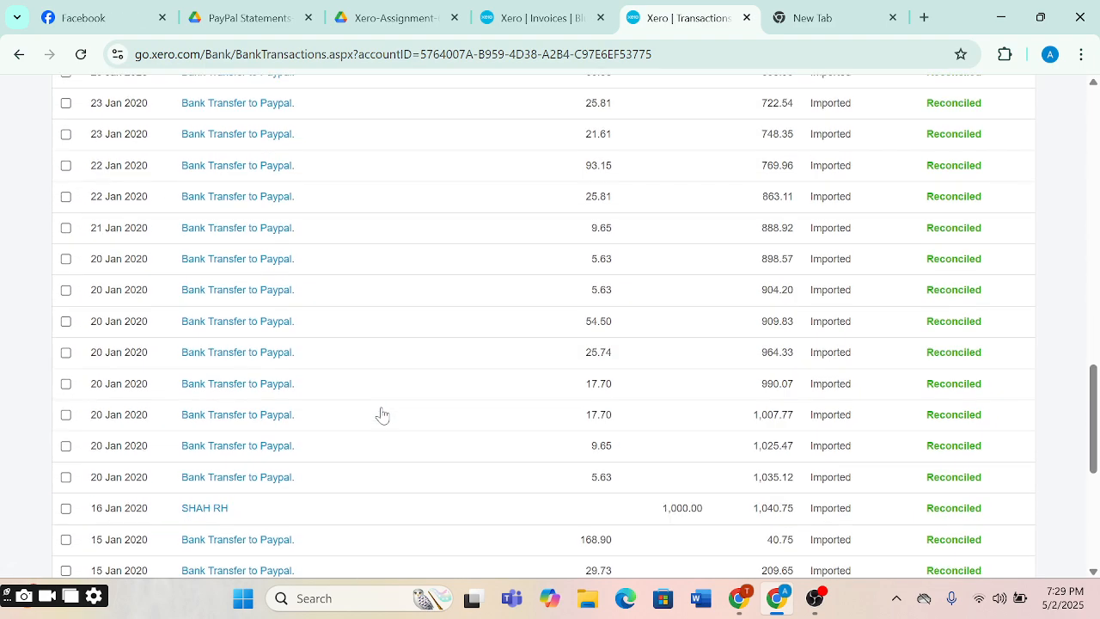
{"action": "scroll", "coordinate": [383, 416], "scroll_direction": "down", "scroll_amount": 1}
{"action": "scroll", "coordinate": [287, 484], "scroll_direction": "down", "scroll_amount": 3}
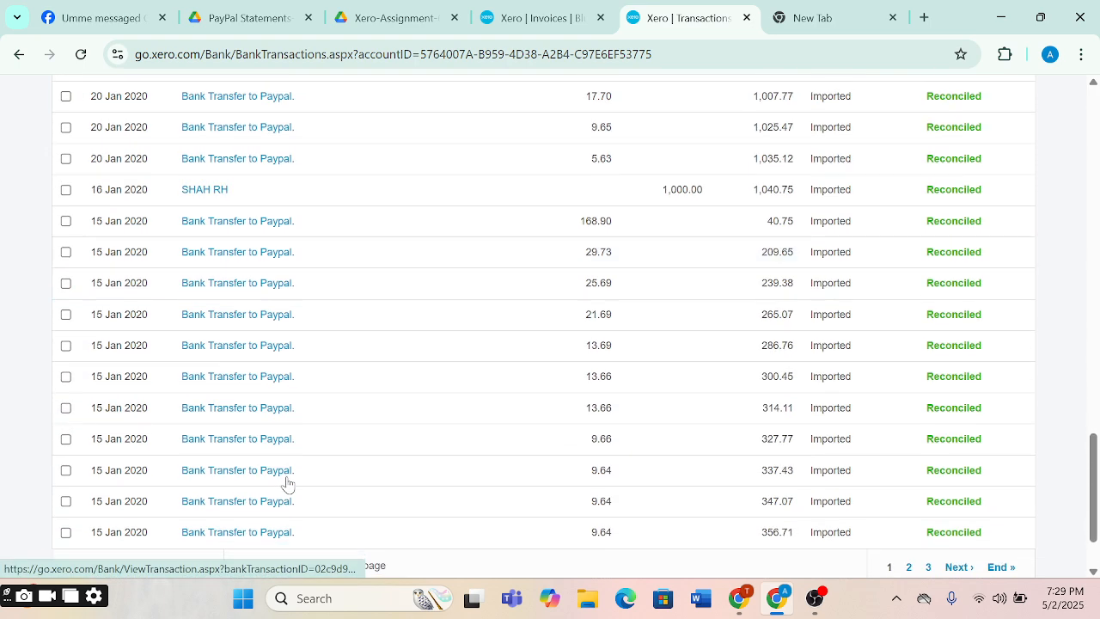
{"action": "scroll", "coordinate": [288, 484], "scroll_direction": "down", "scroll_amount": 3}
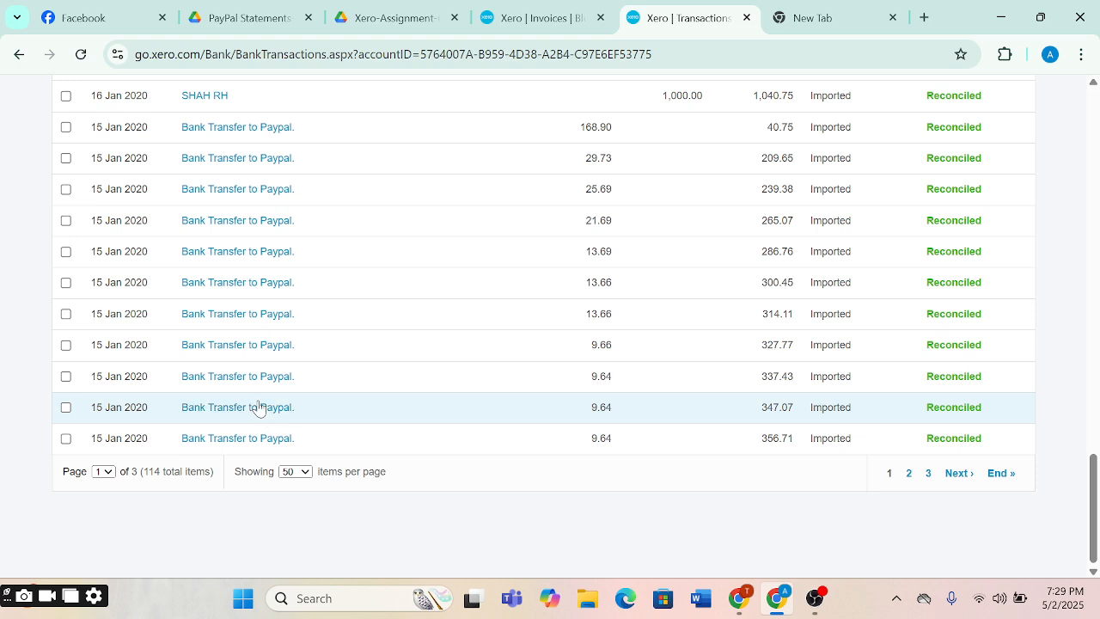
{"action": "left_click", "coordinate": [260, 407]}
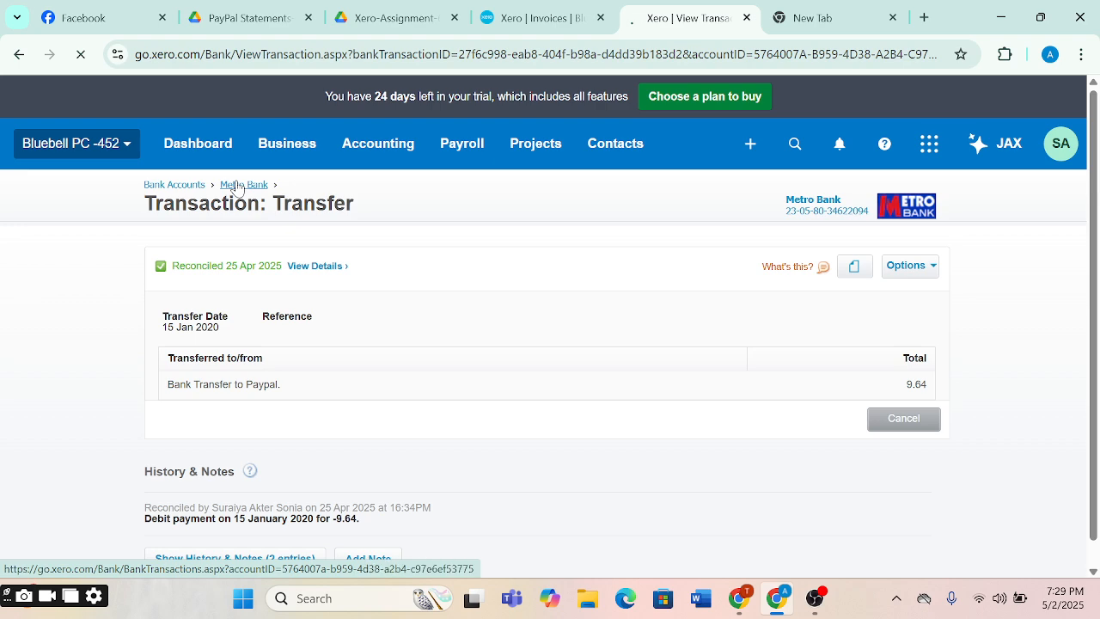
Step: Return to the Metro Bank transactions and open the imported MAILCHIMP transaction dated 28 Jan 2020
{"action": "scroll", "coordinate": [382, 402], "scroll_direction": "down", "scroll_amount": 3}
{"action": "scroll", "coordinate": [383, 401], "scroll_direction": "down", "scroll_amount": 2}
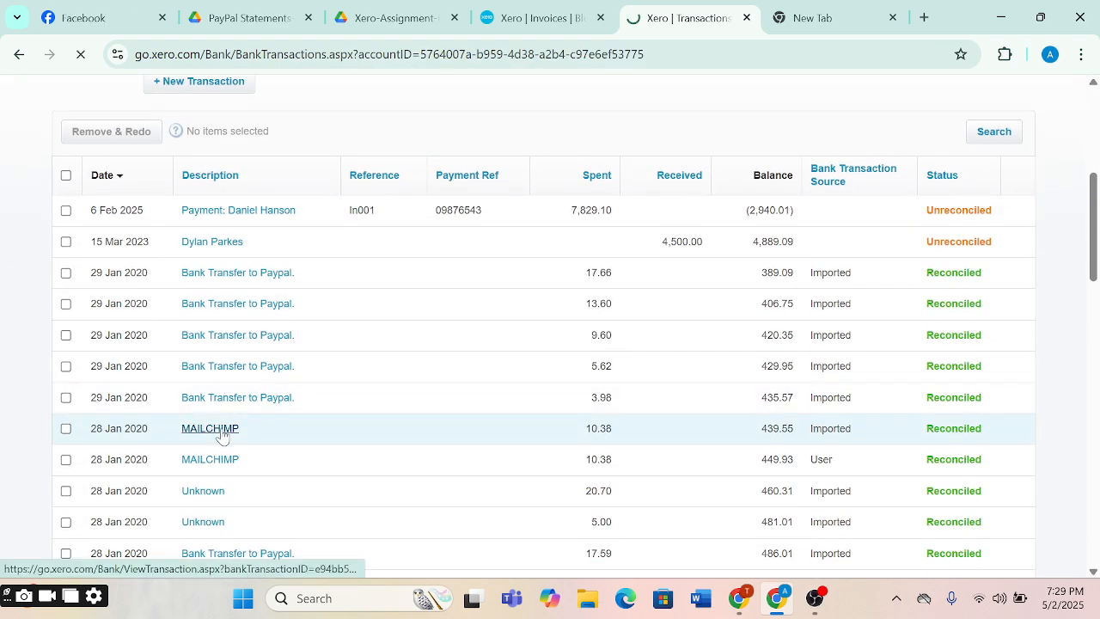
{"action": "left_click", "coordinate": [221, 435]}
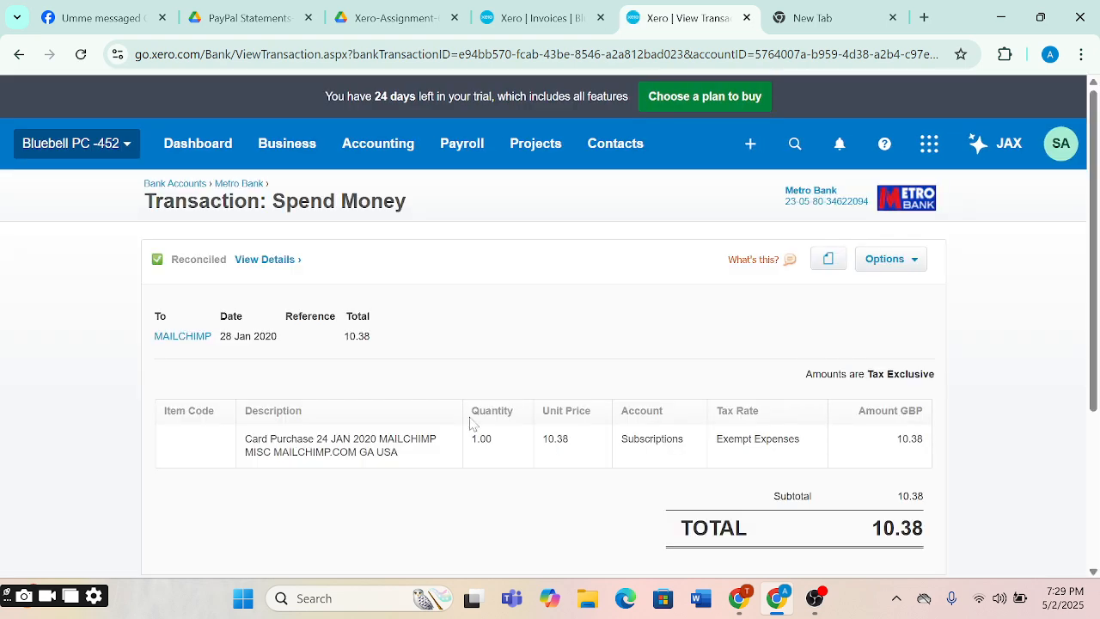
{"action": "scroll", "coordinate": [470, 423], "scroll_direction": "down", "scroll_amount": 1}
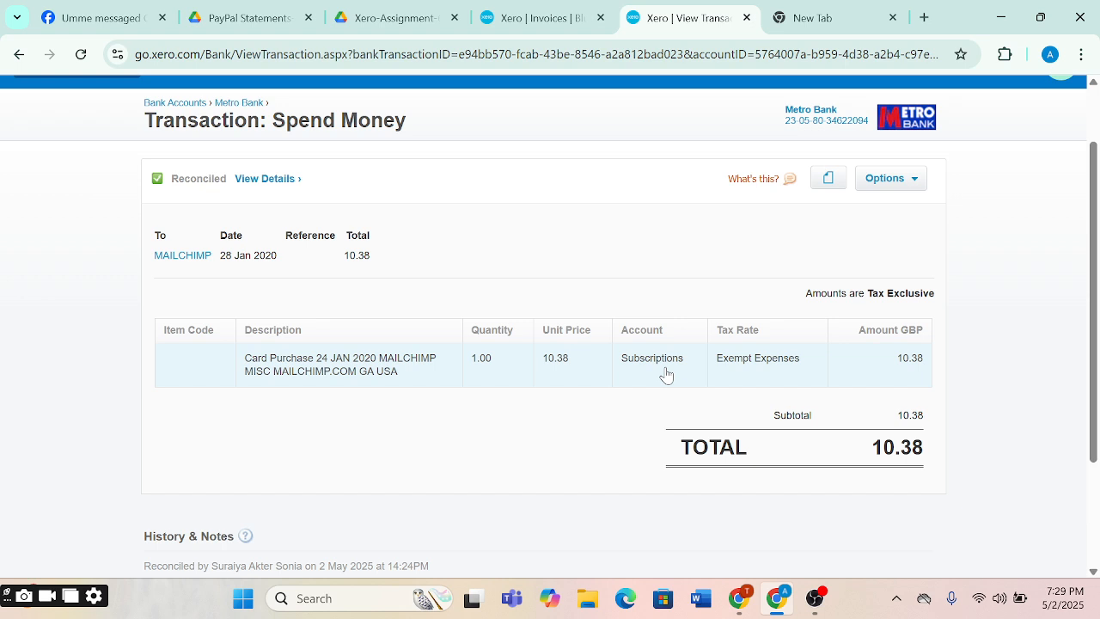
Step: Edit the MAILCHIMP spend money transaction, keep 485 - Subscriptions as its account, and save the update
{"action": "left_click", "coordinate": [918, 182]}
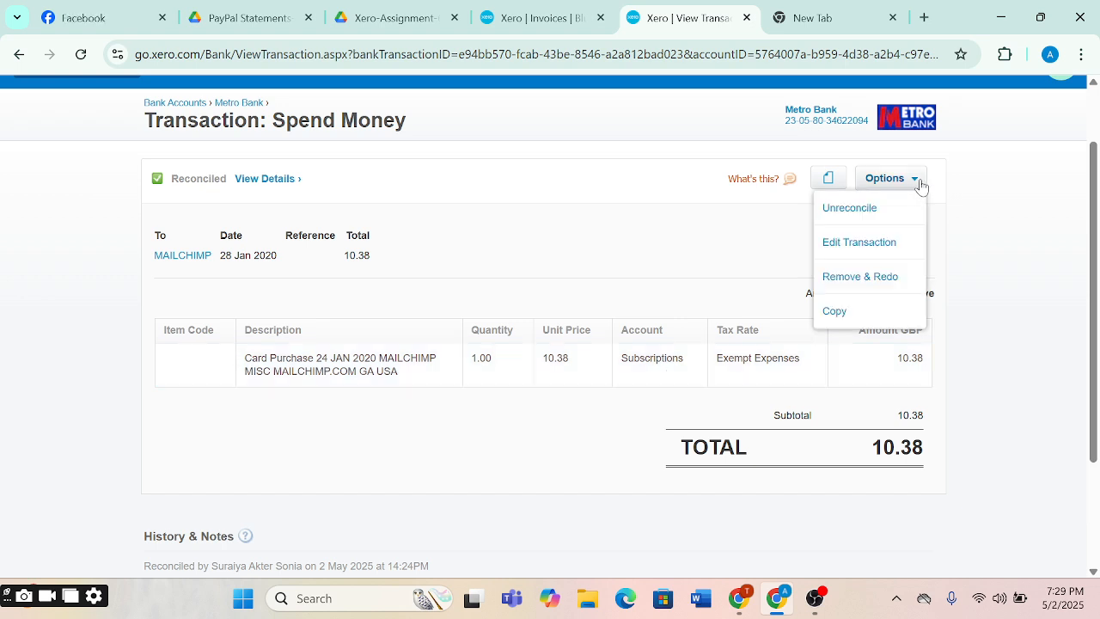
{"action": "left_click", "coordinate": [863, 253]}
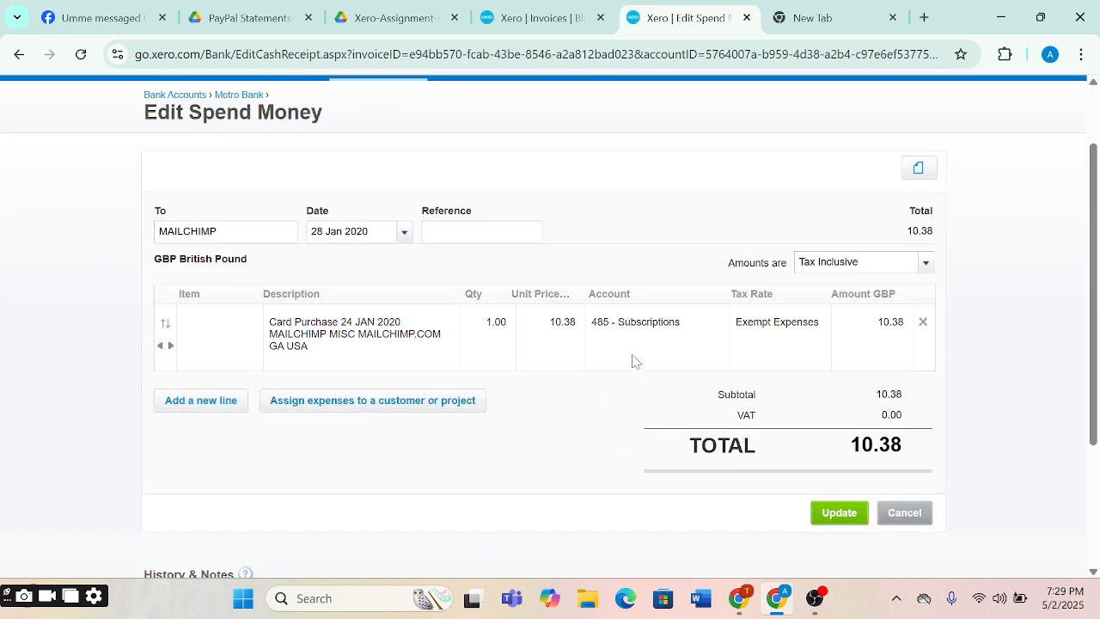
{"action": "left_click", "coordinate": [636, 360]}
{"action": "left_click", "coordinate": [712, 325]}
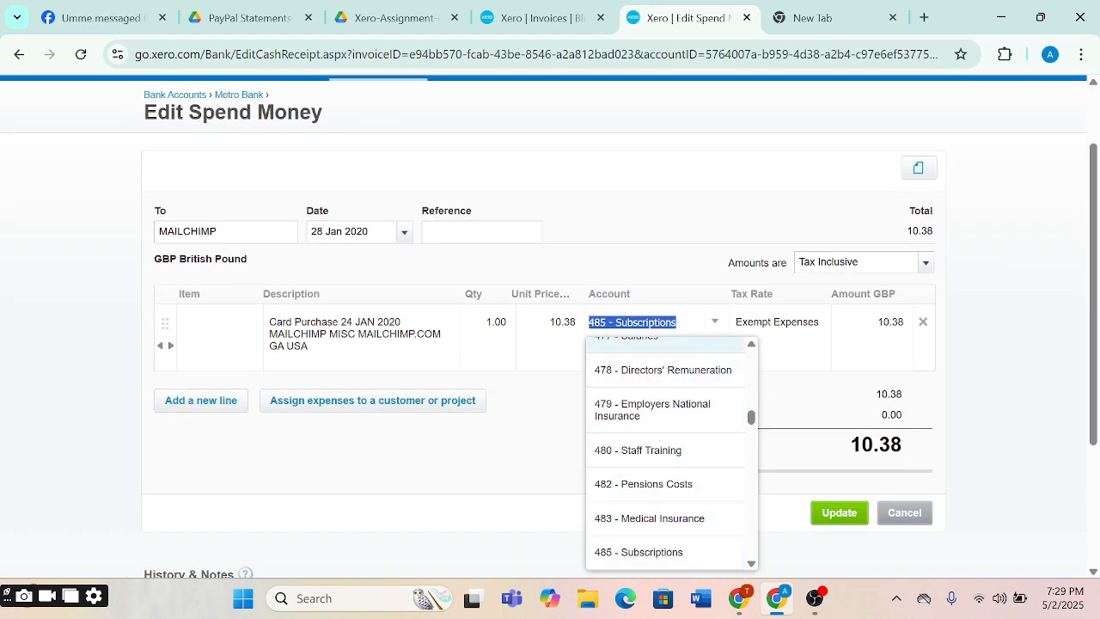
{"action": "left_click", "coordinate": [649, 323]}
{"action": "left_click", "coordinate": [848, 513]}
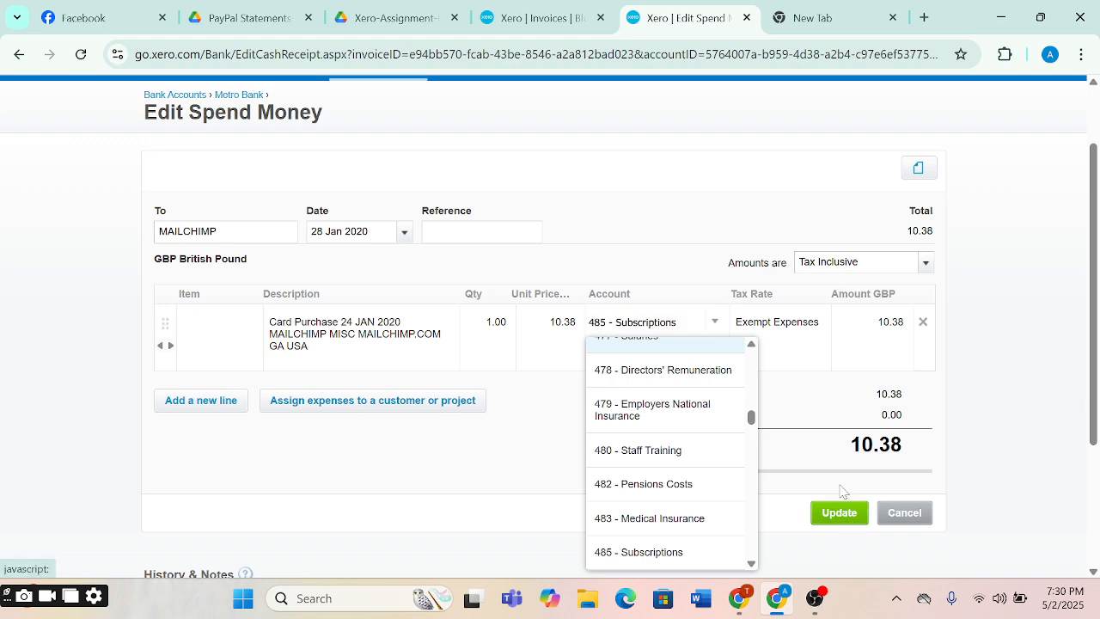
{"action": "left_click", "coordinate": [858, 512]}
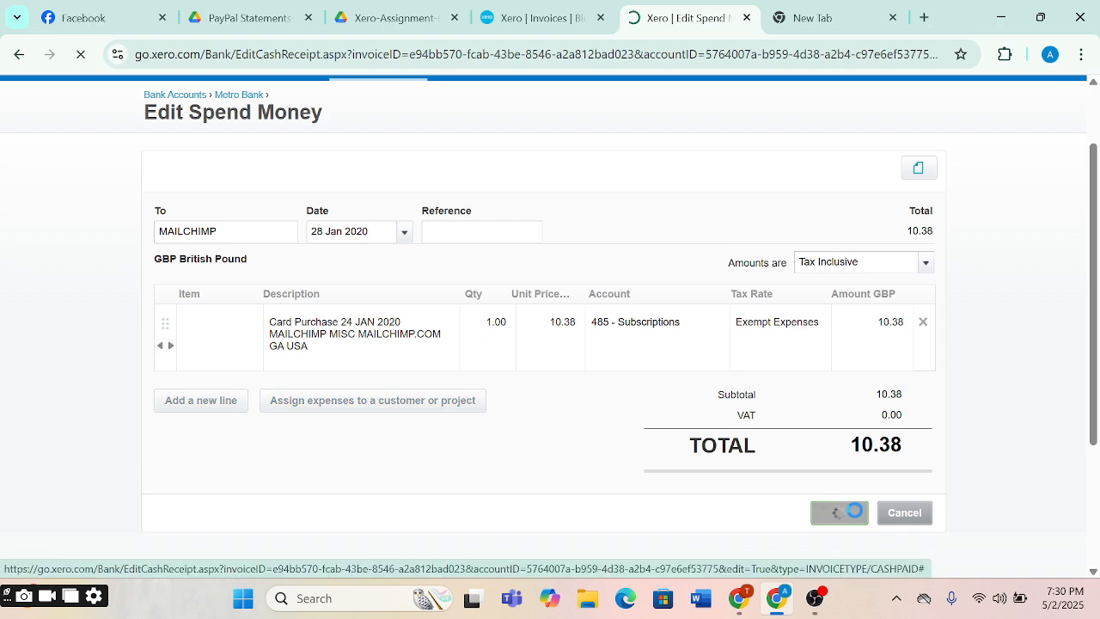
Step: Open Find and recode from the advanced accounting features and start a new find and recode search
{"action": "scroll", "coordinate": [854, 516], "scroll_direction": "down", "scroll_amount": 2}
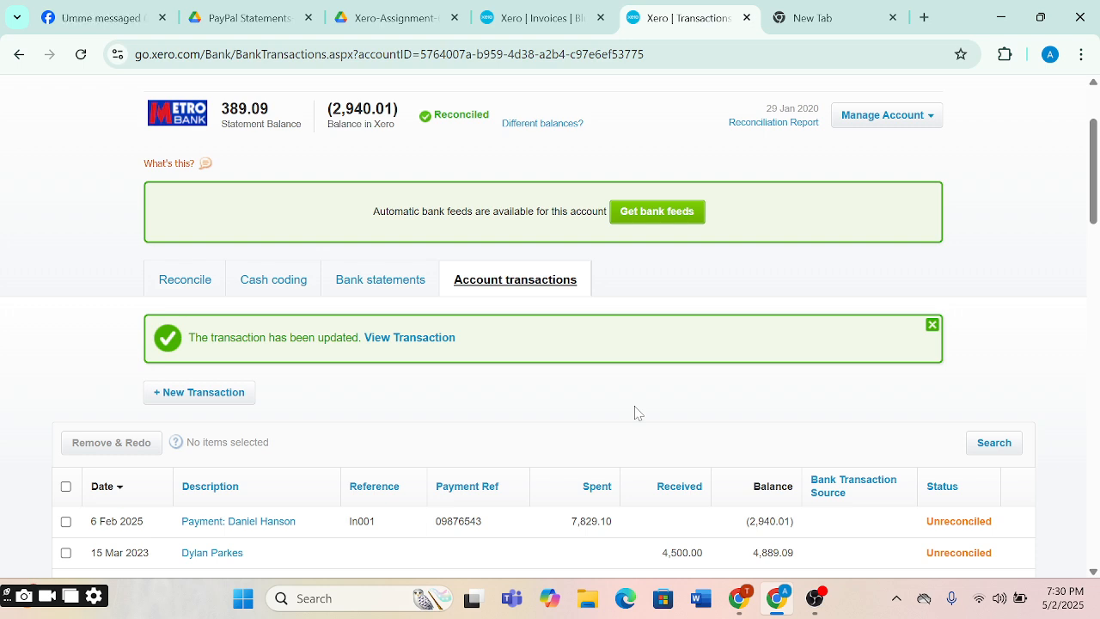
{"action": "scroll", "coordinate": [635, 412], "scroll_direction": "up", "scroll_amount": 2}
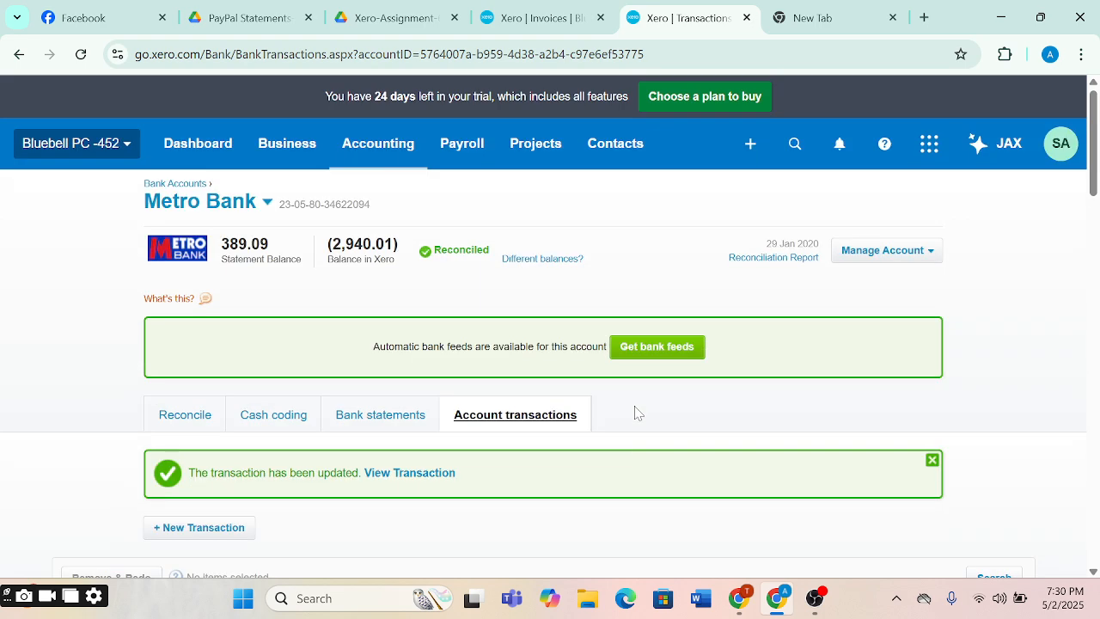
{"action": "left_click", "coordinate": [395, 157]}
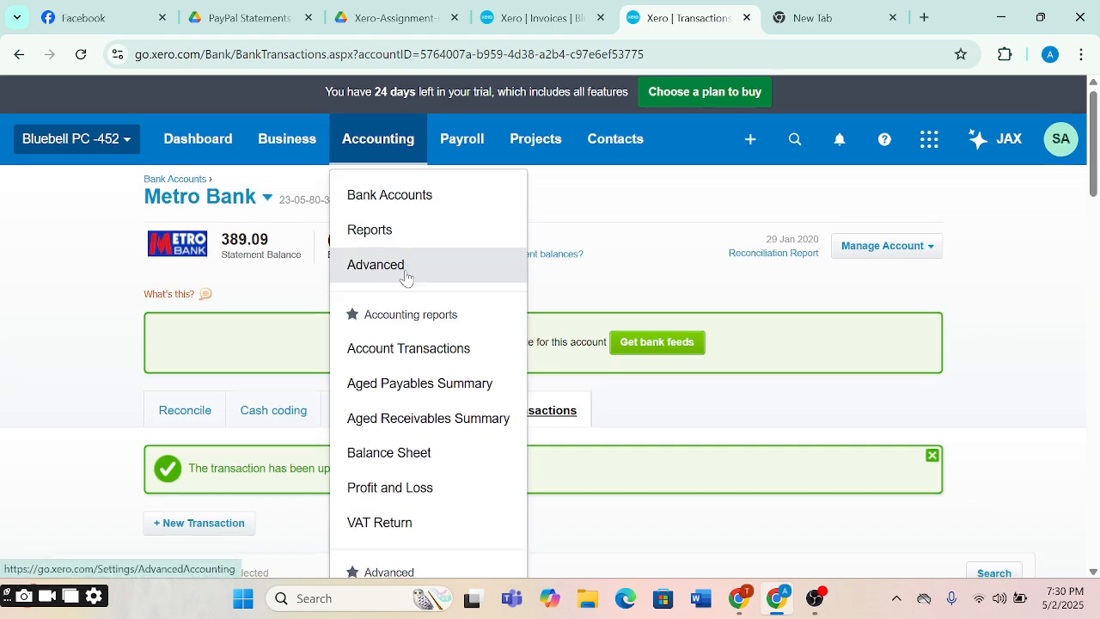
{"action": "left_click", "coordinate": [404, 271]}
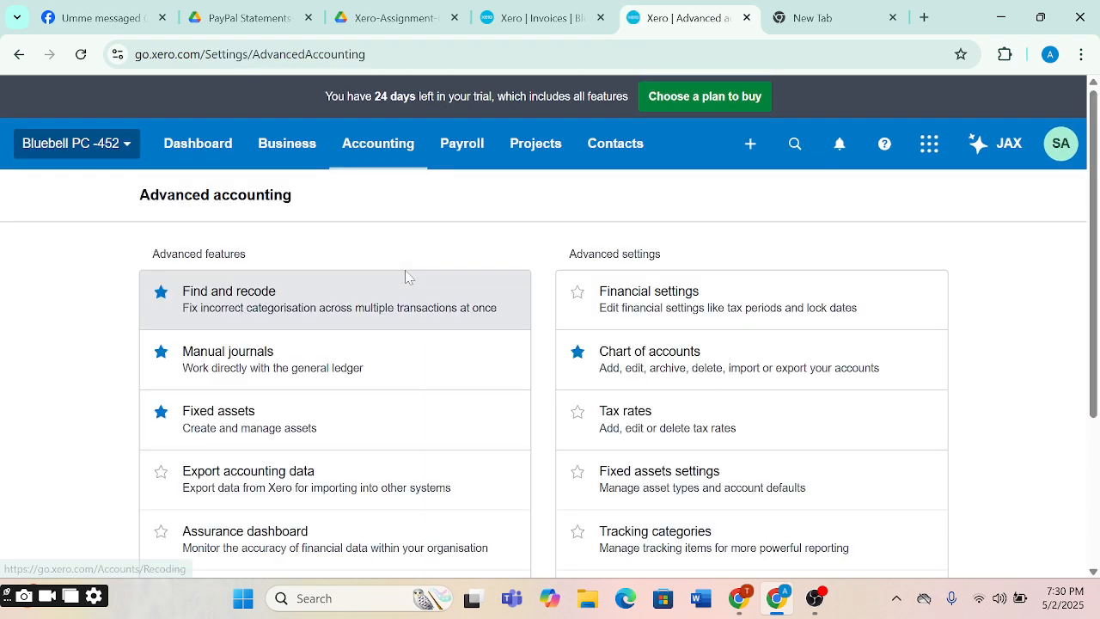
{"action": "scroll", "coordinate": [405, 273], "scroll_direction": "down", "scroll_amount": 3}
{"action": "scroll", "coordinate": [387, 352], "scroll_direction": "up", "scroll_amount": 2}
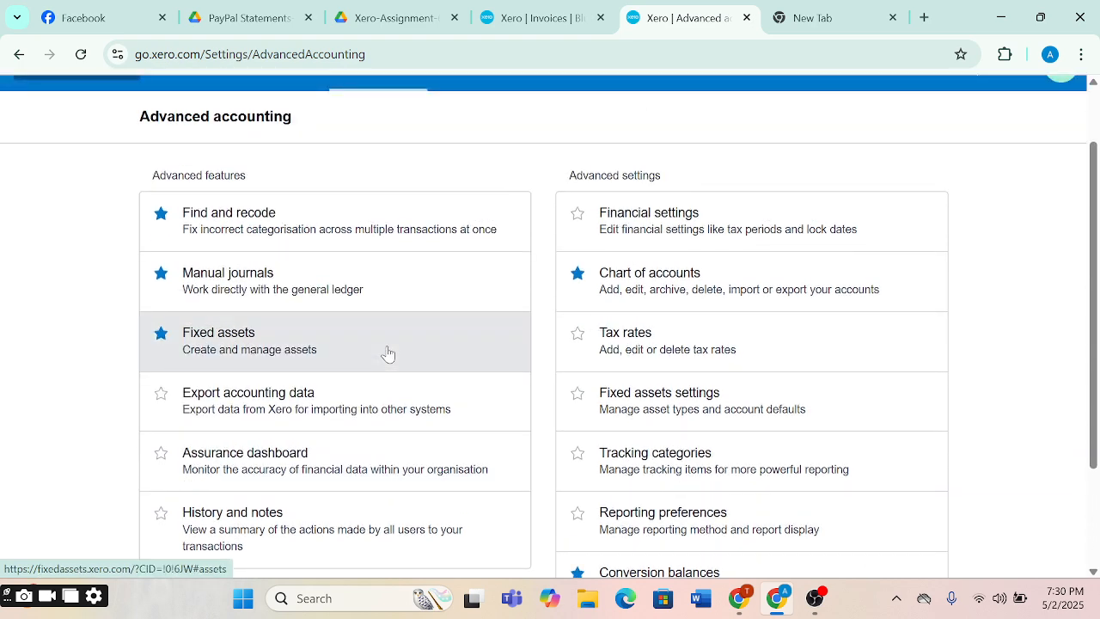
{"action": "left_click", "coordinate": [242, 234]}
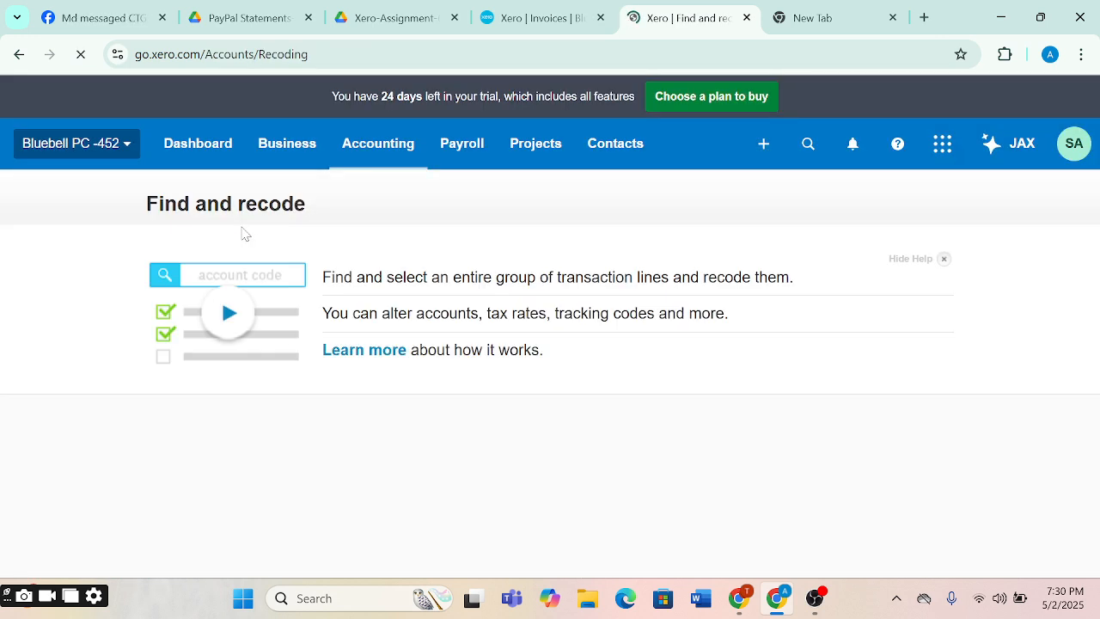
{"action": "scroll", "coordinate": [335, 417], "scroll_direction": "down", "scroll_amount": 1}
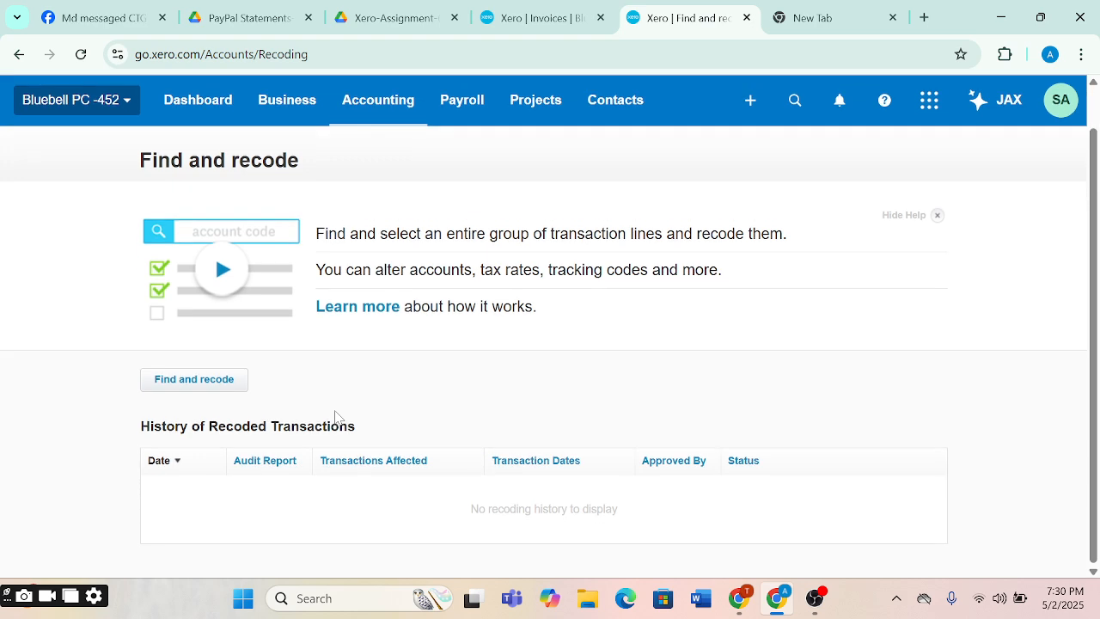
{"action": "left_click", "coordinate": [213, 383]}
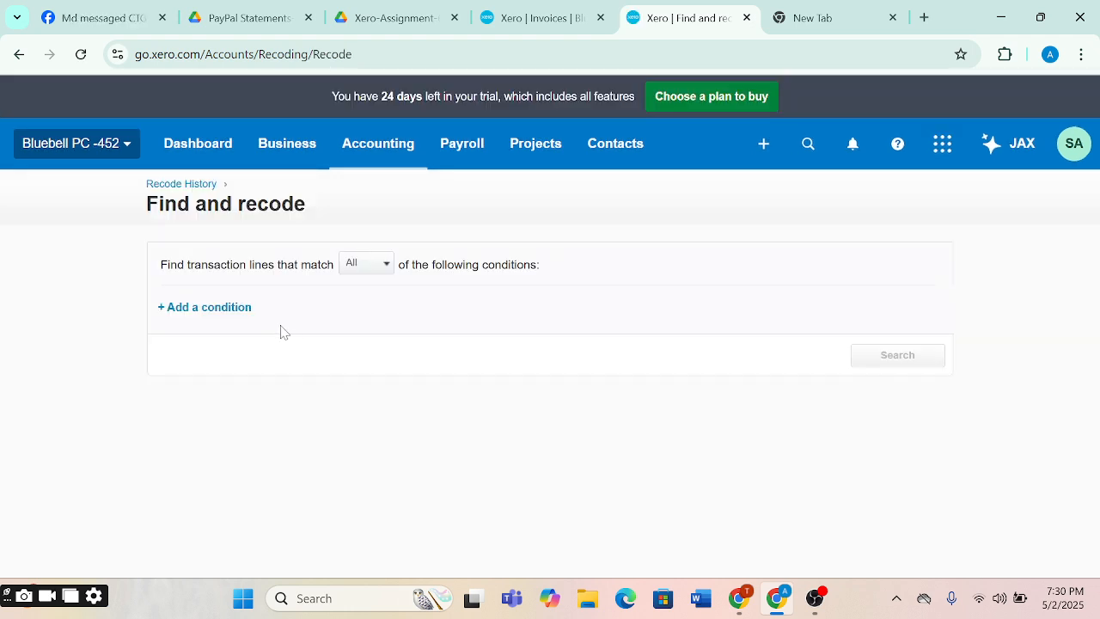
Step: Add a Bank Account condition and an Account condition to the transaction line search
{"action": "left_click", "coordinate": [244, 320]}
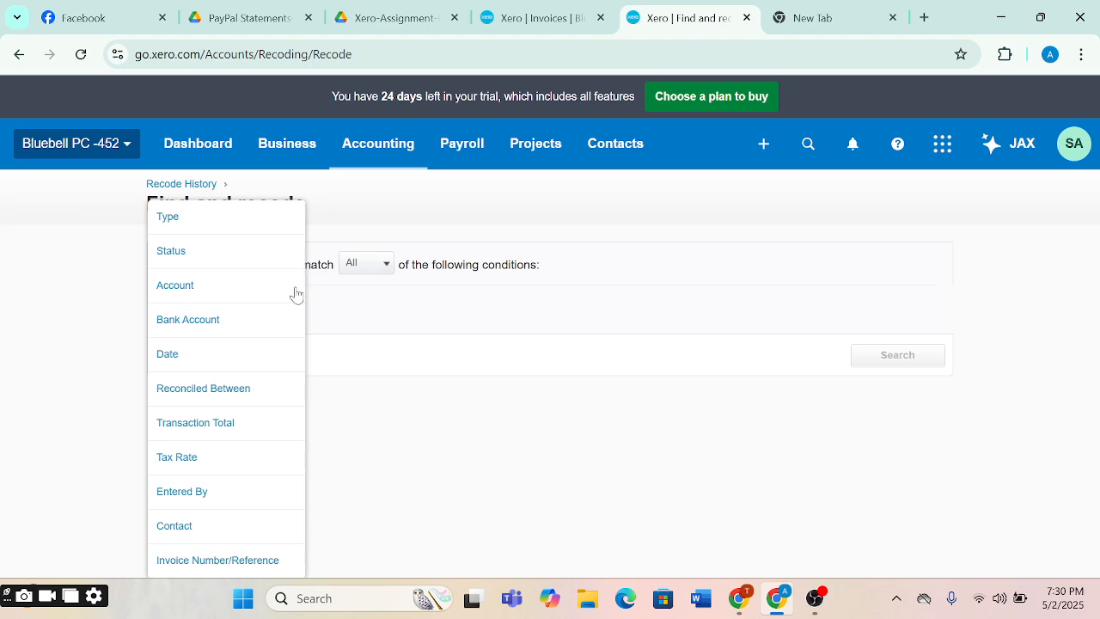
{"action": "left_click", "coordinate": [234, 321]}
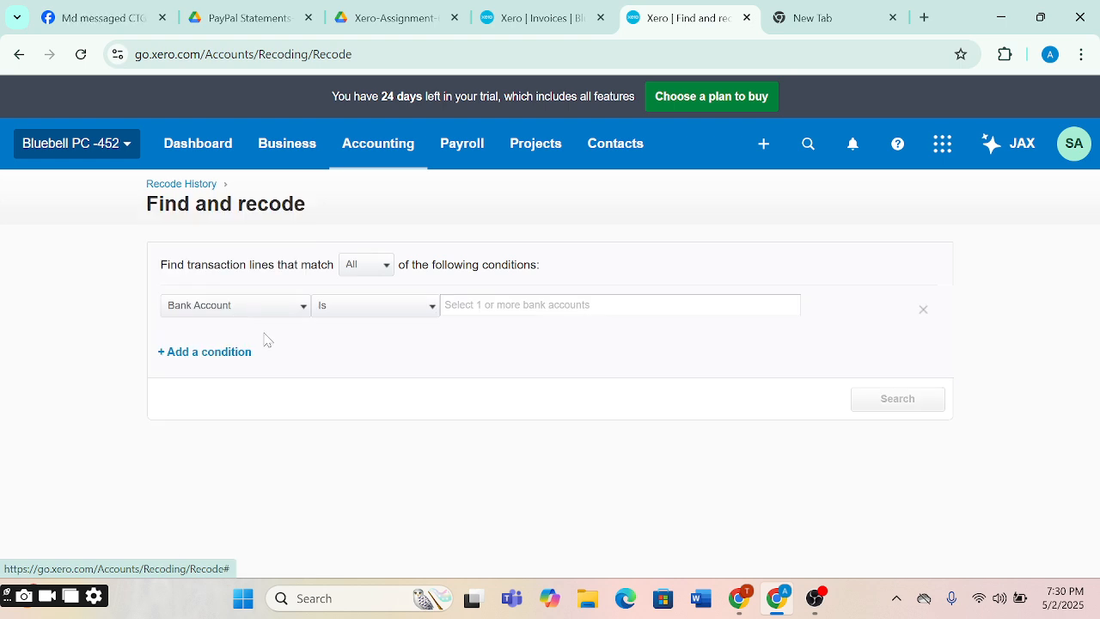
{"action": "left_click", "coordinate": [233, 360]}
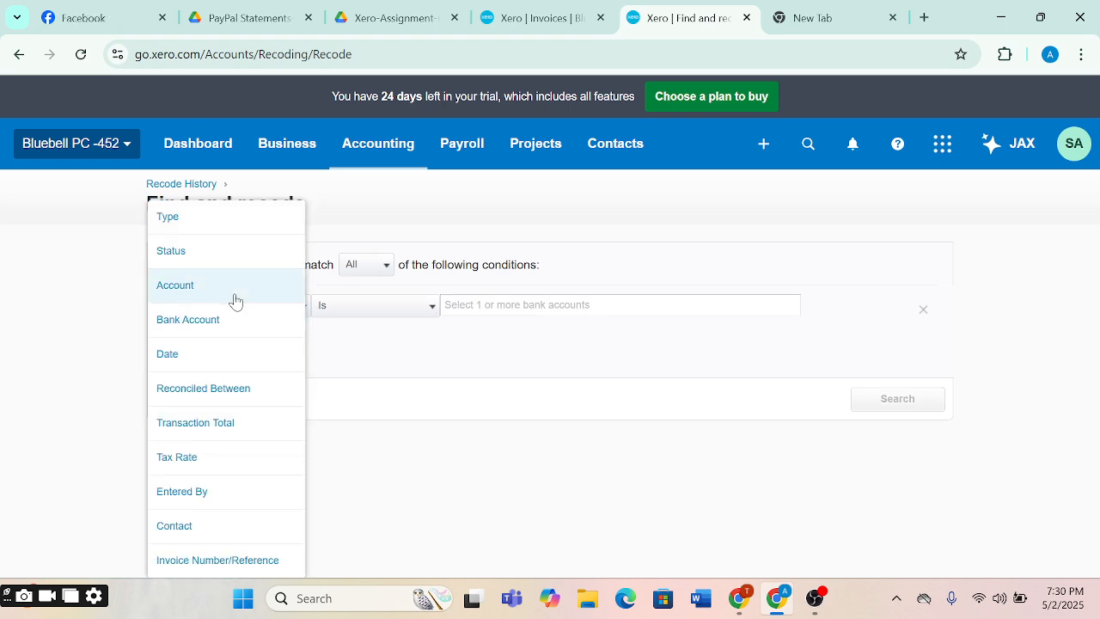
{"action": "left_click", "coordinate": [234, 297]}
{"action": "left_click", "coordinate": [236, 397]}
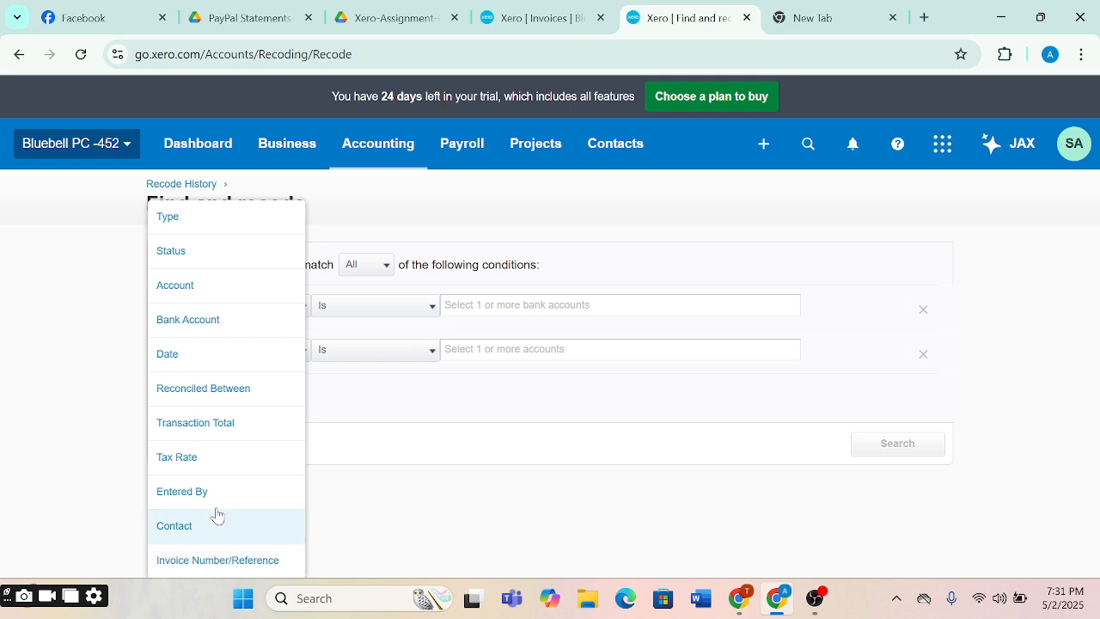
{"action": "left_click", "coordinate": [402, 446]}
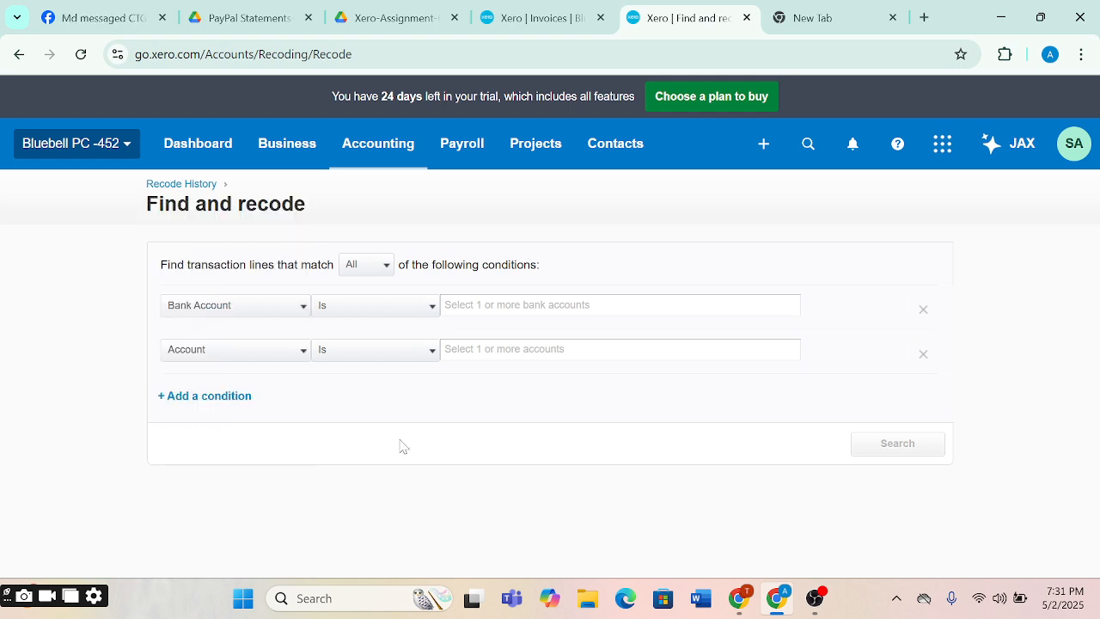
Step: Set the Bank Account condition to Is 100 - Metro Bank
{"action": "left_click", "coordinate": [431, 305]}
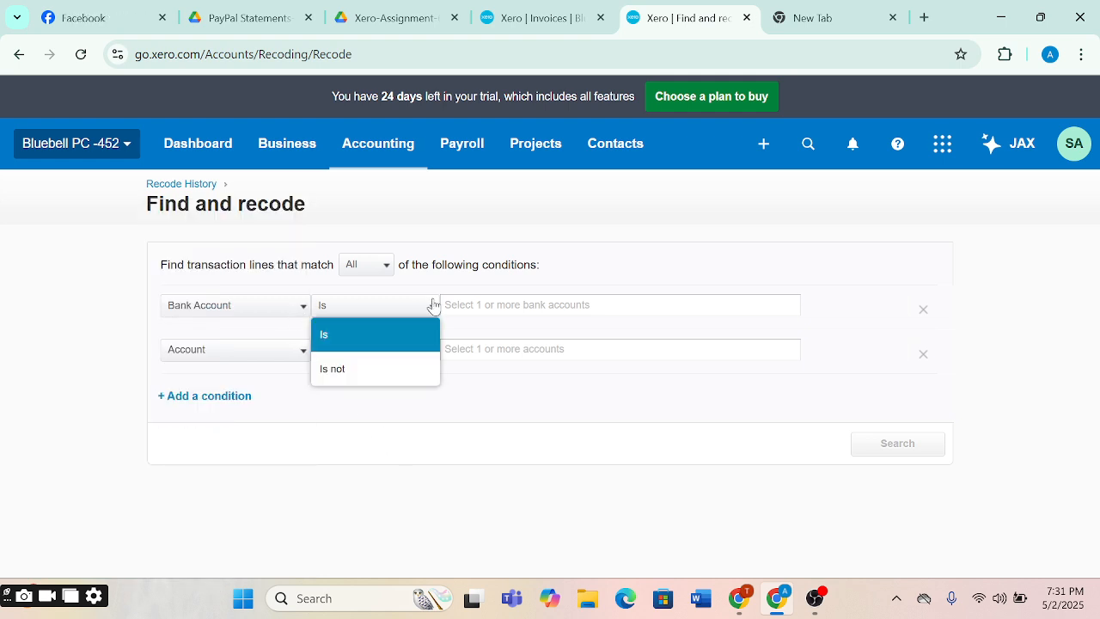
{"action": "left_click", "coordinate": [397, 334]}
{"action": "key", "text": "Tab"}
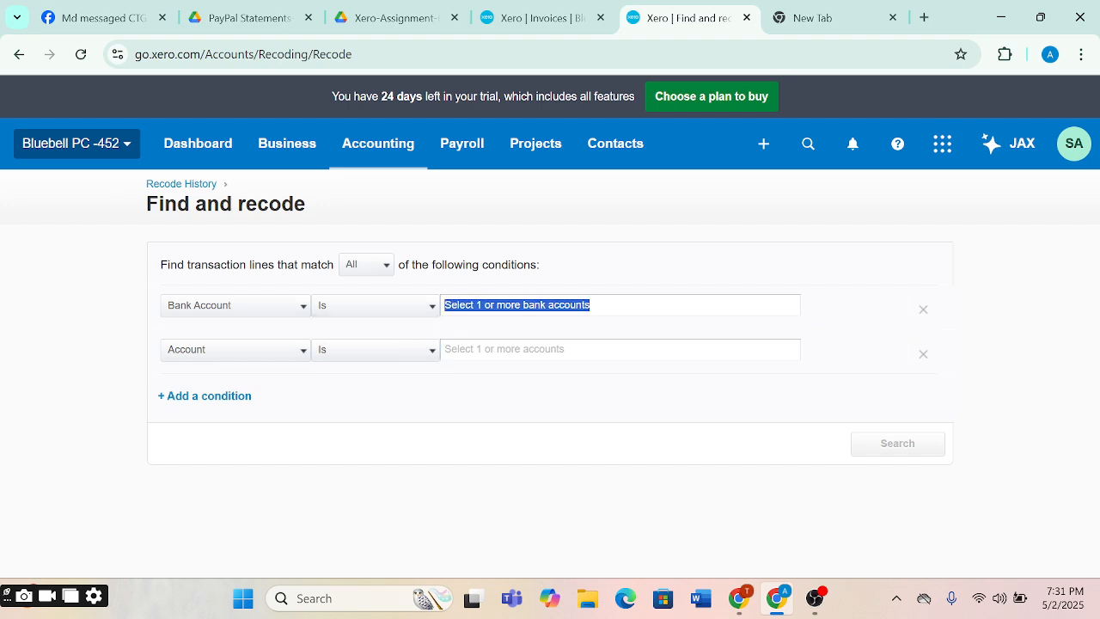
{"action": "left_click", "coordinate": [539, 345]}
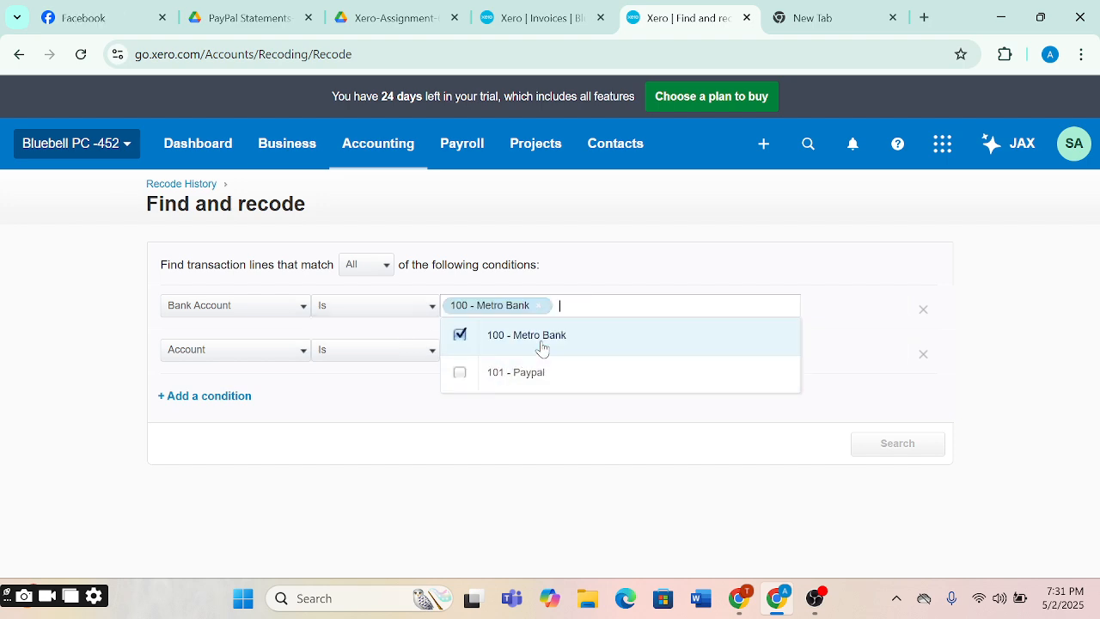
{"action": "left_click", "coordinate": [652, 285]}
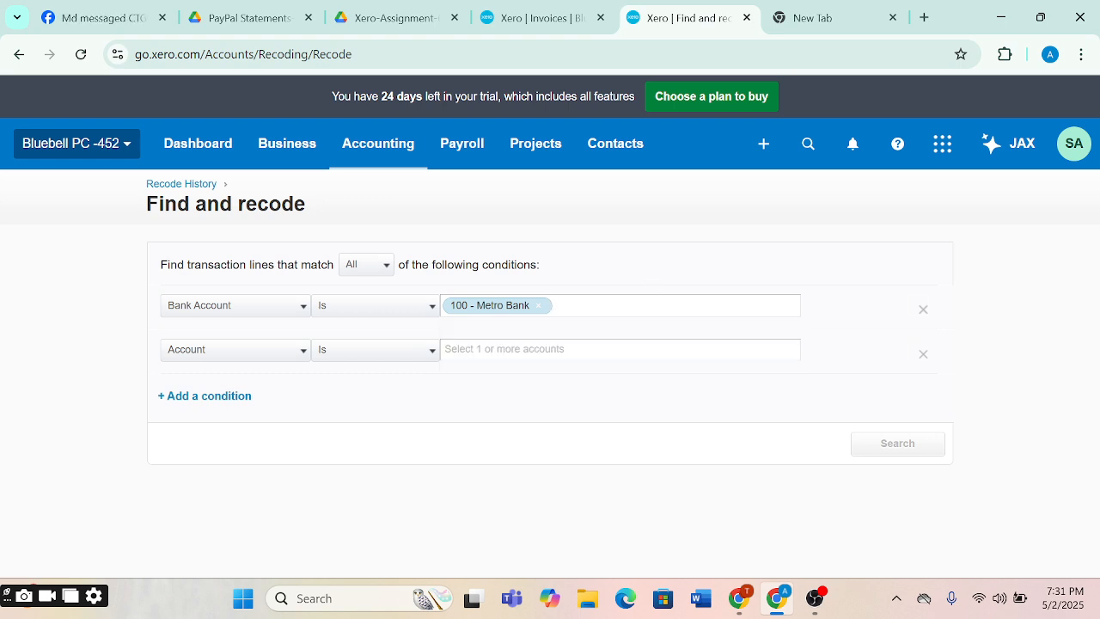
Step: Set the Account condition to Is 400 - Advertising & Marketing and search for the matching transaction lines
{"action": "left_click", "coordinate": [499, 348]}
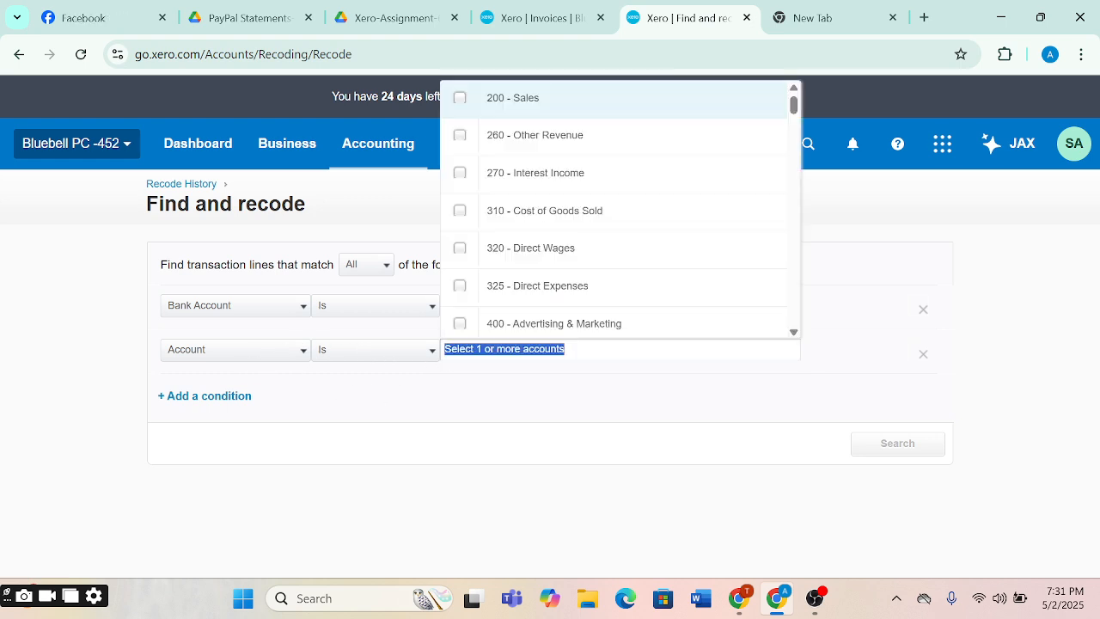
{"action": "scroll", "coordinate": [519, 272], "scroll_direction": "down", "scroll_amount": 1}
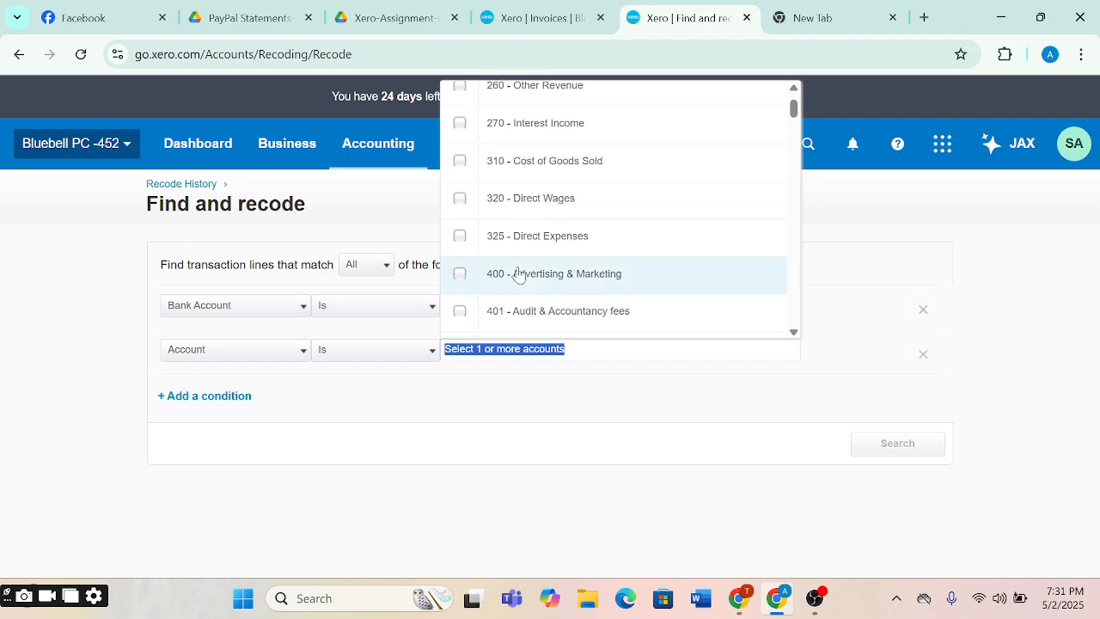
{"action": "left_click", "coordinate": [519, 274]}
{"action": "left_click", "coordinate": [683, 396]}
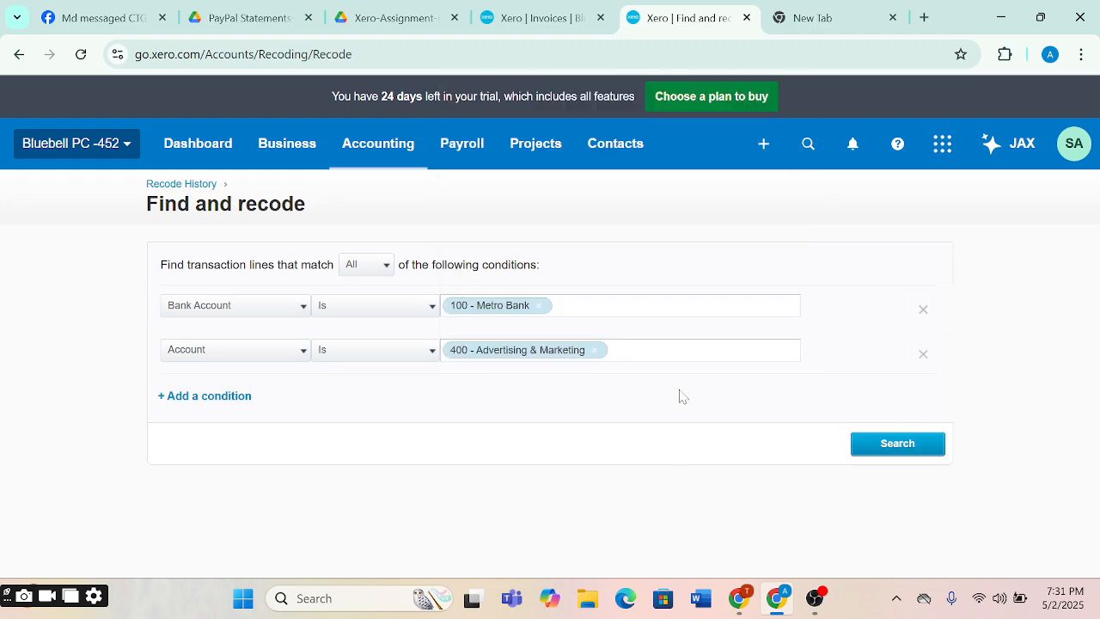
{"action": "left_click", "coordinate": [911, 443]}
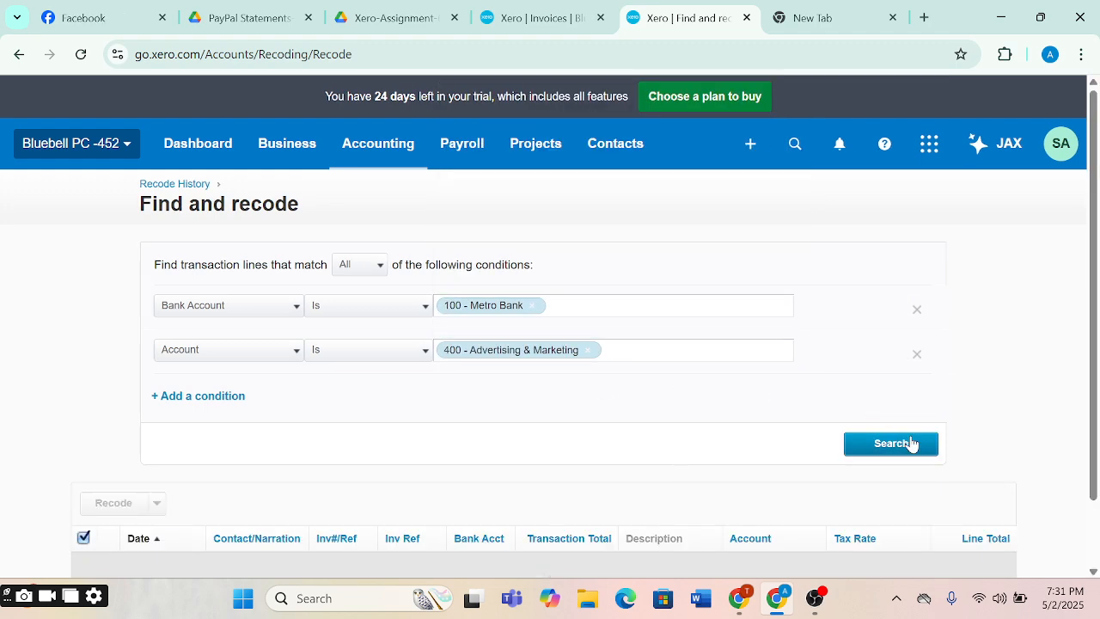
{"action": "scroll", "coordinate": [747, 389], "scroll_direction": "down", "scroll_amount": 2}
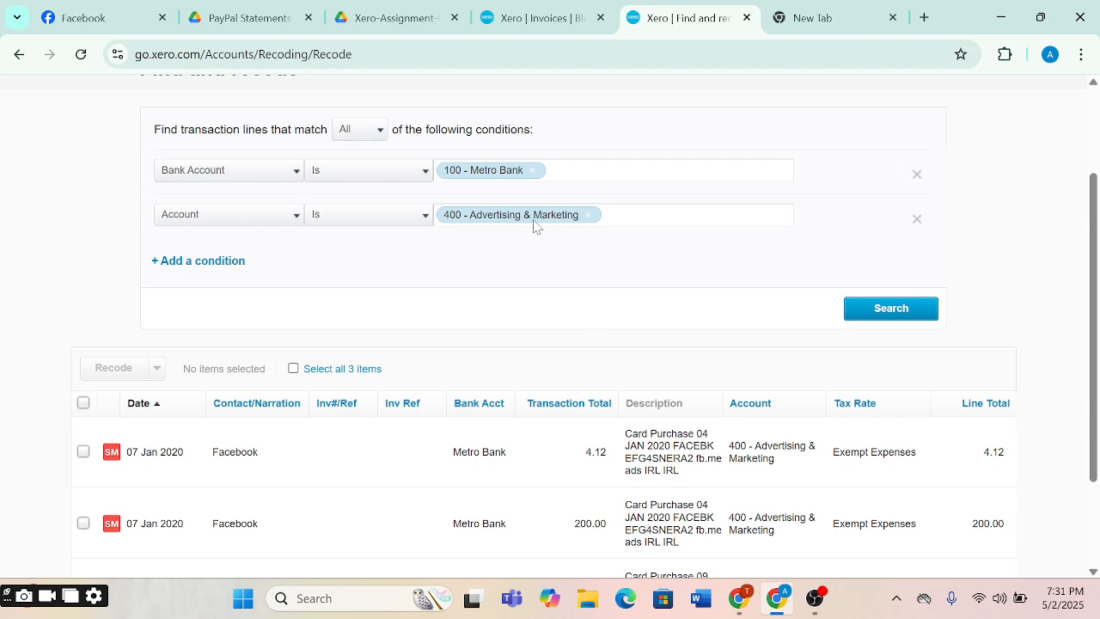
{"action": "scroll", "coordinate": [550, 298], "scroll_direction": "down", "scroll_amount": 2}
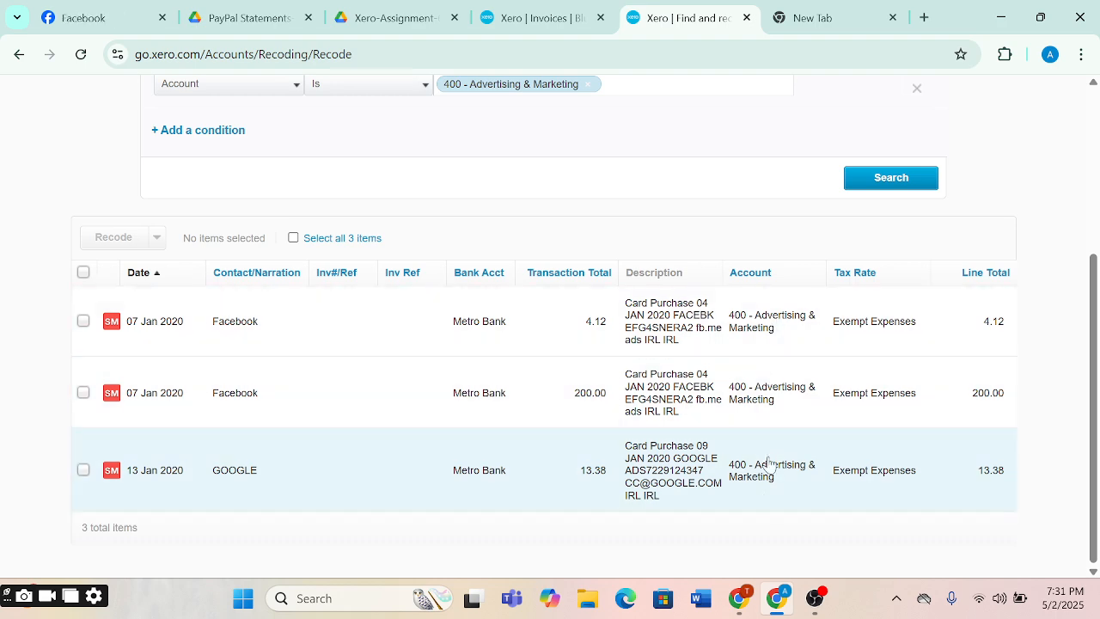
{"action": "scroll", "coordinate": [344, 263], "scroll_direction": "up", "scroll_amount": 1}
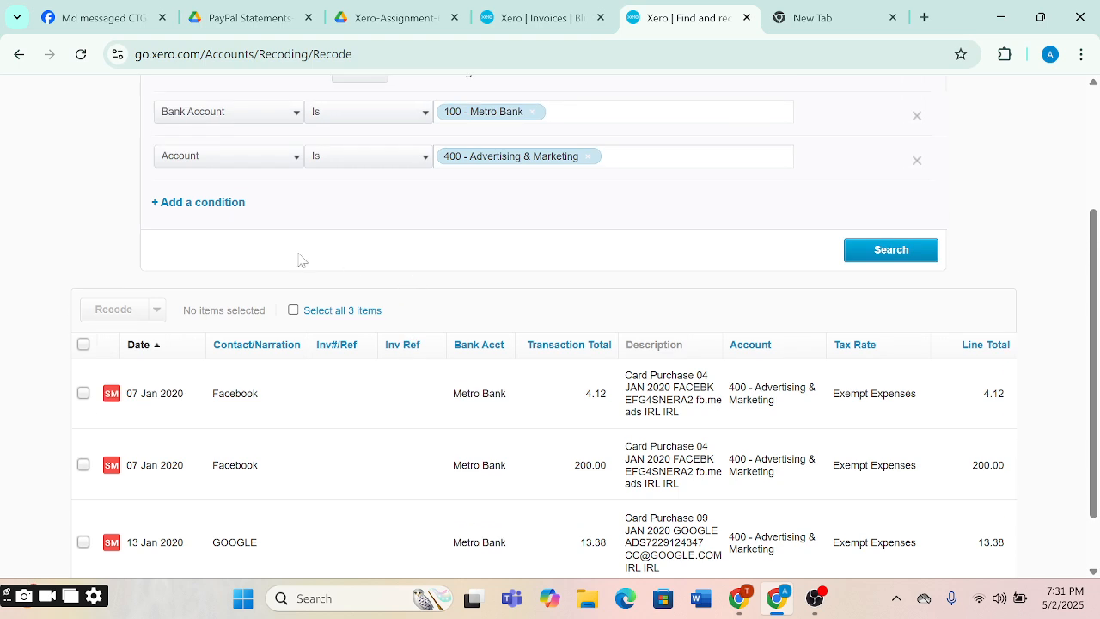
{"action": "left_click", "coordinate": [215, 206]}
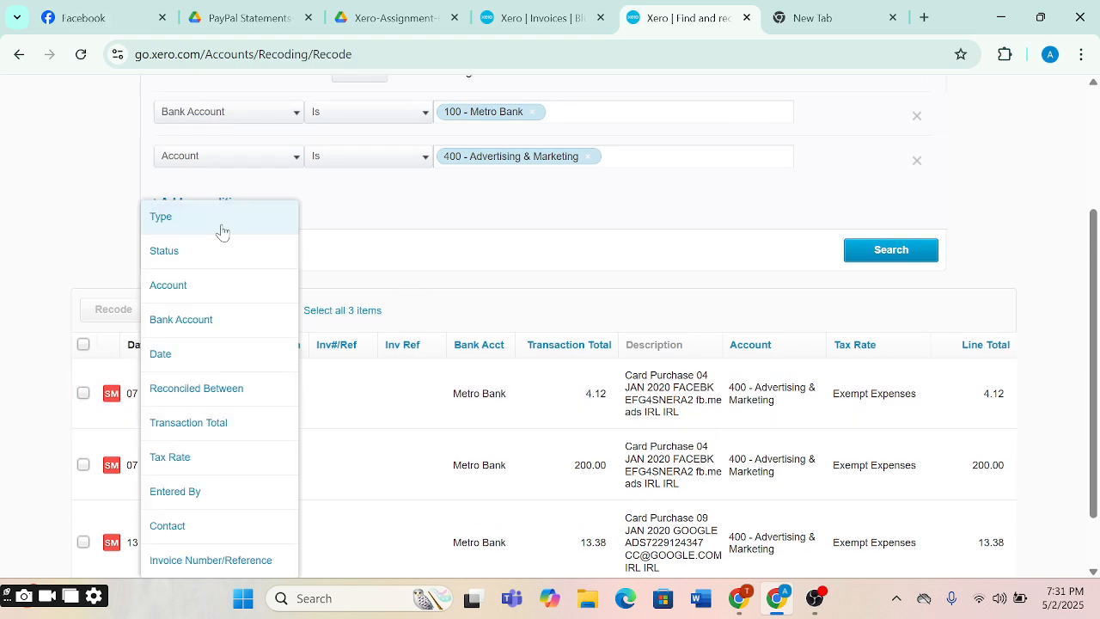
{"action": "scroll", "coordinate": [369, 422], "scroll_direction": "down", "scroll_amount": 1}
{"action": "left_click", "coordinate": [423, 255]}
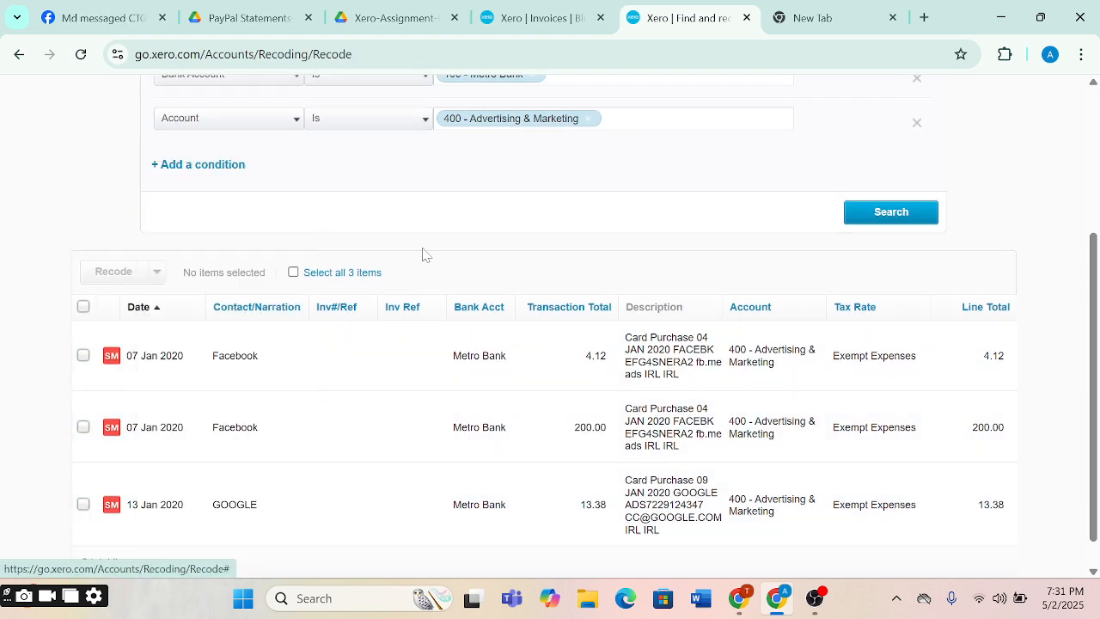
{"action": "scroll", "coordinate": [265, 500], "scroll_direction": "down", "scroll_amount": 1}
{"action": "scroll", "coordinate": [268, 498], "scroll_direction": "up", "scroll_amount": 1}
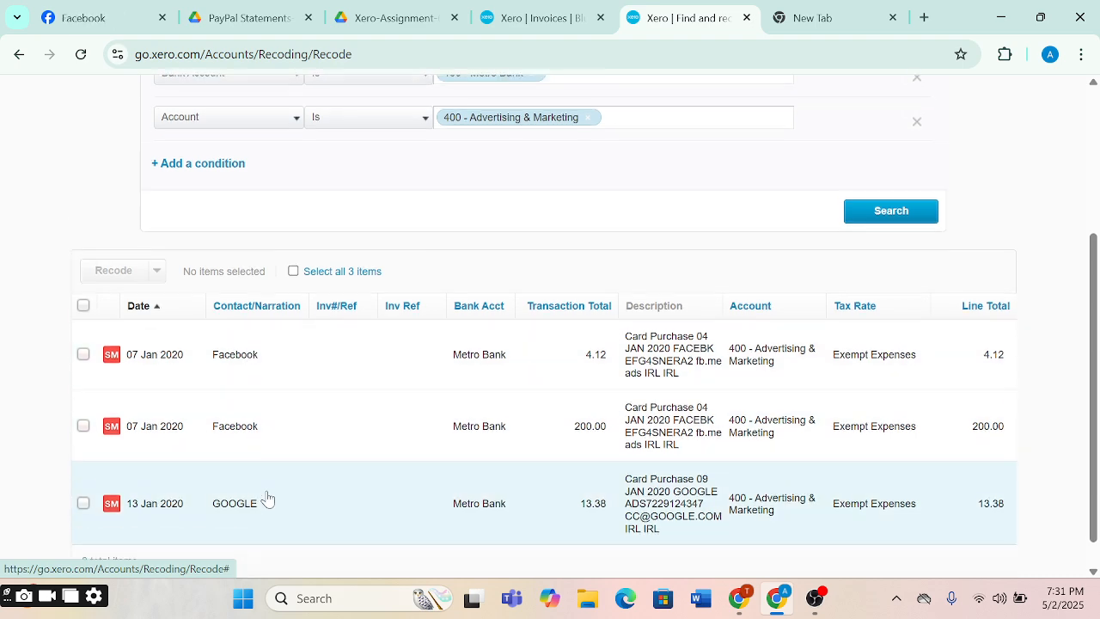
{"action": "scroll", "coordinate": [266, 499], "scroll_direction": "down", "scroll_amount": 1}
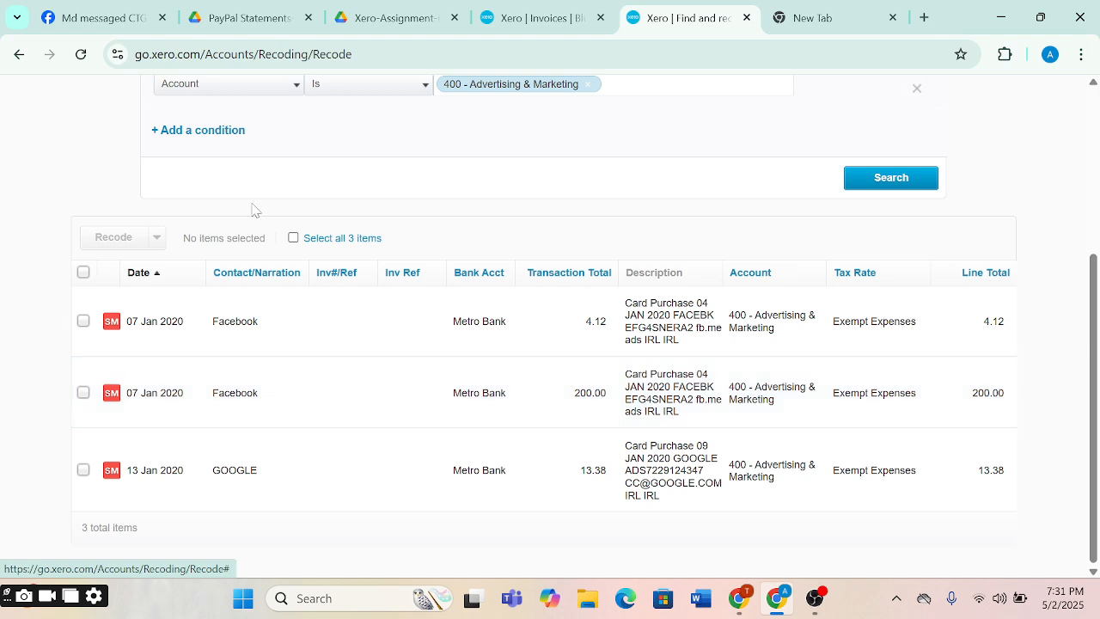
Step: Add a Contact condition set to Is Facebook and rerun the transaction line search
{"action": "left_click", "coordinate": [222, 131]}
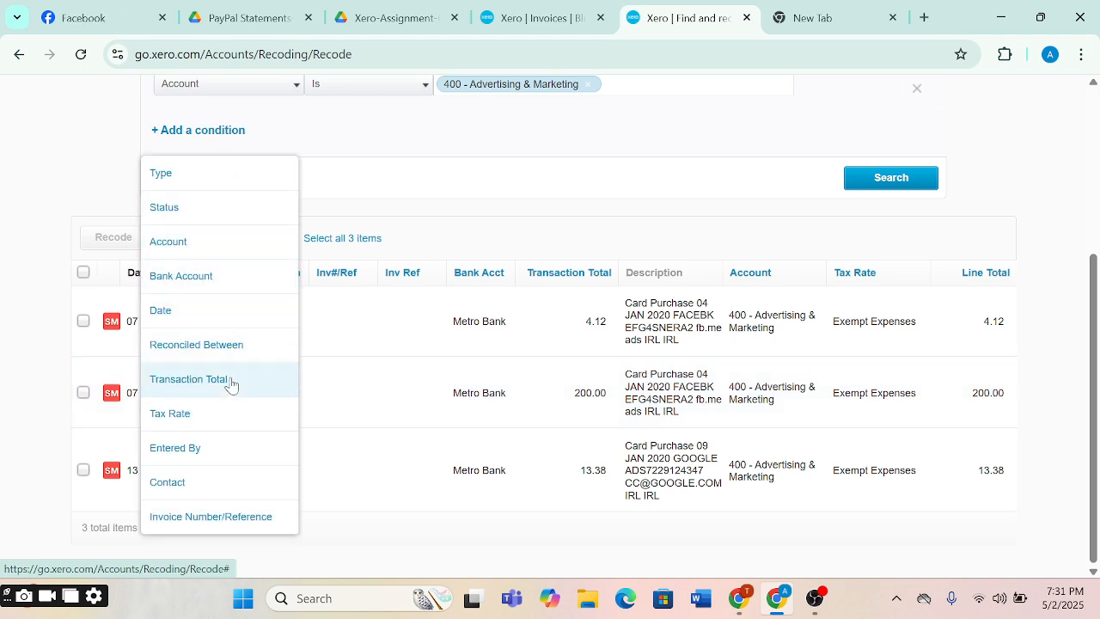
{"action": "left_click", "coordinate": [224, 492]}
{"action": "left_click", "coordinate": [439, 128]}
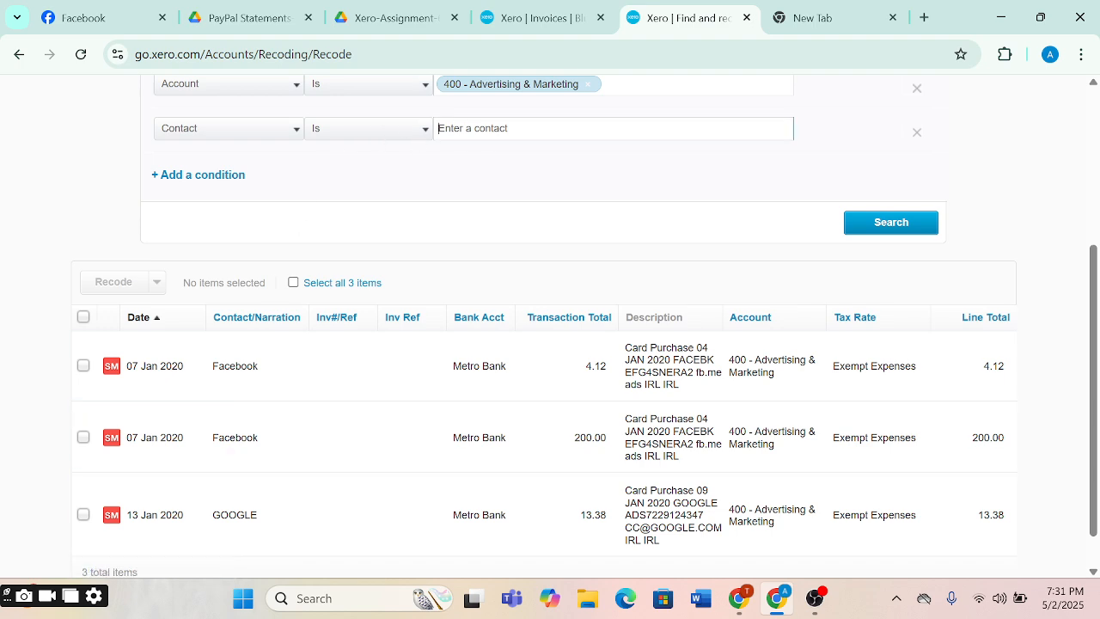
{"action": "type", "text": "F"}
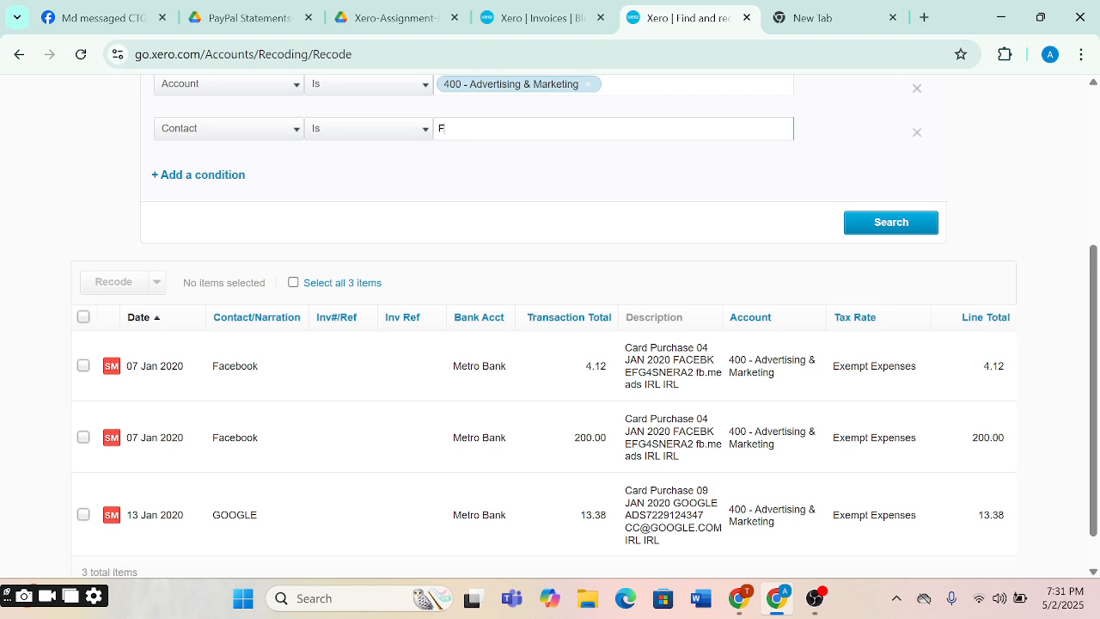
{"action": "left_click", "coordinate": [471, 163]}
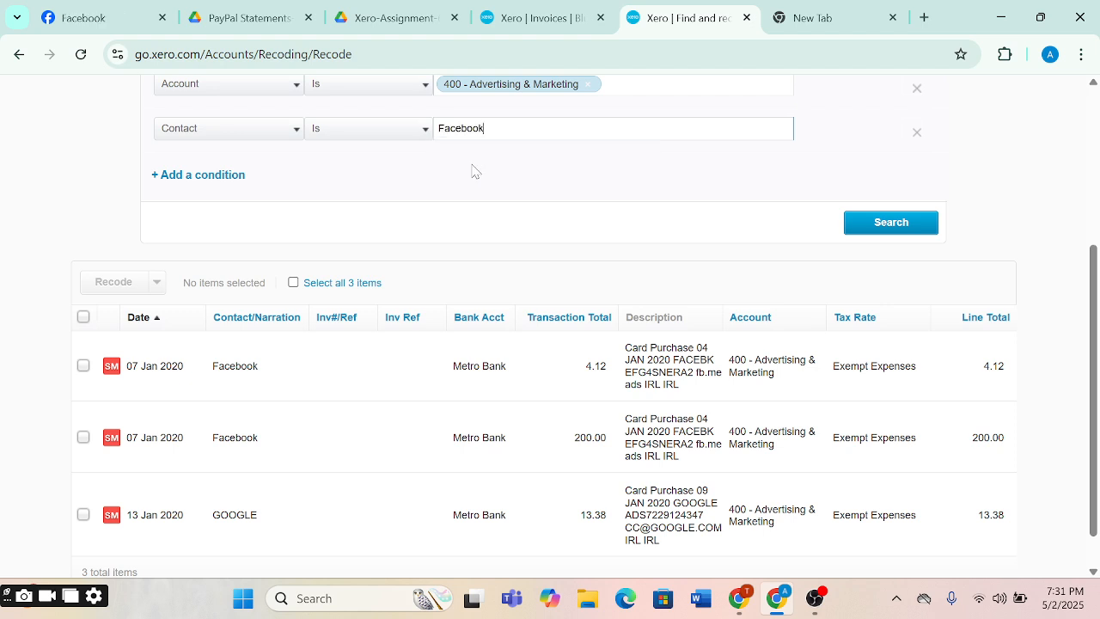
{"action": "left_click", "coordinate": [893, 221]}
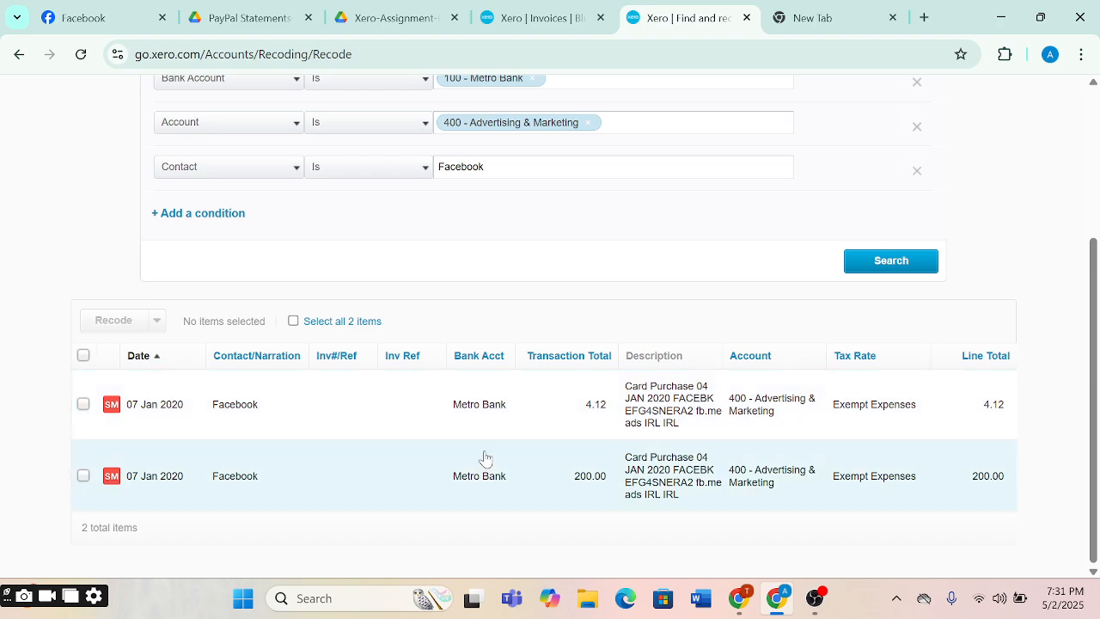
{"action": "left_click", "coordinate": [779, 419]}
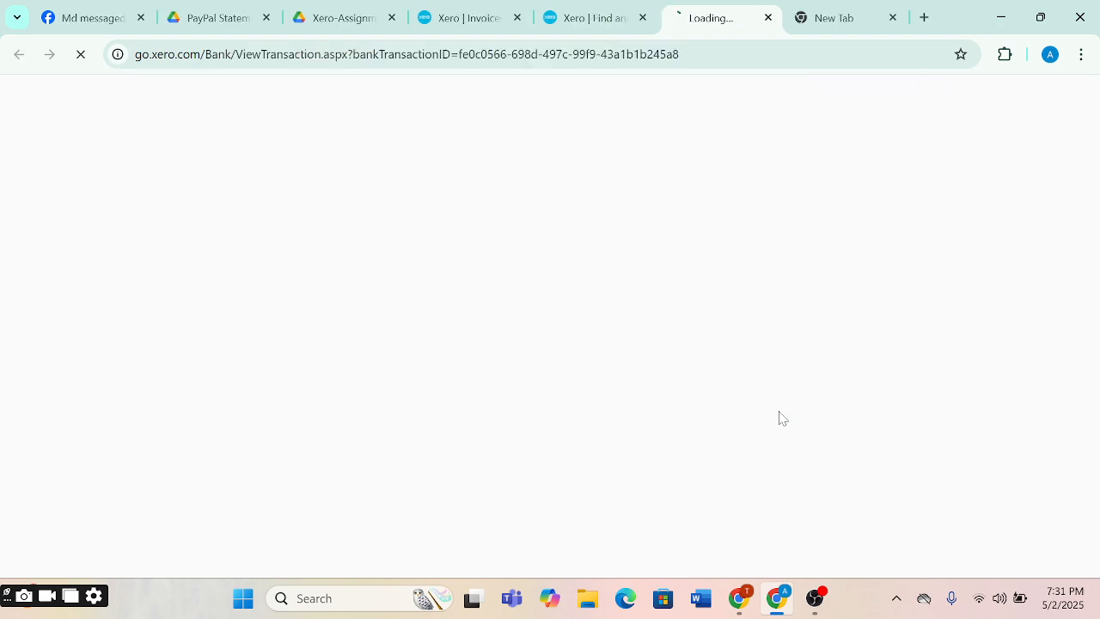
{"action": "left_click", "coordinate": [570, 12]}
{"action": "scroll", "coordinate": [555, 338], "scroll_direction": "up", "scroll_amount": 1}
{"action": "scroll", "coordinate": [554, 338], "scroll_direction": "down", "scroll_amount": 1}
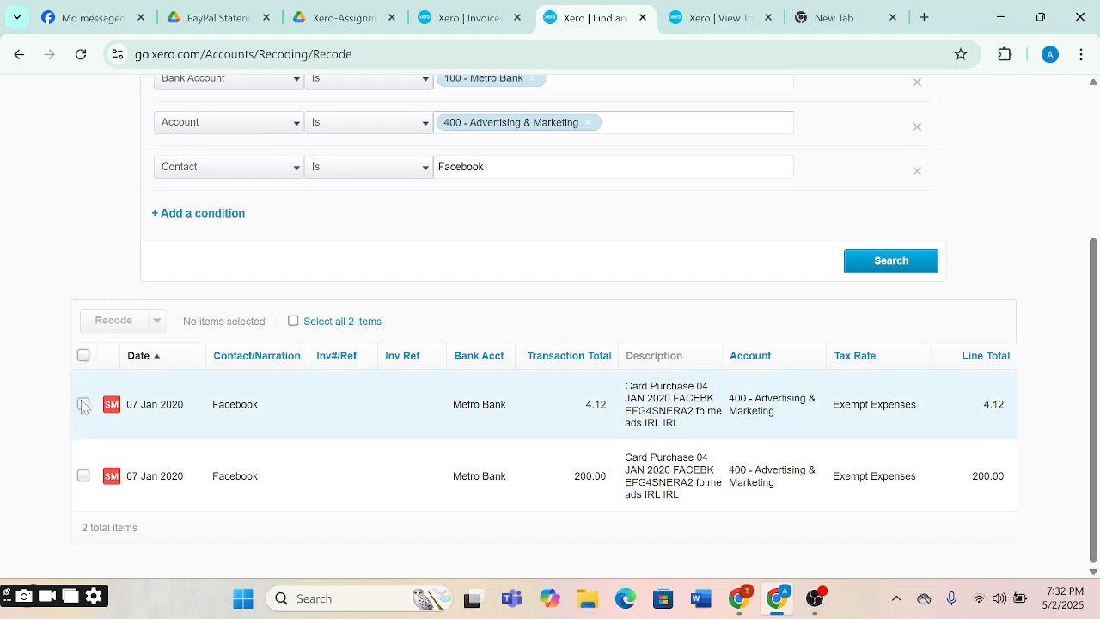
Step: Select both Facebook transaction lines and start recoding their source transactions
{"action": "left_click", "coordinate": [84, 404]}
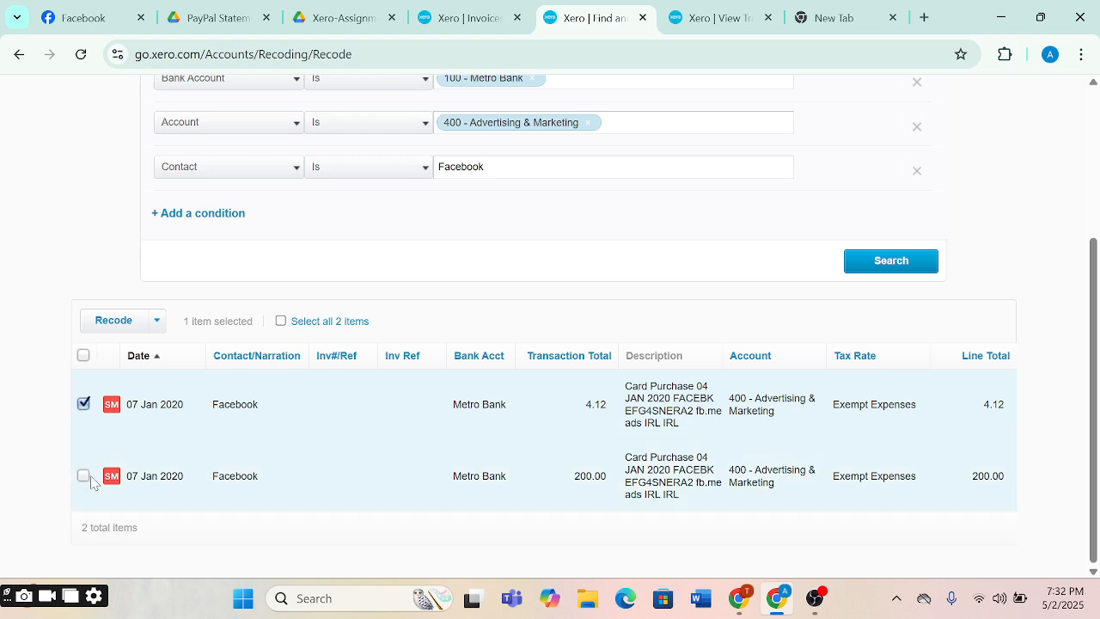
{"action": "left_click", "coordinate": [84, 476]}
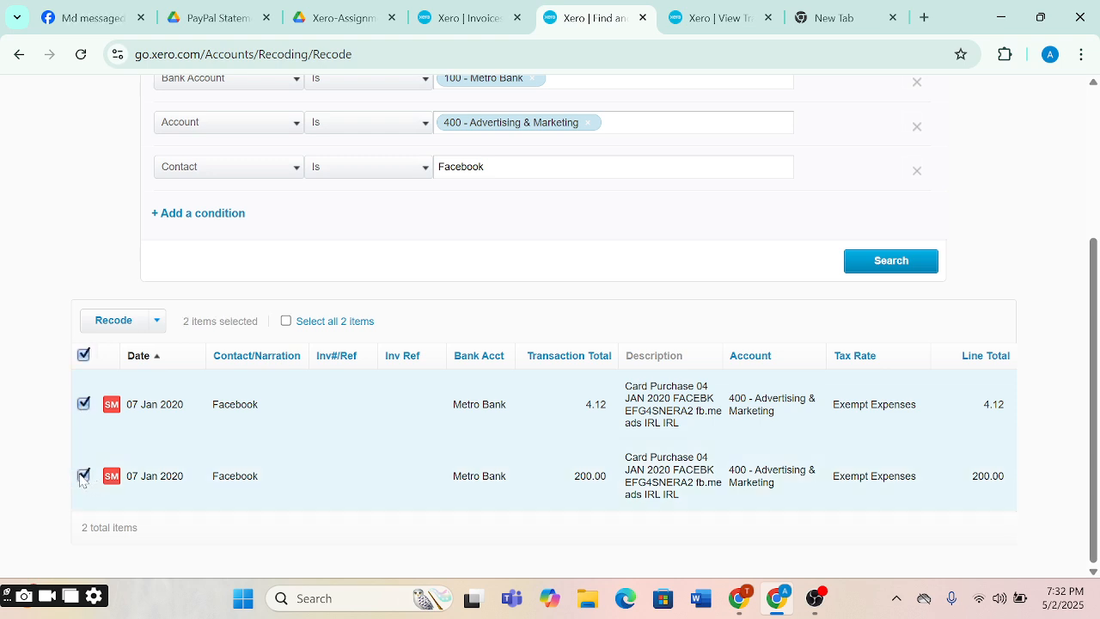
{"action": "left_click", "coordinate": [158, 324]}
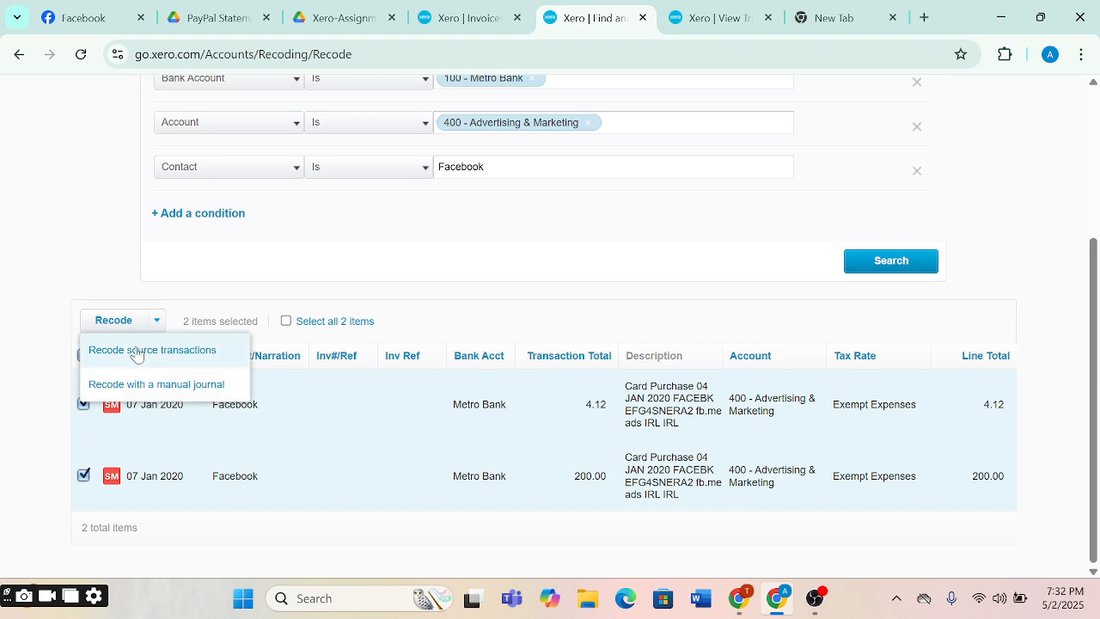
{"action": "left_click", "coordinate": [137, 350]}
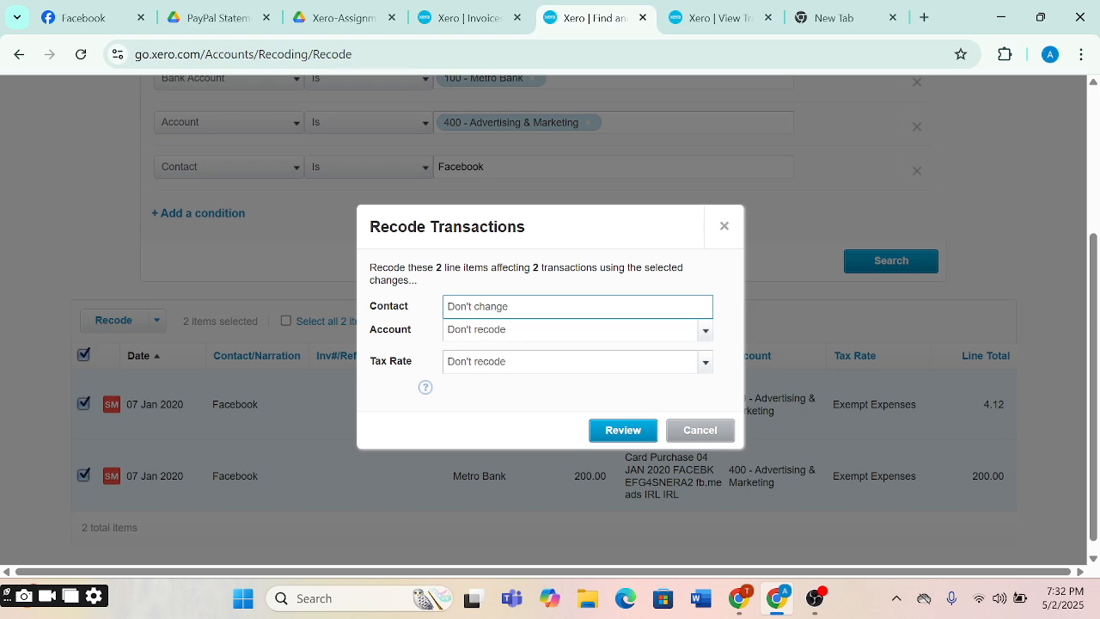
Step: Set the recode account to 325 - Direct Expenses
{"action": "left_click", "coordinate": [515, 330]}
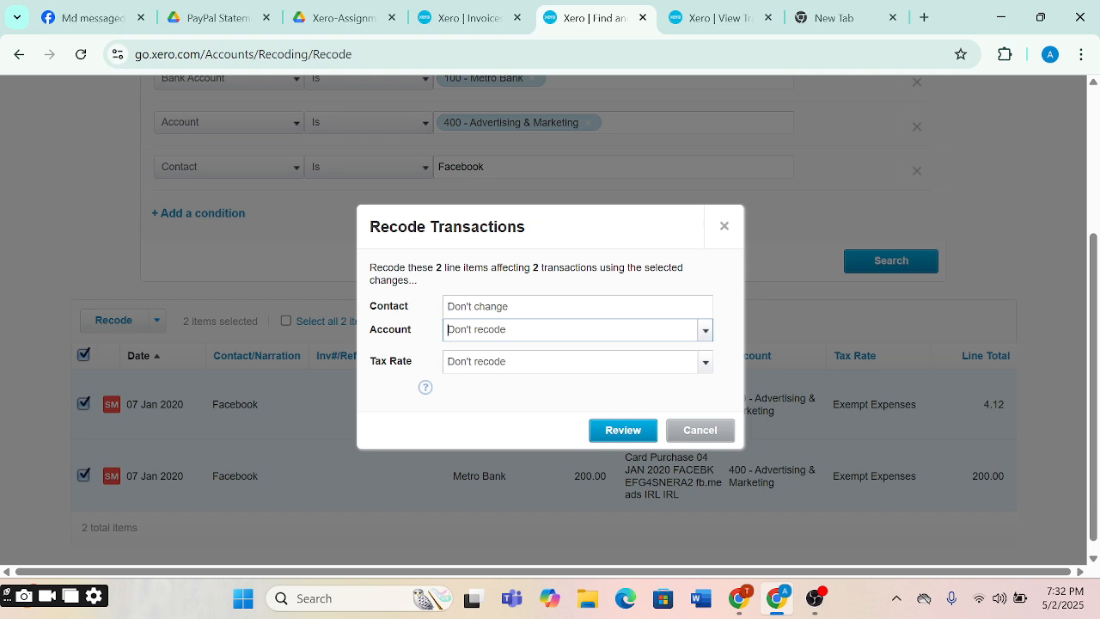
{"action": "left_click", "coordinate": [524, 362]}
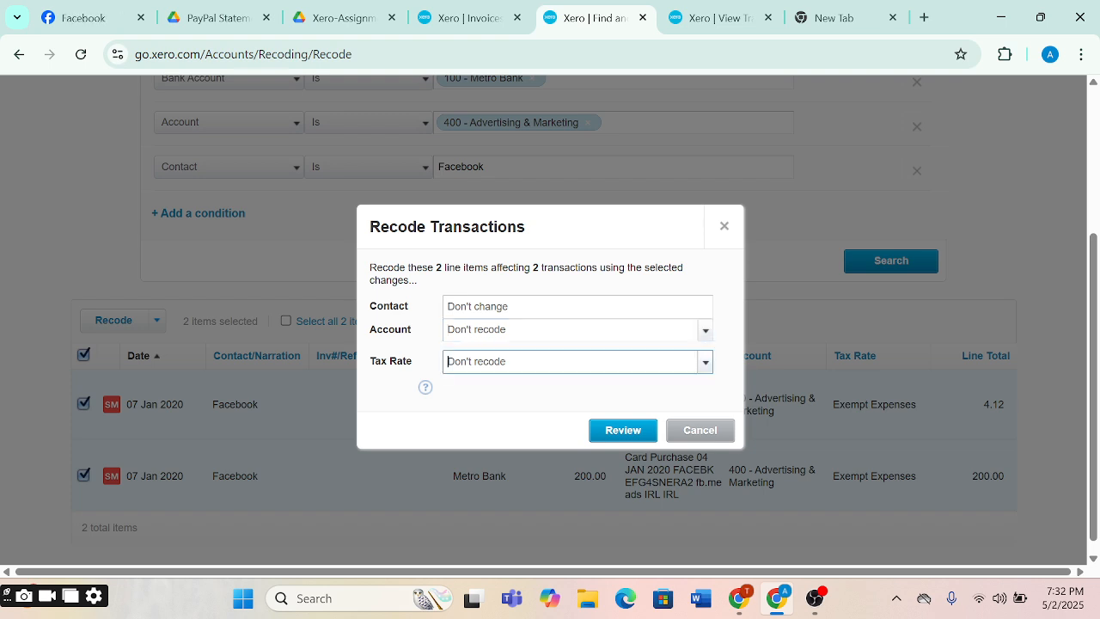
{"action": "left_click", "coordinate": [706, 333]}
{"action": "scroll", "coordinate": [577, 242], "scroll_direction": "down", "scroll_amount": 1}
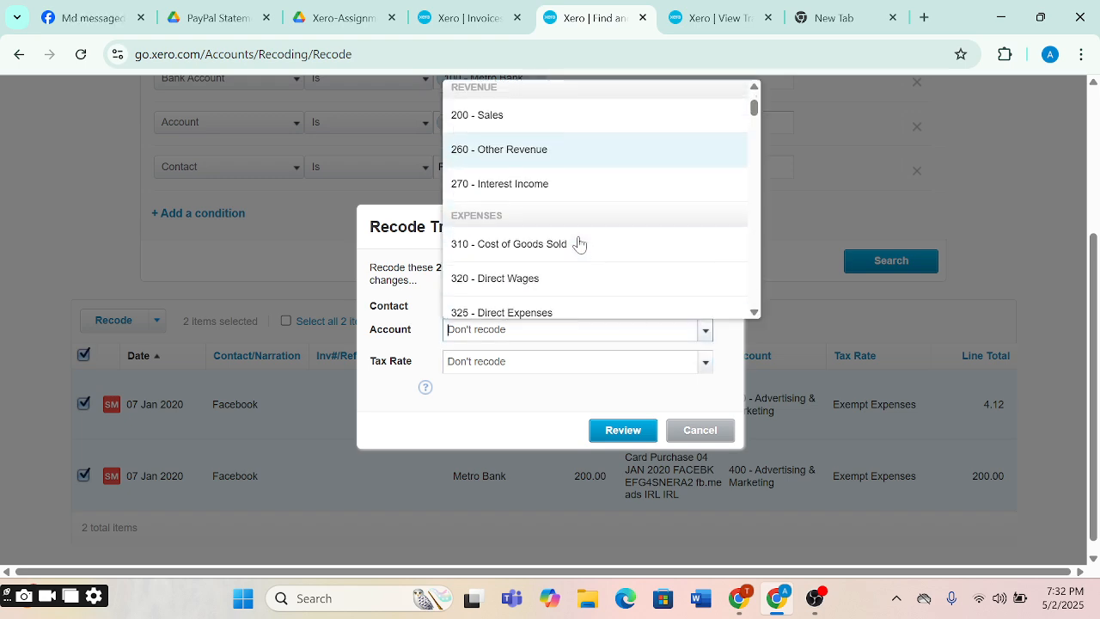
{"action": "scroll", "coordinate": [579, 245], "scroll_direction": "down", "scroll_amount": 4}
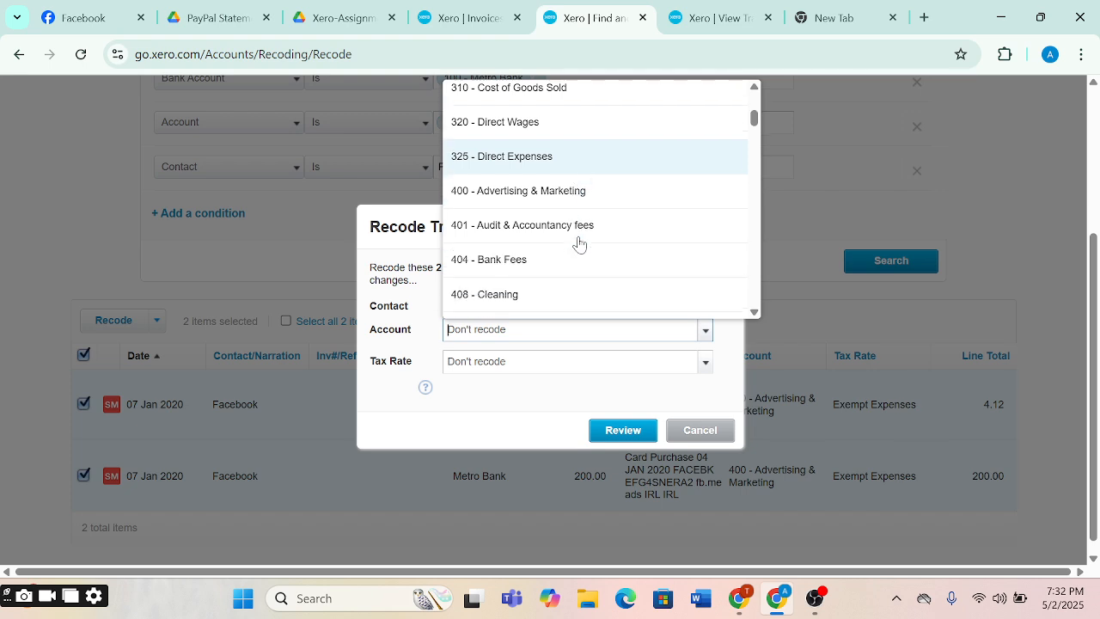
{"action": "scroll", "coordinate": [579, 245], "scroll_direction": "down", "scroll_amount": 1}
{"action": "scroll", "coordinate": [578, 244], "scroll_direction": "up", "scroll_amount": 1}
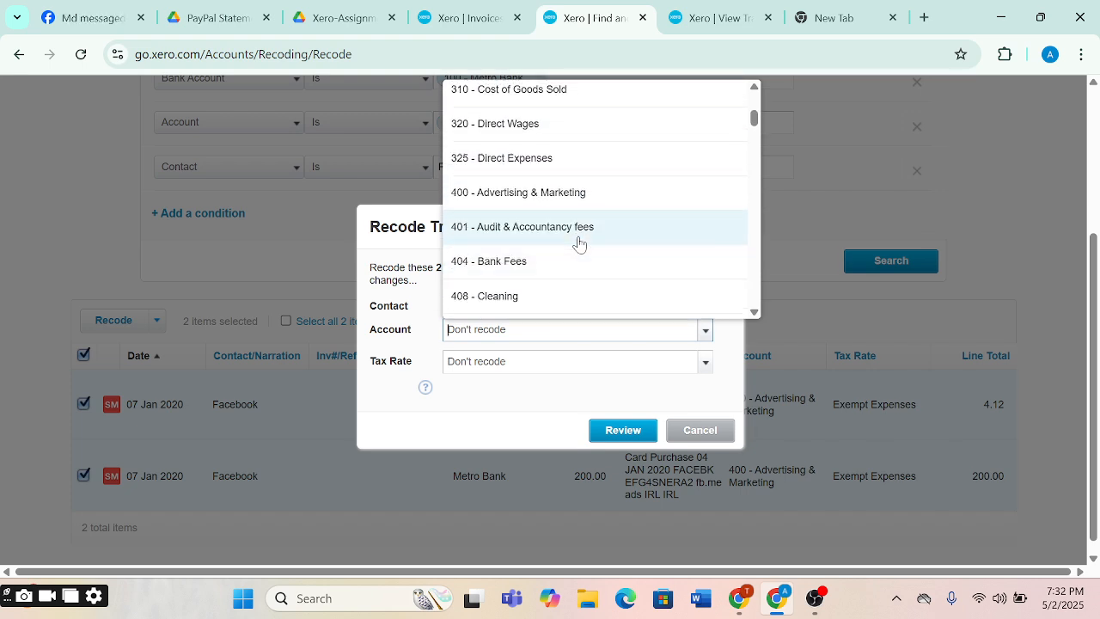
{"action": "scroll", "coordinate": [565, 221], "scroll_direction": "up", "scroll_amount": 1}
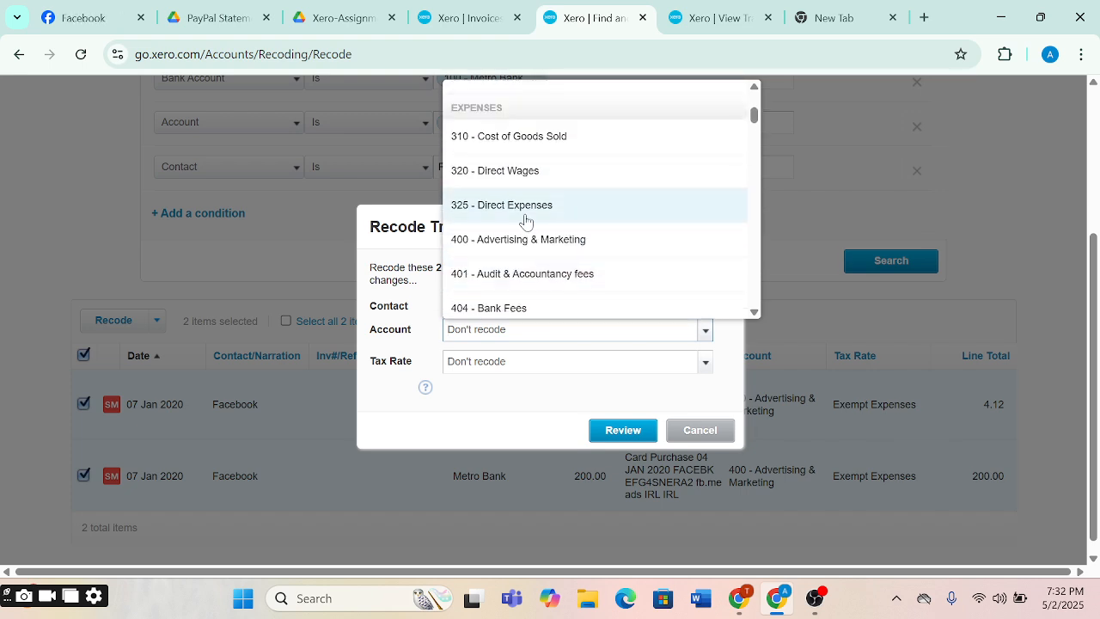
{"action": "left_click", "coordinate": [525, 218]}
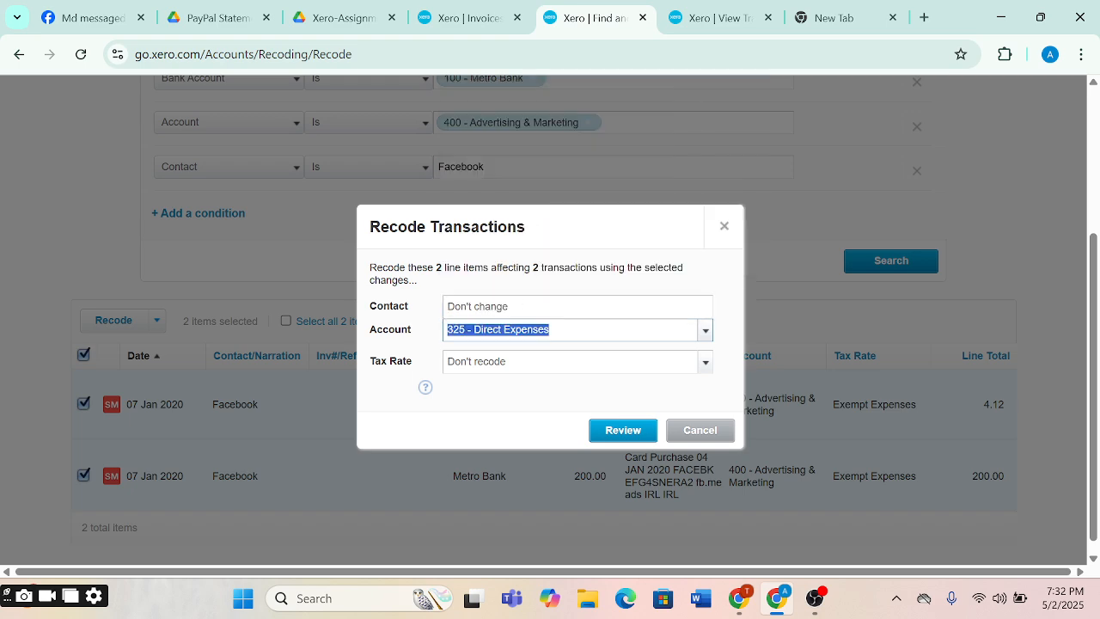
Step: Set the recode contact to a new contact named Linkdin
{"action": "left_click", "coordinate": [516, 307]}
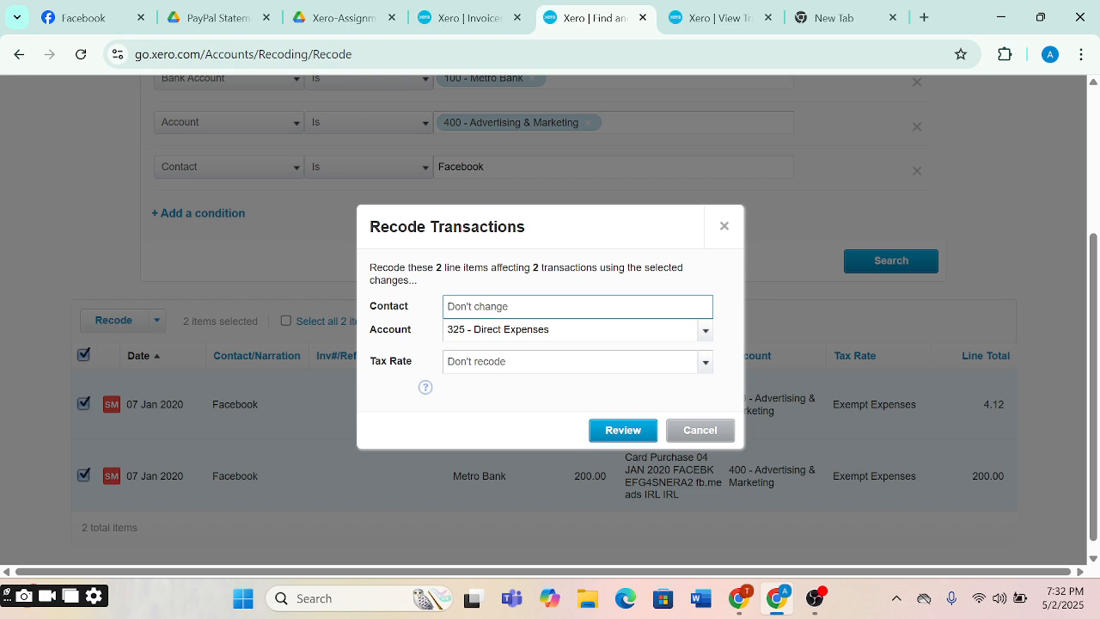
{"action": "type", "text": "Li"}
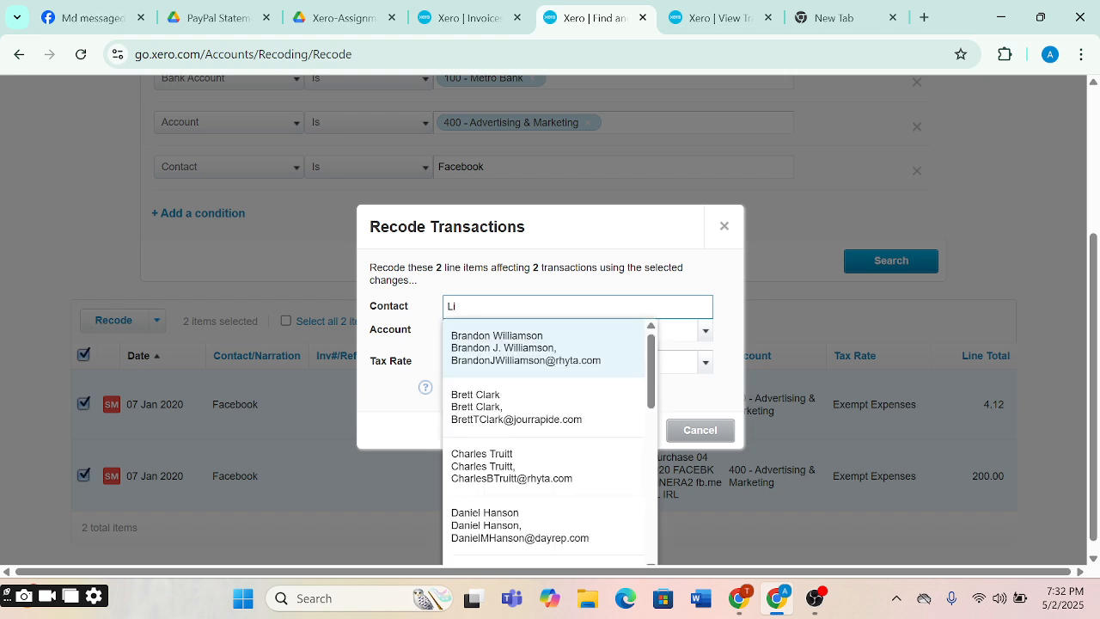
{"action": "type", "text": "nk"}
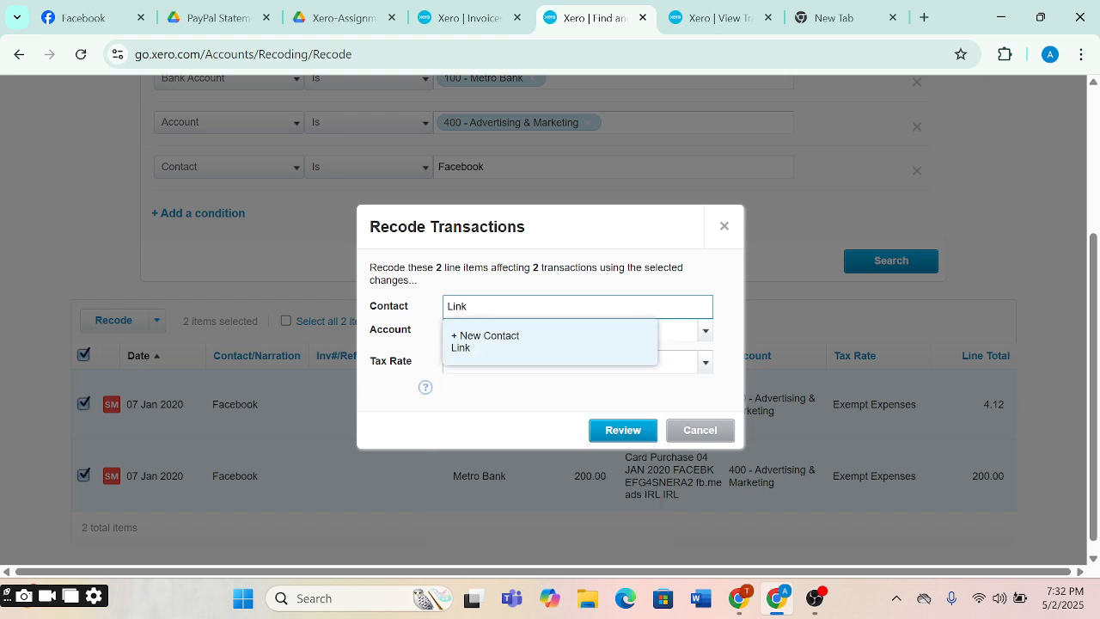
{"action": "type", "text": "din"}
{"action": "left_click", "coordinate": [507, 353]}
Step: Review and confirm the recode, and check the recoded transactions in the summary
{"action": "left_click", "coordinate": [636, 431]}
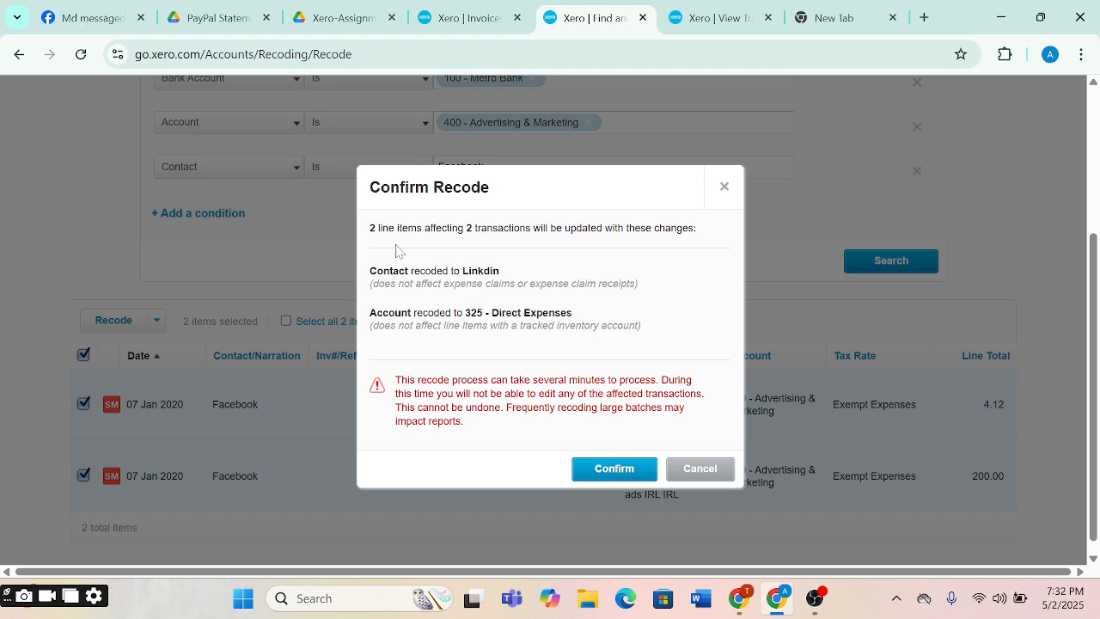
{"action": "left_click", "coordinate": [611, 468]}
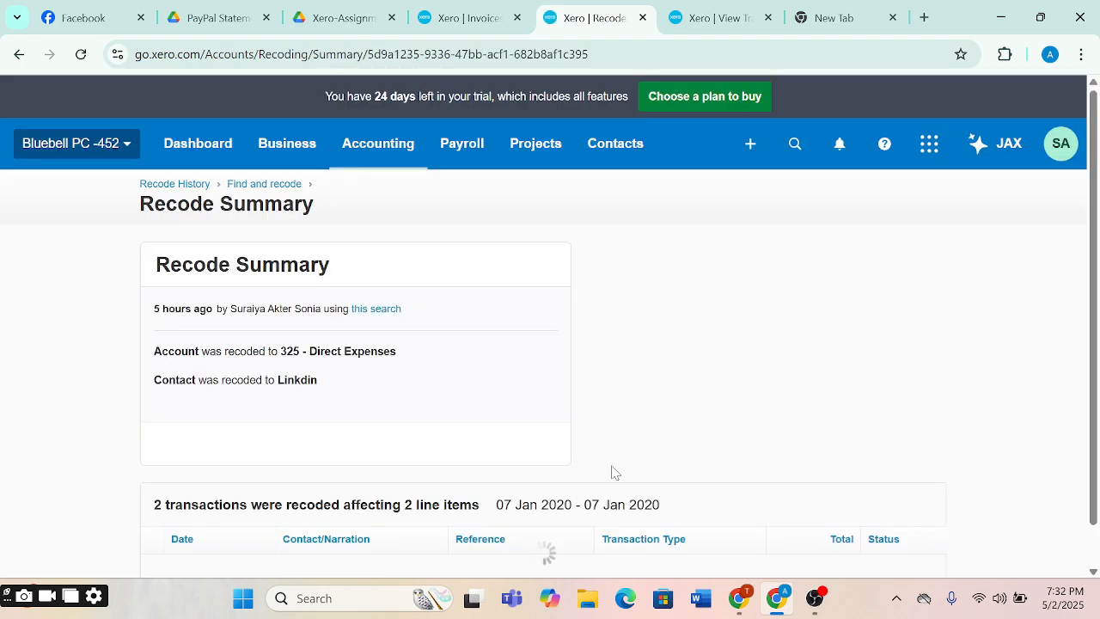
{"action": "scroll", "coordinate": [615, 472], "scroll_direction": "down", "scroll_amount": 3}
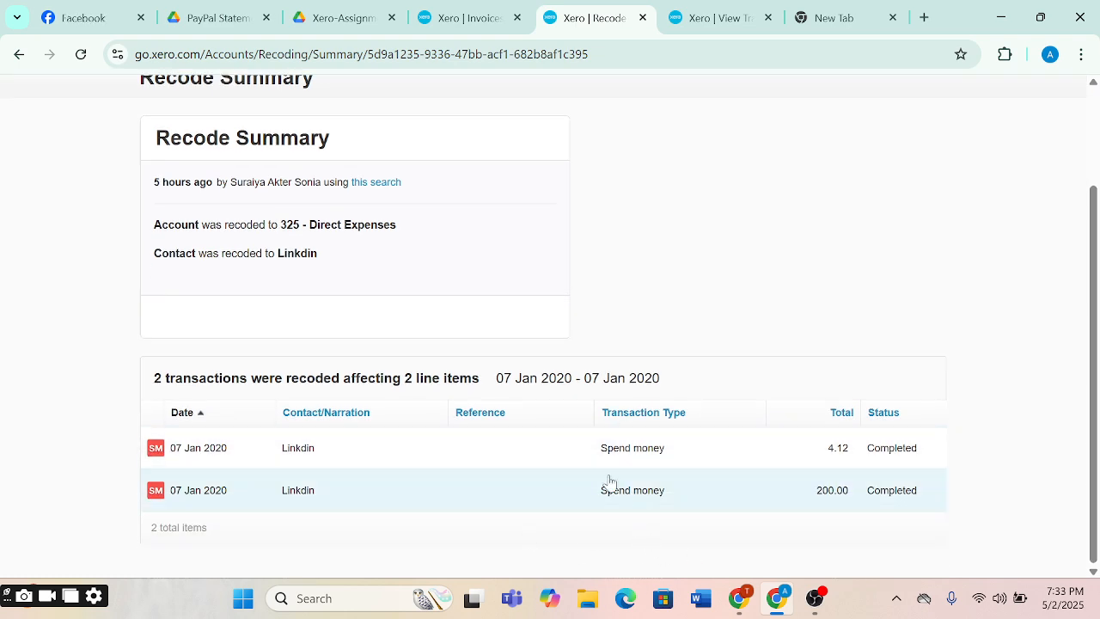
Step: Leave the recode summary and open History and notes from the advanced accounting features
{"action": "scroll", "coordinate": [610, 482], "scroll_direction": "up", "scroll_amount": 3}
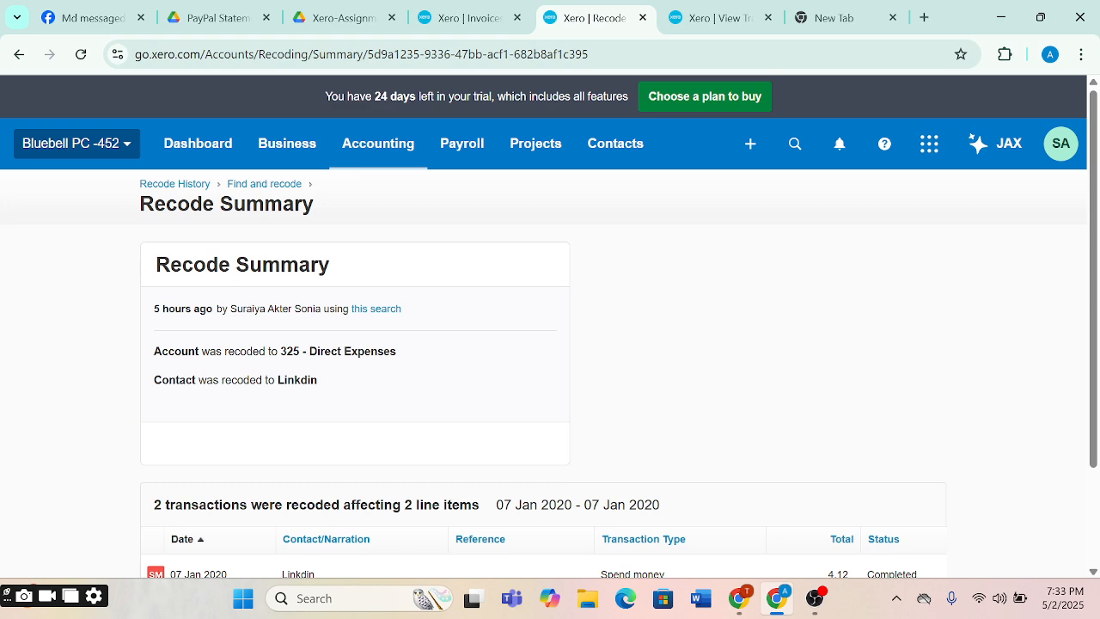
{"action": "left_click", "coordinate": [274, 188]}
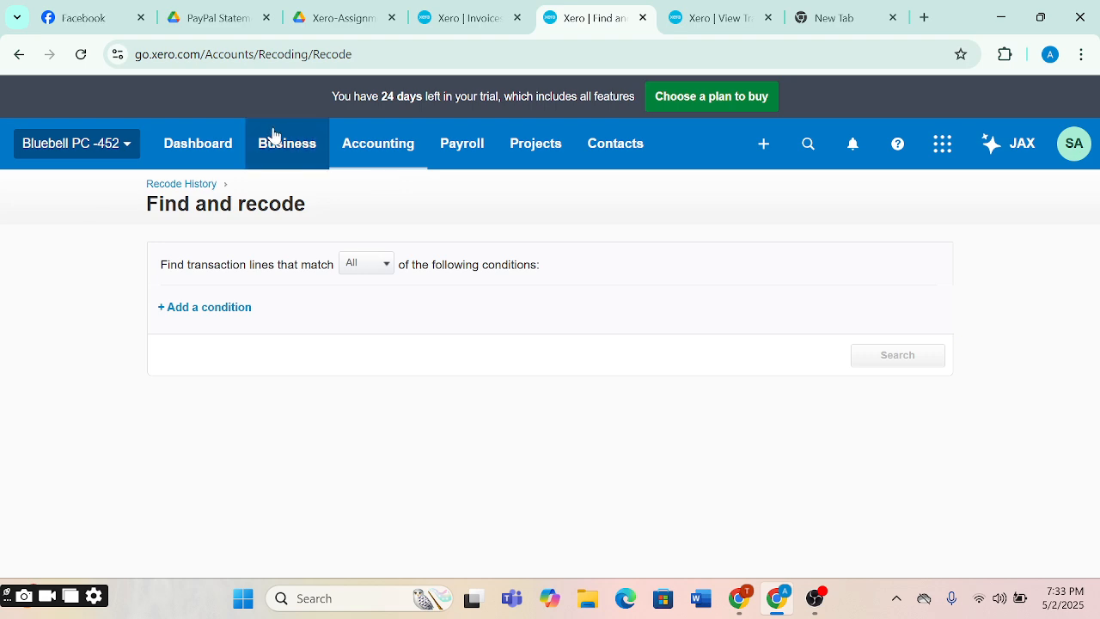
{"action": "left_click", "coordinate": [365, 151]}
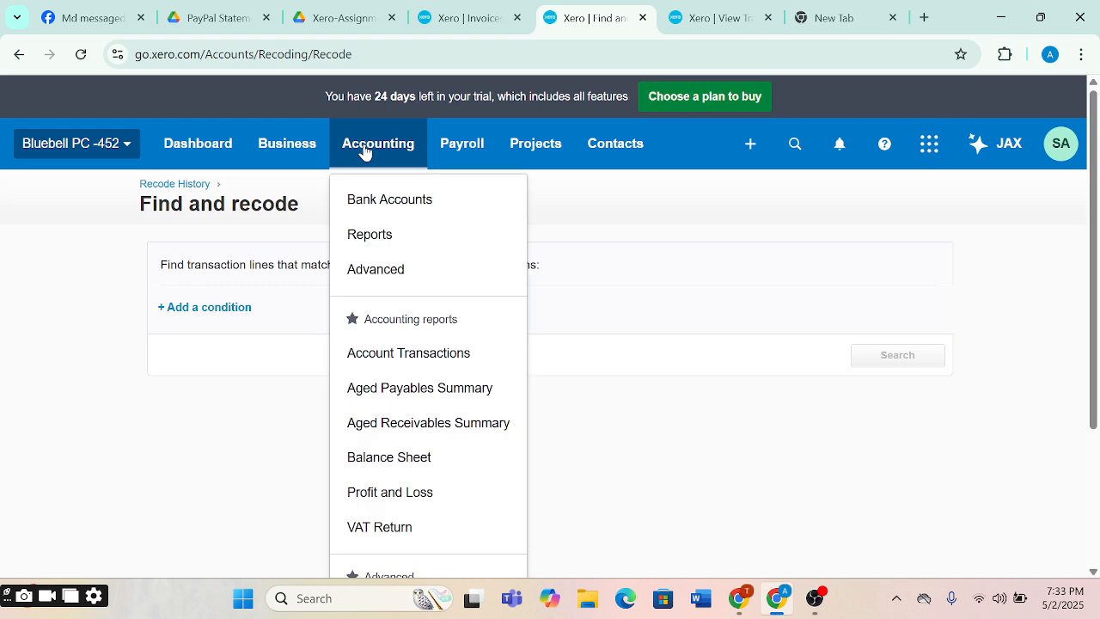
{"action": "left_click", "coordinate": [371, 272]}
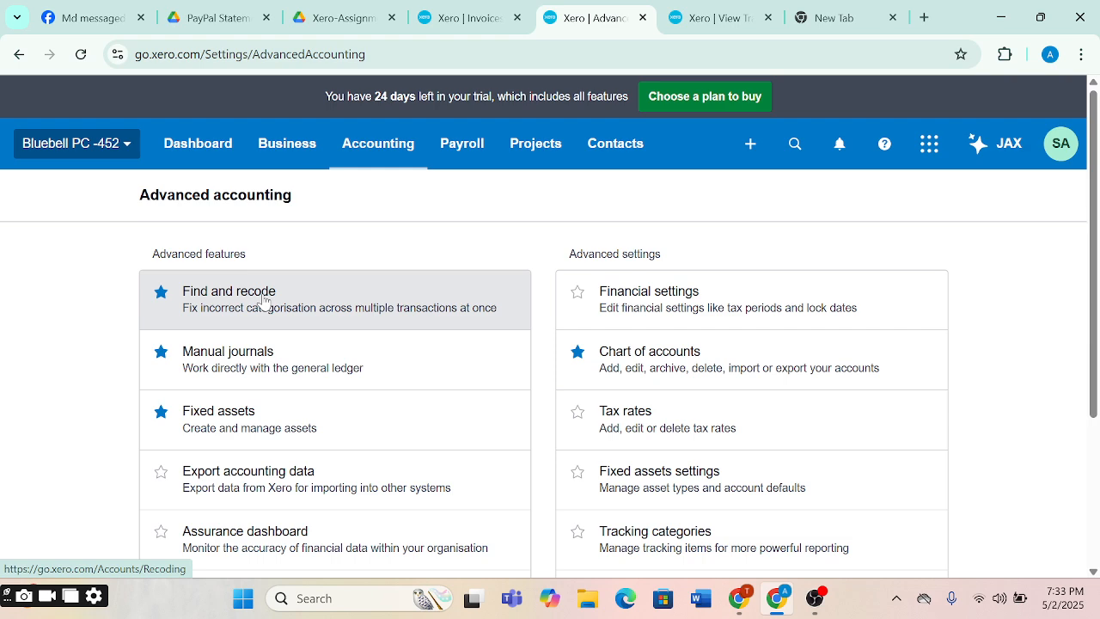
{"action": "scroll", "coordinate": [264, 301], "scroll_direction": "down", "scroll_amount": 3}
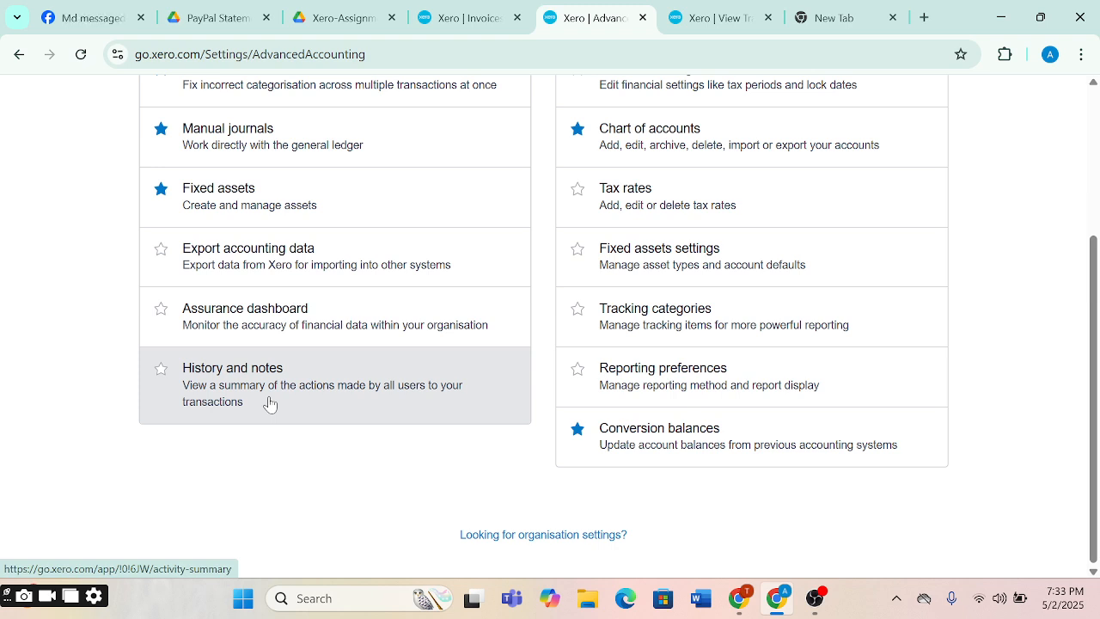
{"action": "scroll", "coordinate": [270, 404], "scroll_direction": "up", "scroll_amount": 3}
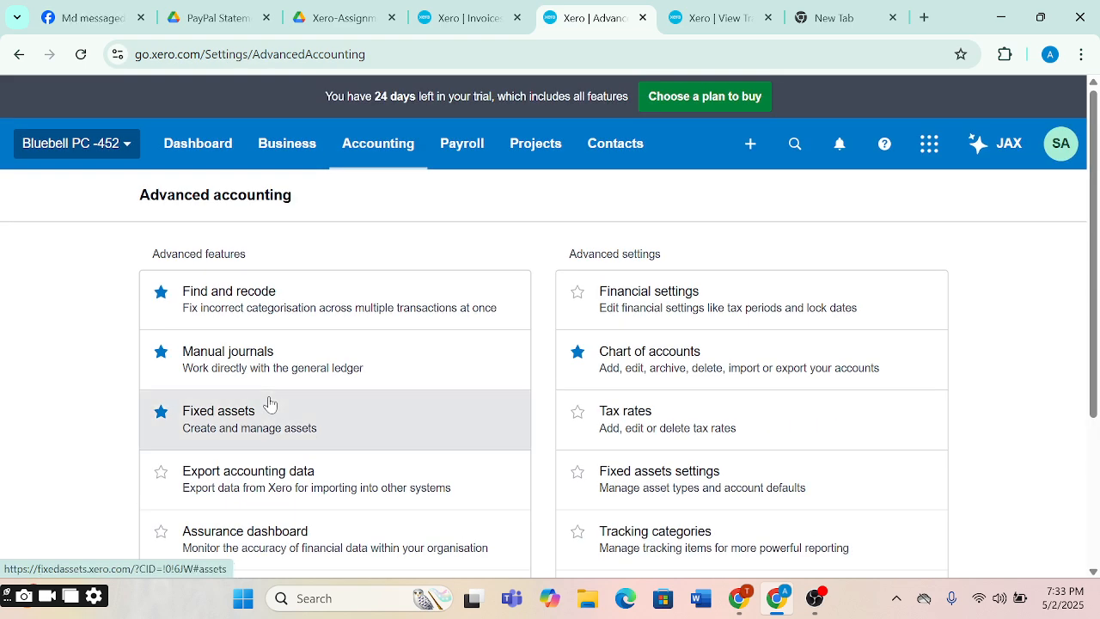
{"action": "scroll", "coordinate": [269, 404], "scroll_direction": "down", "scroll_amount": 3}
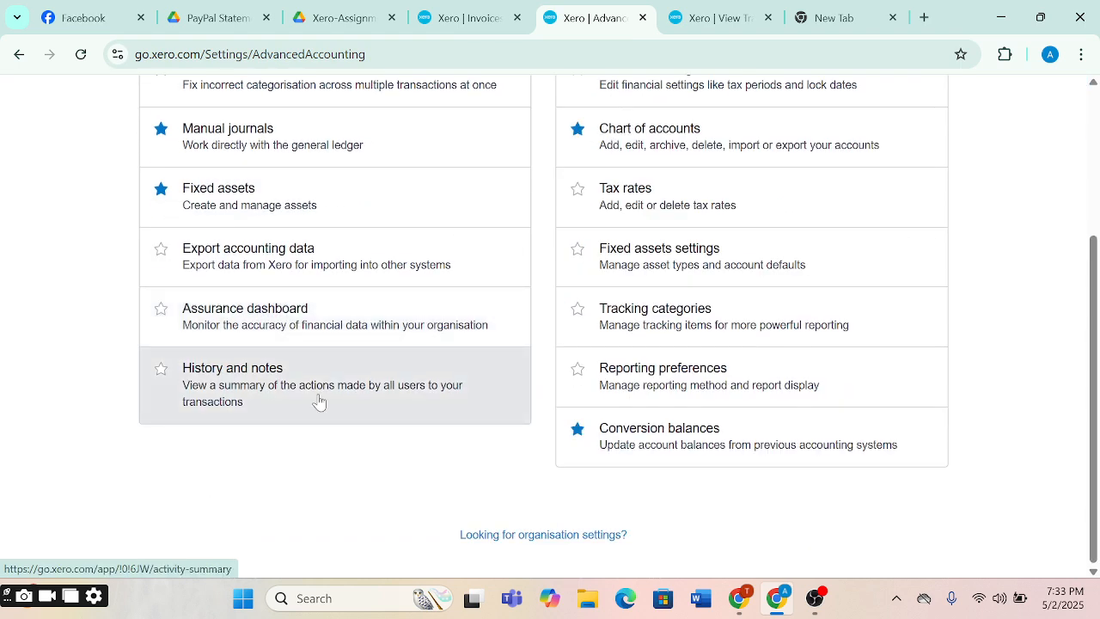
{"action": "left_click", "coordinate": [320, 401]}
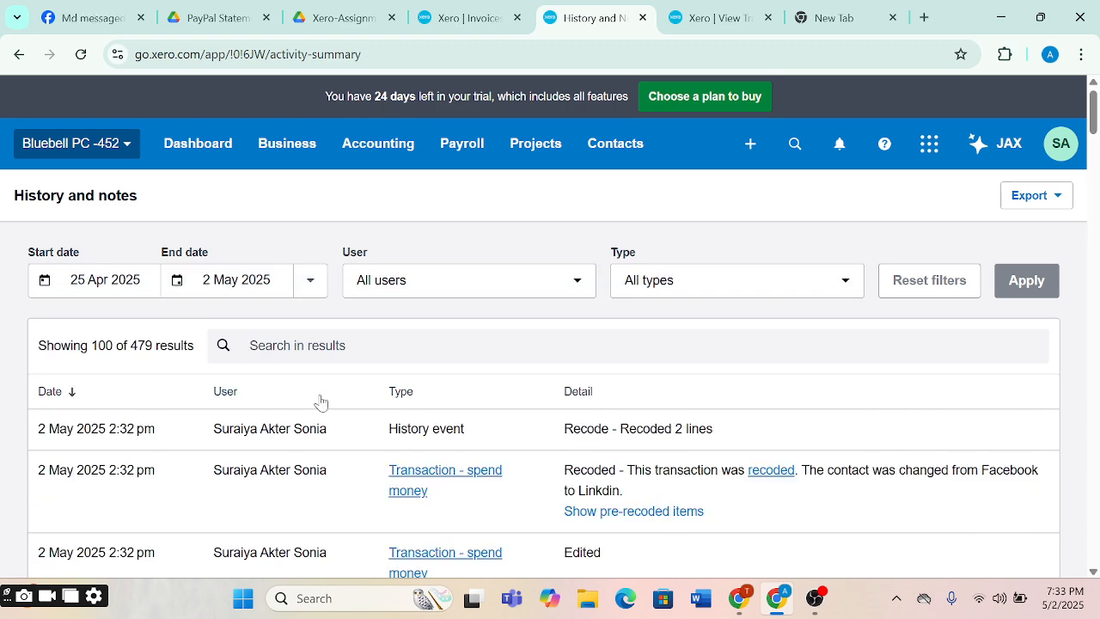
Step: Examine the History and notes log for the recoded transactions, the new contact and earlier invoice and bill activity
{"action": "scroll", "coordinate": [321, 401], "scroll_direction": "down", "scroll_amount": 1}
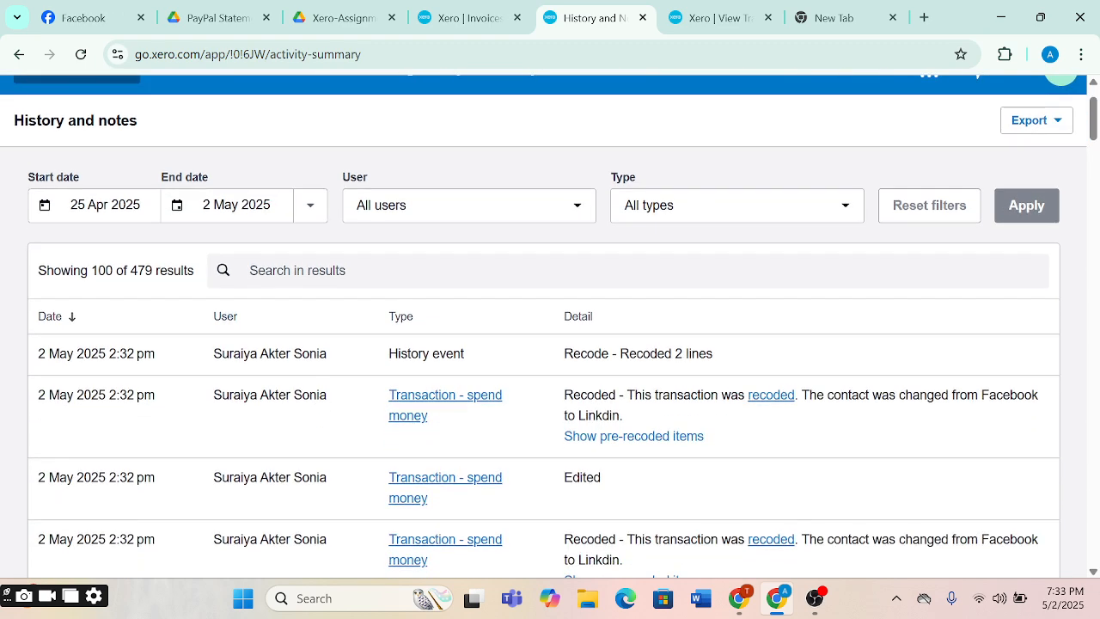
{"action": "scroll", "coordinate": [321, 439], "scroll_direction": "down", "scroll_amount": 4}
{"action": "scroll", "coordinate": [323, 439], "scroll_direction": "down", "scroll_amount": 11}
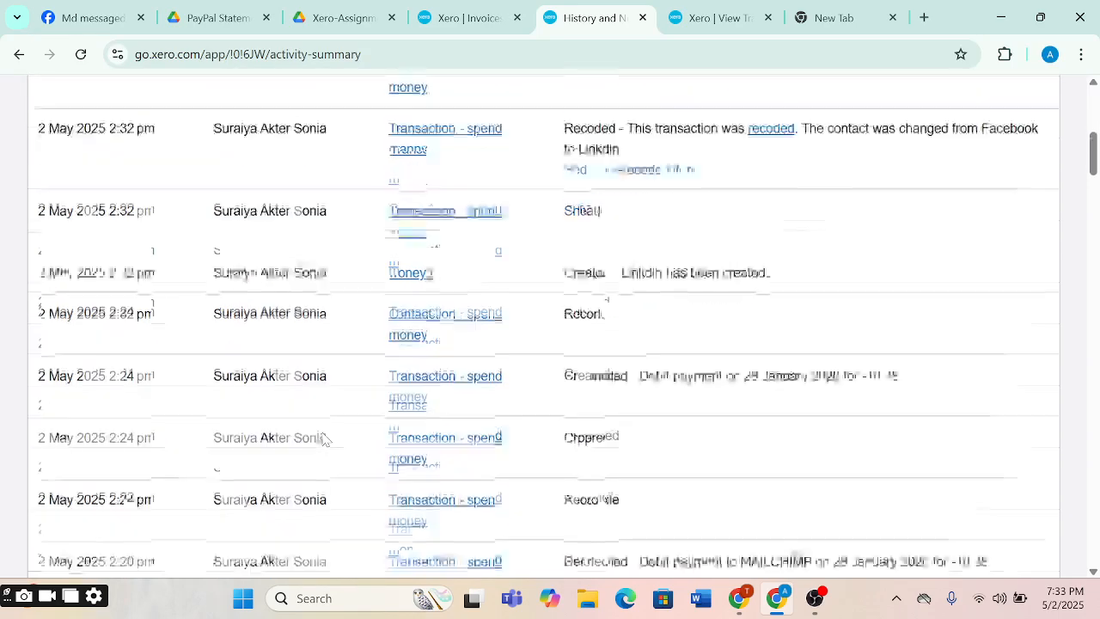
{"action": "scroll", "coordinate": [325, 439], "scroll_direction": "down", "scroll_amount": 10}
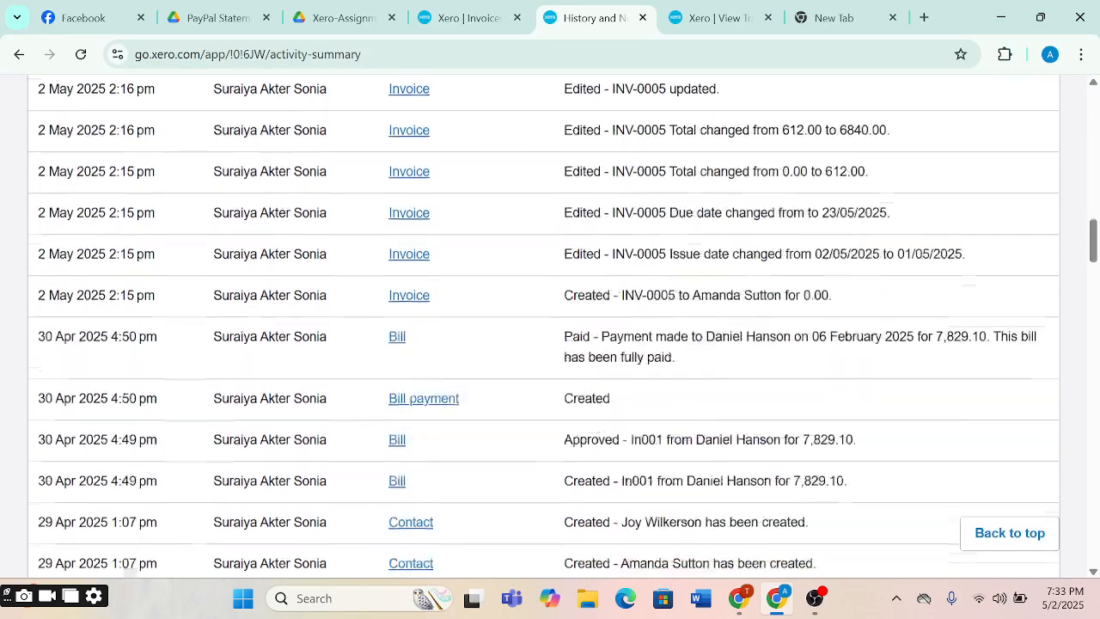
{"action": "scroll", "coordinate": [325, 439], "scroll_direction": "up", "scroll_amount": 20}
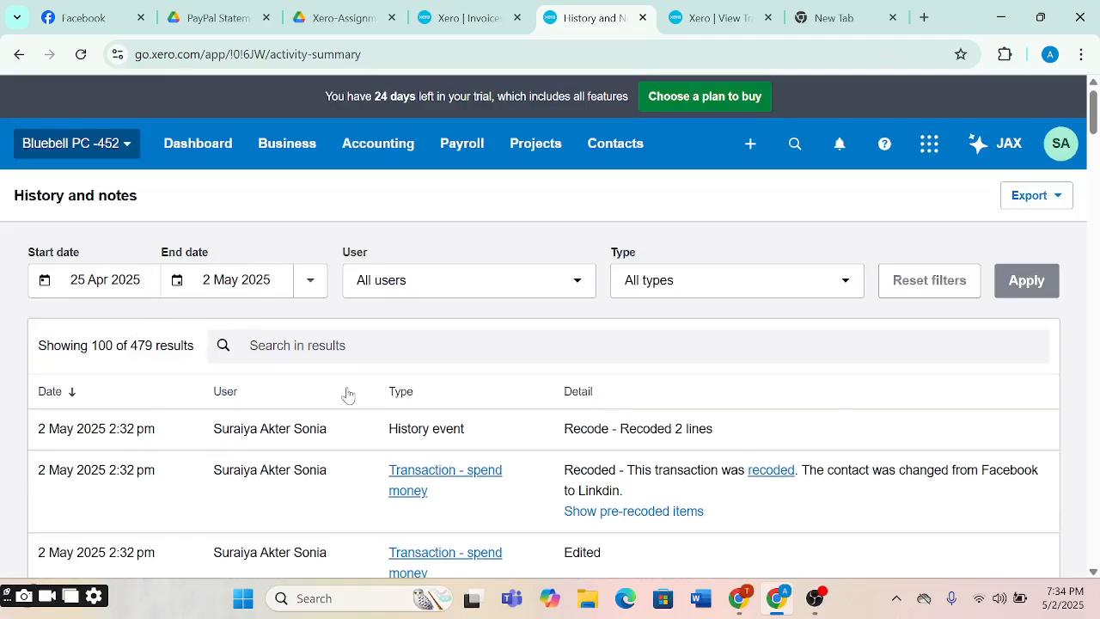
{"action": "scroll", "coordinate": [352, 444], "scroll_direction": "down", "scroll_amount": 1}
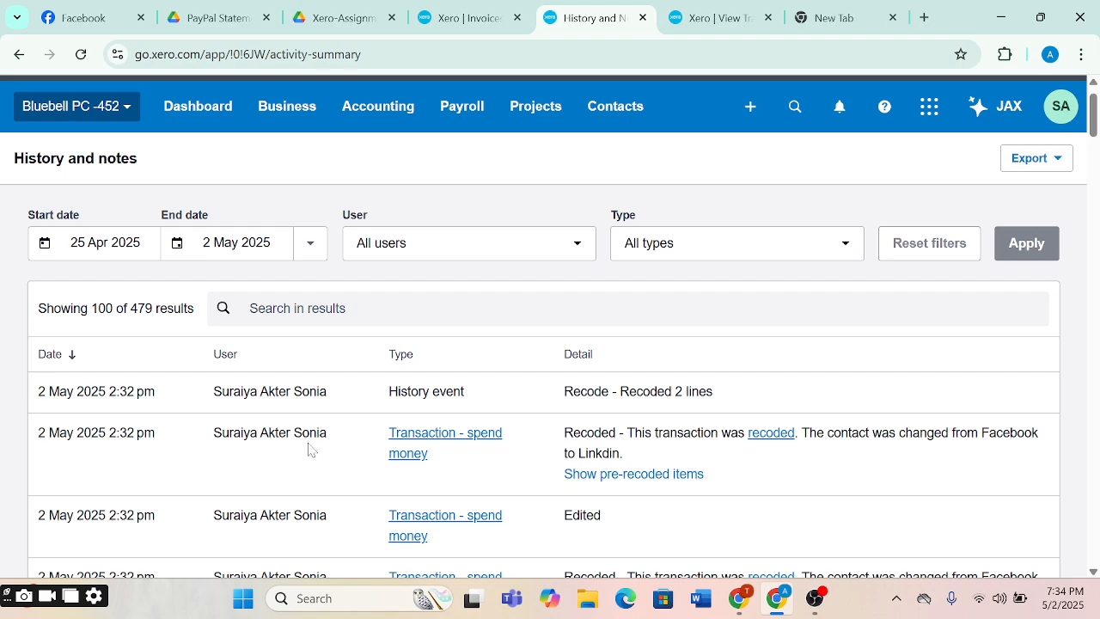
{"action": "scroll", "coordinate": [416, 407], "scroll_direction": "down", "scroll_amount": 3}
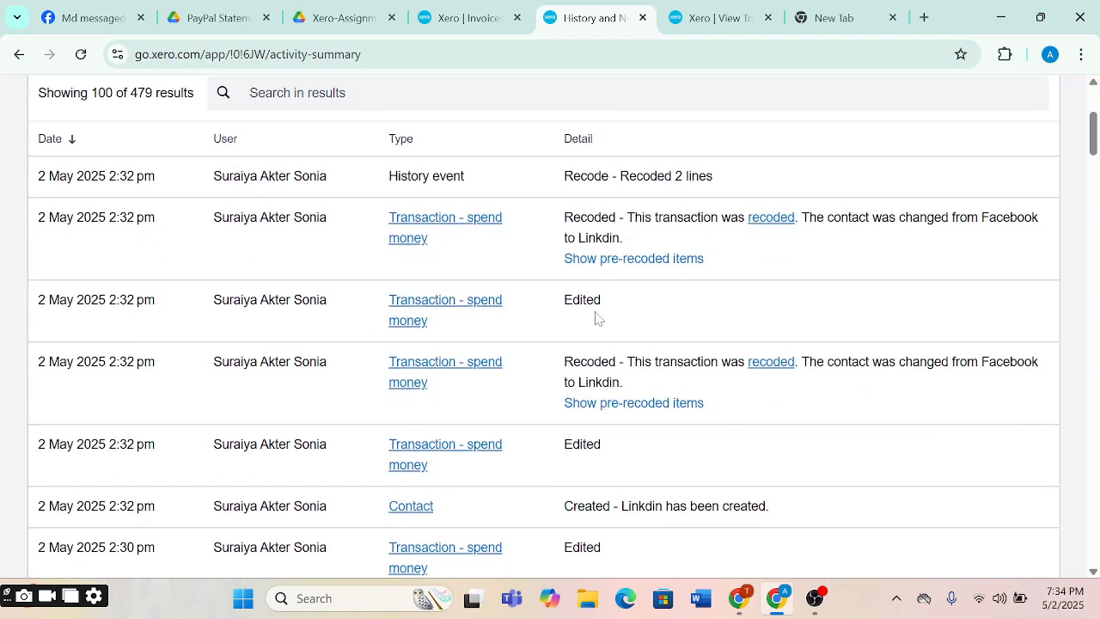
{"action": "scroll", "coordinate": [596, 315], "scroll_direction": "down", "scroll_amount": 6}
{"action": "scroll", "coordinate": [599, 318], "scroll_direction": "down", "scroll_amount": 7}
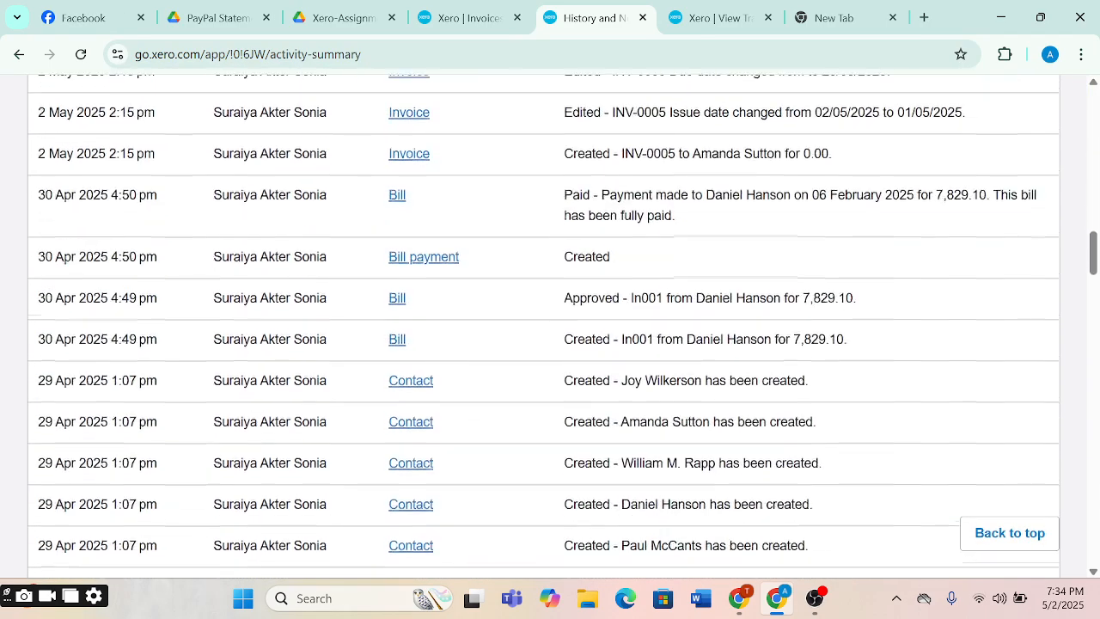
{"action": "scroll", "coordinate": [598, 318], "scroll_direction": "up", "scroll_amount": 15}
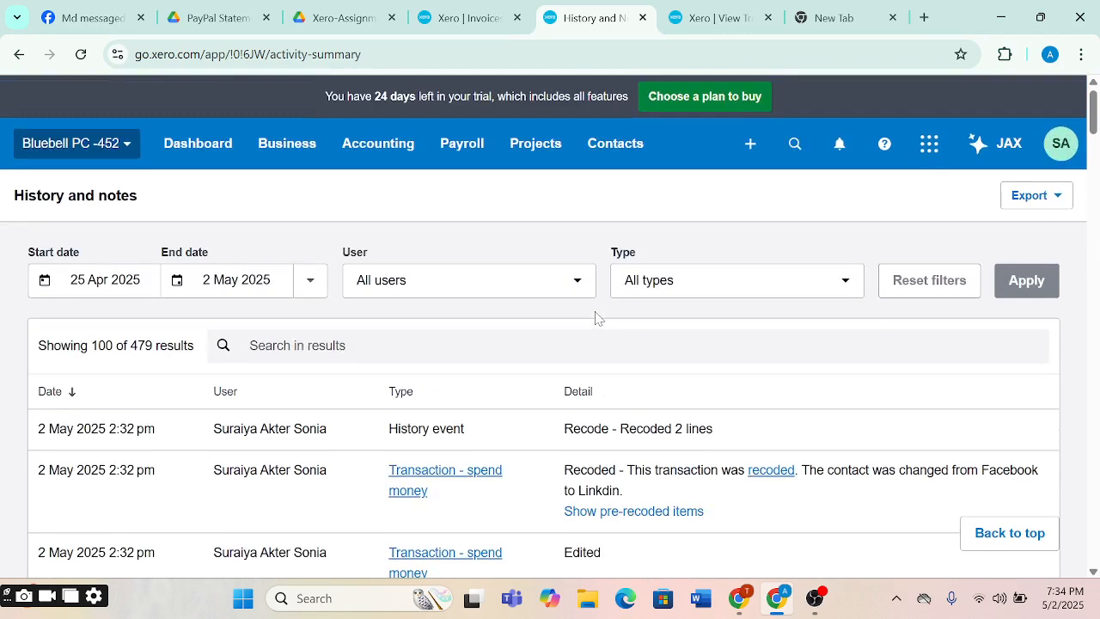
Step: Filter the history to the Bill type only and look through the matching entries
{"action": "left_click", "coordinate": [845, 284]}
{"action": "scroll", "coordinate": [761, 455], "scroll_direction": "down", "scroll_amount": 1}
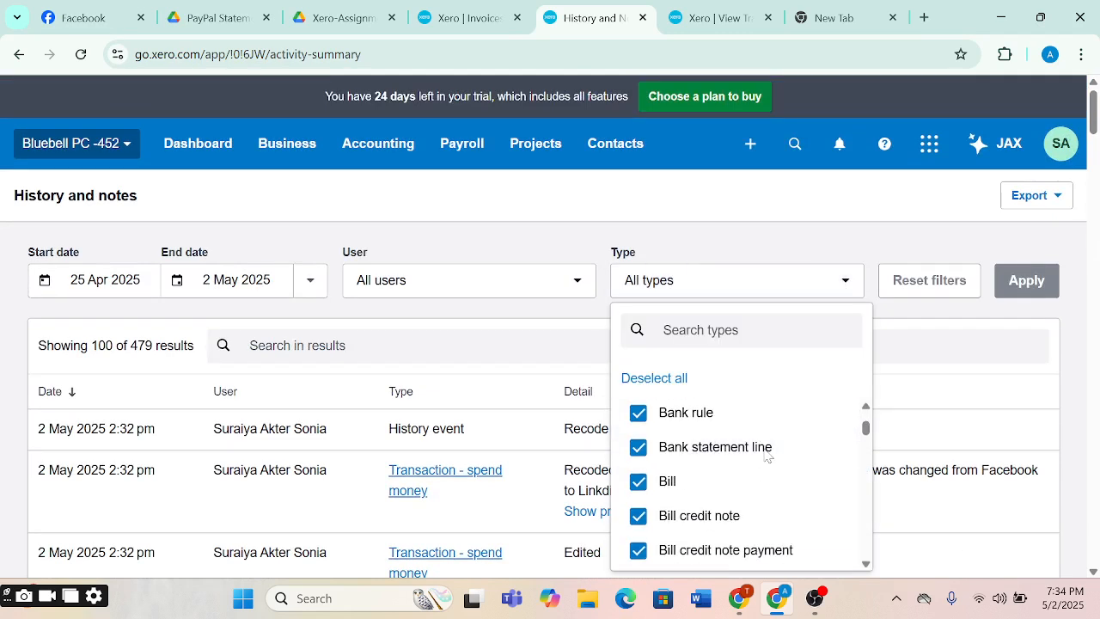
{"action": "scroll", "coordinate": [762, 455], "scroll_direction": "up", "scroll_amount": 1}
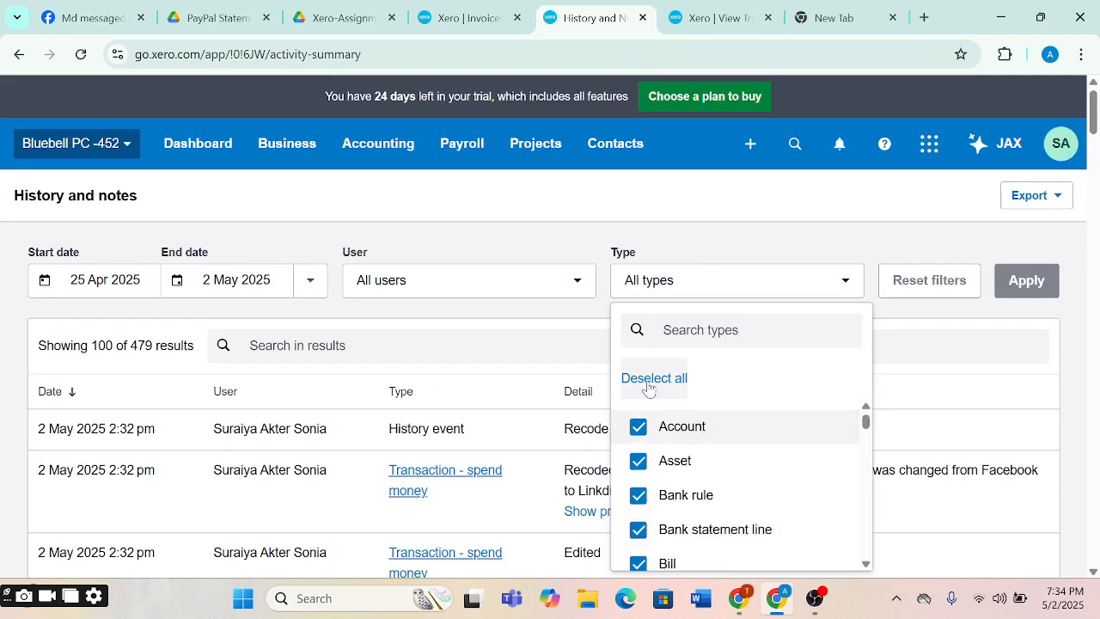
{"action": "scroll", "coordinate": [648, 386], "scroll_direction": "down", "scroll_amount": 1}
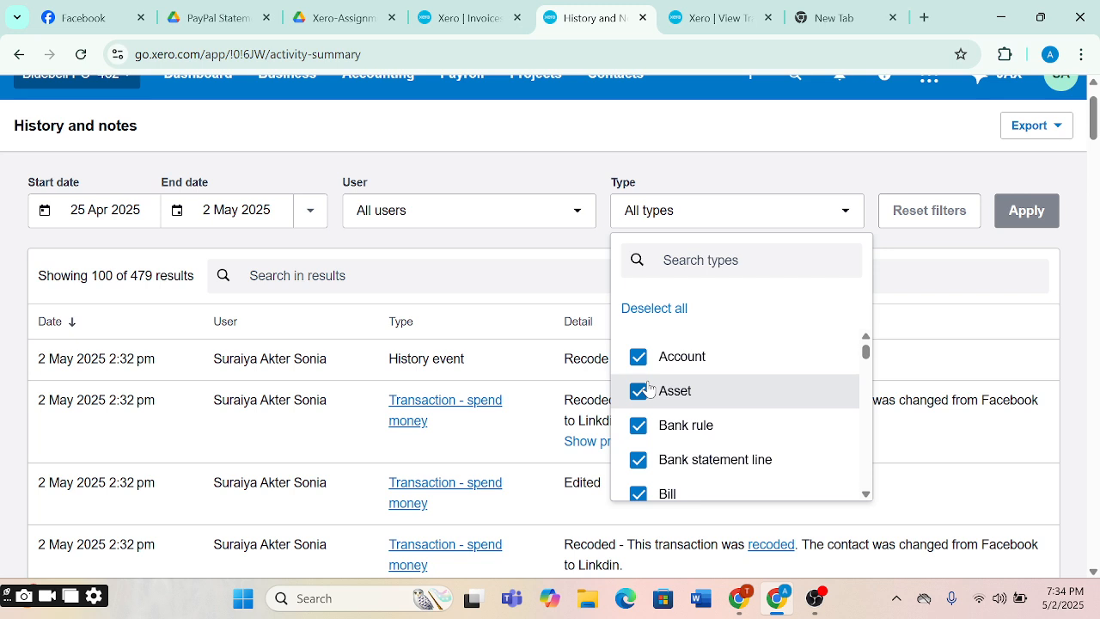
{"action": "left_click", "coordinate": [657, 313]}
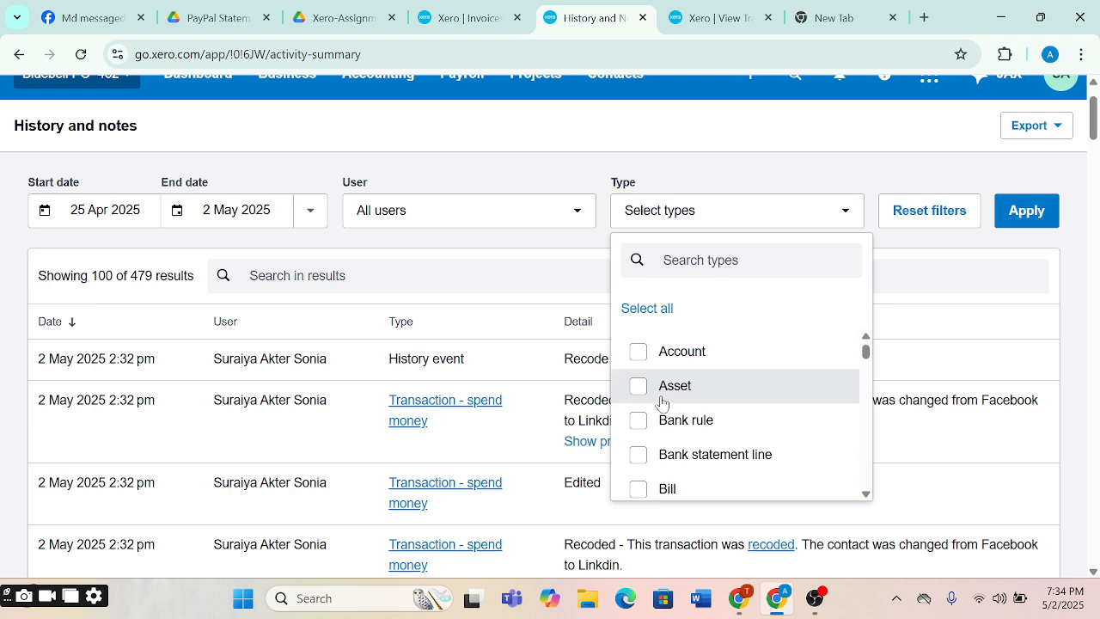
{"action": "scroll", "coordinate": [661, 404], "scroll_direction": "down", "scroll_amount": 1}
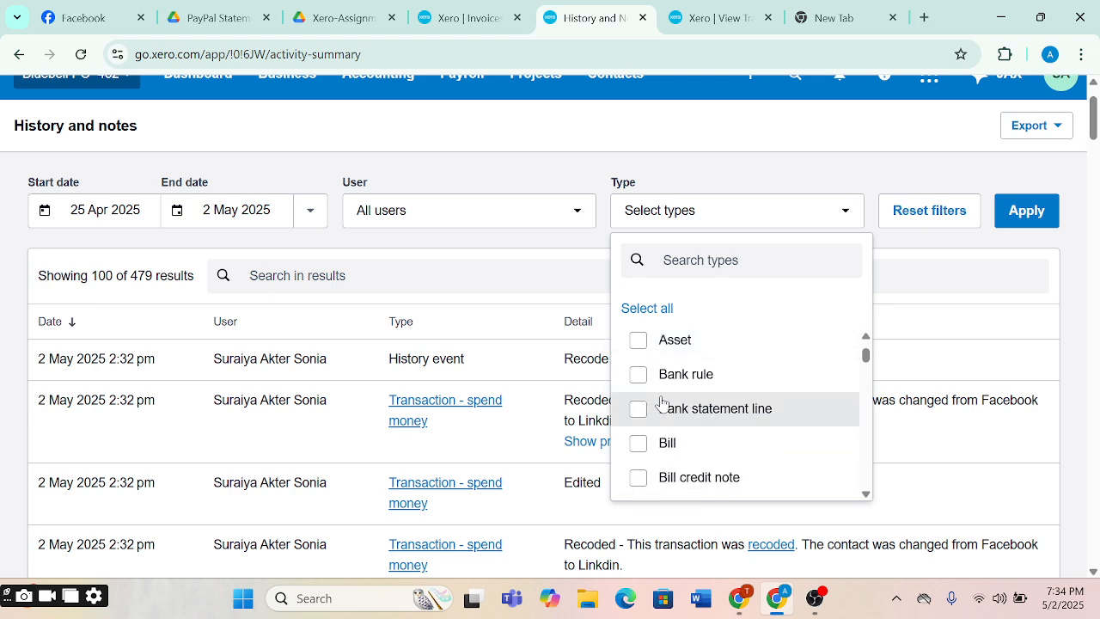
{"action": "left_click", "coordinate": [638, 458]}
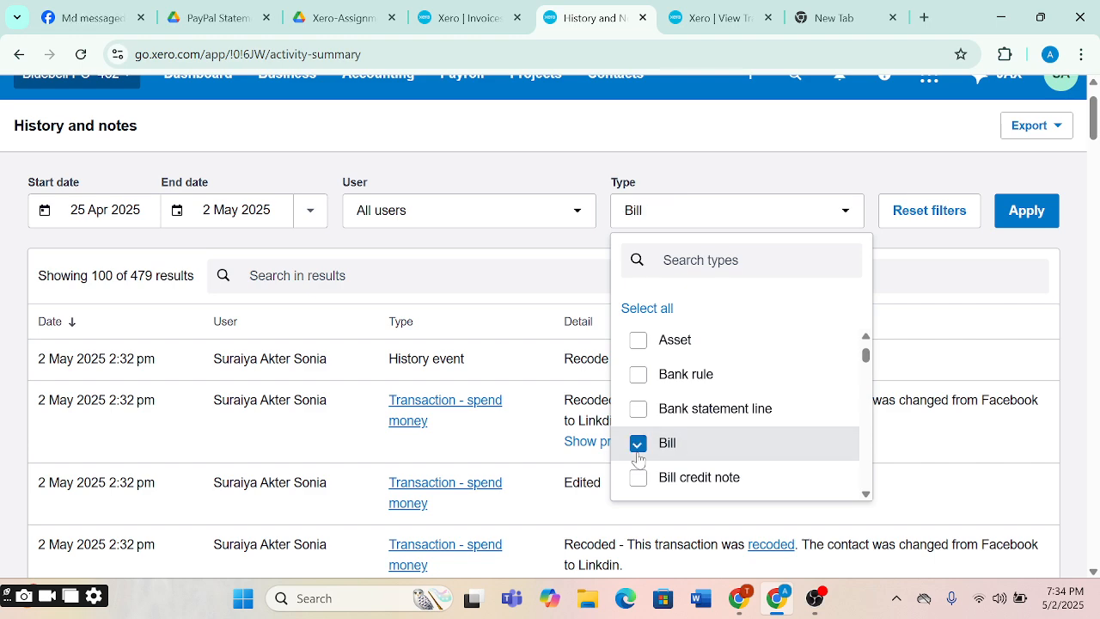
{"action": "left_click", "coordinate": [1025, 213]}
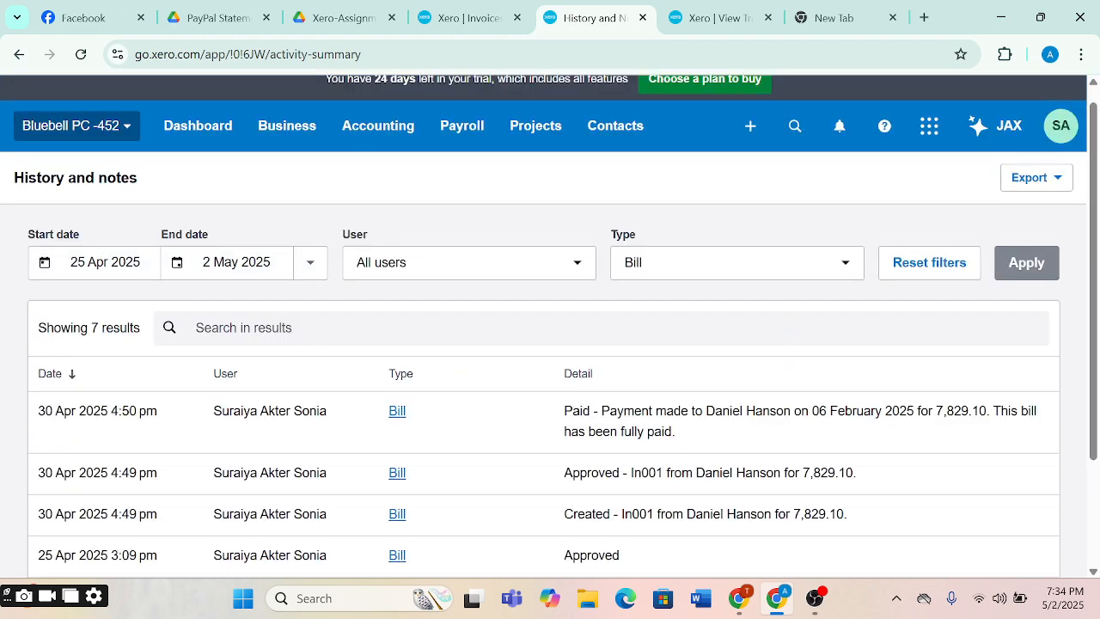
{"action": "scroll", "coordinate": [491, 272], "scroll_direction": "down", "scroll_amount": 2}
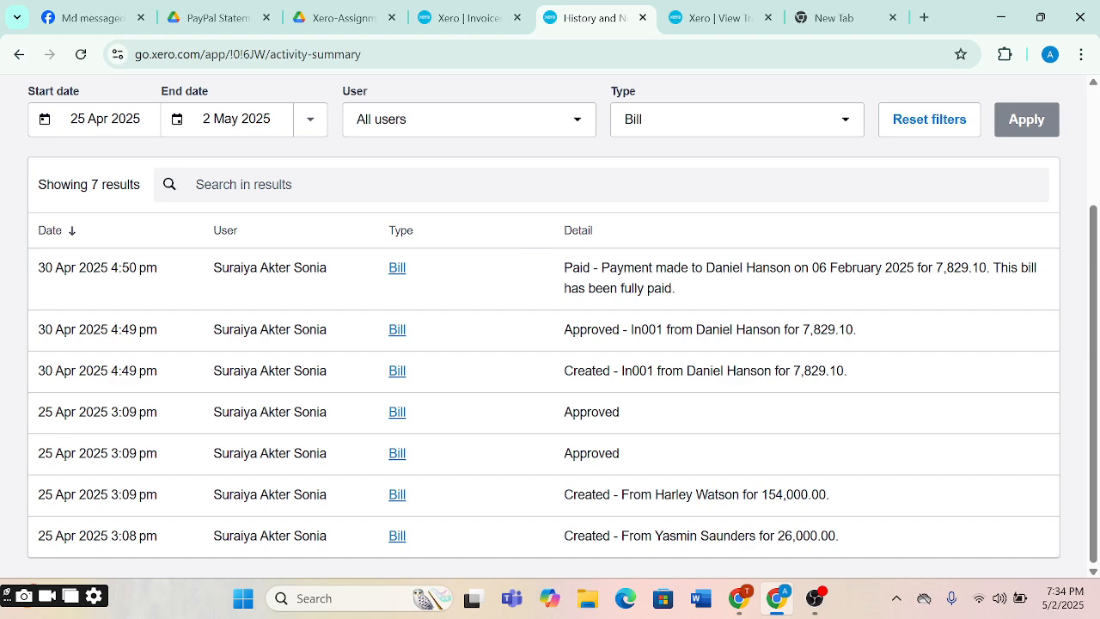
{"action": "scroll", "coordinate": [626, 386], "scroll_direction": "up", "scroll_amount": 2}
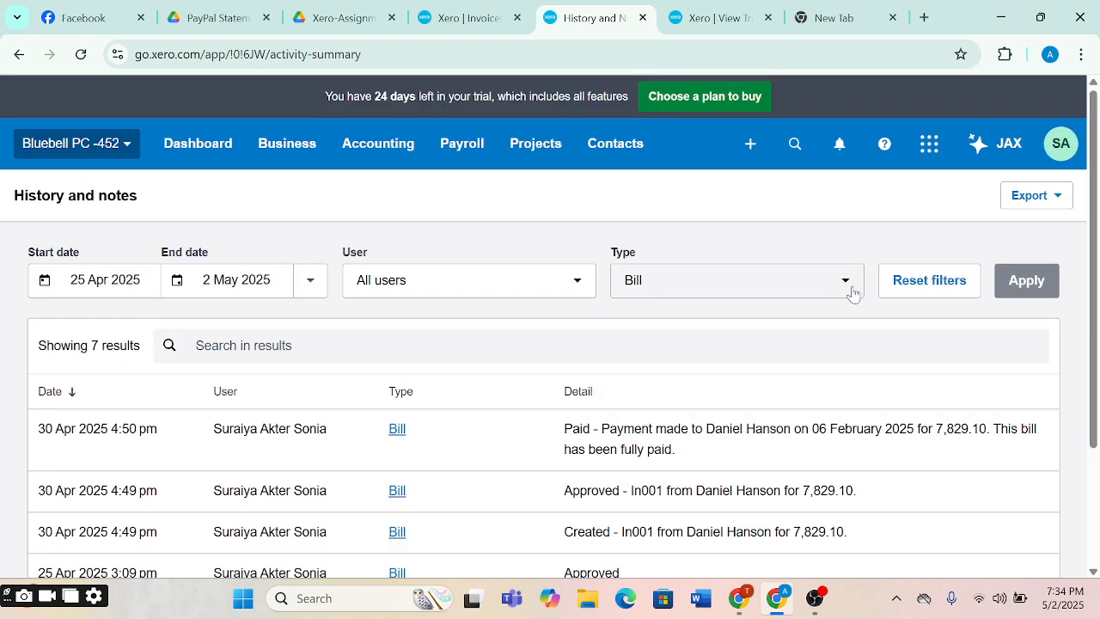
Step: Change the history's type filter from Bill to Invoice and apply it
{"action": "left_click", "coordinate": [849, 288]}
{"action": "scroll", "coordinate": [762, 459], "scroll_direction": "down", "scroll_amount": 3}
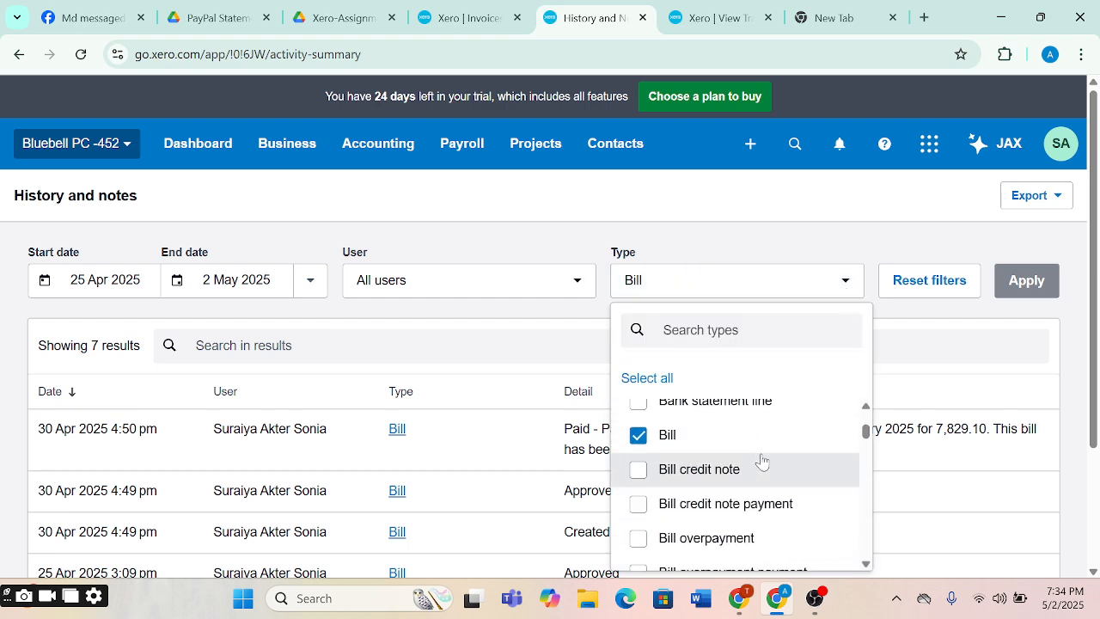
{"action": "scroll", "coordinate": [761, 461], "scroll_direction": "down", "scroll_amount": 5}
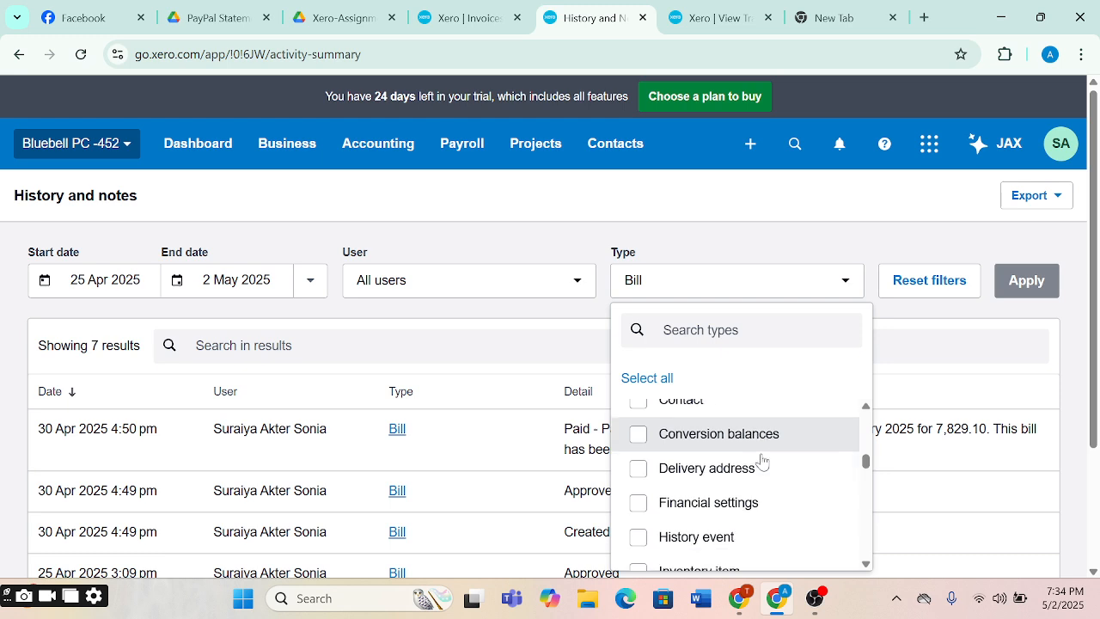
{"action": "scroll", "coordinate": [761, 459], "scroll_direction": "down", "scroll_amount": 6}
{"action": "scroll", "coordinate": [710, 471], "scroll_direction": "up", "scroll_amount": 1}
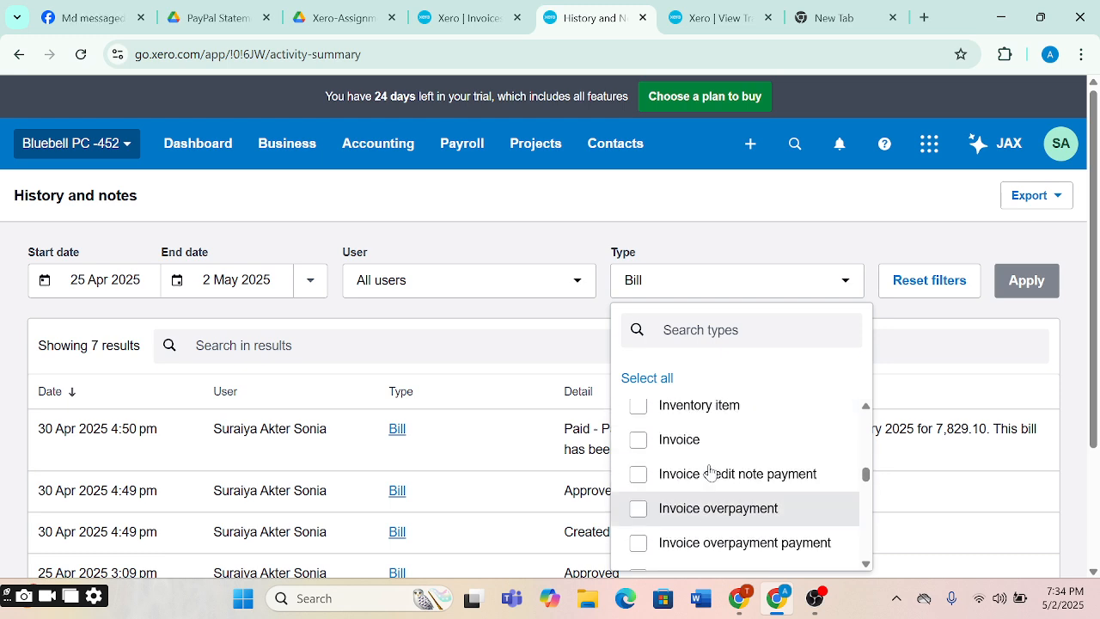
{"action": "left_click", "coordinate": [639, 443]}
{"action": "scroll", "coordinate": [714, 430], "scroll_direction": "up", "scroll_amount": 5}
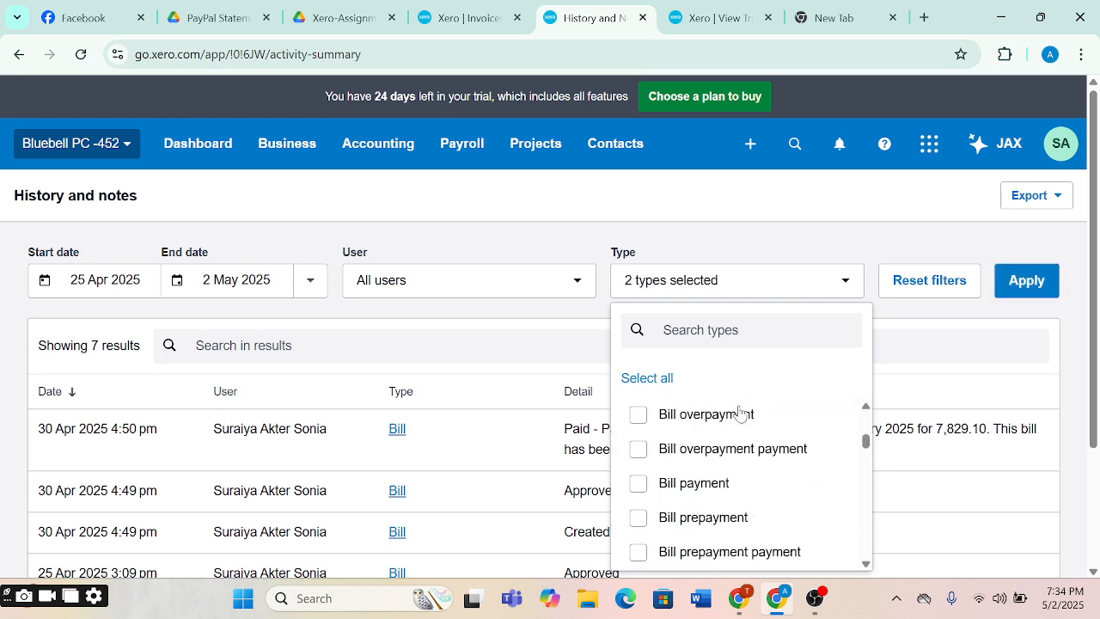
{"action": "scroll", "coordinate": [740, 414], "scroll_direction": "up", "scroll_amount": 3}
{"action": "left_click", "coordinate": [638, 489]}
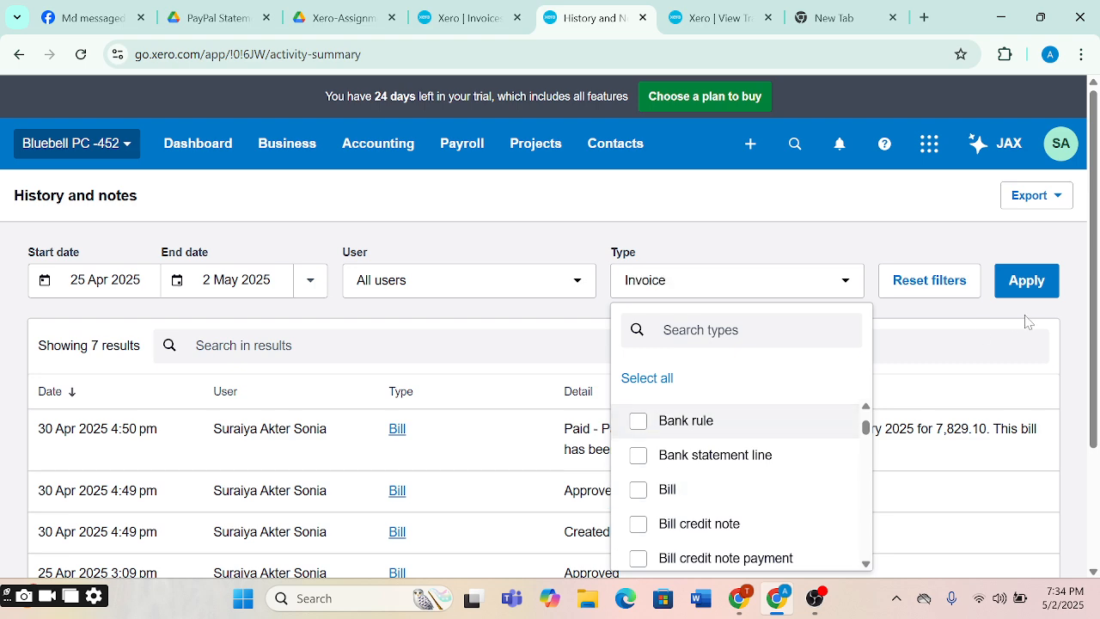
{"action": "left_click", "coordinate": [1032, 283]}
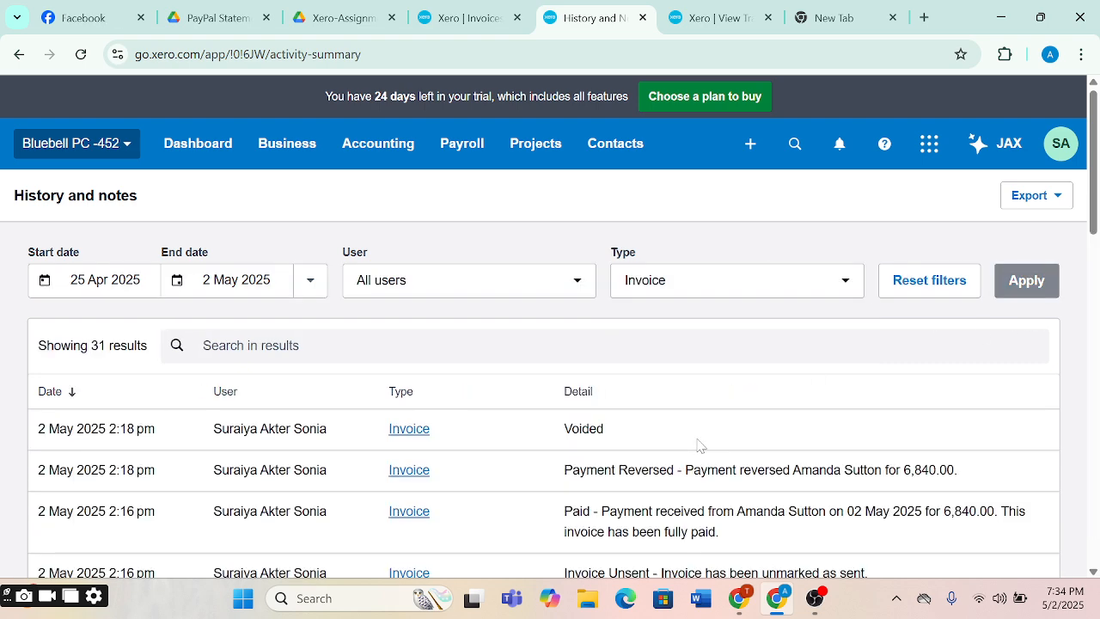
Step: Look through the invoice history entries and show the available user filter options
{"action": "scroll", "coordinate": [698, 445], "scroll_direction": "down", "scroll_amount": 7}
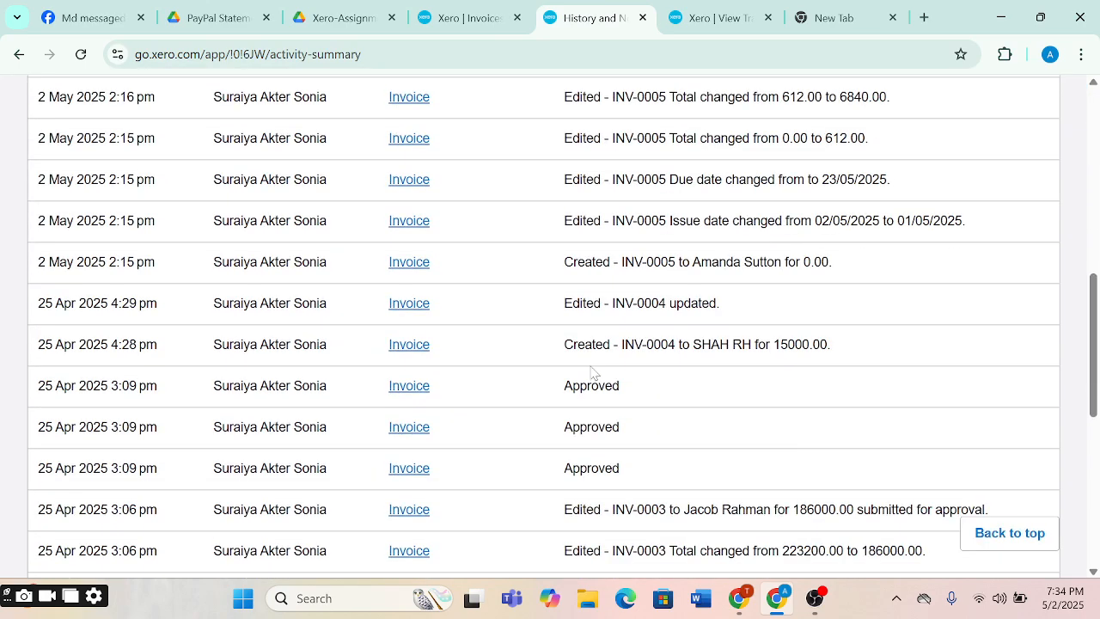
{"action": "scroll", "coordinate": [688, 468], "scroll_direction": "down", "scroll_amount": 2}
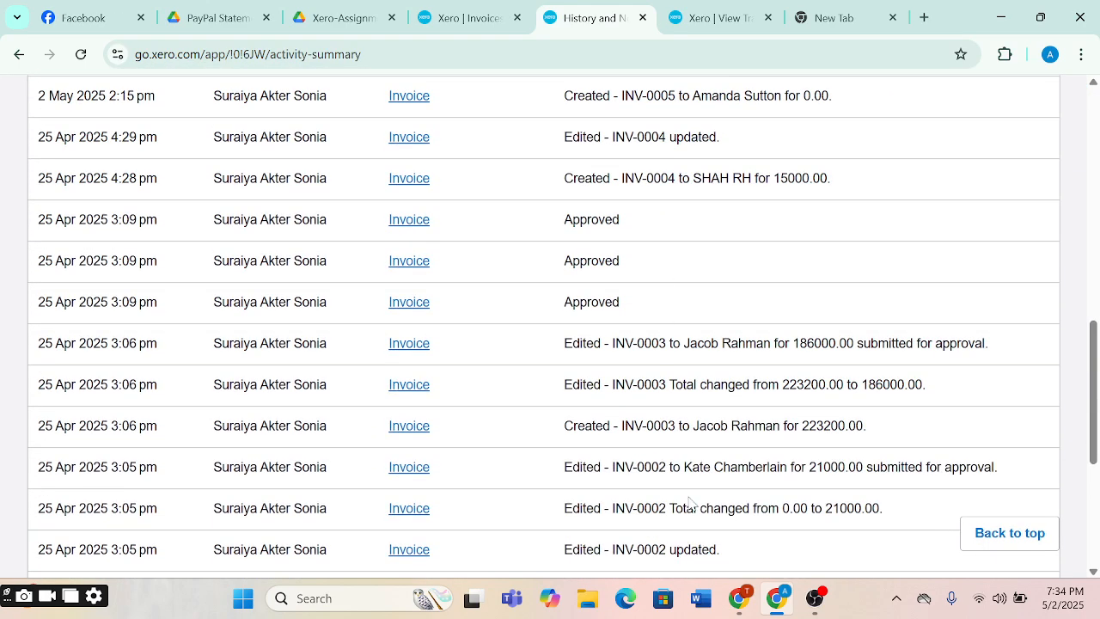
{"action": "scroll", "coordinate": [690, 506], "scroll_direction": "down", "scroll_amount": 4}
{"action": "scroll", "coordinate": [697, 485], "scroll_direction": "up", "scroll_amount": 13}
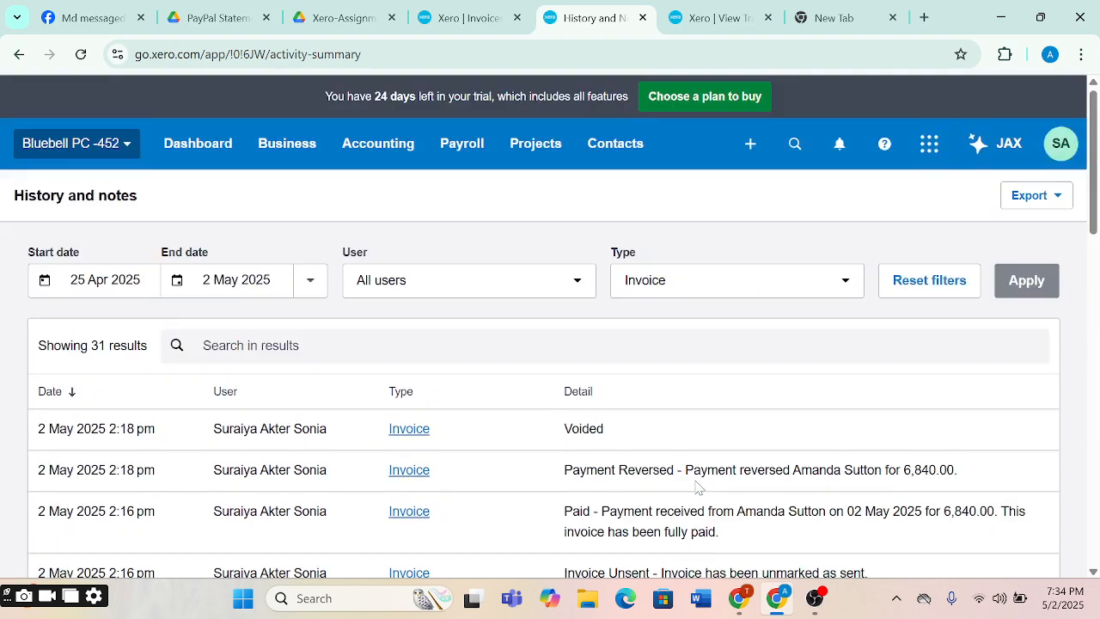
{"action": "left_click", "coordinate": [590, 279]}
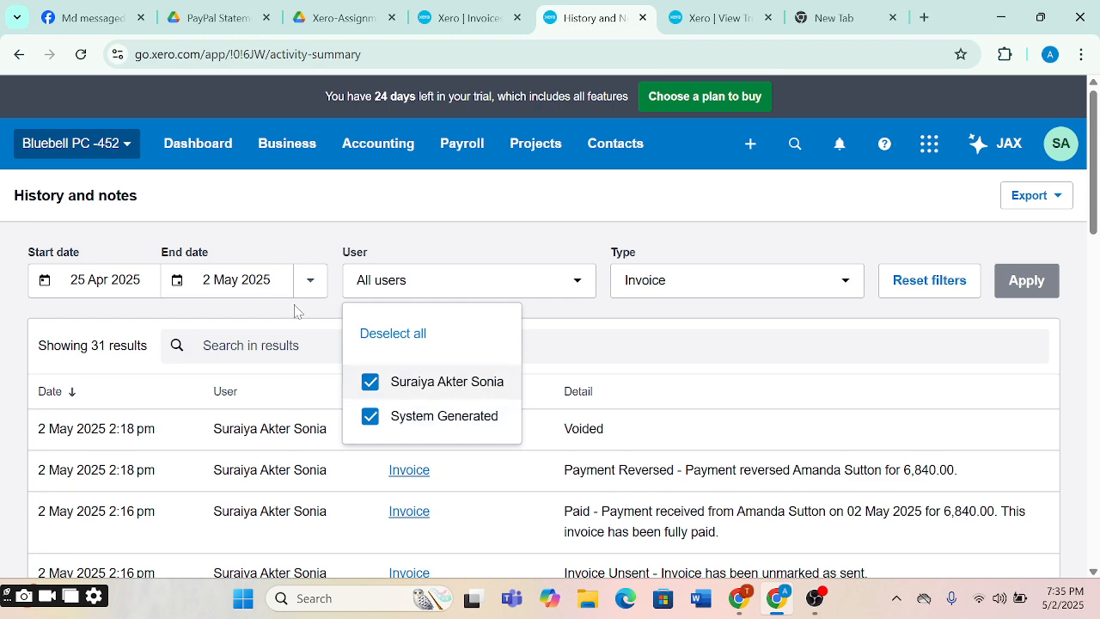
Step: Look through the invoice entries in History and notes and show the available export formats
{"action": "left_click", "coordinate": [563, 327]}
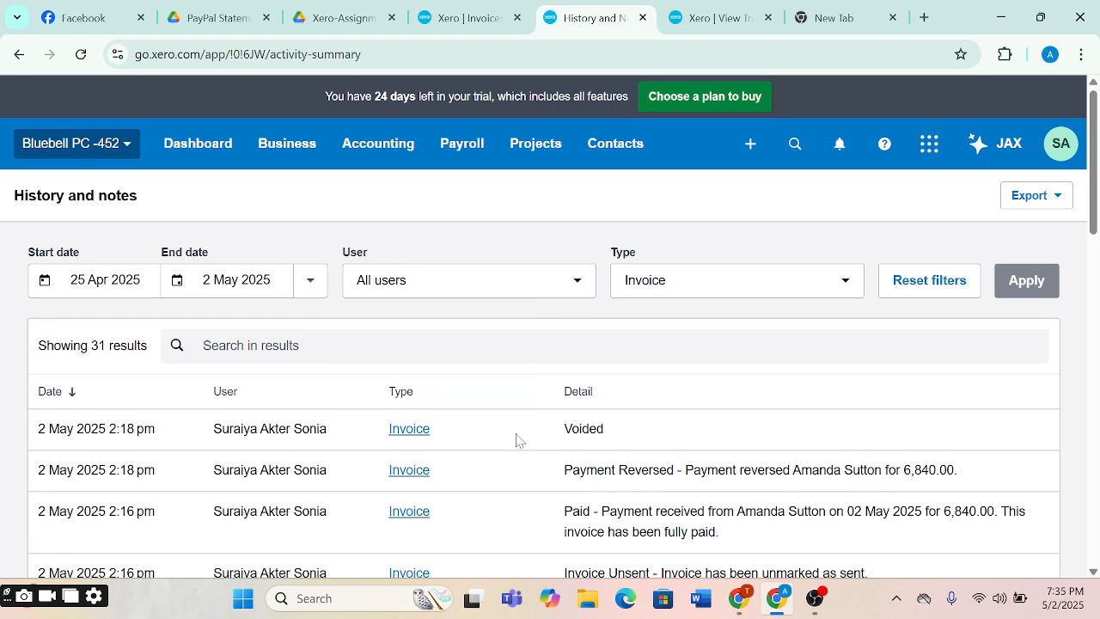
{"action": "scroll", "coordinate": [516, 438], "scroll_direction": "down", "scroll_amount": 2}
{"action": "scroll", "coordinate": [516, 438], "scroll_direction": "up", "scroll_amount": 2}
{"action": "left_click", "coordinate": [1053, 199]}
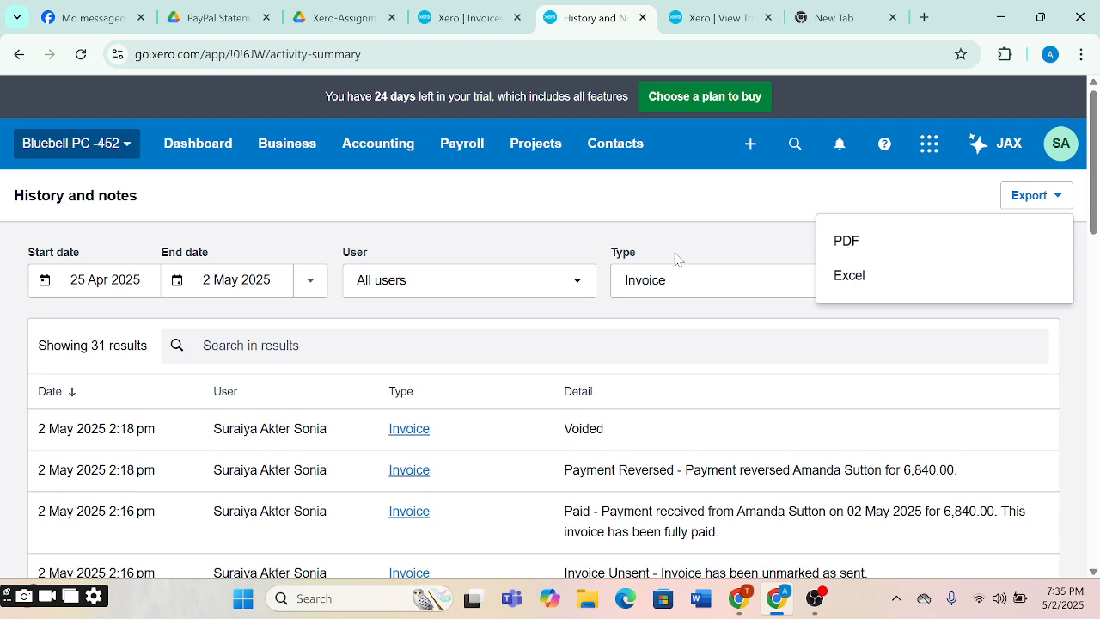
{"action": "scroll", "coordinate": [455, 461], "scroll_direction": "down", "scroll_amount": 2}
{"action": "scroll", "coordinate": [460, 462], "scroll_direction": "up", "scroll_amount": 2}
{"action": "scroll", "coordinate": [464, 461], "scroll_direction": "down", "scroll_amount": 5}
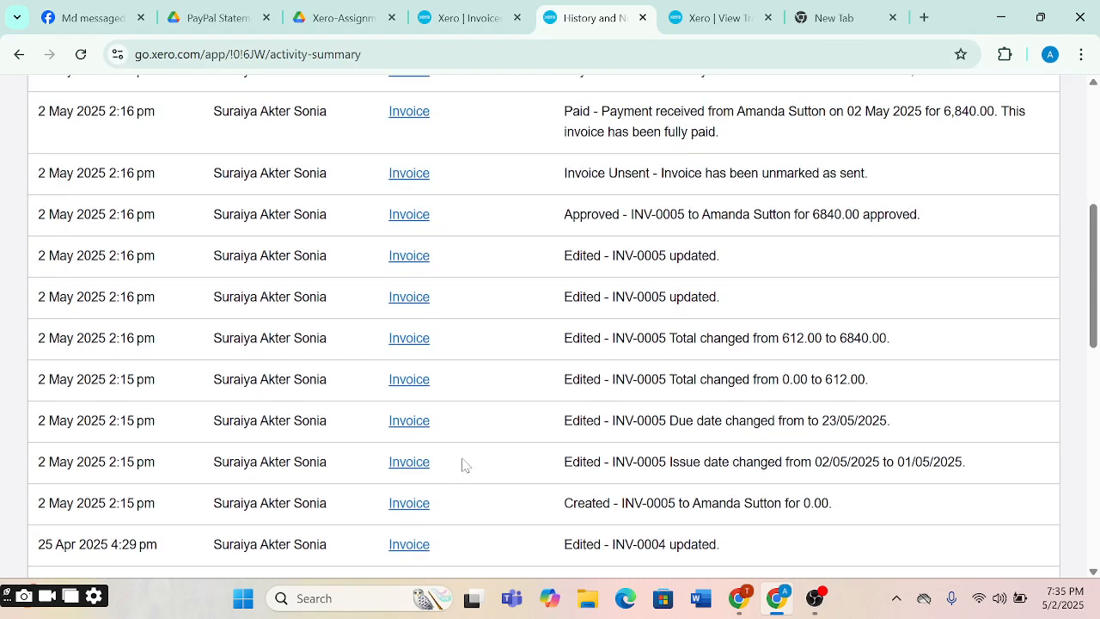
{"action": "scroll", "coordinate": [464, 464], "scroll_direction": "up", "scroll_amount": 5}
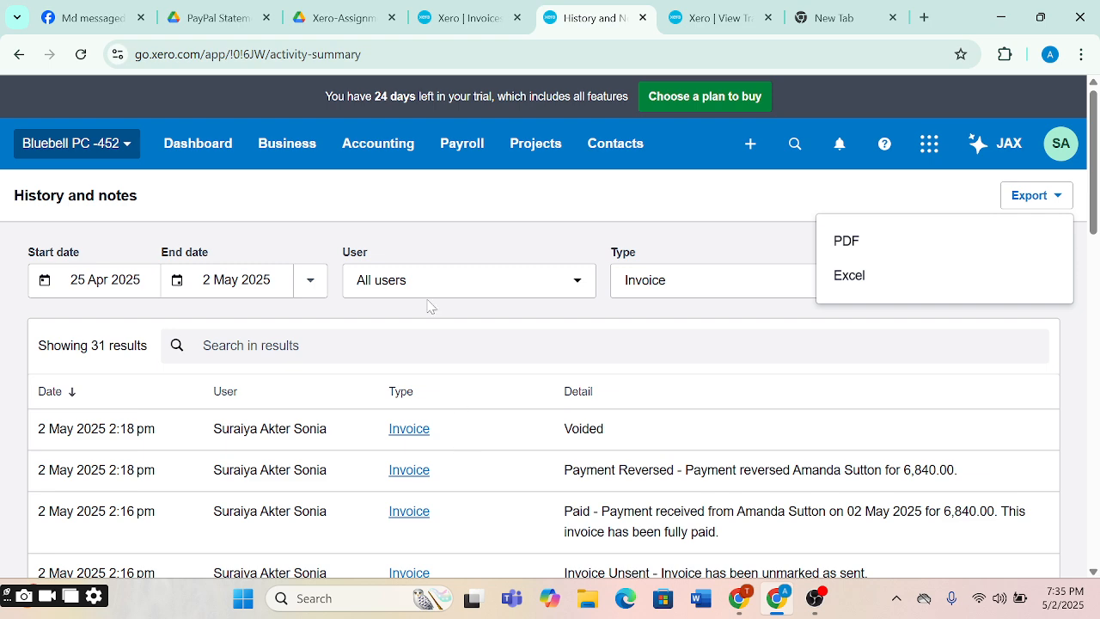
Step: Open the organisation's Bank Accounts page from the accounting section
{"action": "left_click", "coordinate": [384, 166]}
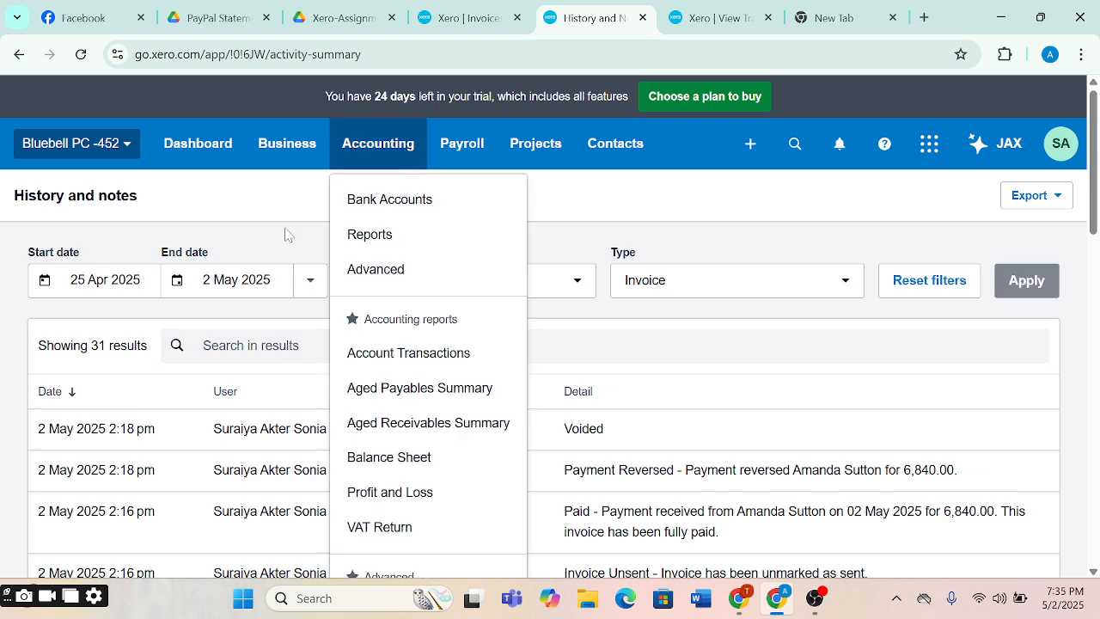
{"action": "left_click", "coordinate": [288, 234]}
{"action": "left_click", "coordinate": [344, 164]}
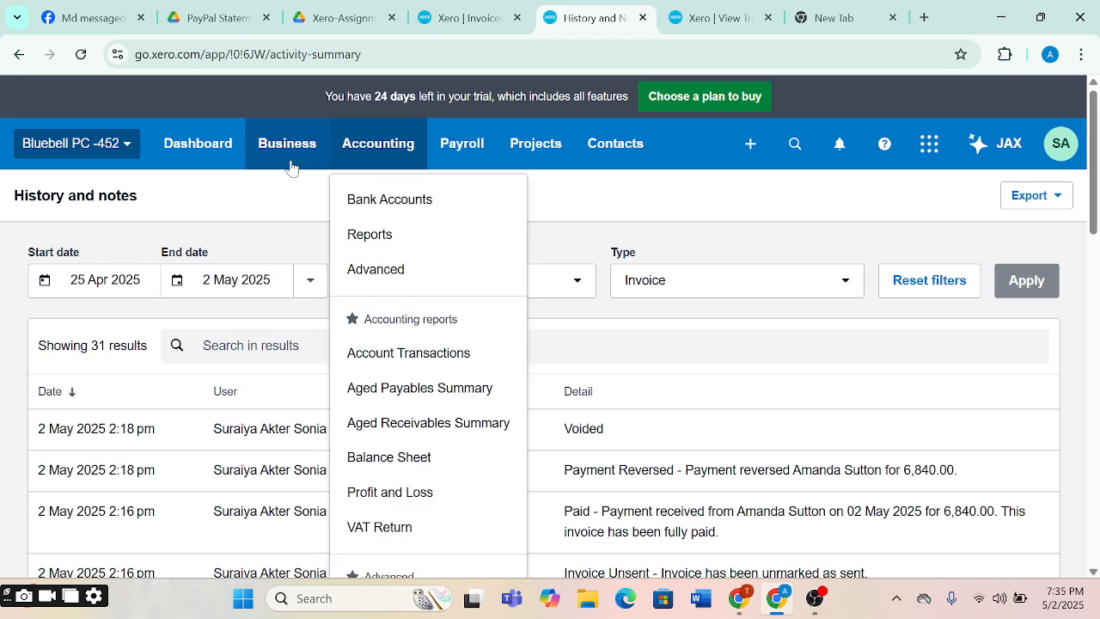
{"action": "left_click", "coordinate": [291, 167]}
{"action": "left_click", "coordinate": [368, 157]}
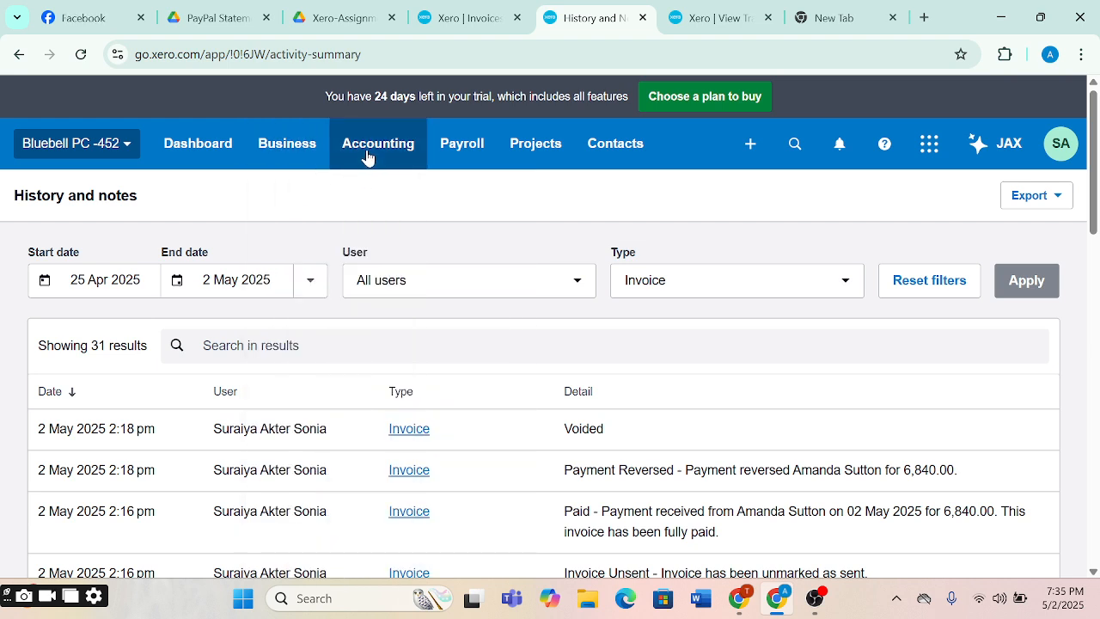
{"action": "left_click", "coordinate": [367, 158]}
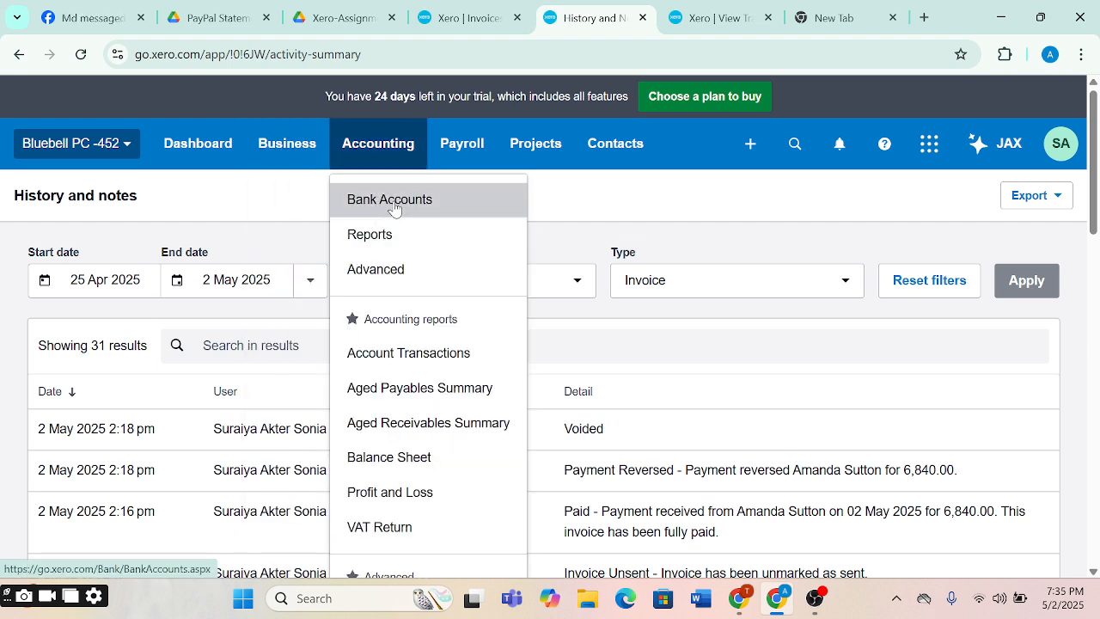
{"action": "left_click", "coordinate": [395, 206]}
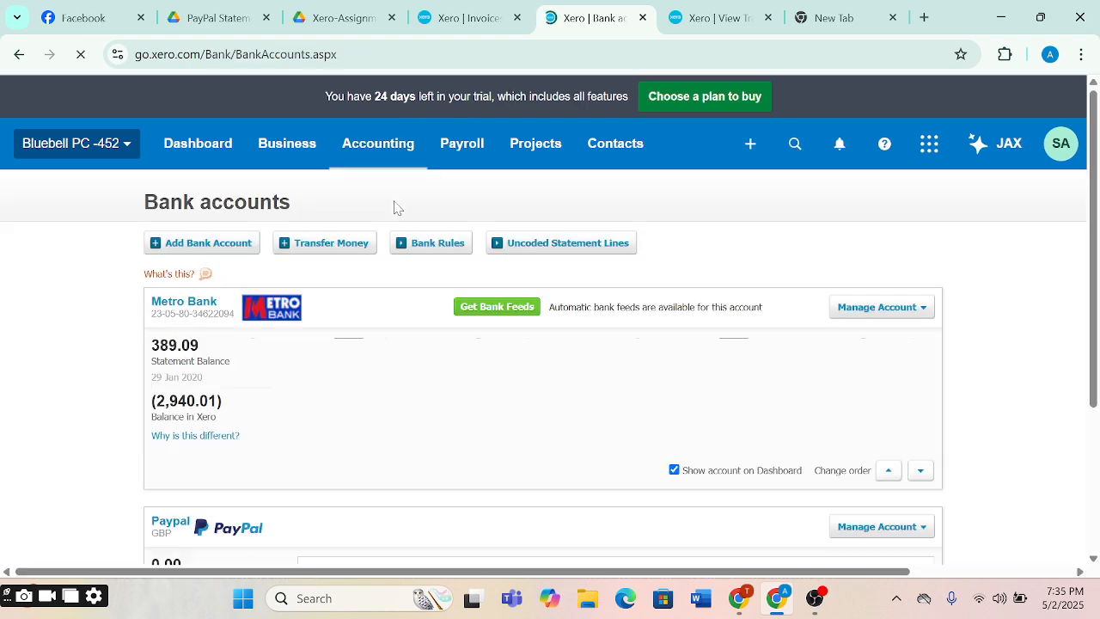
Step: Open the Metro Bank account's transactions and run its Reconciliation Report
{"action": "scroll", "coordinate": [393, 370], "scroll_direction": "down", "scroll_amount": 2}
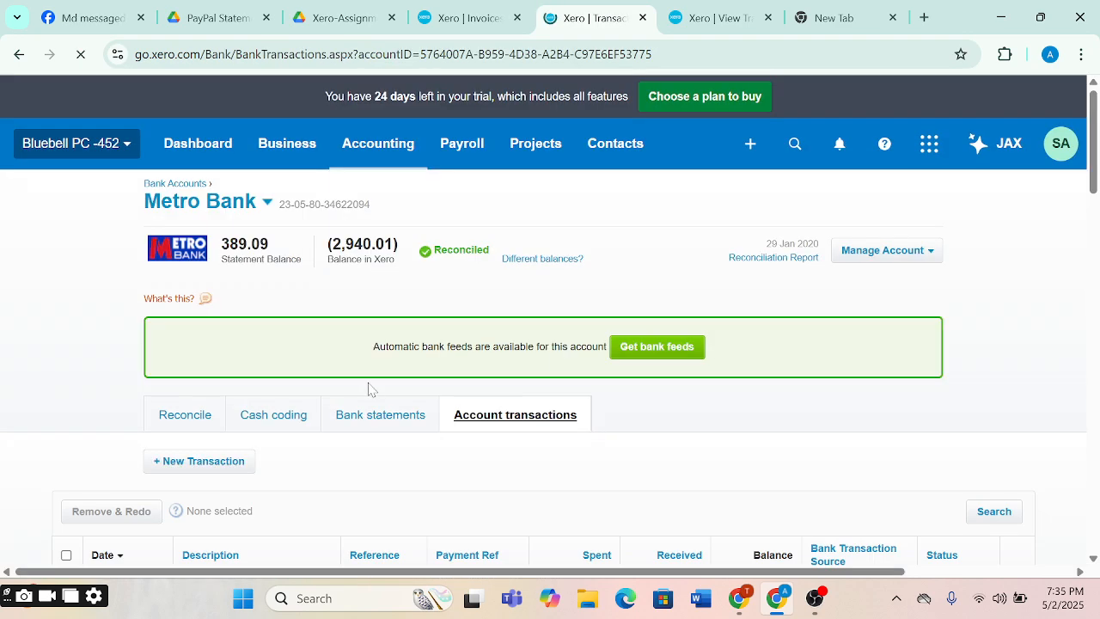
{"action": "scroll", "coordinate": [372, 390], "scroll_direction": "down", "scroll_amount": 2}
{"action": "scroll", "coordinate": [370, 390], "scroll_direction": "up", "scroll_amount": 1}
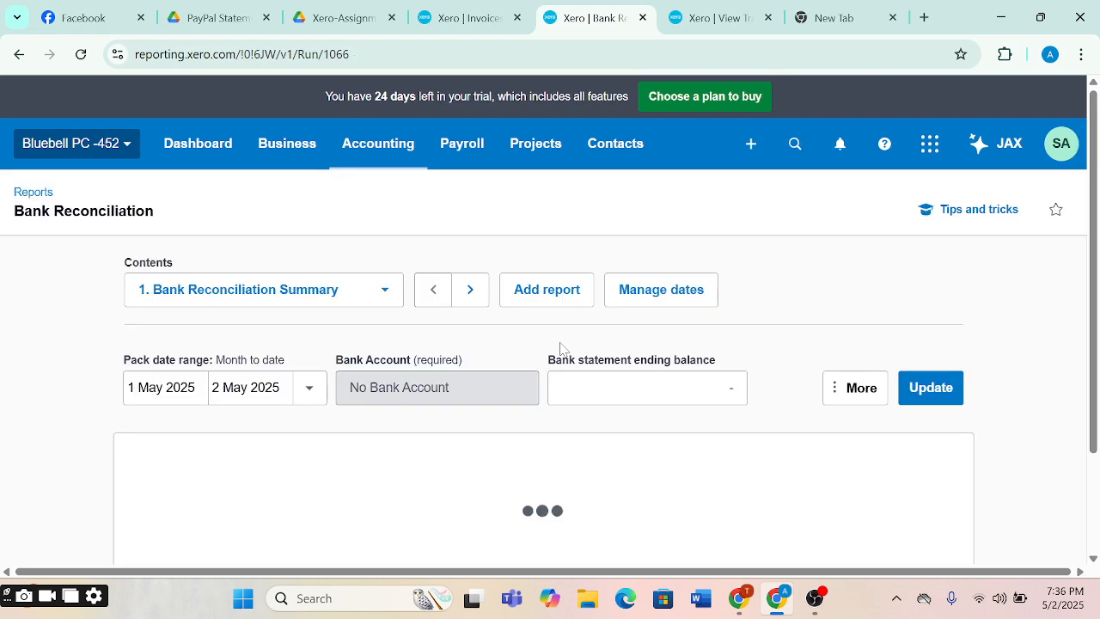
Step: Examine the Metro Bank Reconciliation Summary's balances and outstanding items, and show the preset date range choices for the report
{"action": "scroll", "coordinate": [561, 347], "scroll_direction": "down", "scroll_amount": 5}
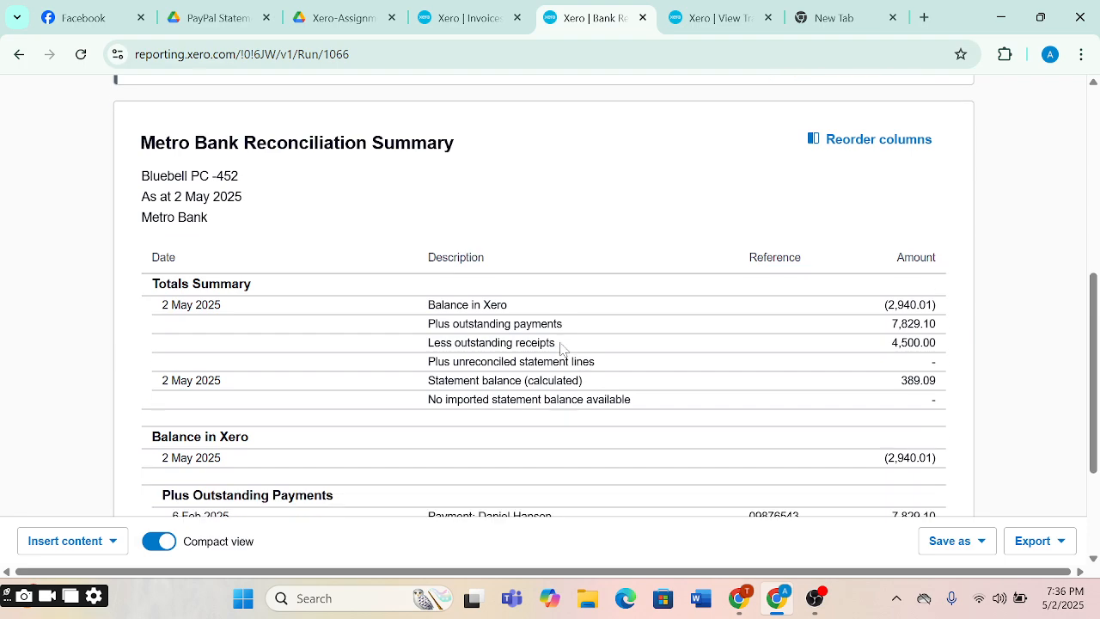
{"action": "scroll", "coordinate": [560, 347], "scroll_direction": "up", "scroll_amount": 5}
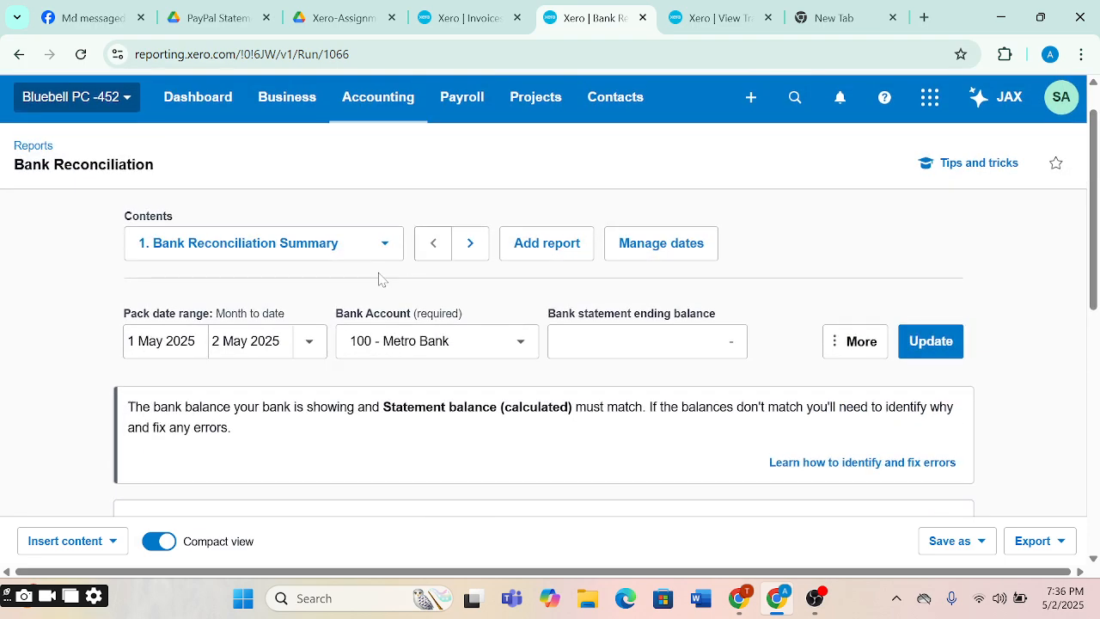
{"action": "scroll", "coordinate": [400, 294], "scroll_direction": "down", "scroll_amount": 2}
{"action": "scroll", "coordinate": [400, 294], "scroll_direction": "down", "scroll_amount": 4}
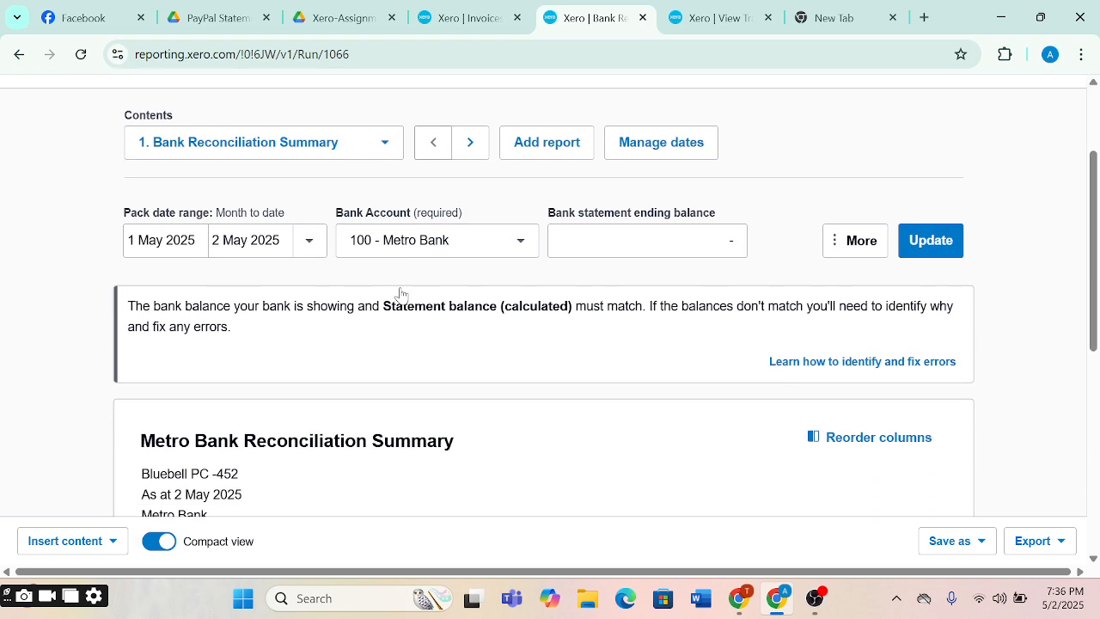
{"action": "scroll", "coordinate": [400, 294], "scroll_direction": "down", "scroll_amount": 1}
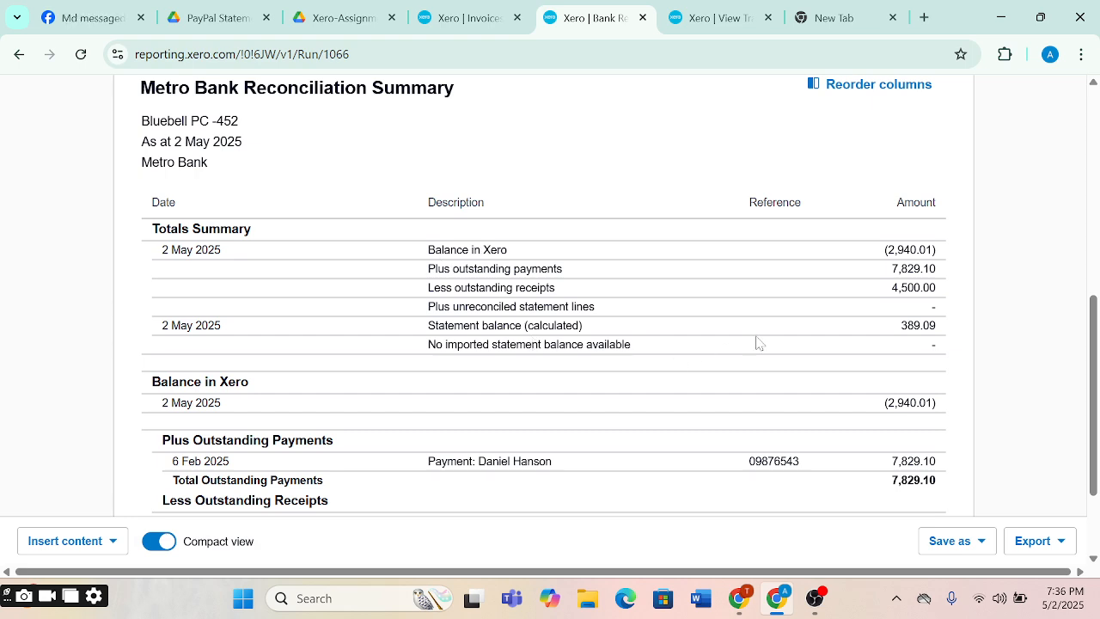
{"action": "scroll", "coordinate": [774, 312], "scroll_direction": "up", "scroll_amount": 4}
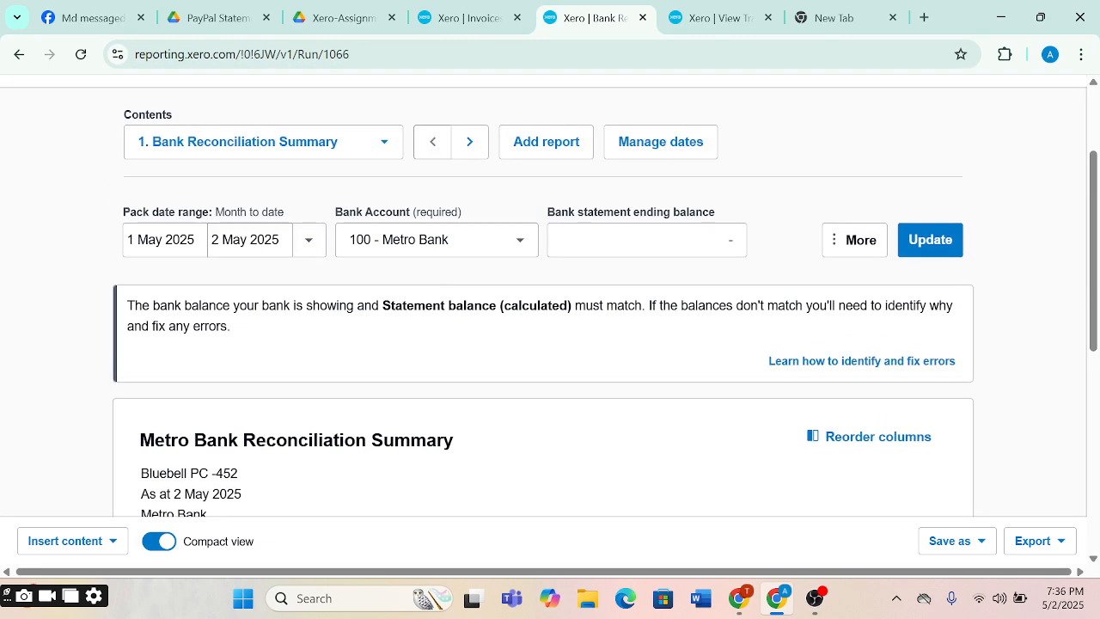
{"action": "left_click", "coordinate": [319, 247]}
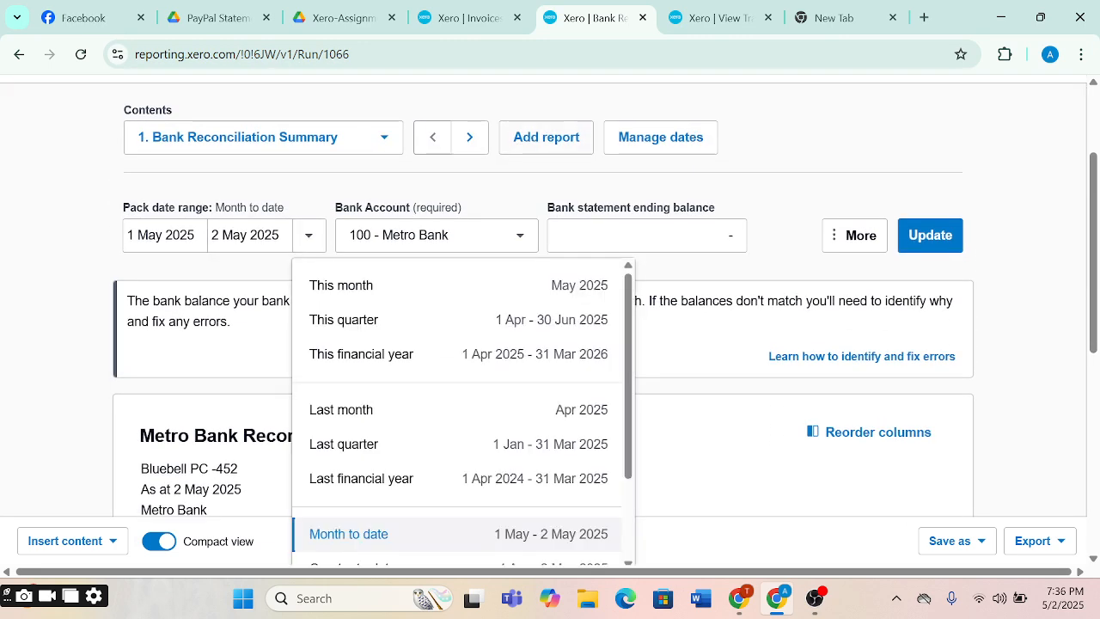
Step: Switch to Facebook and open the CTG-Online-452 (Online Account Management System) group
{"action": "left_click", "coordinate": [62, 7]}
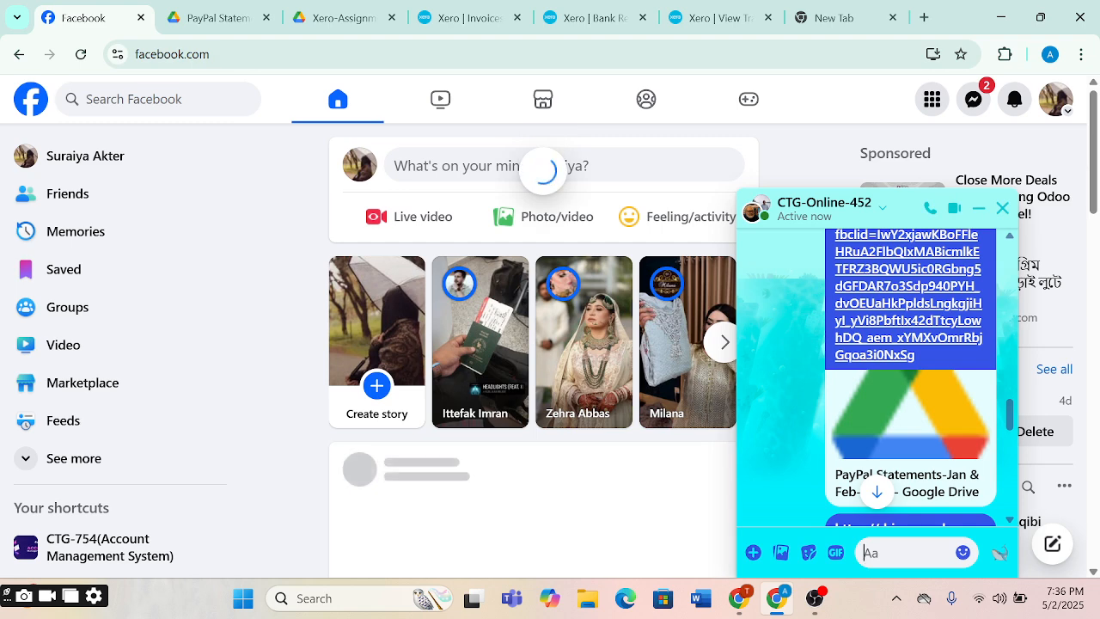
{"action": "left_click", "coordinate": [111, 99]}
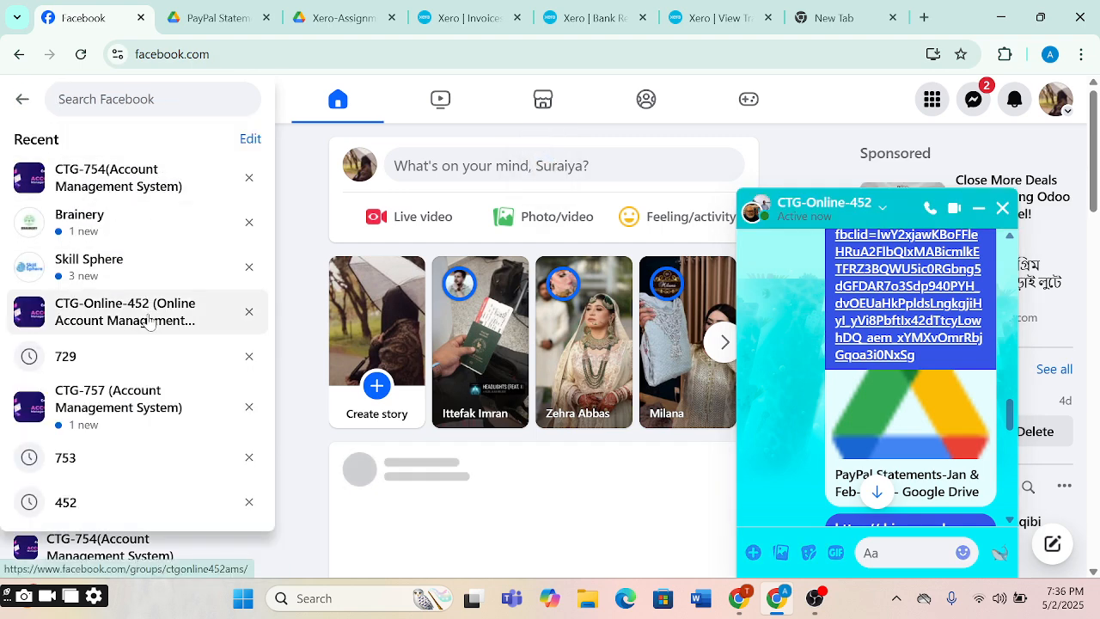
{"action": "left_click", "coordinate": [151, 319]}
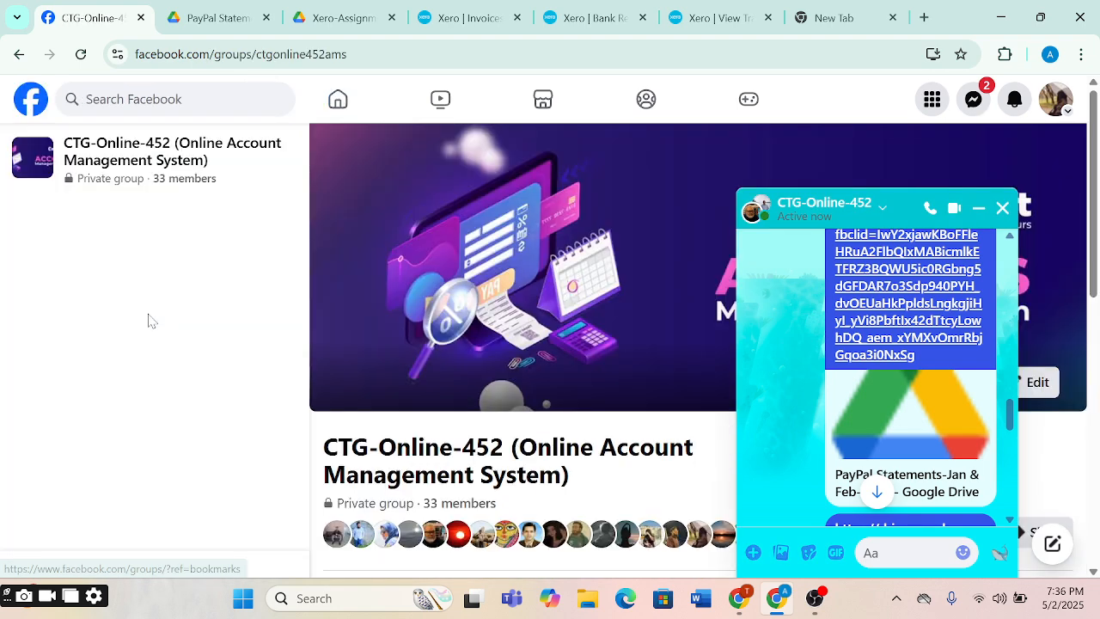
Step: Close the group chat, expand the post titled QBO-Accountant Versions' Links and copy the UK Accountant Version link
{"action": "scroll", "coordinate": [489, 355], "scroll_direction": "down", "scroll_amount": 5}
{"action": "scroll", "coordinate": [491, 366], "scroll_direction": "down", "scroll_amount": 6}
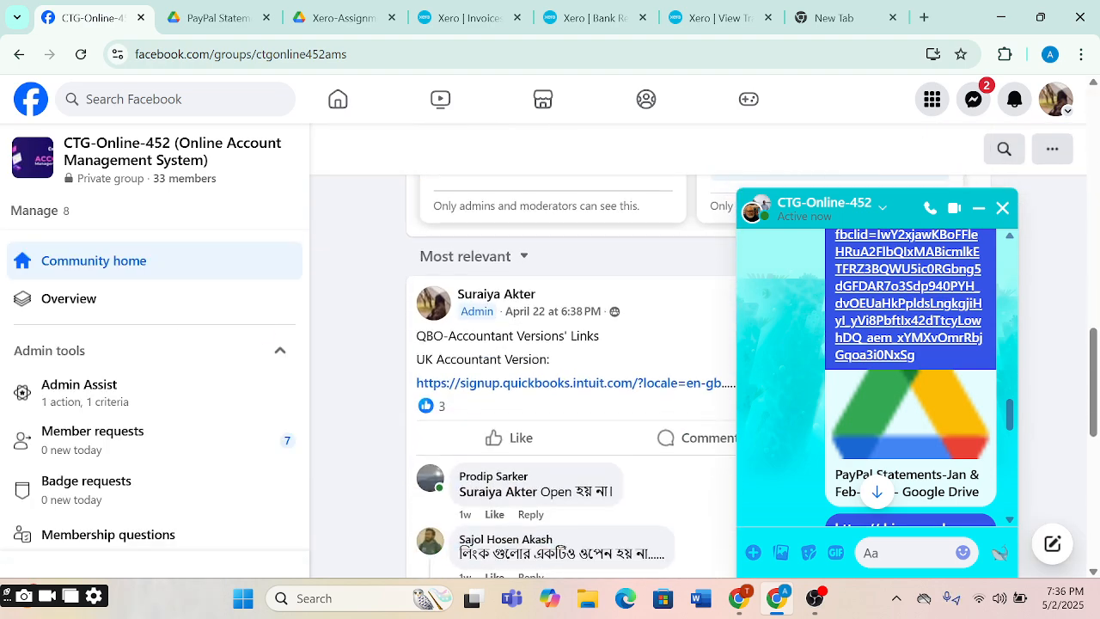
{"action": "scroll", "coordinate": [491, 373], "scroll_direction": "up", "scroll_amount": 2}
{"action": "scroll", "coordinate": [490, 373], "scroll_direction": "up", "scroll_amount": 2}
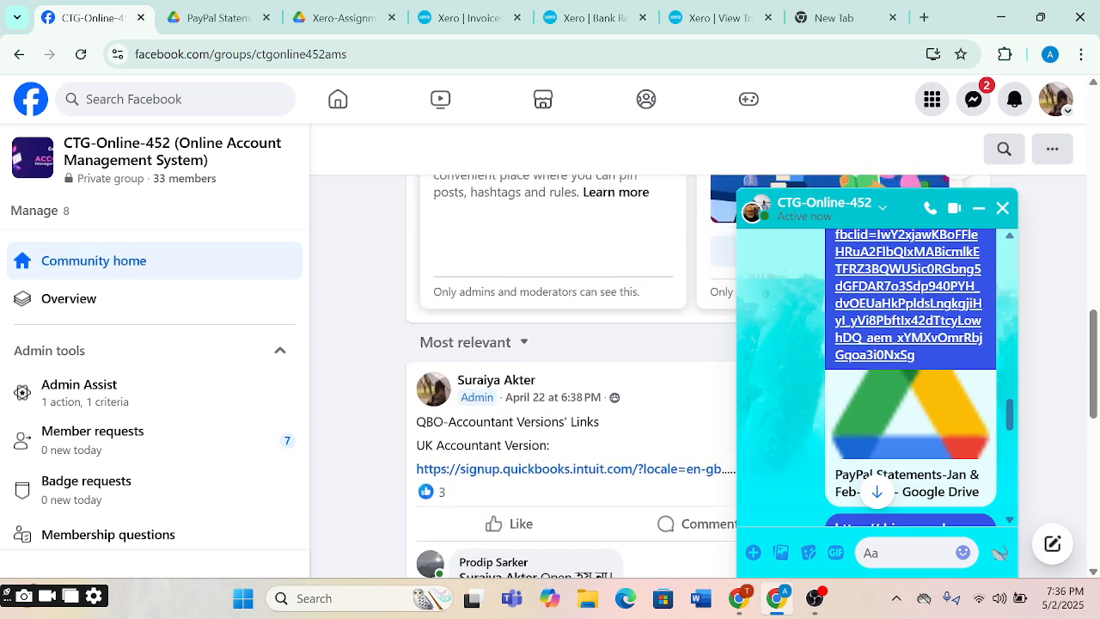
{"action": "scroll", "coordinate": [491, 373], "scroll_direction": "down", "scroll_amount": 1}
{"action": "left_click", "coordinate": [1001, 209]}
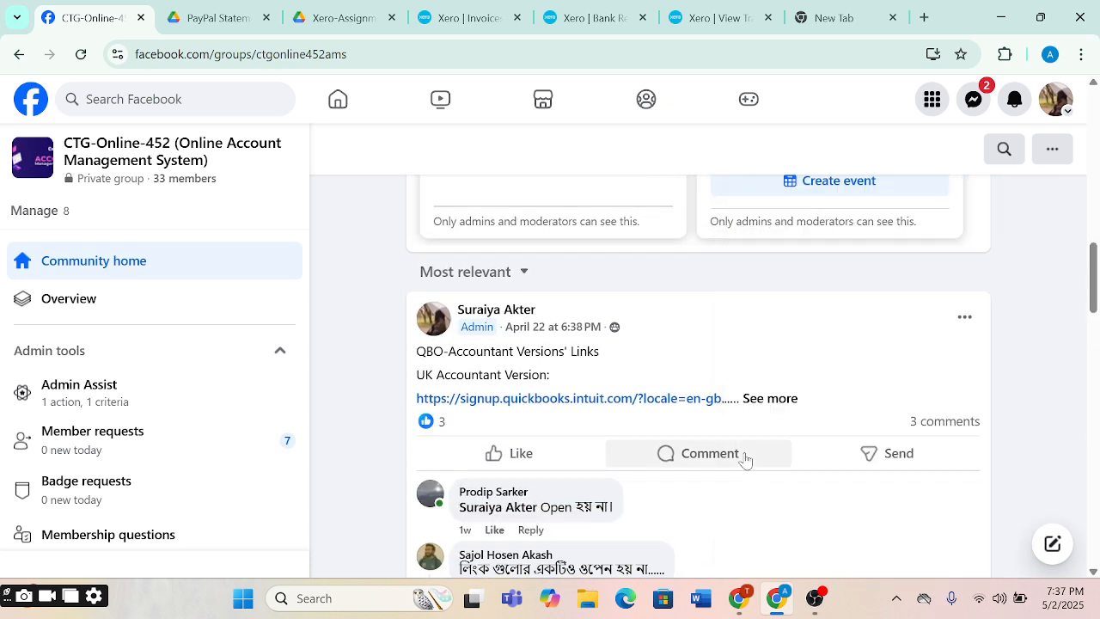
{"action": "left_click", "coordinate": [767, 400]}
{"action": "scroll", "coordinate": [739, 378], "scroll_direction": "down", "scroll_amount": 1}
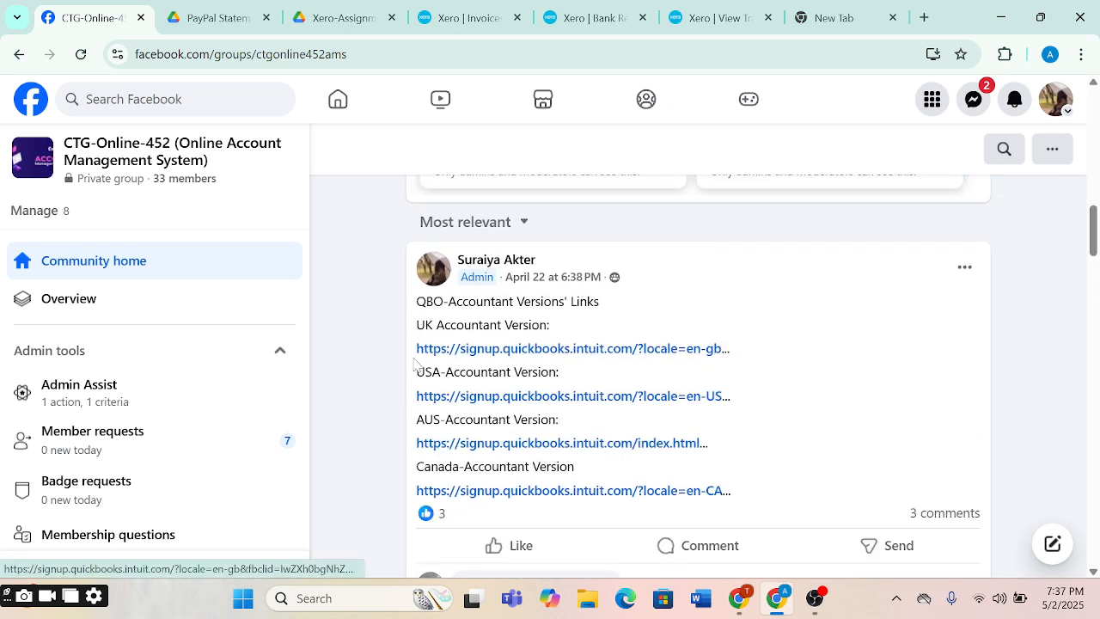
{"action": "left_click_drag", "start_coordinate": [416, 350], "coordinate": [747, 357]}
{"action": "key", "text": "ctrl+c"}
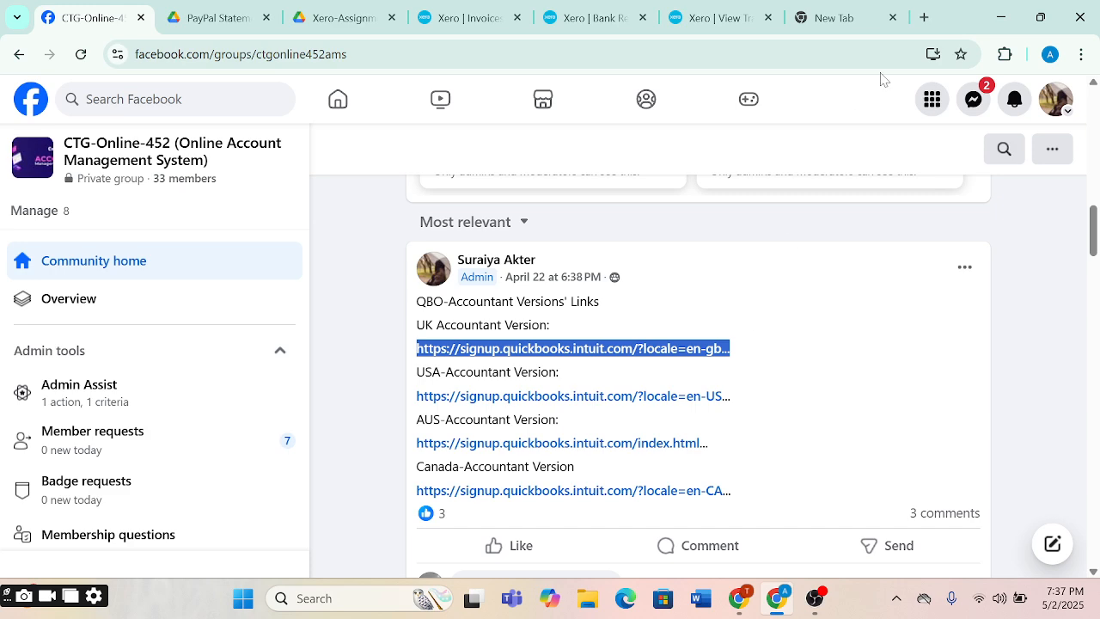
Step: Load the copied QuickBooks UK accountant signup link in a new incognito window
{"action": "left_click", "coordinate": [1082, 54]}
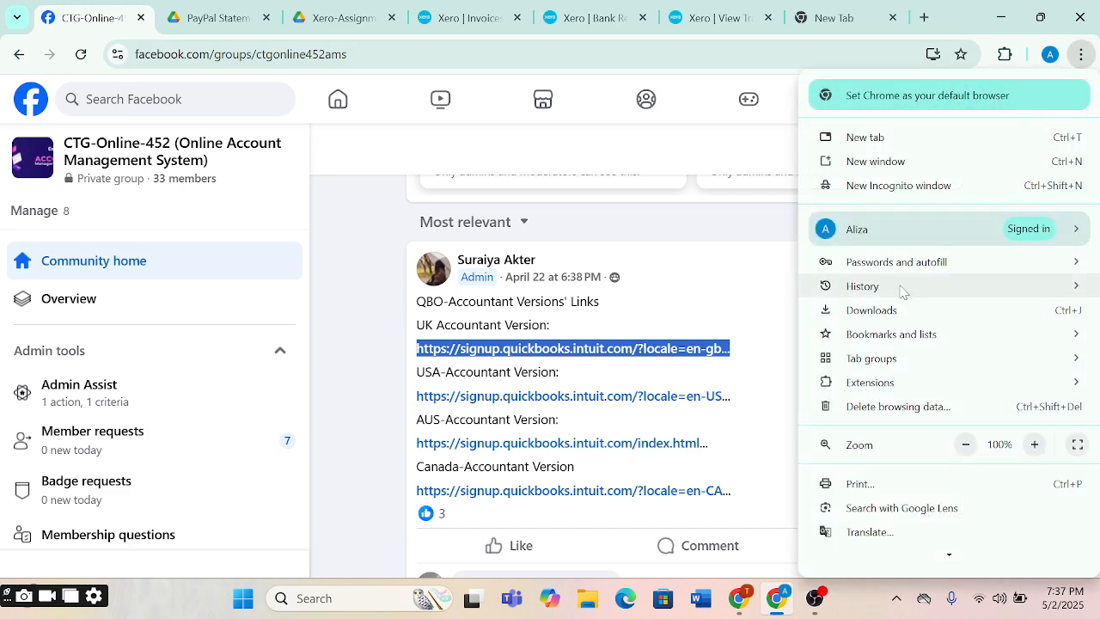
{"action": "left_click", "coordinate": [899, 186]}
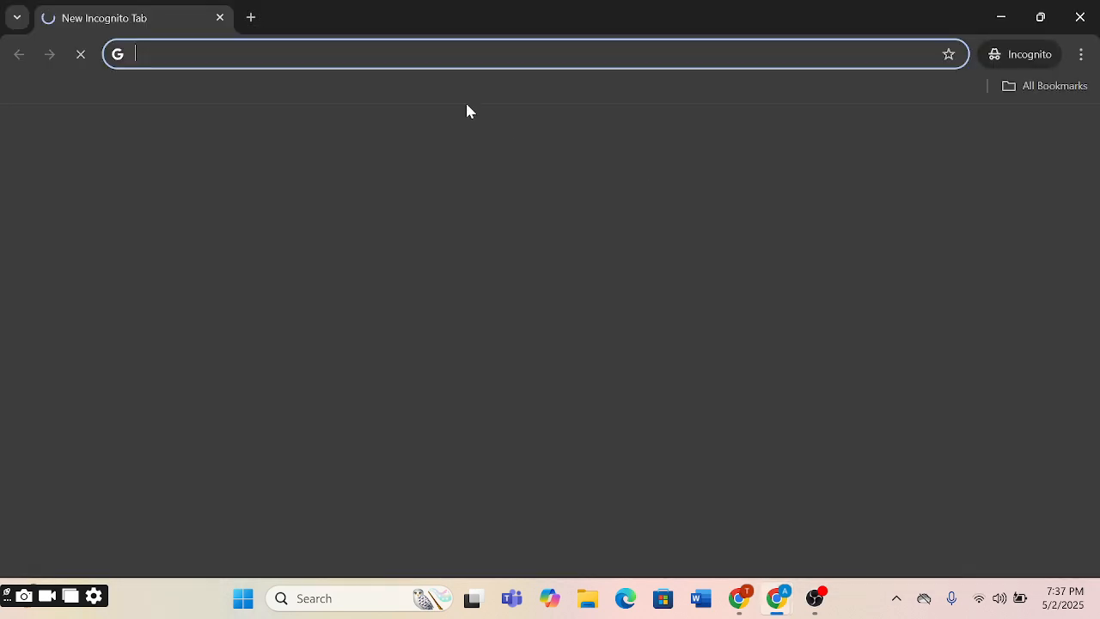
{"action": "key", "text": "ctrl+v"}
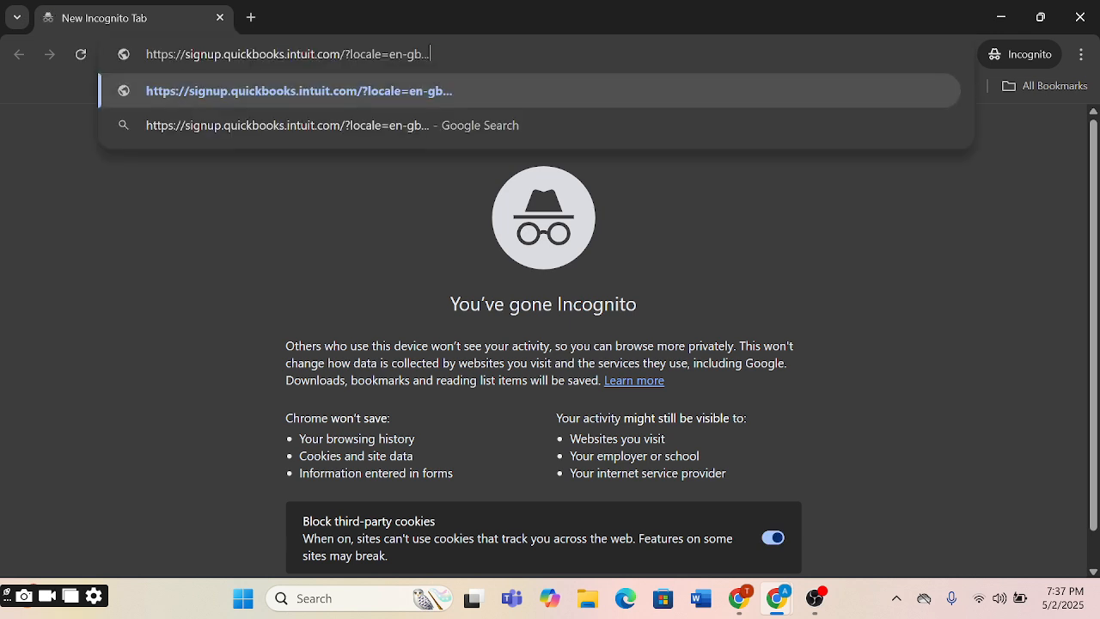
{"action": "key", "text": "Return"}
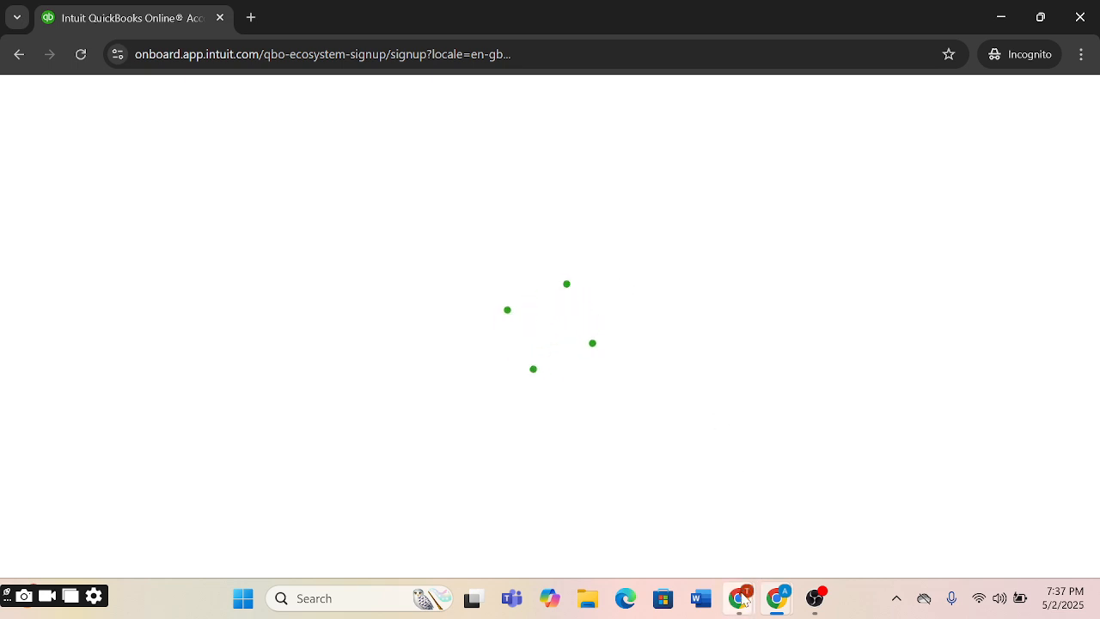
Step: Return to the Facebook group window and look through the QBO links post's comments and the older posts
{"action": "mouse_move", "coordinate": [739, 594]}
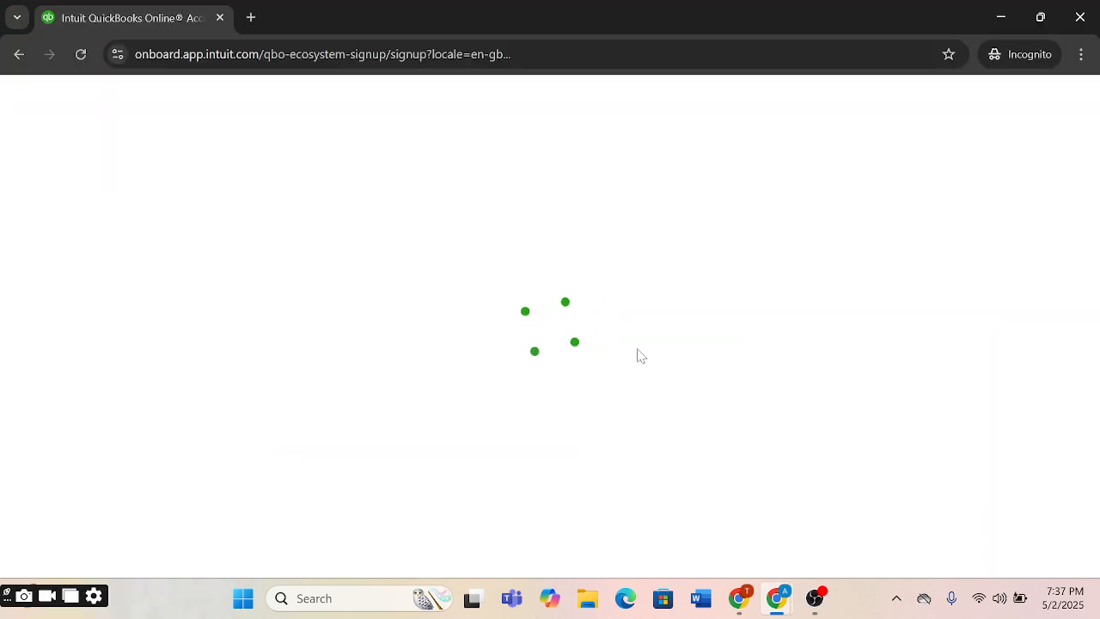
{"action": "mouse_move", "coordinate": [776, 600]}
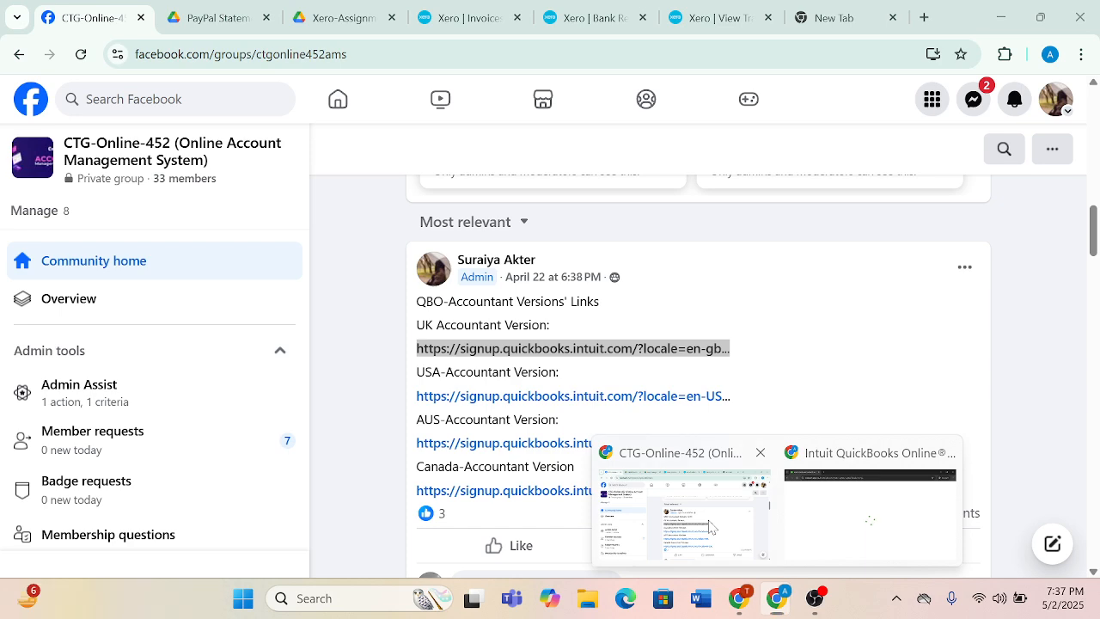
{"action": "left_click", "coordinate": [710, 526]}
{"action": "scroll", "coordinate": [602, 430], "scroll_direction": "down", "scroll_amount": 1}
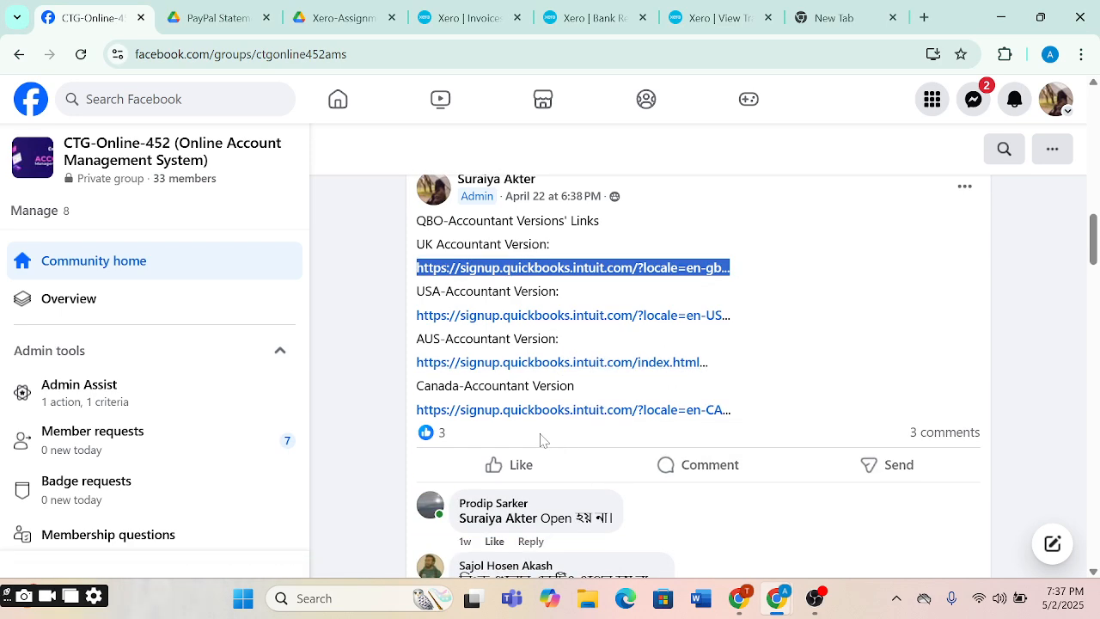
{"action": "scroll", "coordinate": [541, 440], "scroll_direction": "down", "scroll_amount": 1}
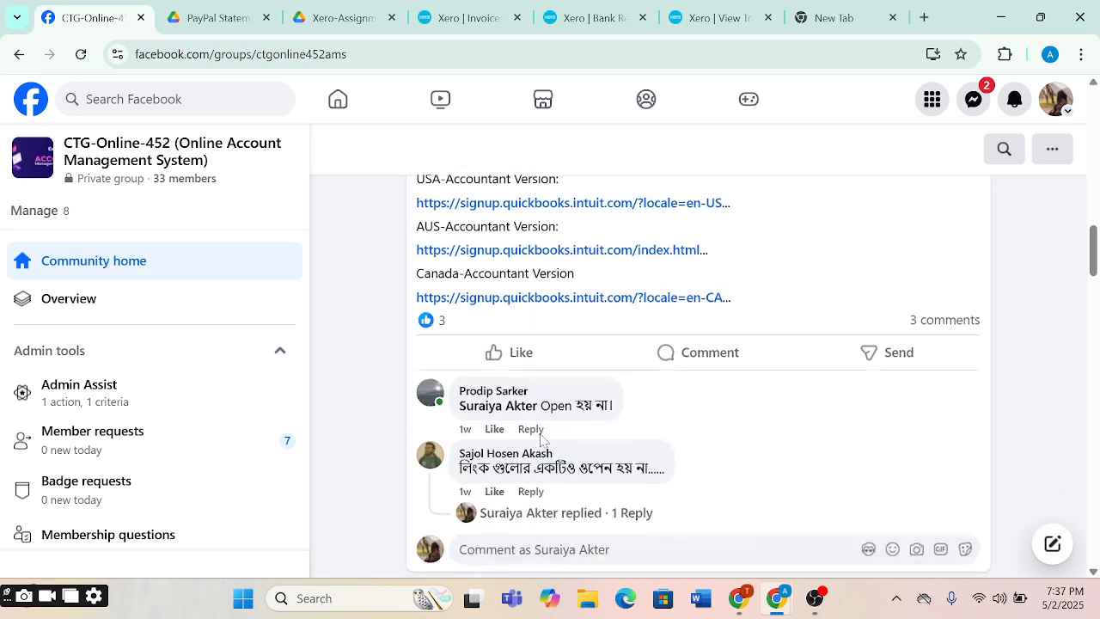
{"action": "scroll", "coordinate": [735, 293], "scroll_direction": "up", "scroll_amount": 3}
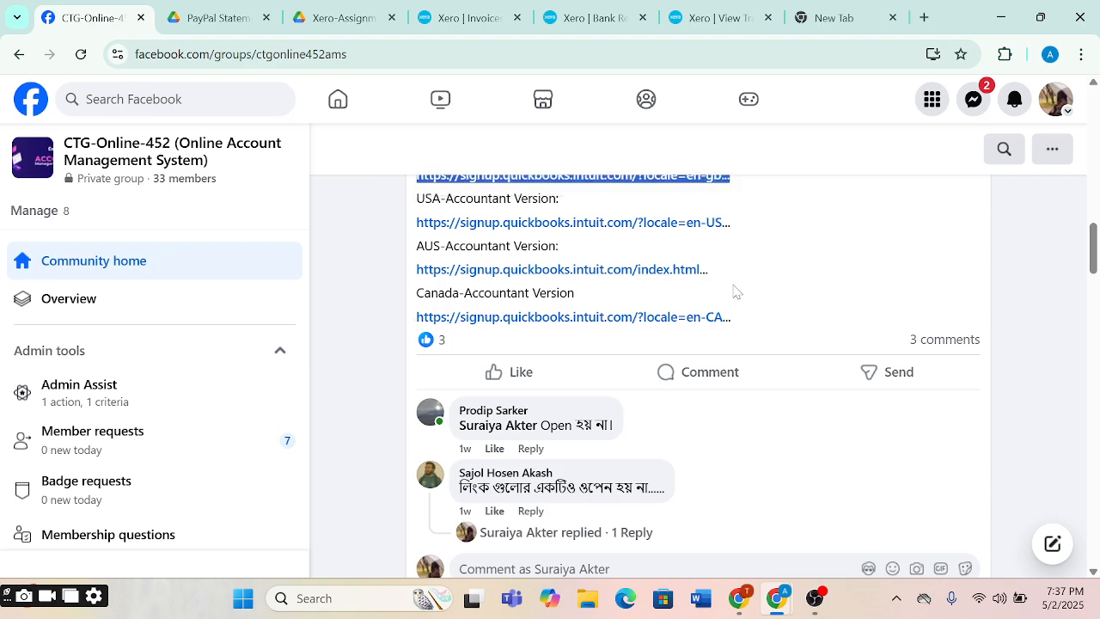
{"action": "scroll", "coordinate": [735, 293], "scroll_direction": "down", "scroll_amount": 7}
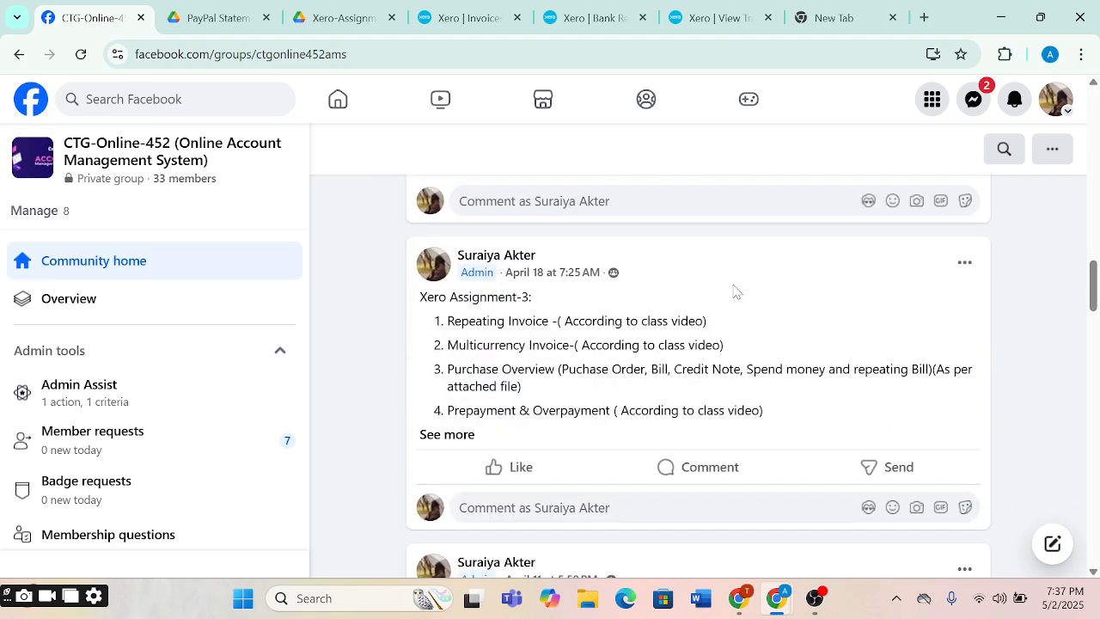
Step: Sort the group's feed by New posts
{"action": "scroll", "coordinate": [735, 290], "scroll_direction": "down", "scroll_amount": 1}
{"action": "left_click", "coordinate": [455, 399]}
{"action": "scroll", "coordinate": [455, 401], "scroll_direction": "up", "scroll_amount": 10}
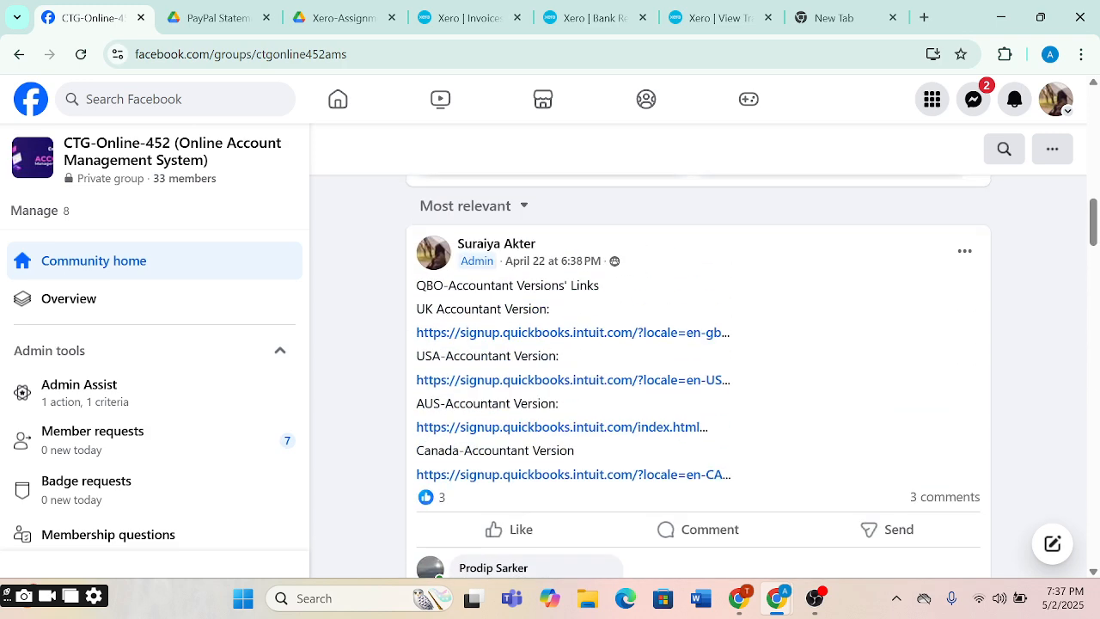
{"action": "scroll", "coordinate": [456, 401], "scroll_direction": "down", "scroll_amount": 2}
{"action": "scroll", "coordinate": [458, 401], "scroll_direction": "down", "scroll_amount": 1}
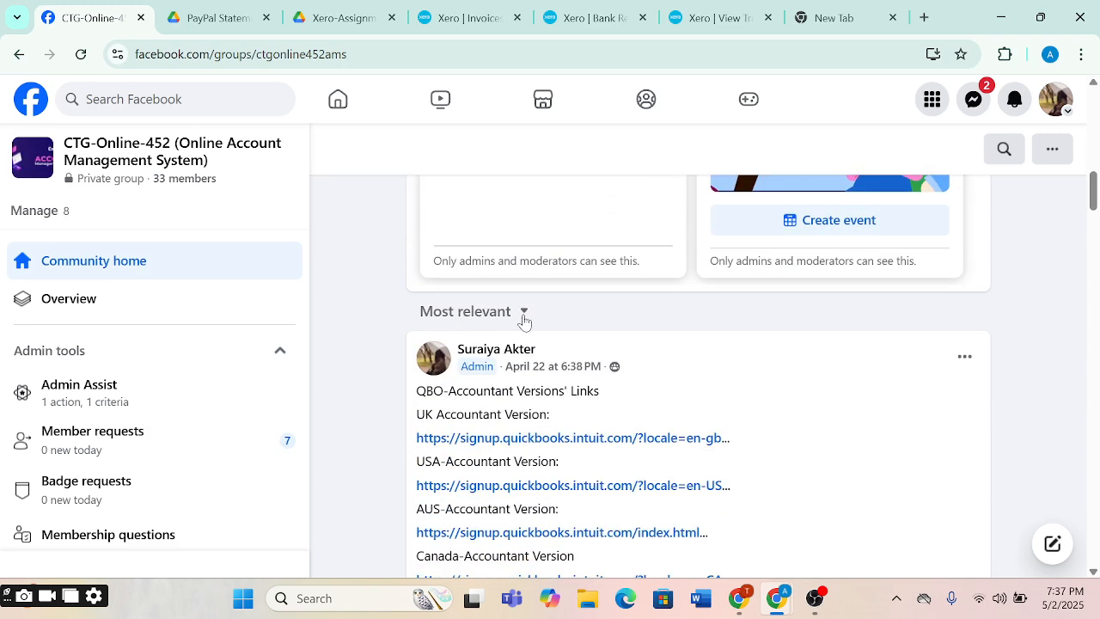
{"action": "left_click", "coordinate": [524, 316]}
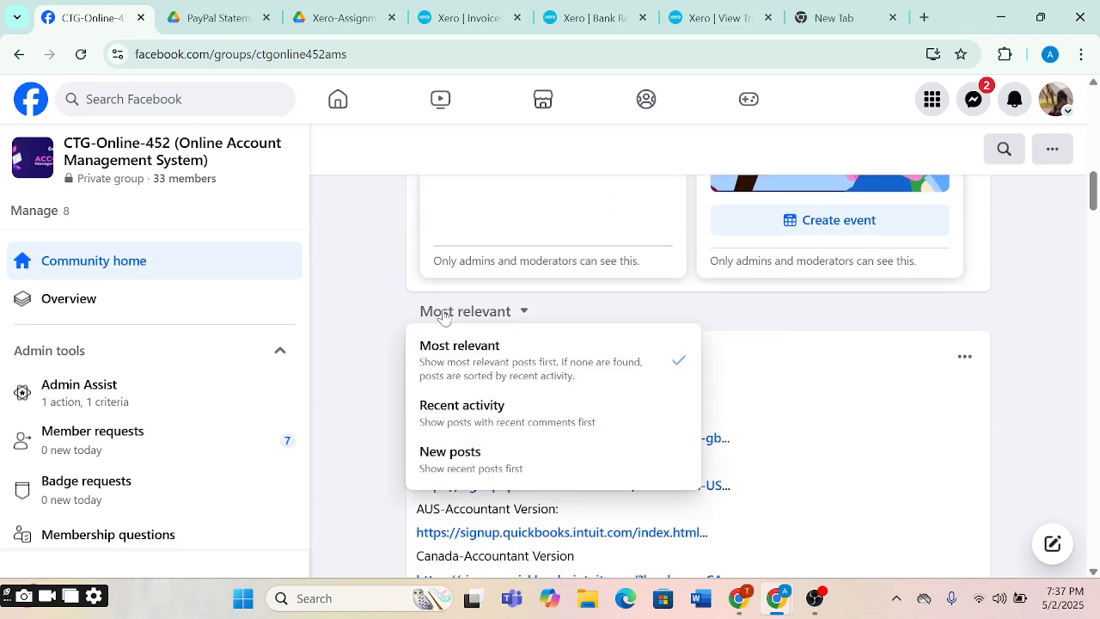
{"action": "left_click", "coordinate": [507, 470]}
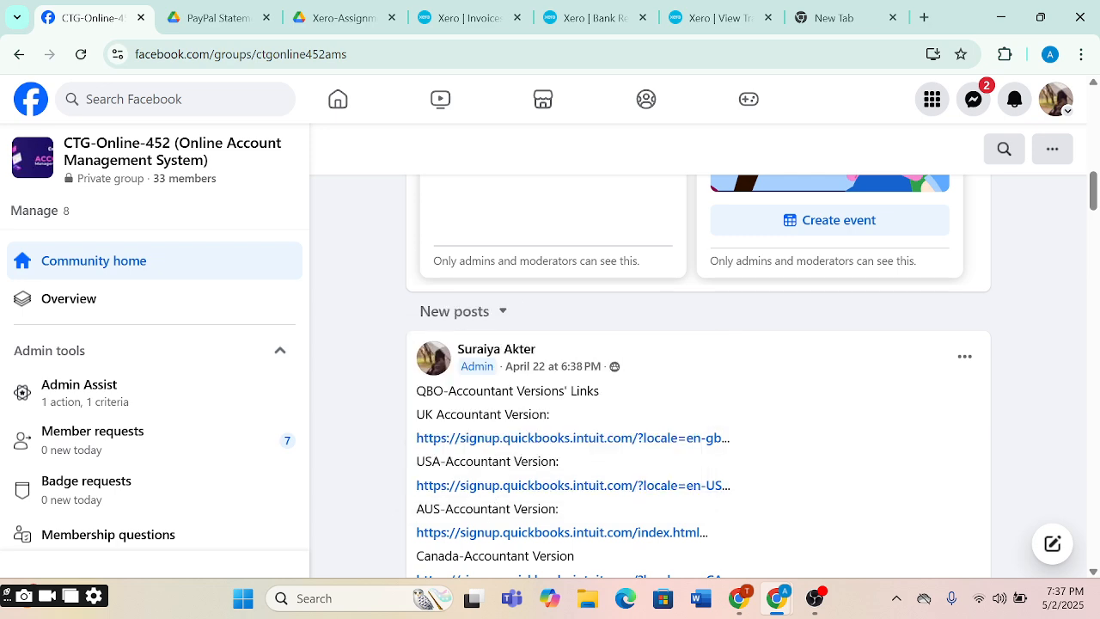
Step: Expand the Xero Class - 04 post and open its Bank reconciliation Google Drive link
{"action": "scroll", "coordinate": [507, 470], "scroll_direction": "down", "scroll_amount": 1}
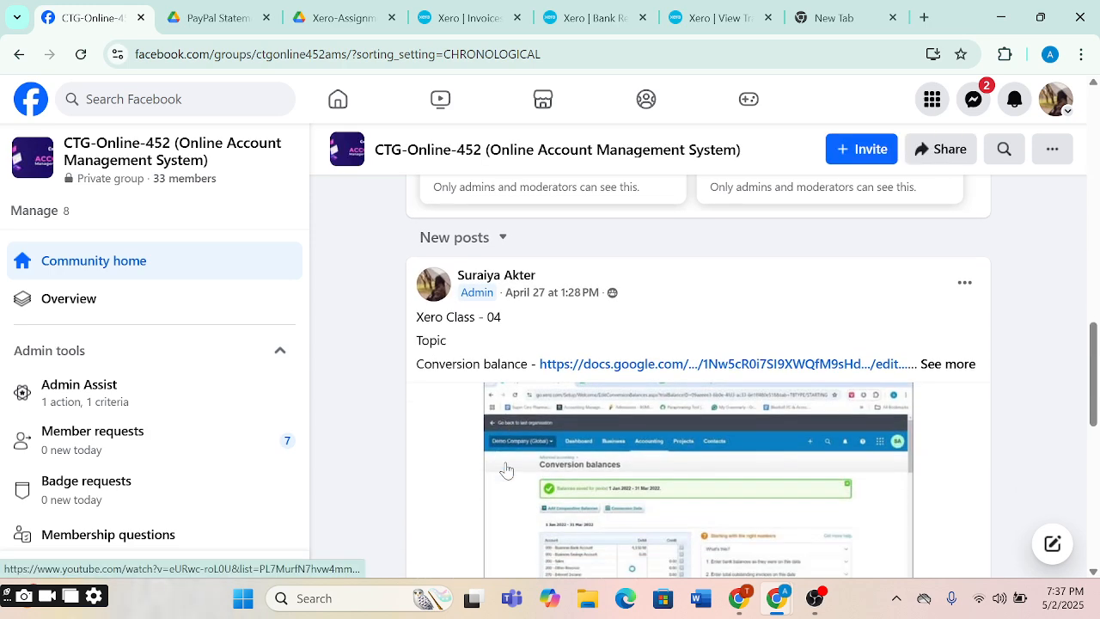
{"action": "left_click", "coordinate": [945, 363]}
{"action": "scroll", "coordinate": [679, 418], "scroll_direction": "down", "scroll_amount": 1}
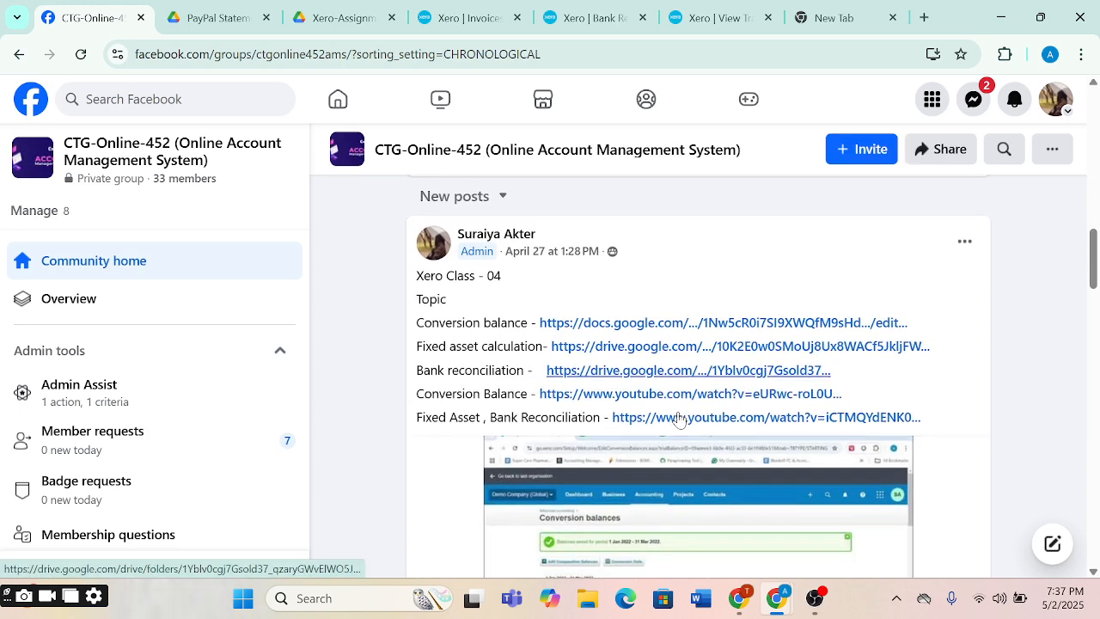
{"action": "left_click", "coordinate": [565, 376]}
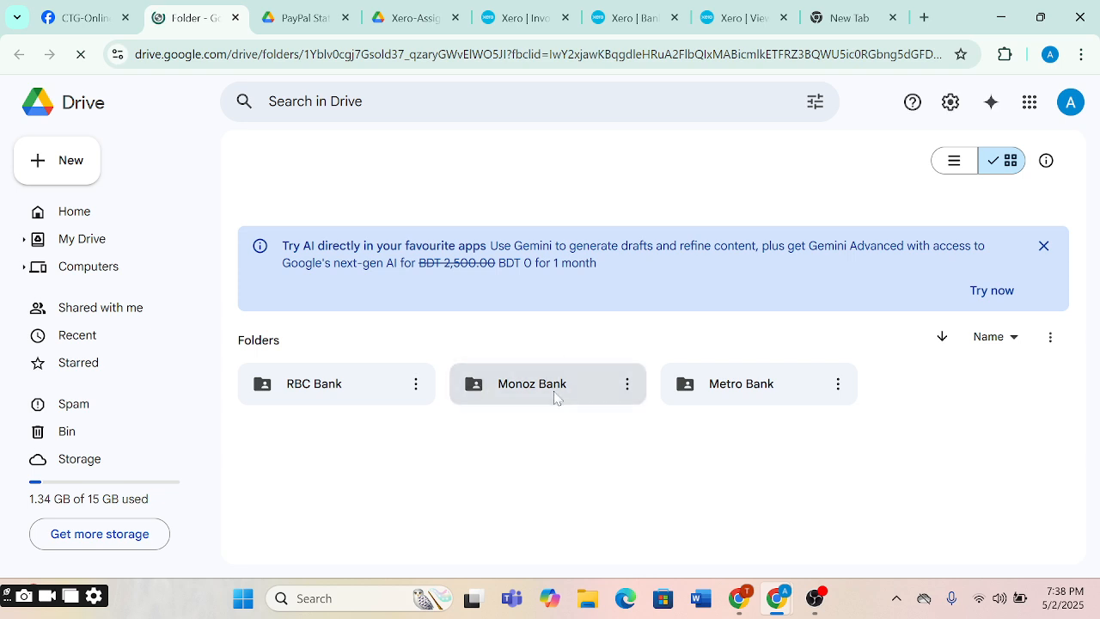
Step: Open Statement_January_2020.pdf from the Metro Bank folder and examine the account summary and transactions on page 3
{"action": "double_click", "coordinate": [532, 384]}
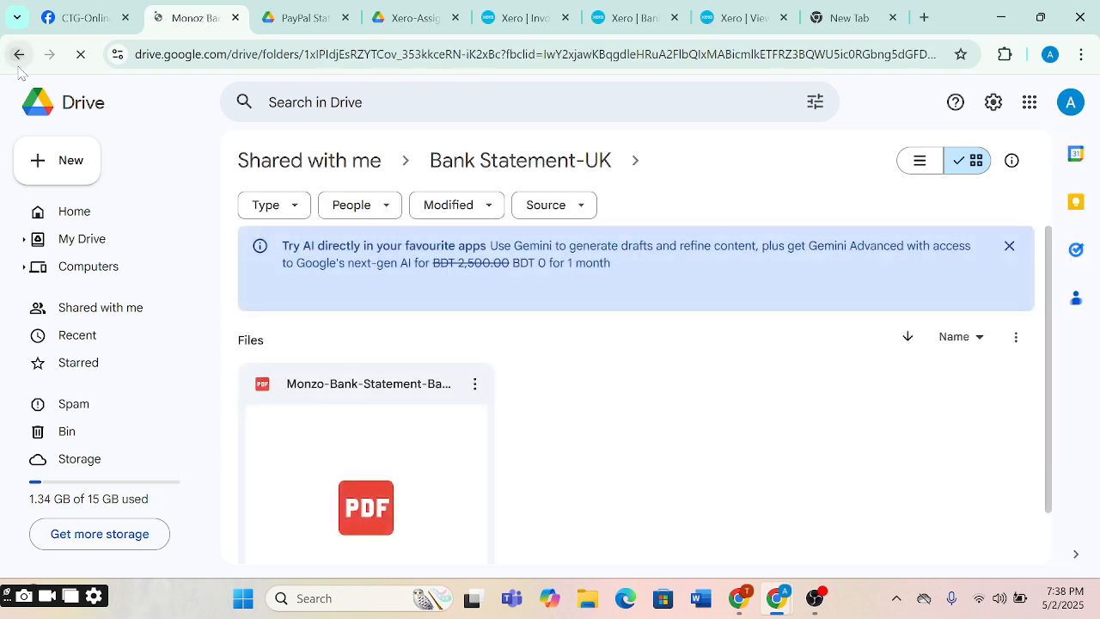
{"action": "left_click", "coordinate": [19, 54]}
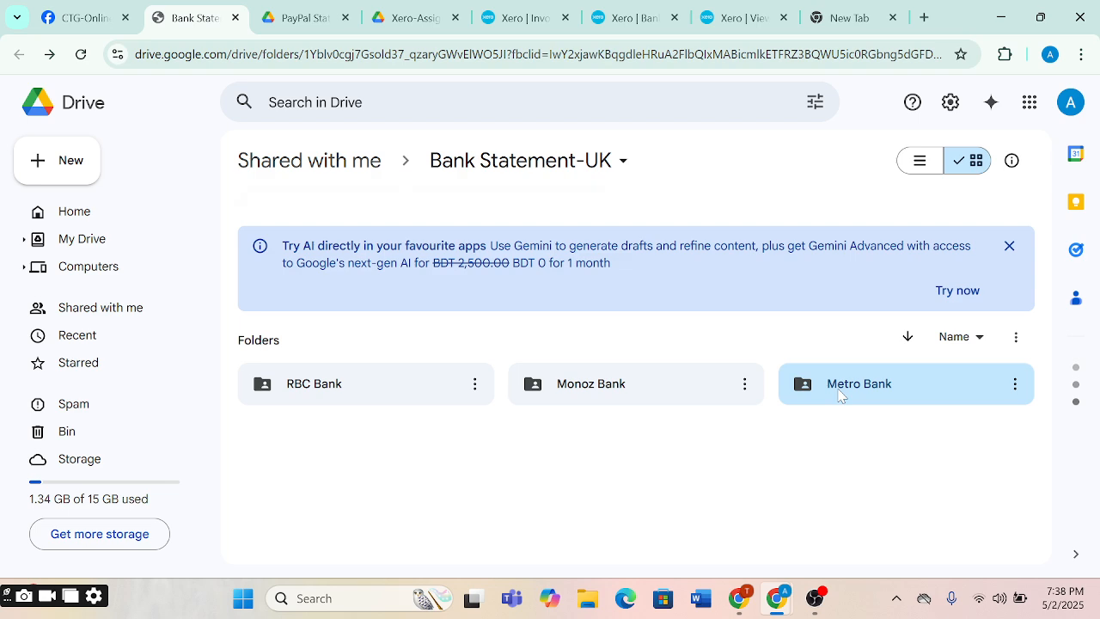
{"action": "double_click", "coordinate": [840, 395]}
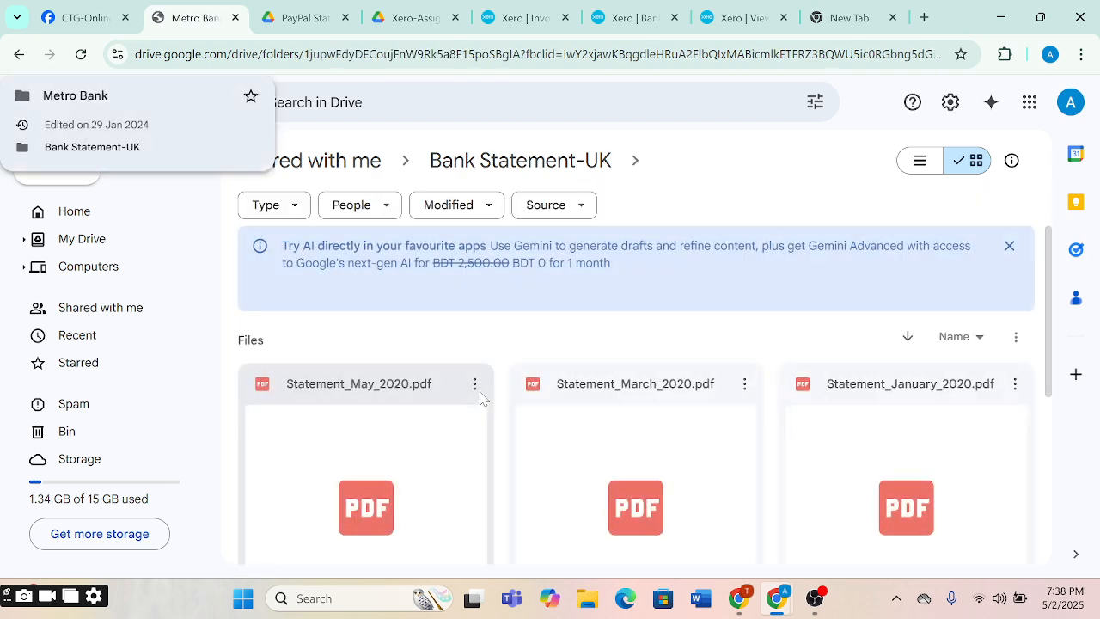
{"action": "scroll", "coordinate": [481, 398], "scroll_direction": "down", "scroll_amount": 1}
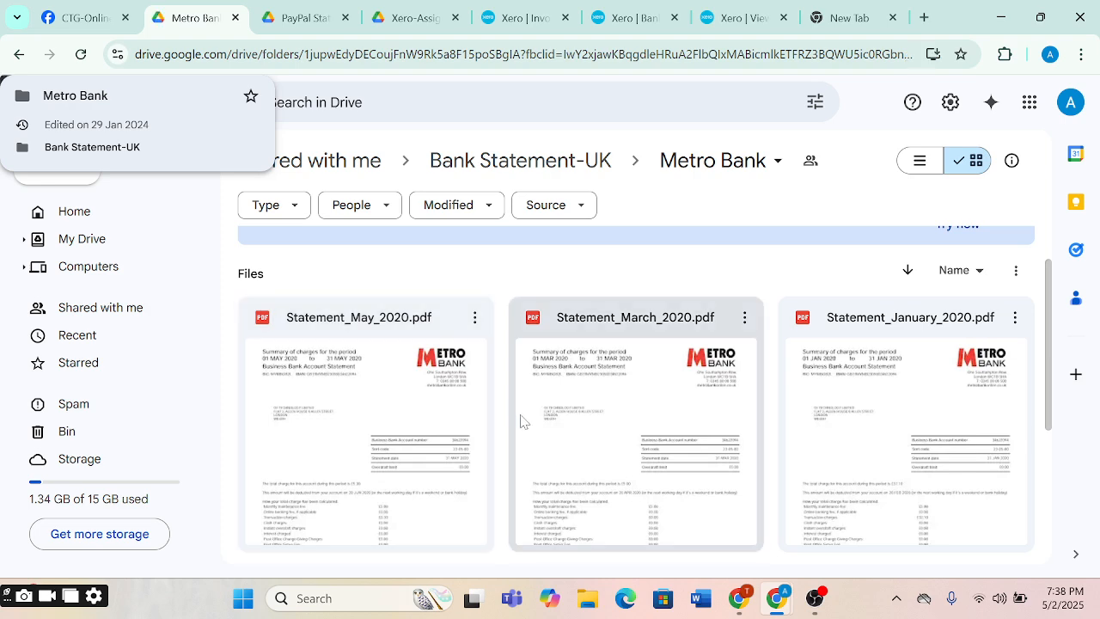
{"action": "scroll", "coordinate": [516, 418], "scroll_direction": "down", "scroll_amount": 1}
{"action": "left_click", "coordinate": [905, 397]}
{"action": "double_click", "coordinate": [904, 397]}
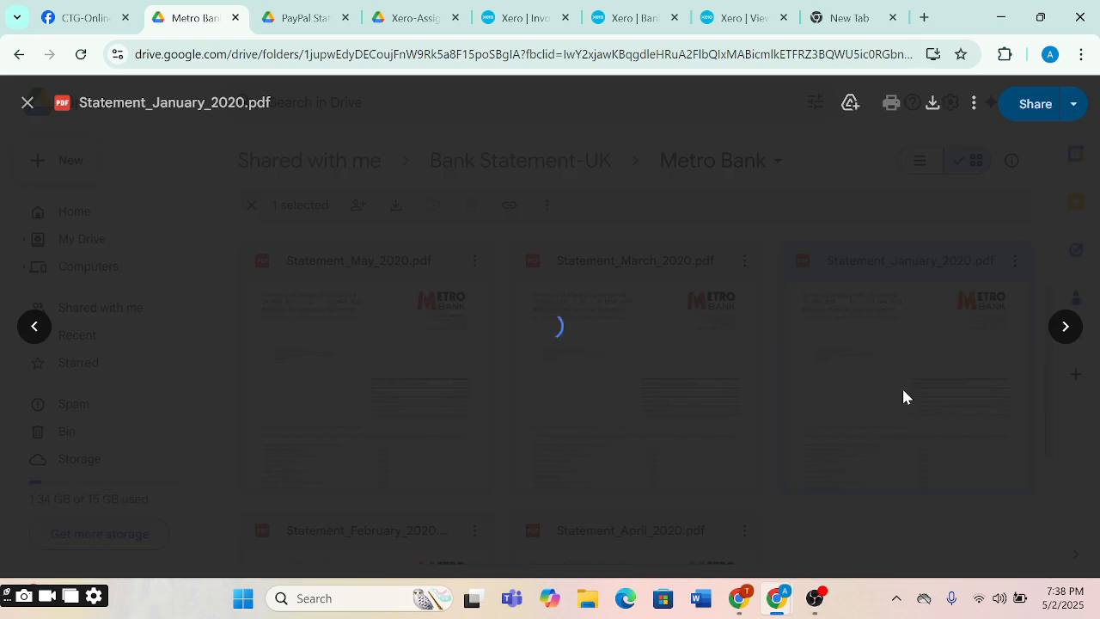
{"action": "scroll", "coordinate": [649, 444], "scroll_direction": "down", "scroll_amount": 2}
{"action": "scroll", "coordinate": [649, 444], "scroll_direction": "down", "scroll_amount": 10}
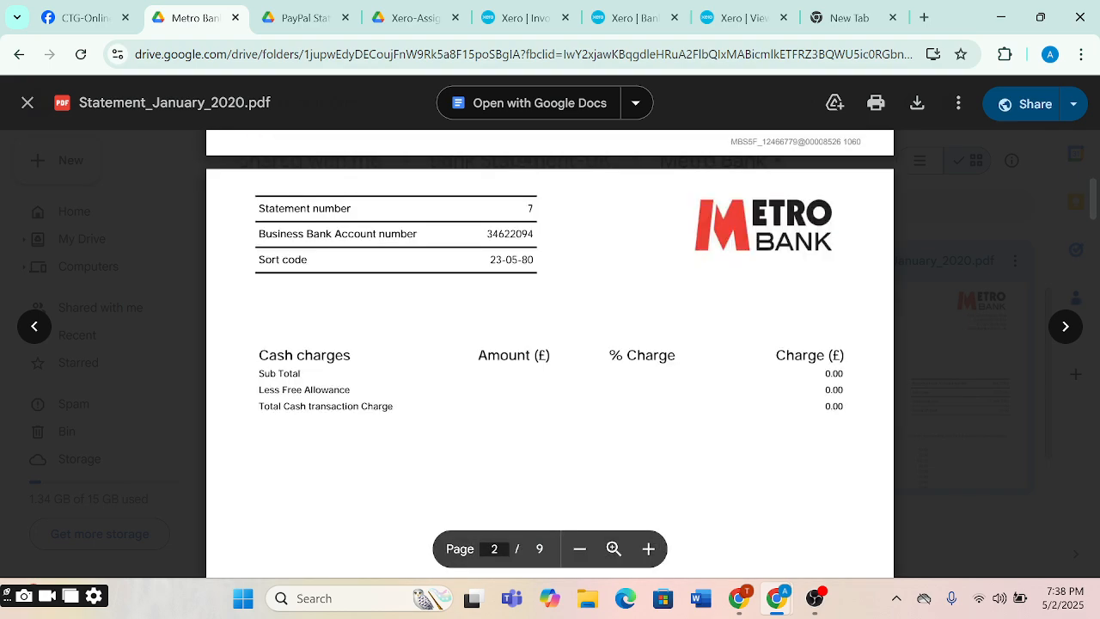
{"action": "scroll", "coordinate": [550, 361], "scroll_direction": "down", "scroll_amount": 10}
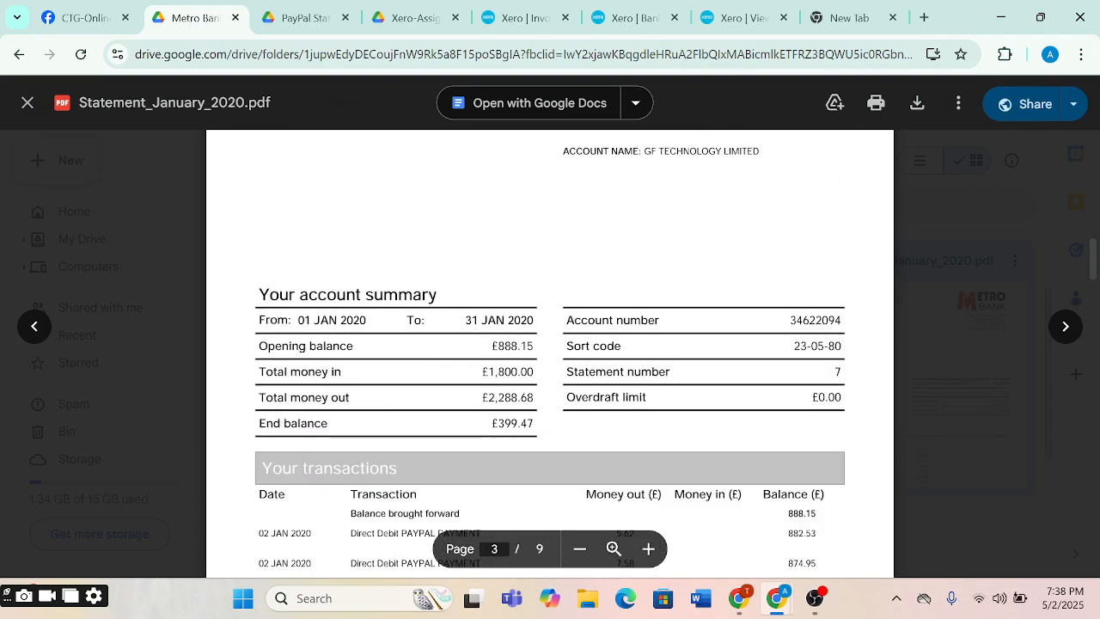
{"action": "scroll", "coordinate": [550, 352], "scroll_direction": "down", "scroll_amount": 3}
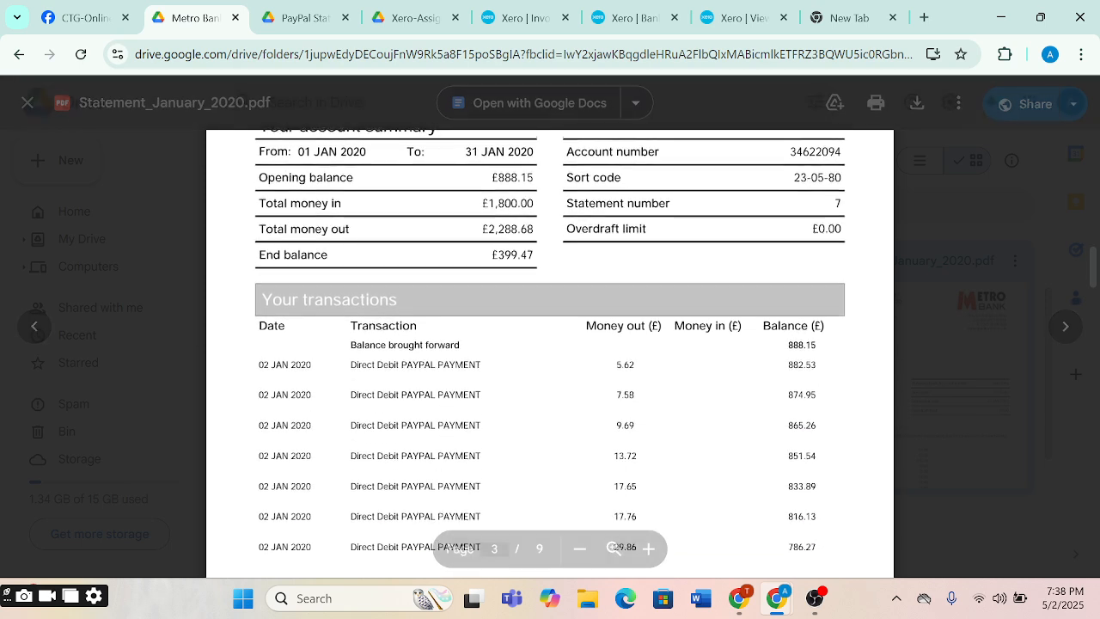
{"action": "scroll", "coordinate": [550, 361], "scroll_direction": "up", "scroll_amount": 3}
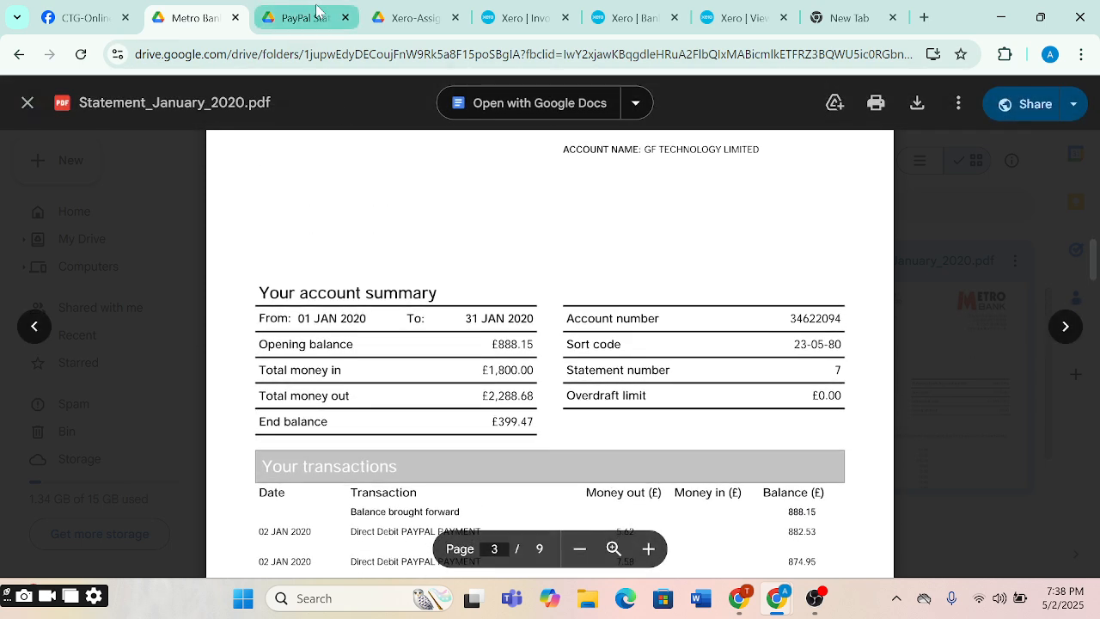
Step: Return to Xero's Bank Reconciliation report and start a custom date range from 1 January 2020
{"action": "left_click", "coordinate": [383, 12]}
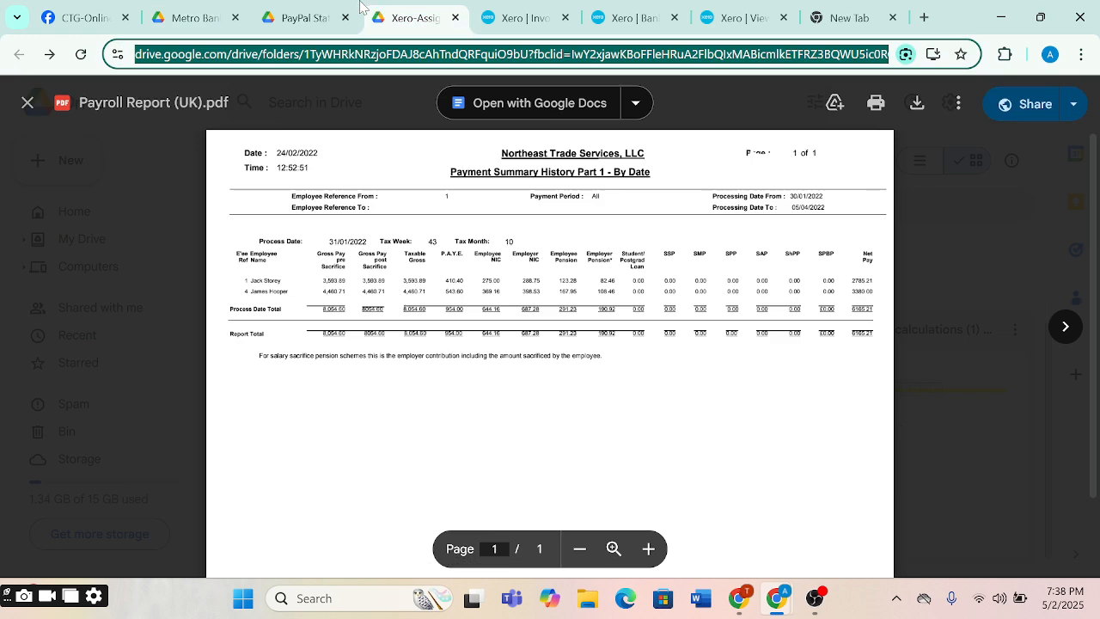
{"action": "left_click", "coordinate": [524, 12]}
{"action": "left_click", "coordinate": [641, 10]}
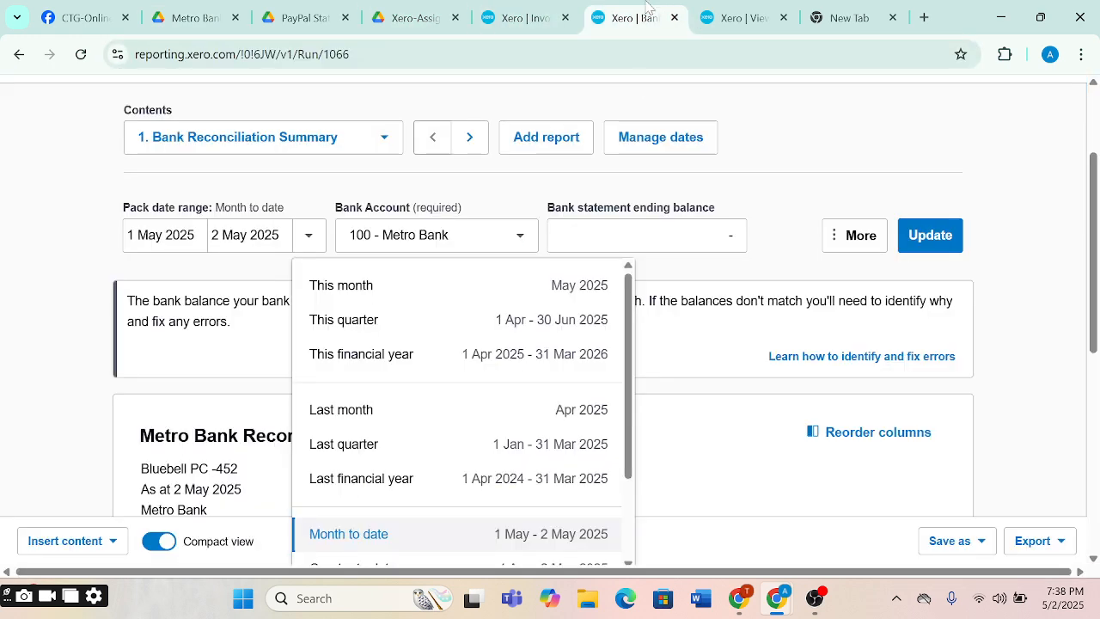
{"action": "left_click", "coordinate": [321, 244]}
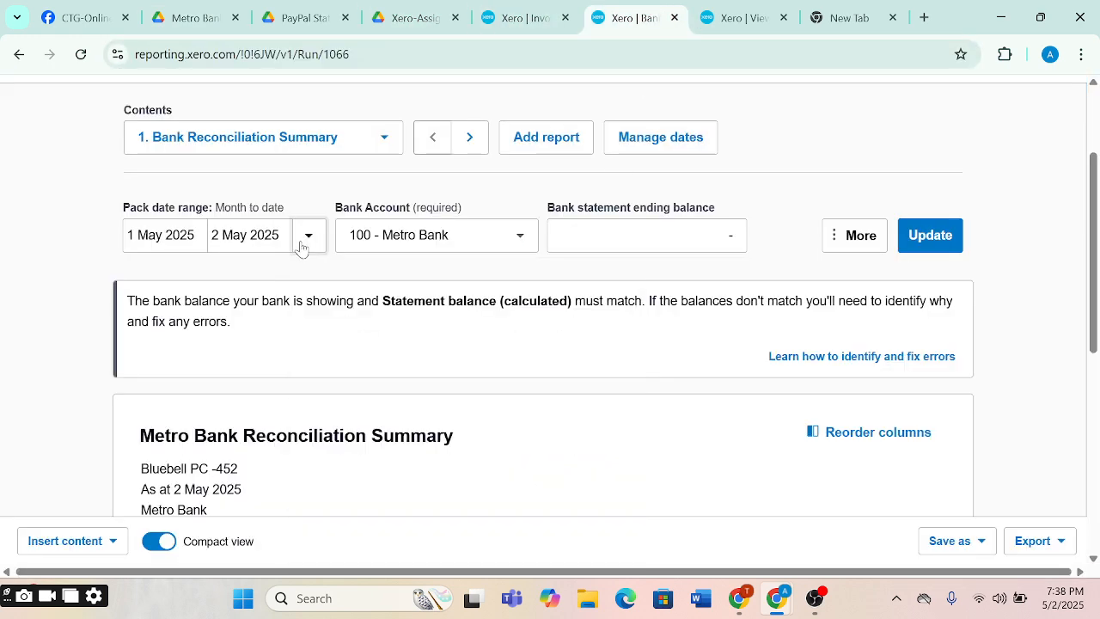
{"action": "left_click", "coordinate": [302, 242]}
{"action": "scroll", "coordinate": [410, 399], "scroll_direction": "down", "scroll_amount": 1}
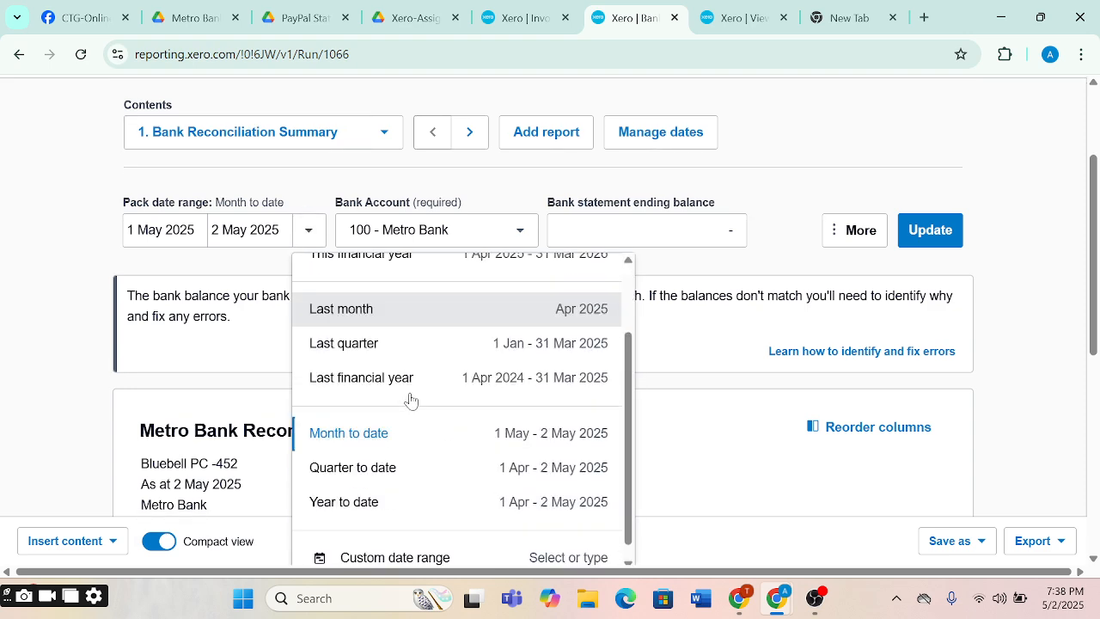
{"action": "left_click", "coordinate": [404, 556]}
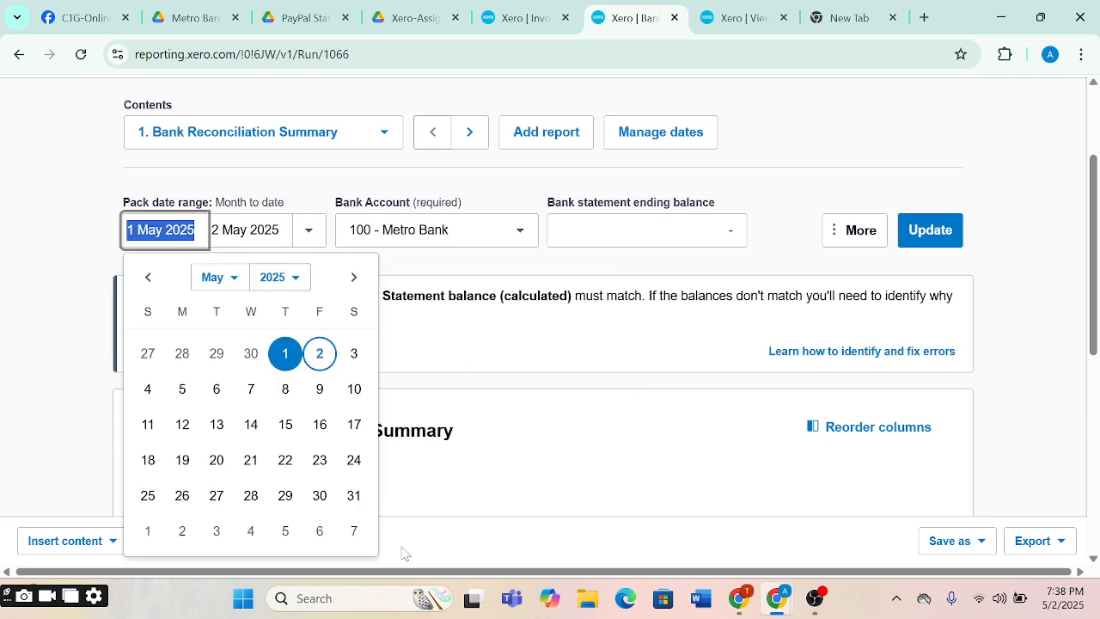
{"action": "left_click", "coordinate": [289, 279]}
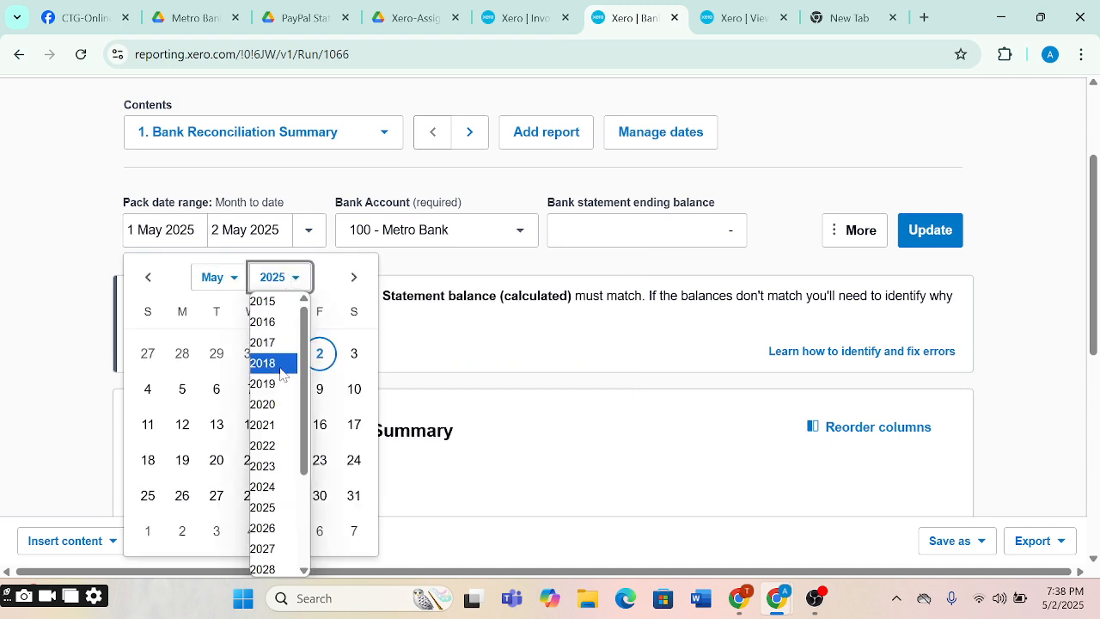
{"action": "left_click", "coordinate": [280, 406]}
{"action": "left_click", "coordinate": [226, 283]}
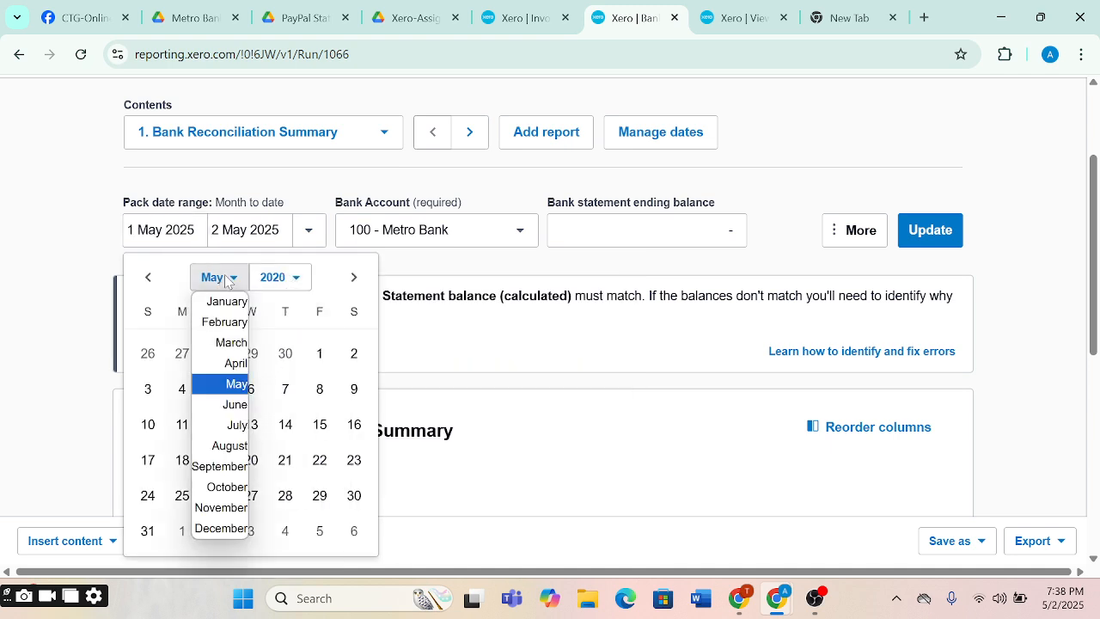
{"action": "left_click", "coordinate": [227, 304]}
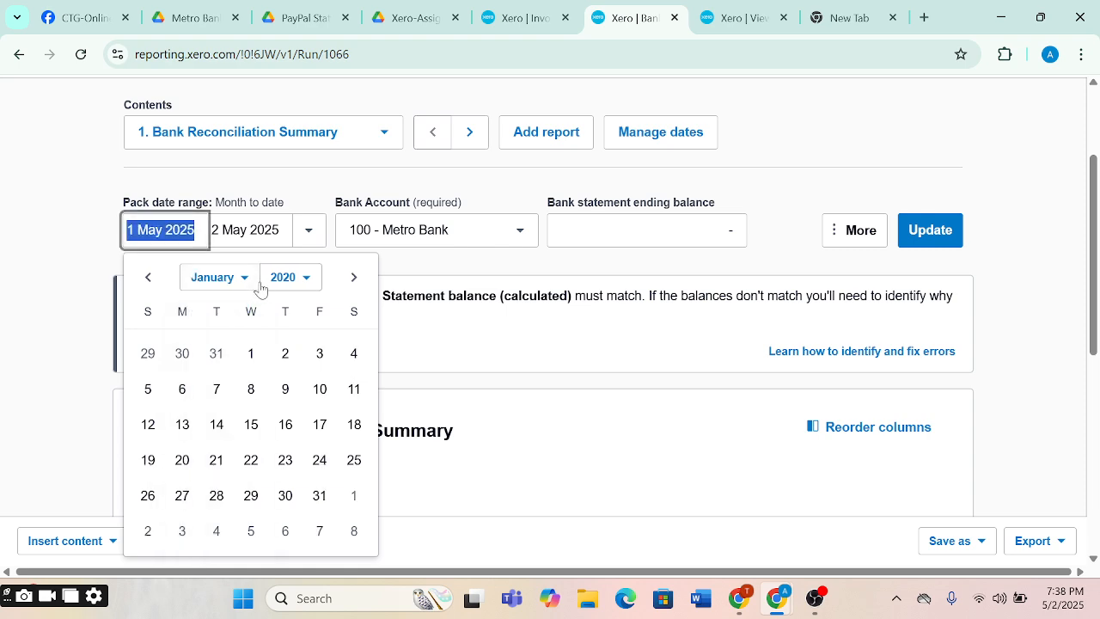
{"action": "left_click", "coordinate": [251, 354]}
Step: Set the range's end date to 31 January 2020 and update the Metro Bank reconciliation report
{"action": "left_click", "coordinate": [370, 288]}
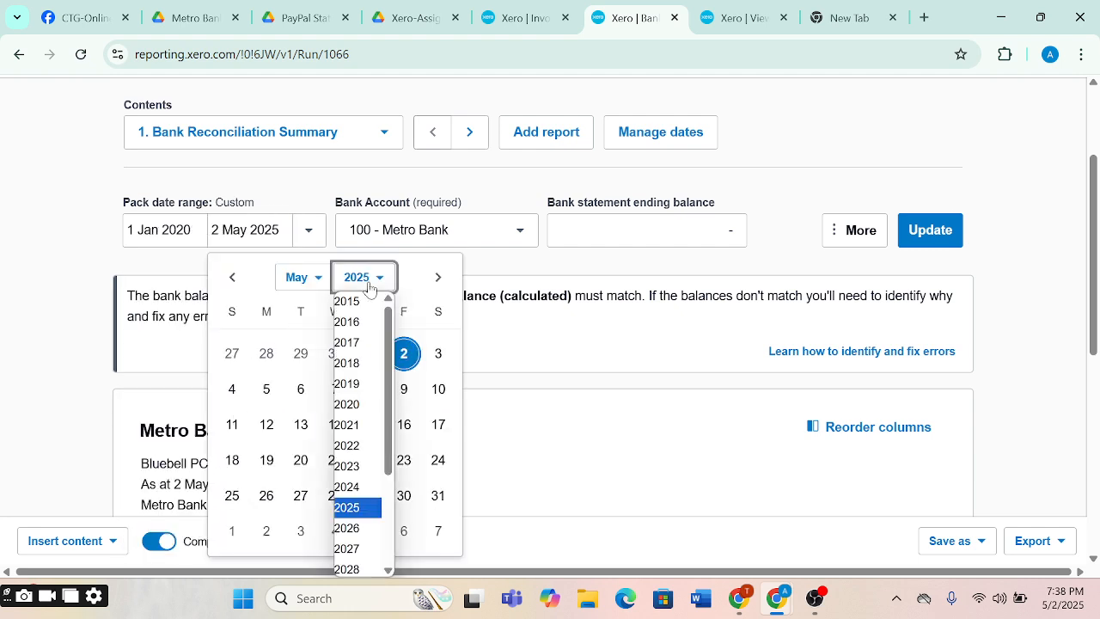
{"action": "left_click", "coordinate": [364, 413]}
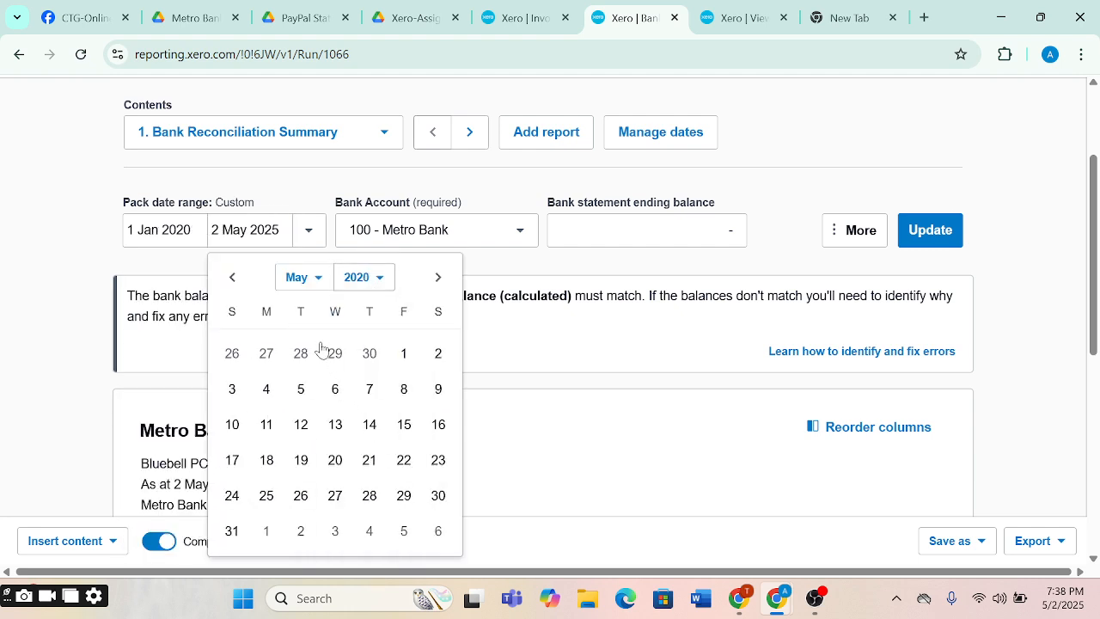
{"action": "left_click", "coordinate": [320, 291]}
{"action": "left_click", "coordinate": [323, 301]}
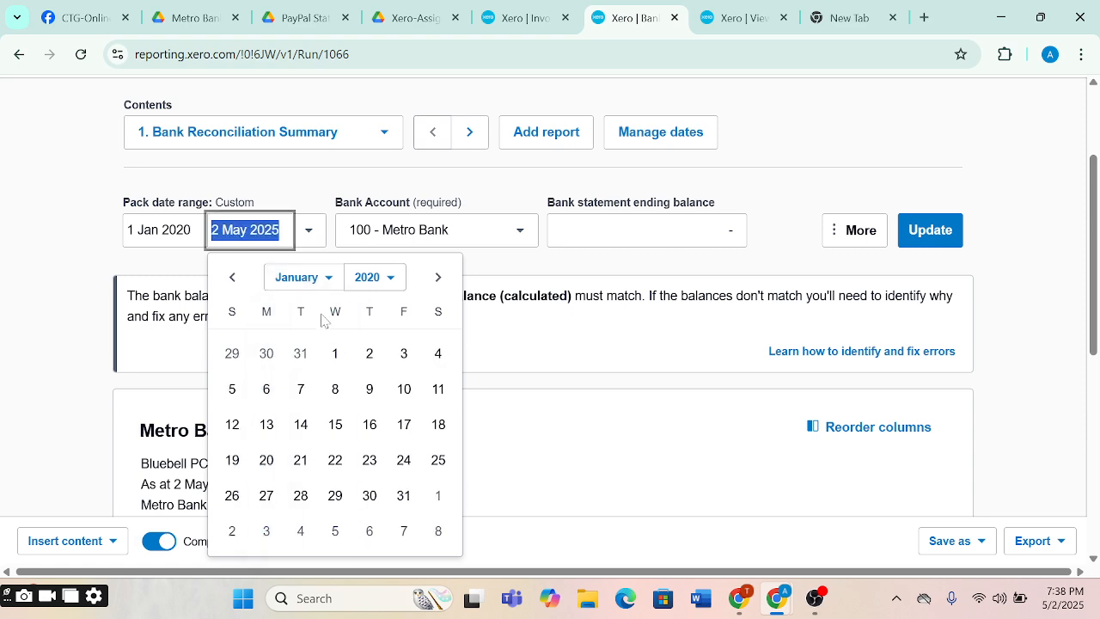
{"action": "left_click", "coordinate": [403, 496]}
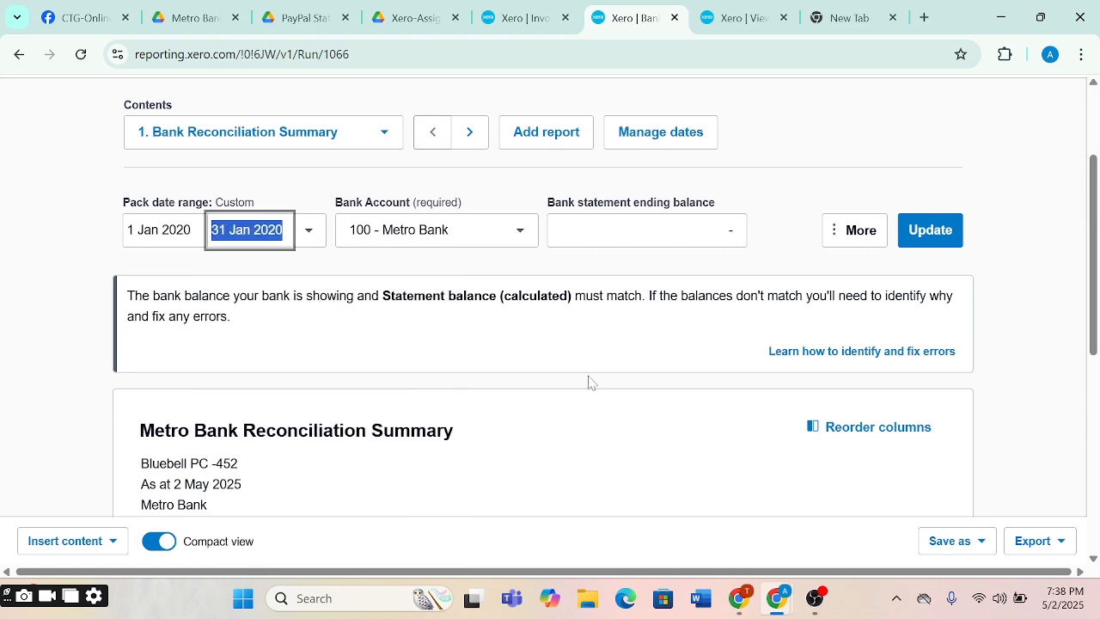
{"action": "scroll", "coordinate": [590, 382], "scroll_direction": "down", "scroll_amount": 2}
{"action": "scroll", "coordinate": [846, 181], "scroll_direction": "up", "scroll_amount": 1}
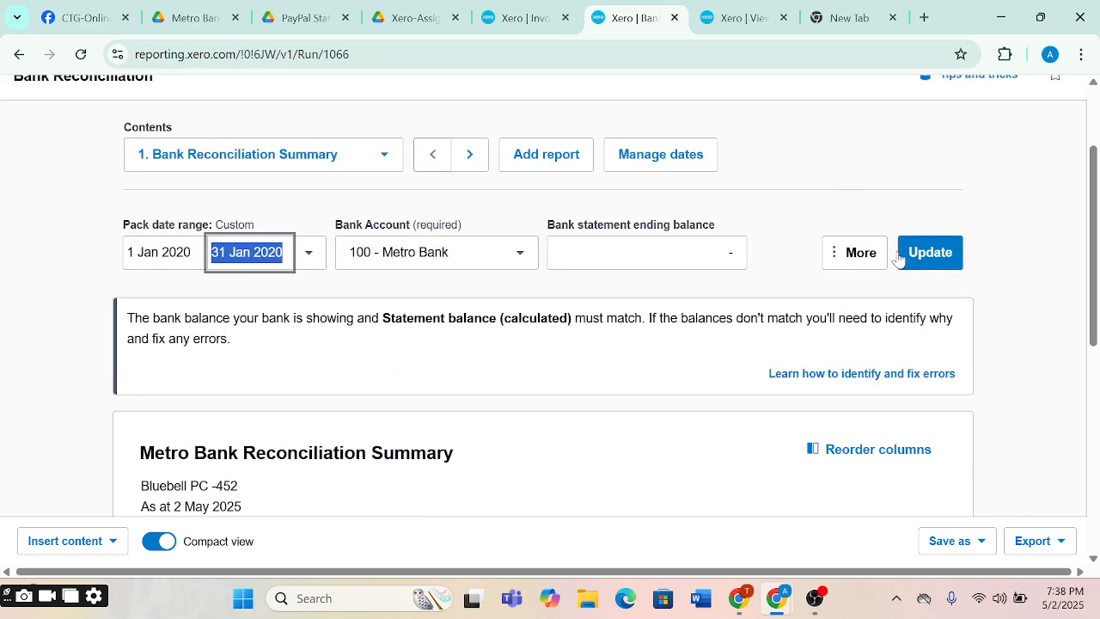
{"action": "left_click", "coordinate": [930, 257]}
{"action": "scroll", "coordinate": [725, 360], "scroll_direction": "down", "scroll_amount": 5}
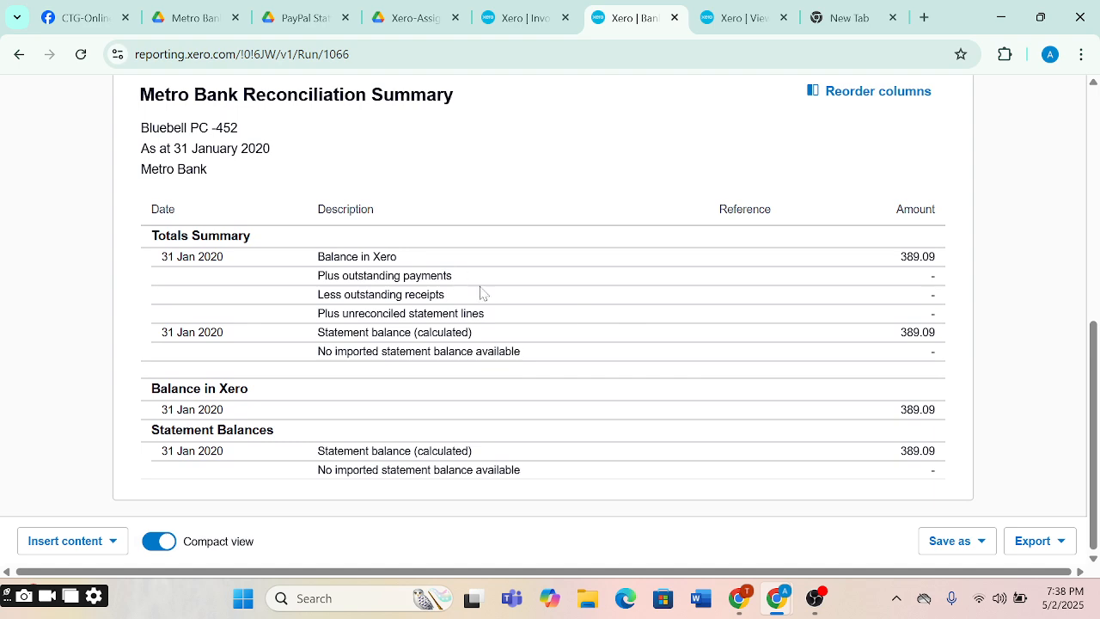
Step: Select a screenshot area over the reconciliation summary and outline the Balance in Xero and Statement balance (calculated) amounts in the Totals Summary with red rectangles
{"action": "left_click", "coordinate": [897, 599]}
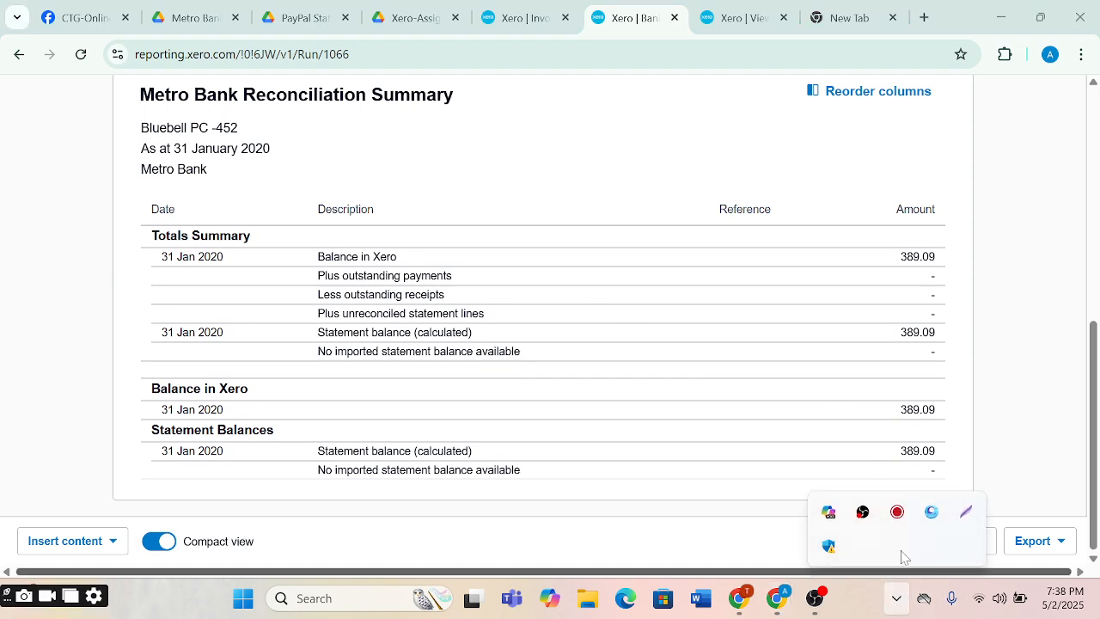
{"action": "left_click", "coordinate": [965, 513]}
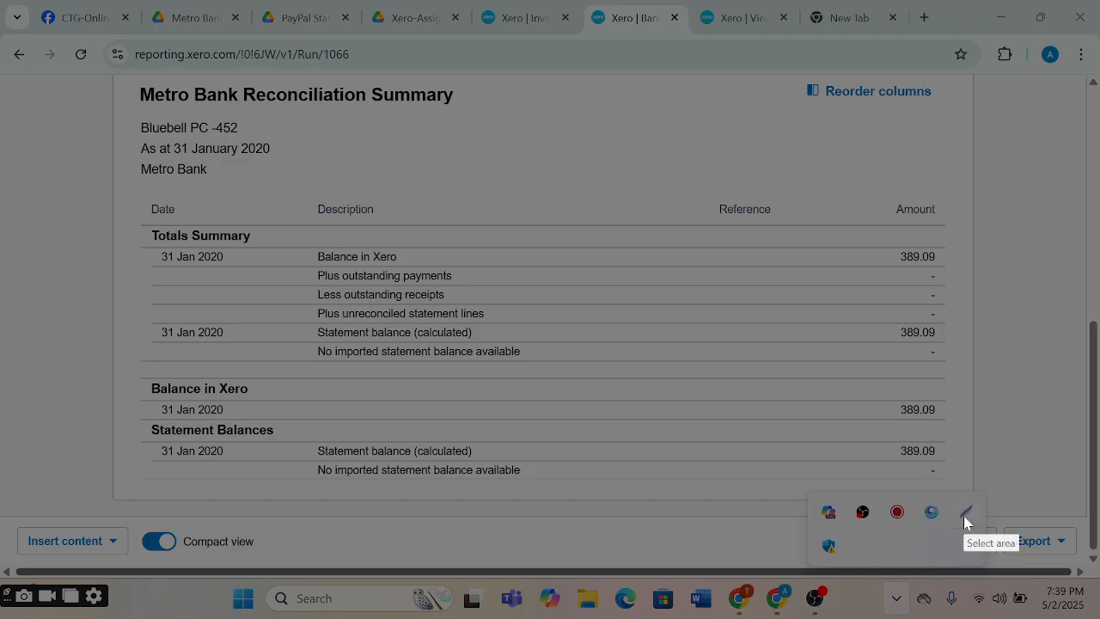
{"action": "mouse_move", "coordinate": [33, 138]}
{"action": "left_mouse_down"}
{"action": "mouse_move", "coordinate": [537, 305]}
{"action": "mouse_move", "coordinate": [1063, 555]}
{"action": "left_mouse_up"}
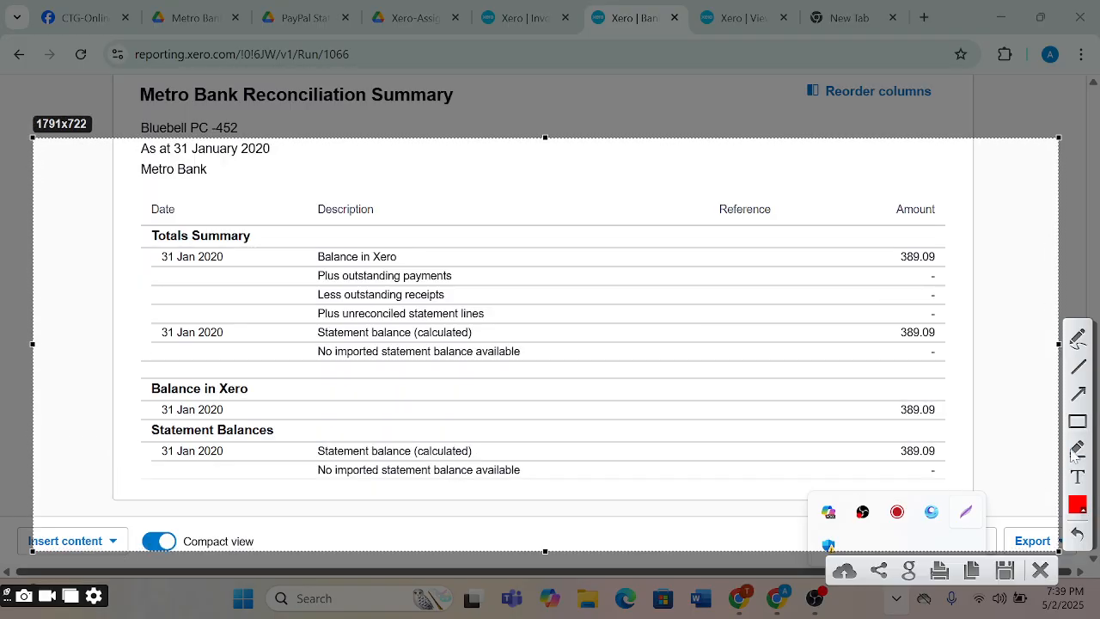
{"action": "left_click_drag", "start_coordinate": [863, 230], "coordinate": [962, 264]}
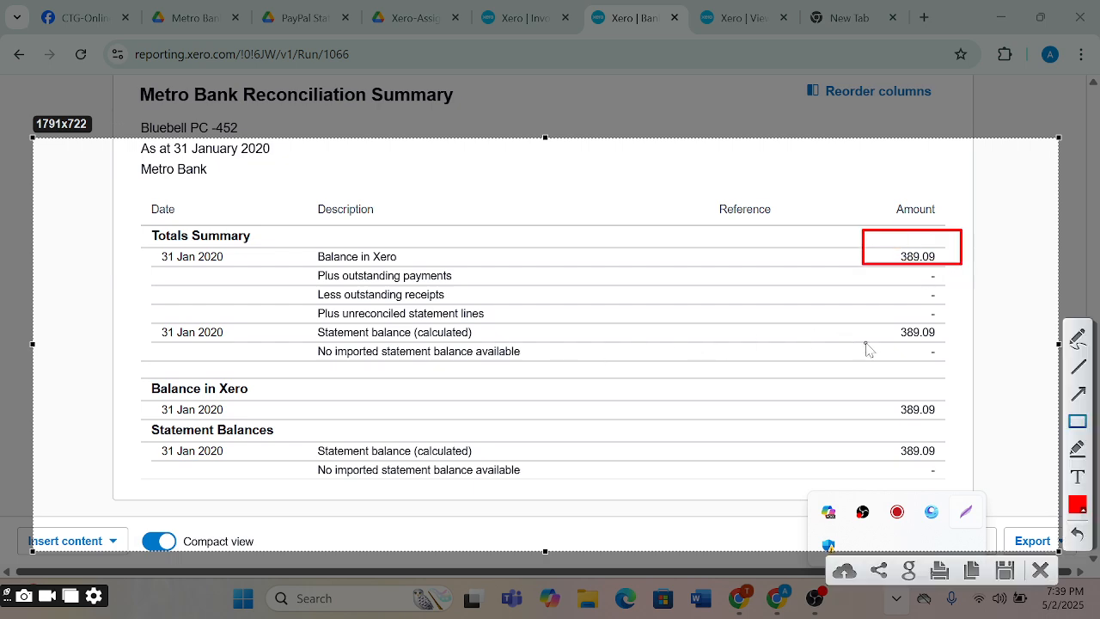
{"action": "left_click_drag", "start_coordinate": [868, 321], "coordinate": [964, 353]}
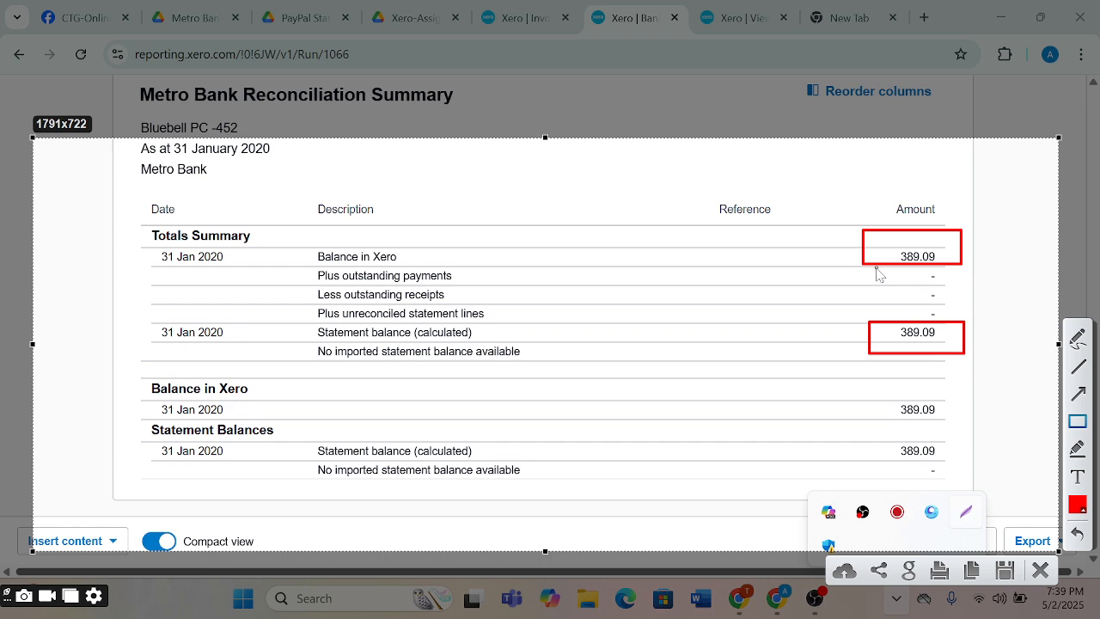
Step: Outline the outstanding payments and outstanding receipts amounts with red rectangles, mark them with freehand red strokes, and discard the annotated screenshot
{"action": "left_click_drag", "start_coordinate": [876, 266], "coordinate": [952, 288]}
{"action": "left_click_drag", "start_coordinate": [881, 294], "coordinate": [982, 312]}
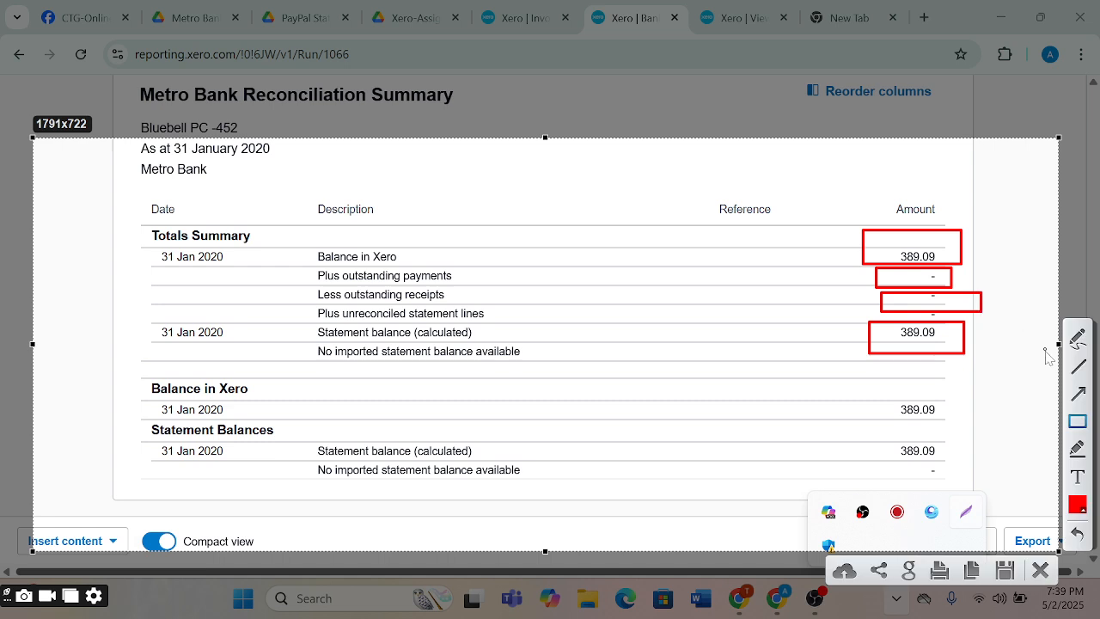
{"action": "left_click", "coordinate": [1080, 342]}
{"action": "left_click_drag", "start_coordinate": [956, 294], "coordinate": [1045, 259]}
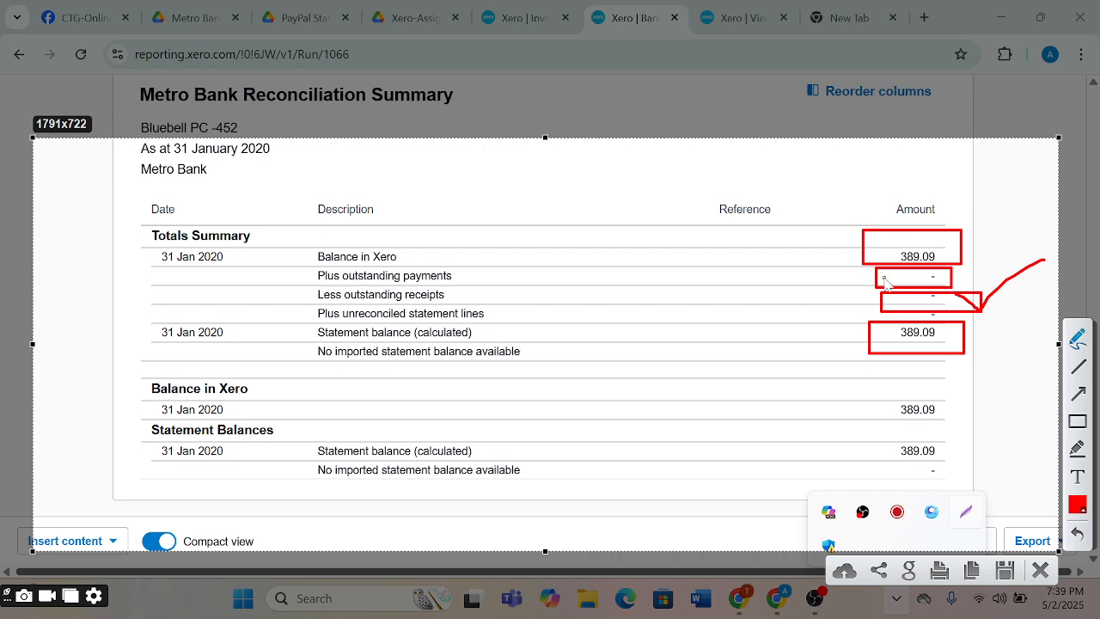
{"action": "mouse_move", "coordinate": [881, 276]}
{"action": "left_mouse_down"}
{"action": "mouse_move", "coordinate": [954, 289]}
{"action": "mouse_move", "coordinate": [881, 277]}
{"action": "mouse_move", "coordinate": [916, 292]}
{"action": "left_mouse_up"}
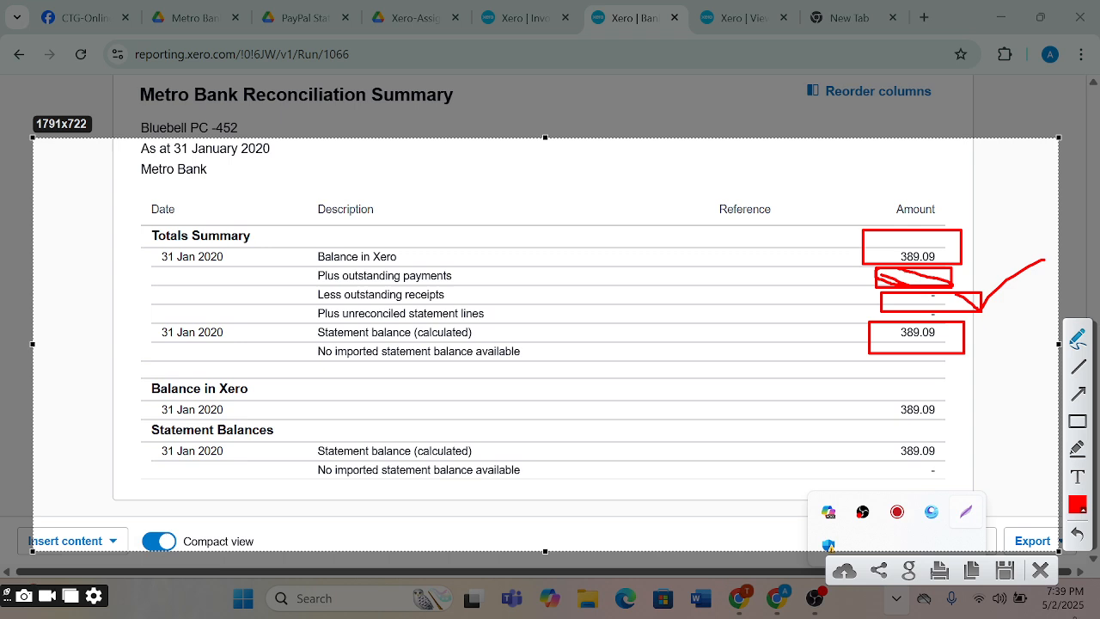
{"action": "left_click", "coordinate": [1040, 570]}
Step: Review the Metro Bank Reconciliation Summary from the report settings to the statement balances and highlight its title
{"action": "scroll", "coordinate": [840, 401], "scroll_direction": "up", "scroll_amount": 2}
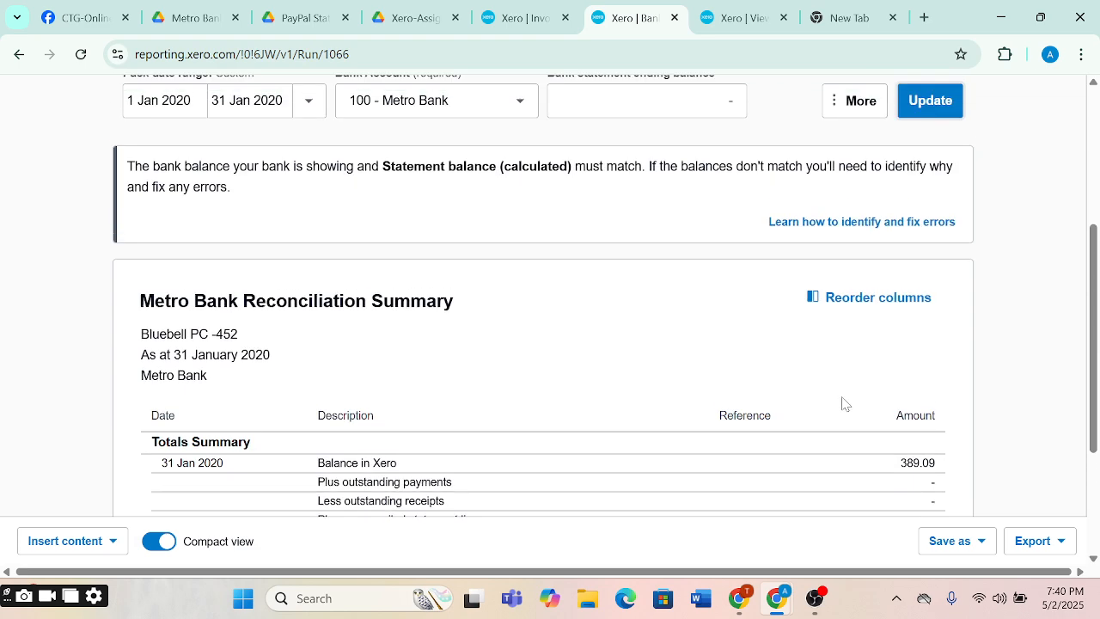
{"action": "scroll", "coordinate": [430, 288], "scroll_direction": "up", "scroll_amount": 1}
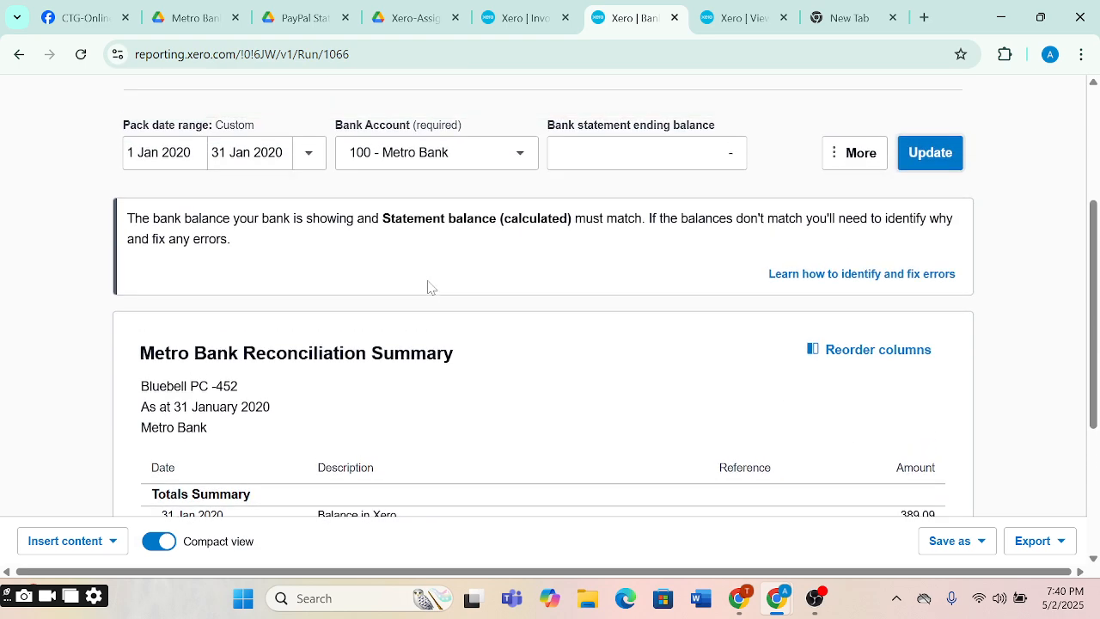
{"action": "scroll", "coordinate": [430, 288], "scroll_direction": "down", "scroll_amount": 3}
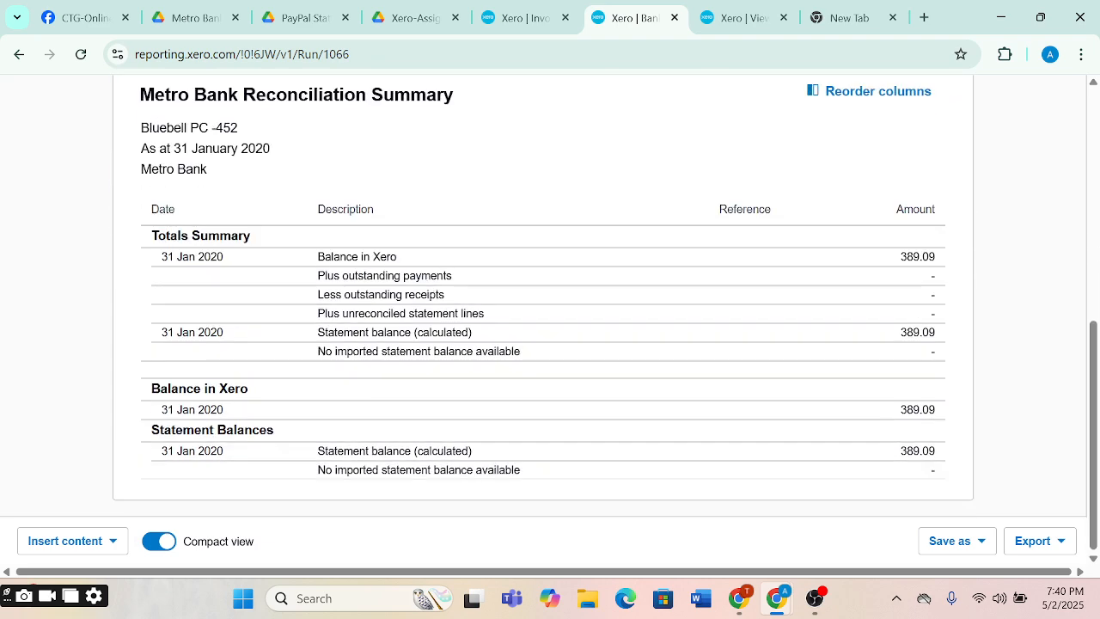
{"action": "scroll", "coordinate": [323, 255], "scroll_direction": "up", "scroll_amount": 1}
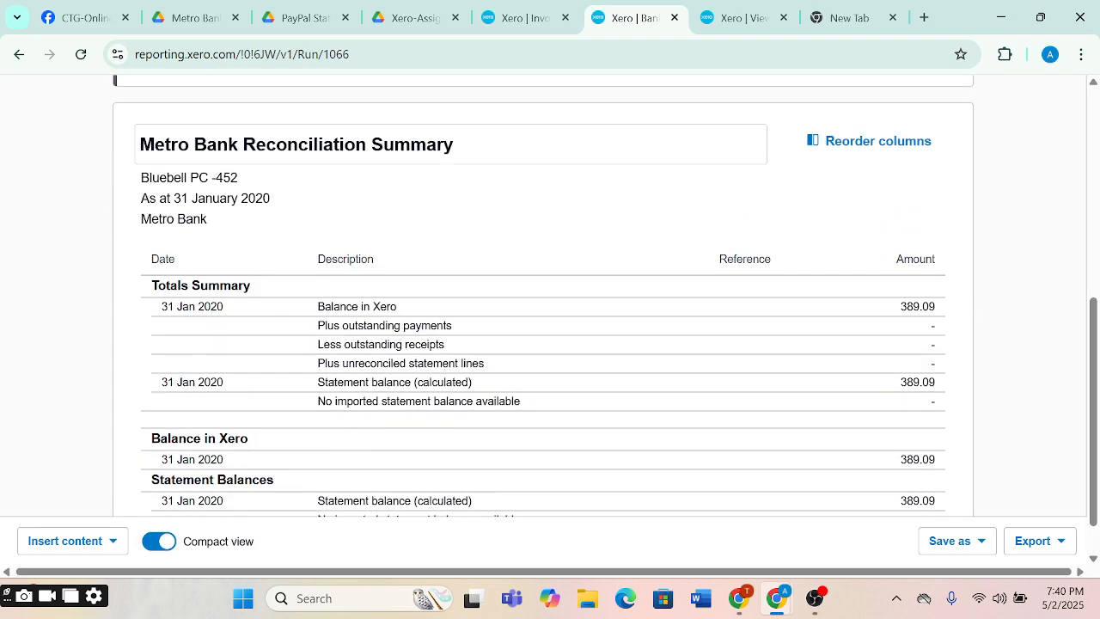
{"action": "left_click_drag", "start_coordinate": [141, 144], "coordinate": [456, 144]}
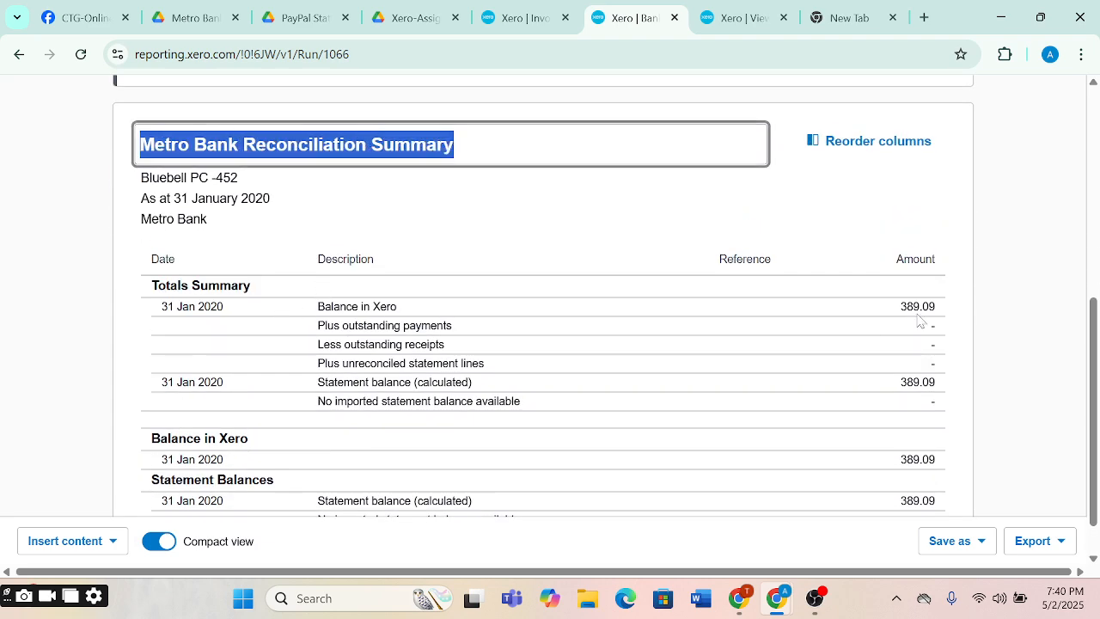
{"action": "scroll", "coordinate": [683, 318], "scroll_direction": "up", "scroll_amount": 10}
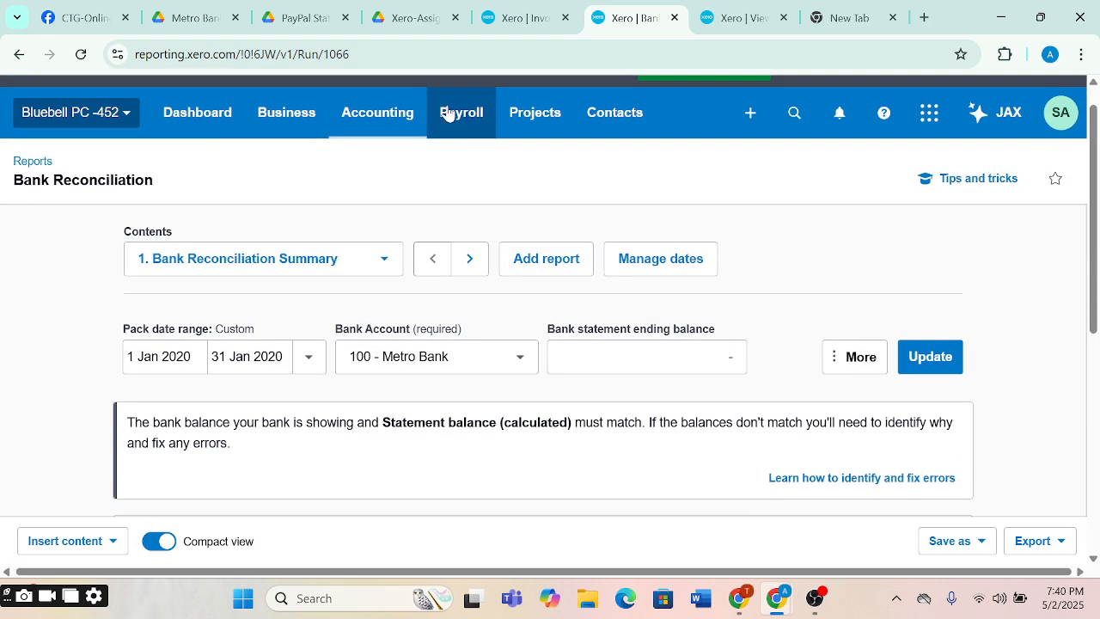
Step: Switch to the Xero tab showing Invoices and open the Balance Sheet from the favourite accounting reports
{"action": "left_click", "coordinate": [533, 9]}
{"action": "left_click", "coordinate": [371, 86]}
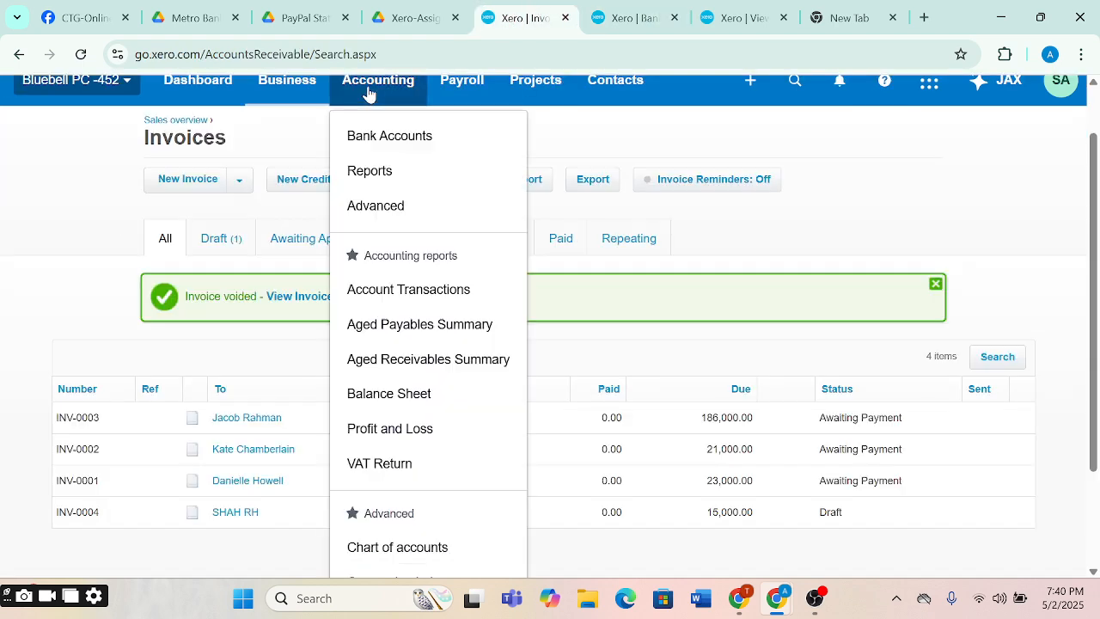
{"action": "left_click", "coordinate": [395, 173]}
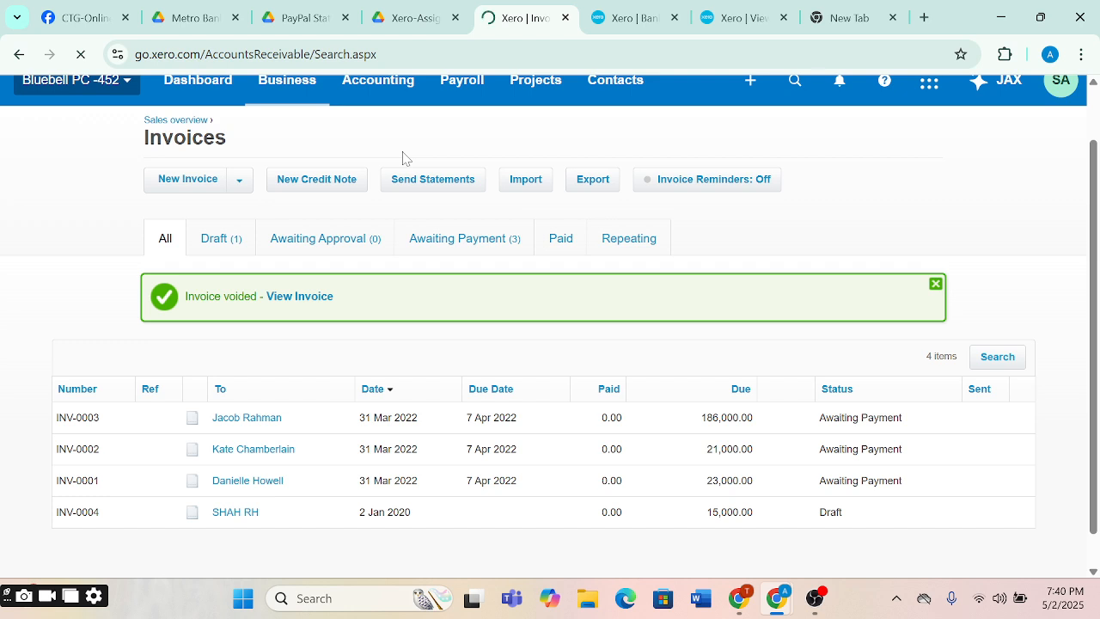
{"action": "left_click", "coordinate": [391, 97]}
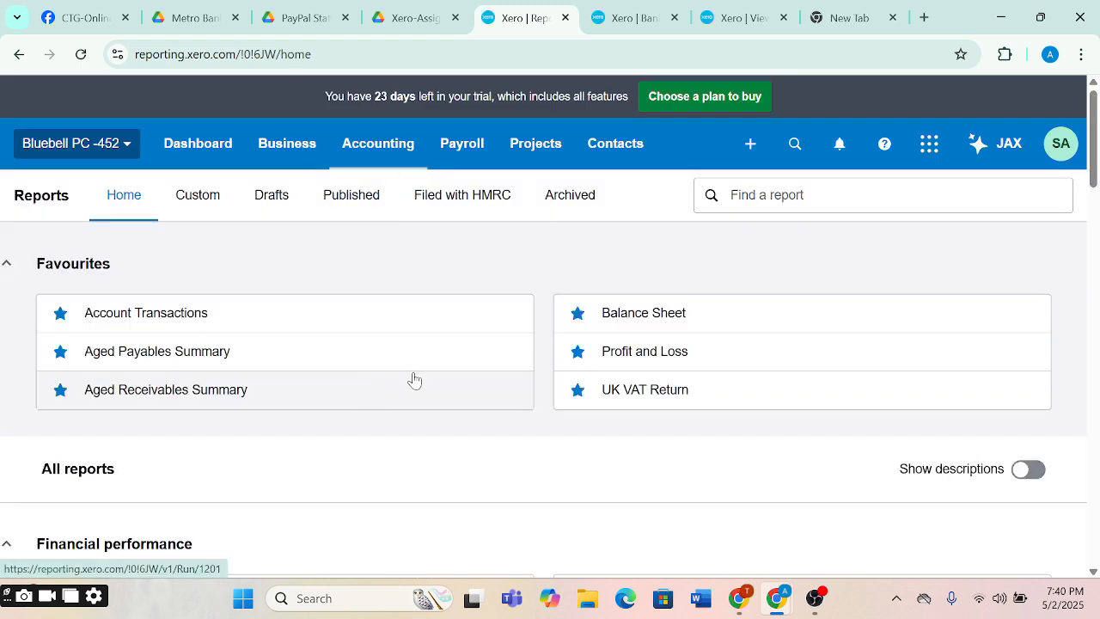
{"action": "left_click", "coordinate": [647, 316]}
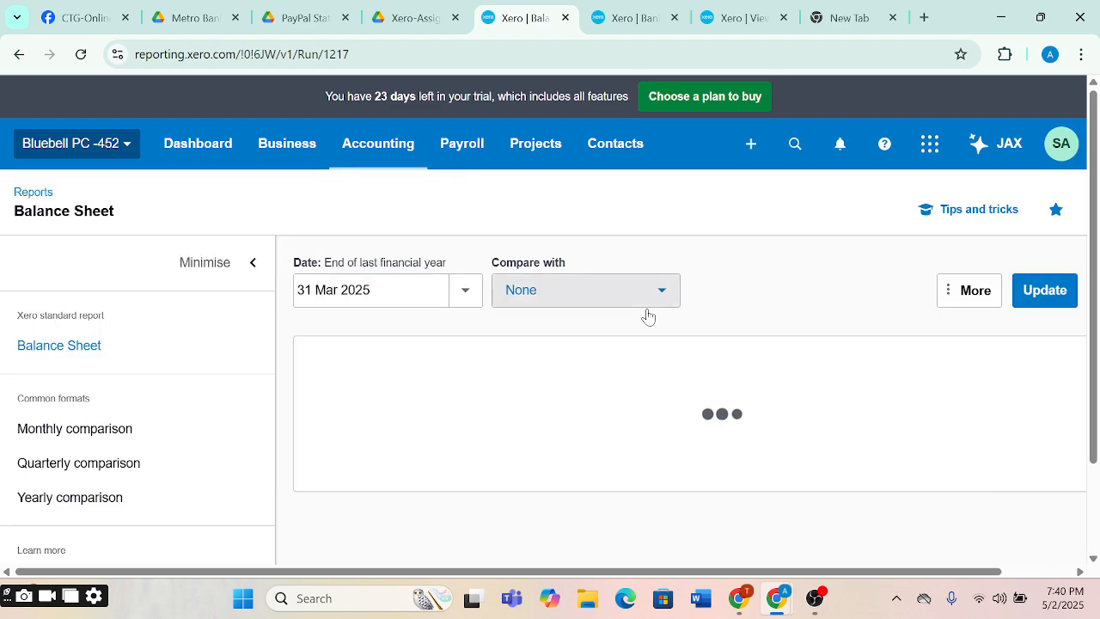
{"action": "scroll", "coordinate": [679, 411], "scroll_direction": "down", "scroll_amount": 5}
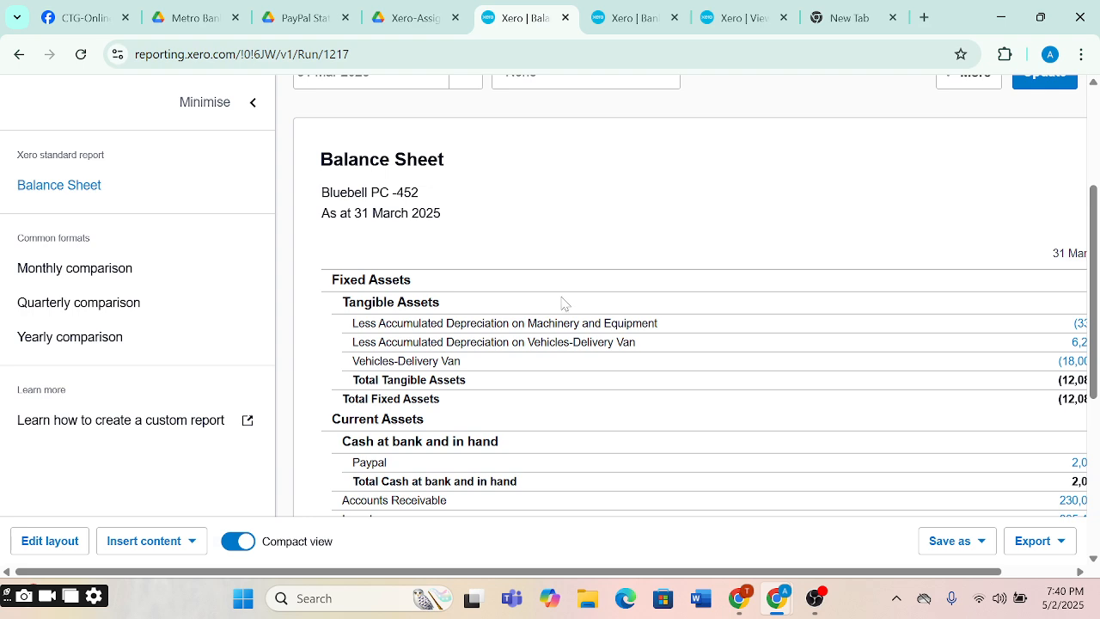
{"action": "scroll", "coordinate": [563, 303], "scroll_direction": "up", "scroll_amount": 3}
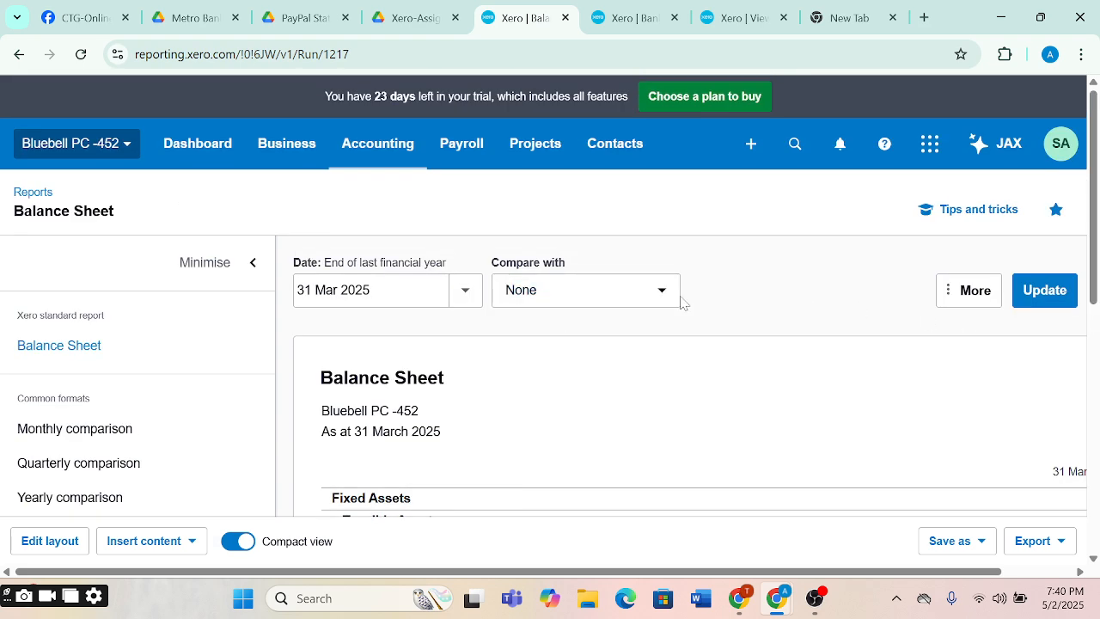
Step: Set the Balance Sheet's date to a custom date of 1 January 2020
{"action": "left_click", "coordinate": [473, 295]}
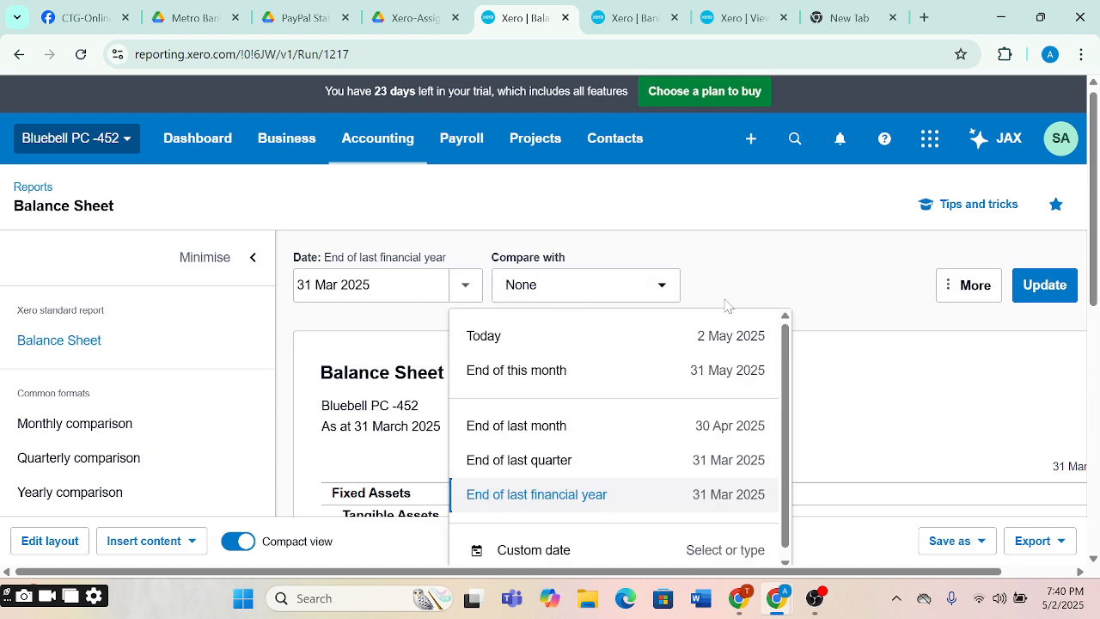
{"action": "left_click", "coordinate": [608, 540]}
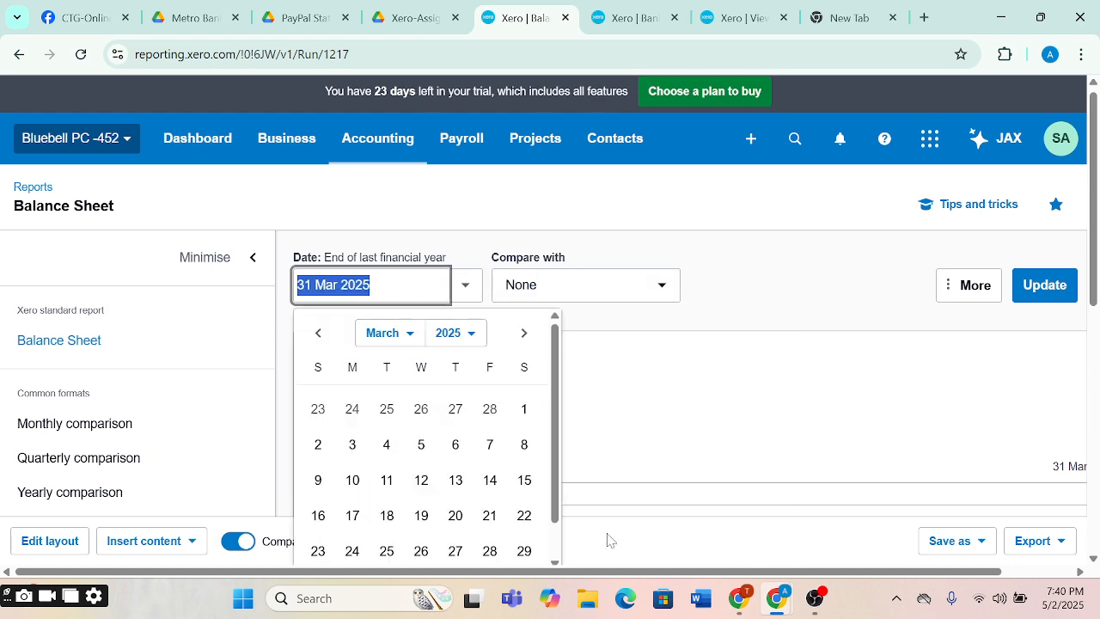
{"action": "scroll", "coordinate": [507, 366], "scroll_direction": "down", "scroll_amount": 1}
{"action": "scroll", "coordinate": [493, 365], "scroll_direction": "up", "scroll_amount": 1}
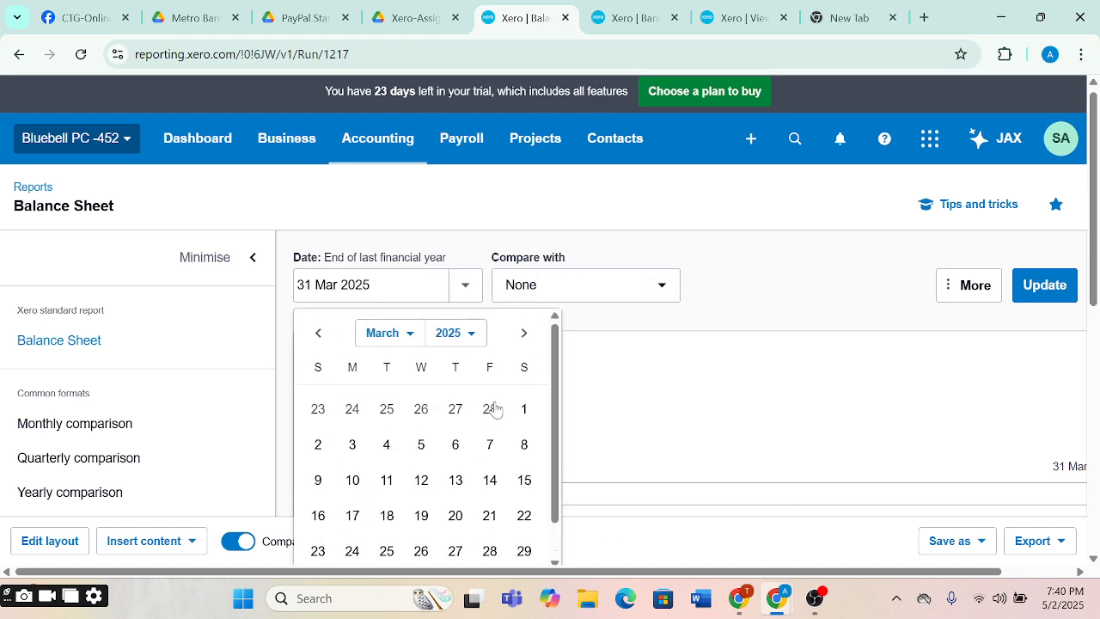
{"action": "left_click", "coordinate": [469, 334]}
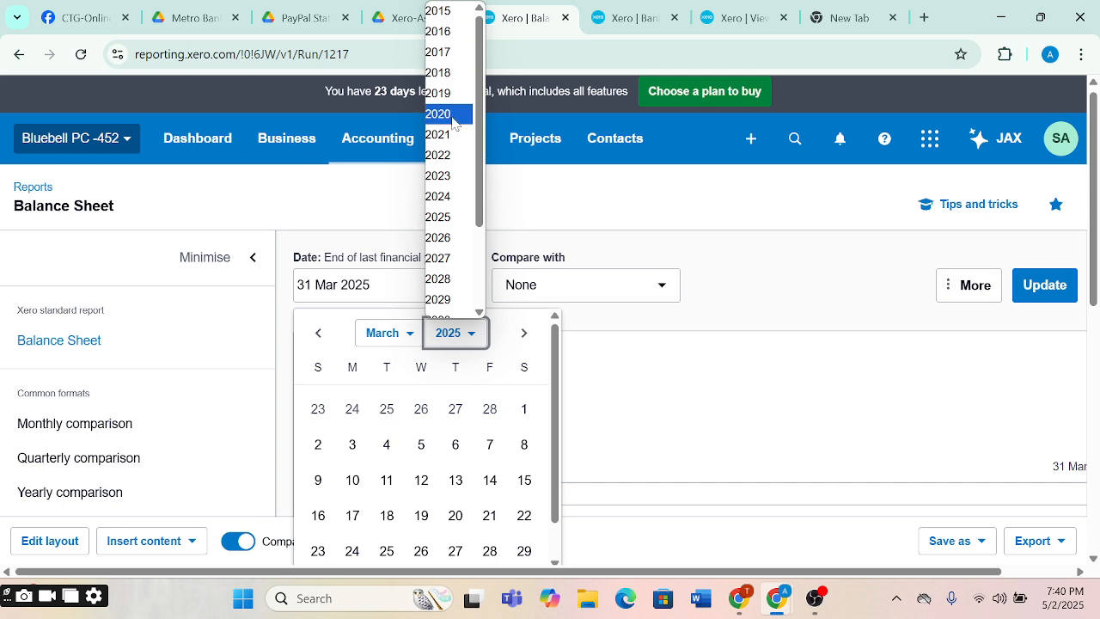
{"action": "left_click", "coordinate": [448, 120]}
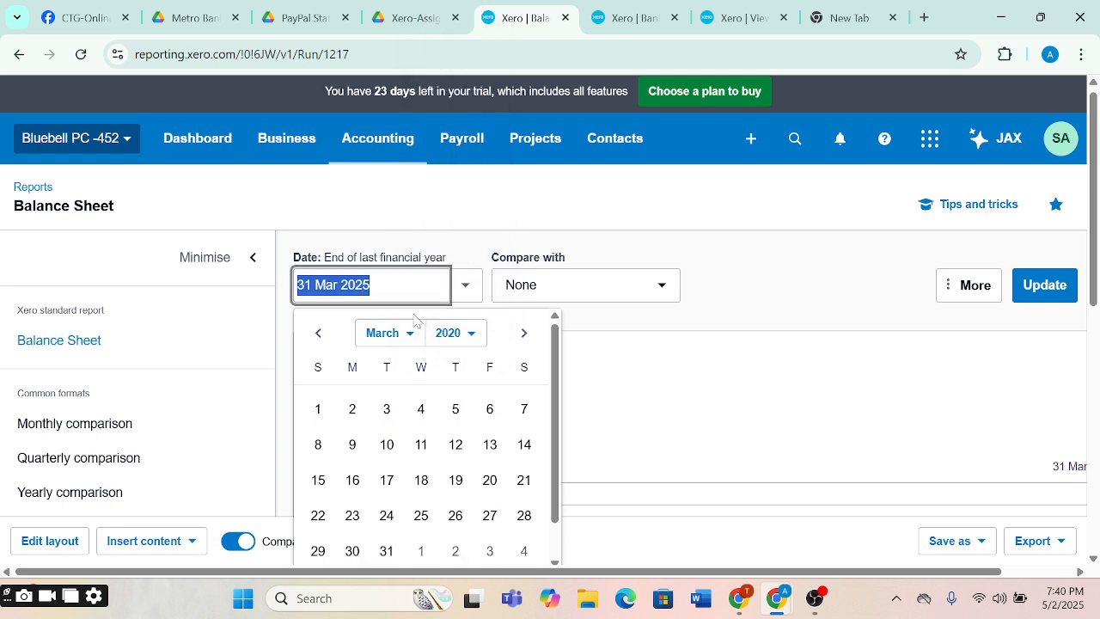
{"action": "left_click", "coordinate": [411, 335]}
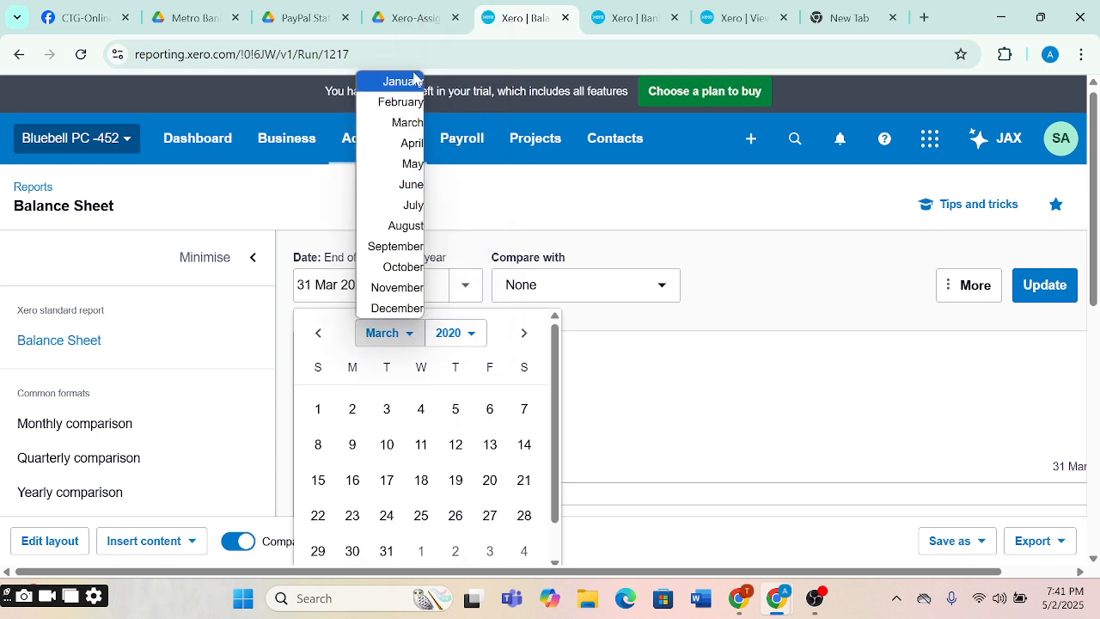
{"action": "left_click", "coordinate": [413, 80]}
{"action": "left_click", "coordinate": [422, 410]}
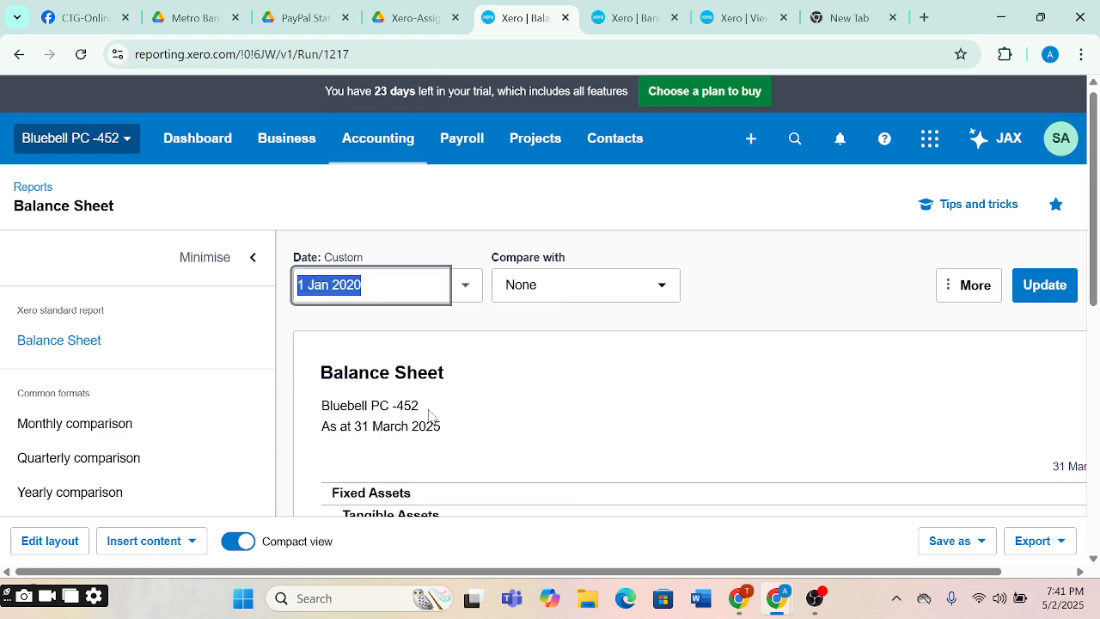
{"action": "scroll", "coordinate": [429, 415], "scroll_direction": "down", "scroll_amount": 1}
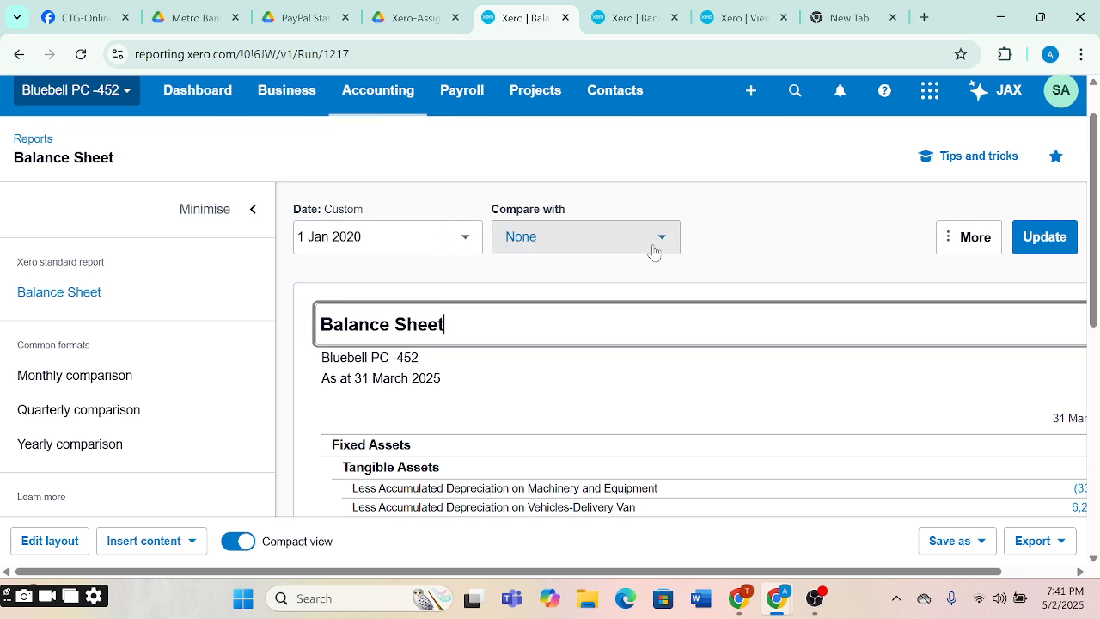
{"action": "left_click", "coordinate": [651, 245]}
{"action": "scroll", "coordinate": [651, 346], "scroll_direction": "down", "scroll_amount": 5}
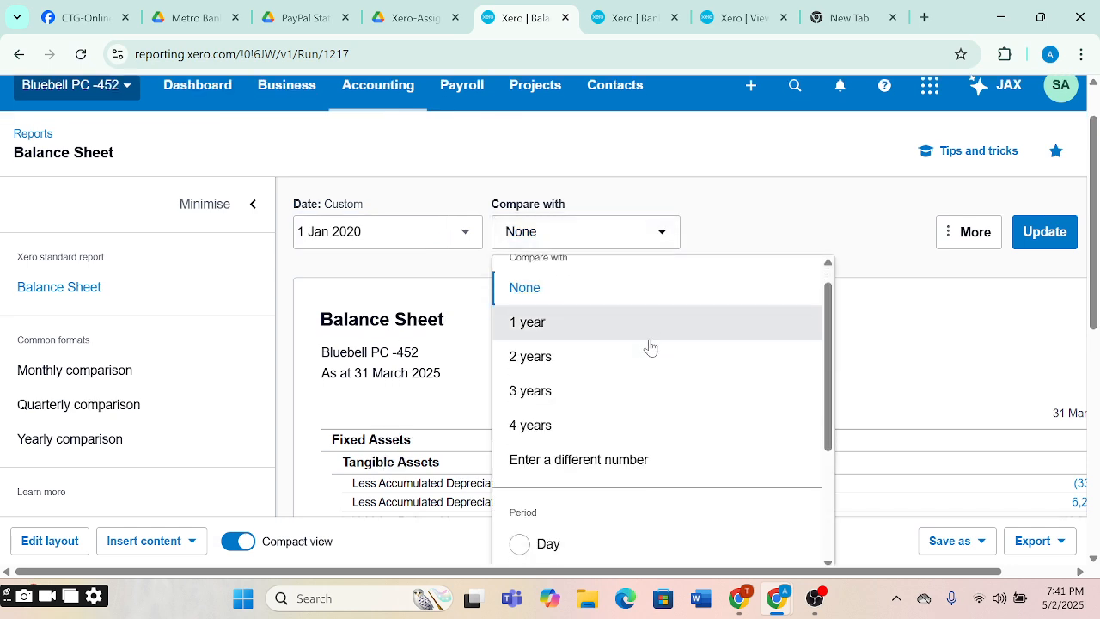
{"action": "scroll", "coordinate": [651, 346], "scroll_direction": "up", "scroll_amount": 1}
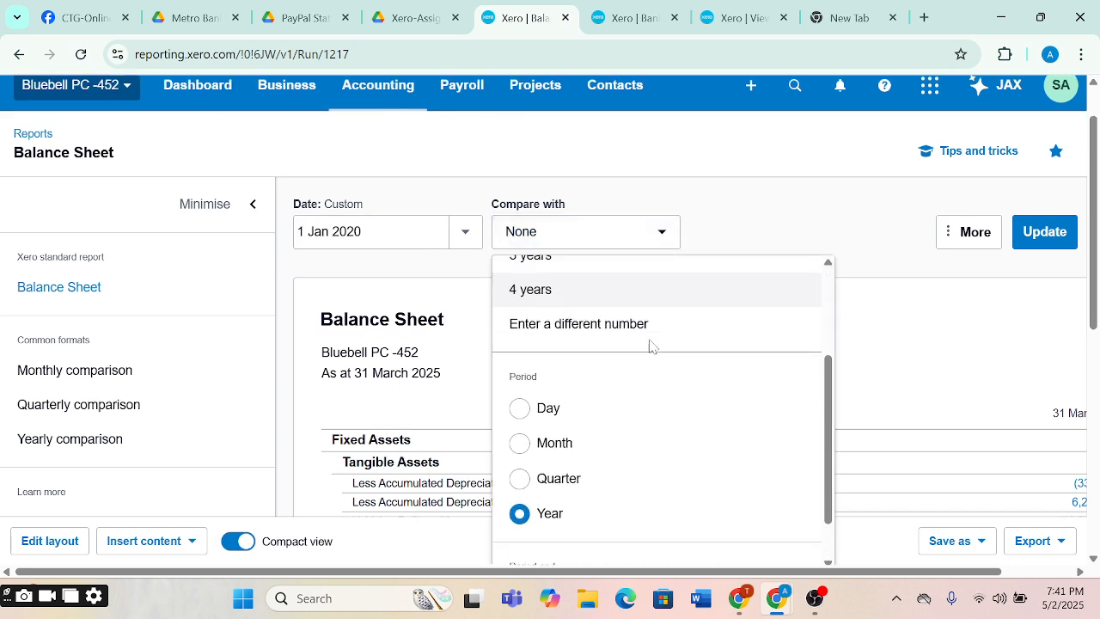
{"action": "scroll", "coordinate": [651, 346], "scroll_direction": "down", "scroll_amount": 2}
{"action": "scroll", "coordinate": [650, 347], "scroll_direction": "up", "scroll_amount": 2}
{"action": "left_click", "coordinate": [645, 347]}
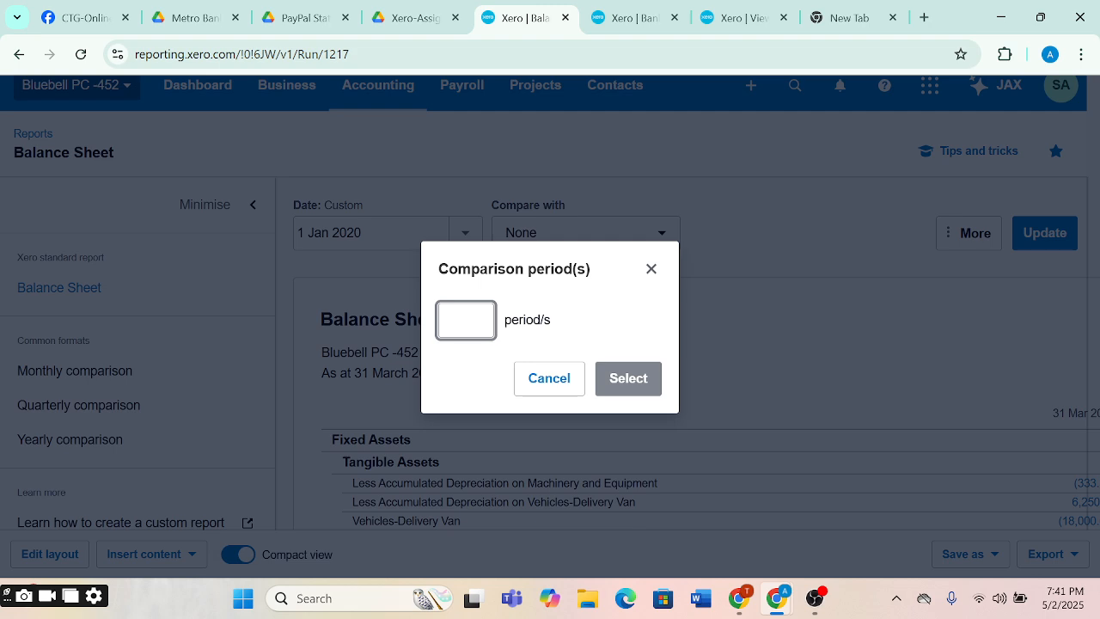
{"action": "type", "text": "1"}
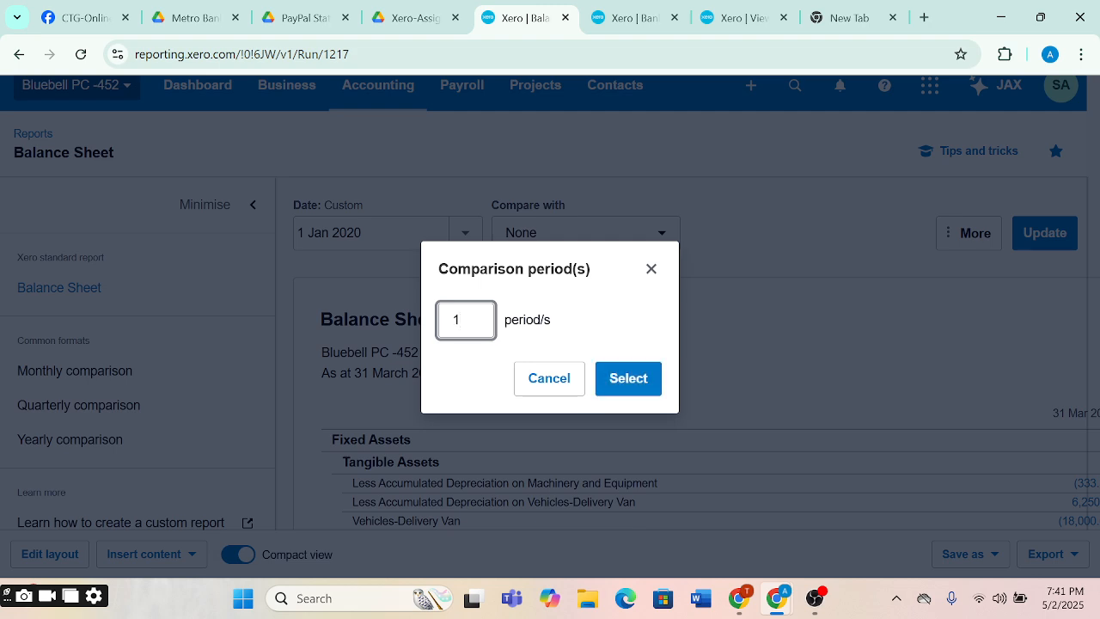
{"action": "left_click", "coordinate": [651, 269]}
Step: Examine the Balance Sheet's asset sections, preset date choices, and additional options for accounting basis and displayed accounts
{"action": "scroll", "coordinate": [593, 401], "scroll_direction": "down", "scroll_amount": 2}
{"action": "scroll", "coordinate": [594, 401], "scroll_direction": "right", "scroll_amount": 1}
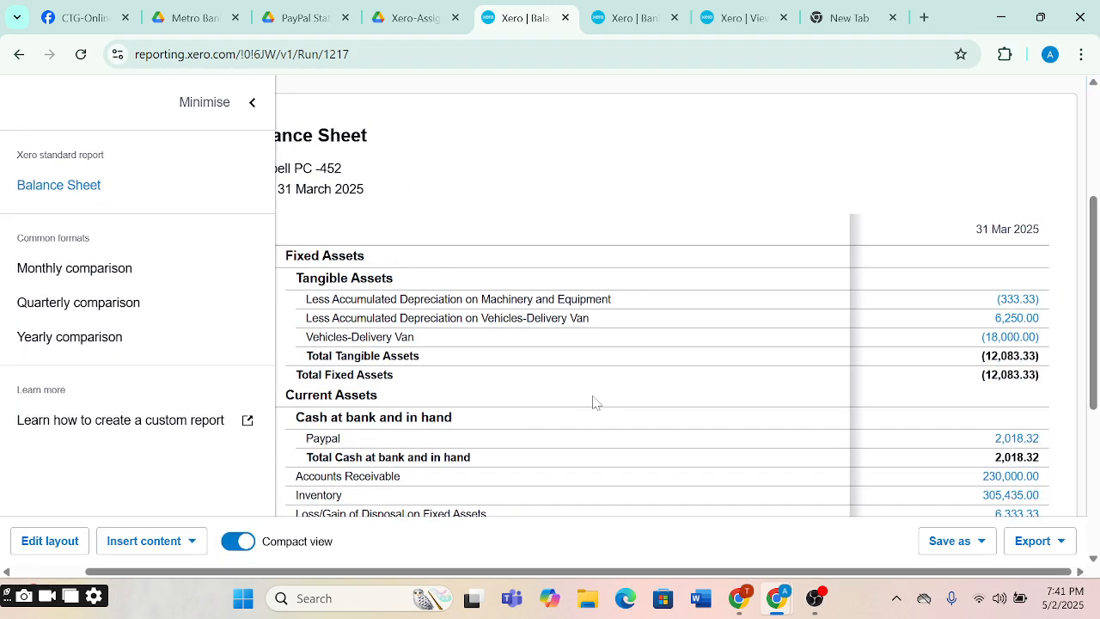
{"action": "scroll", "coordinate": [594, 401], "scroll_direction": "left", "scroll_amount": 1}
{"action": "scroll", "coordinate": [593, 401], "scroll_direction": "down", "scroll_amount": 2}
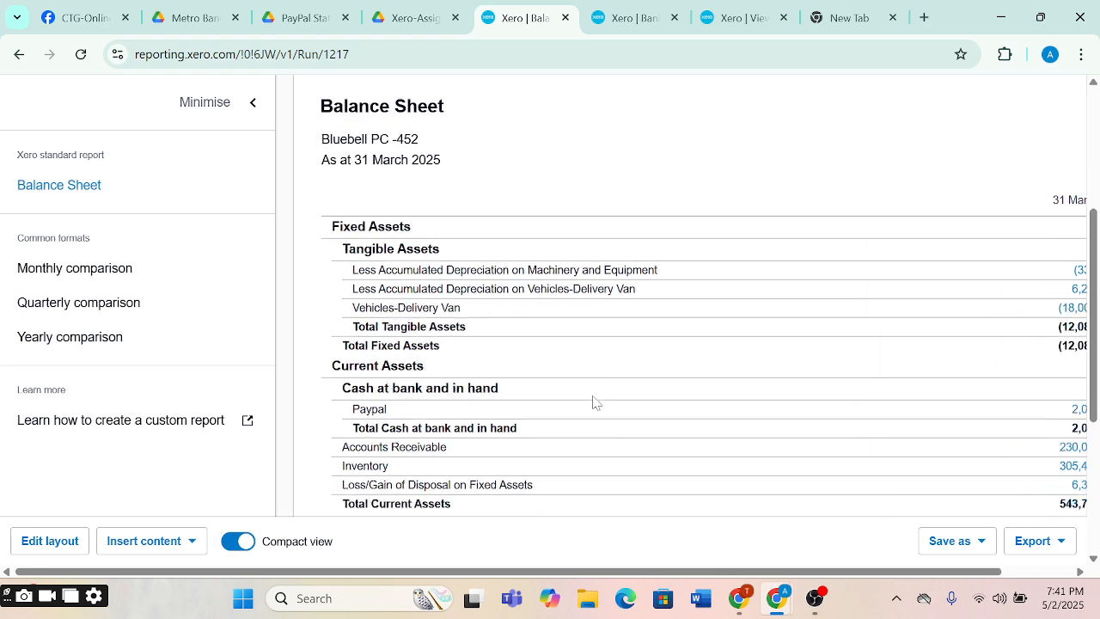
{"action": "scroll", "coordinate": [593, 401], "scroll_direction": "up", "scroll_amount": 3}
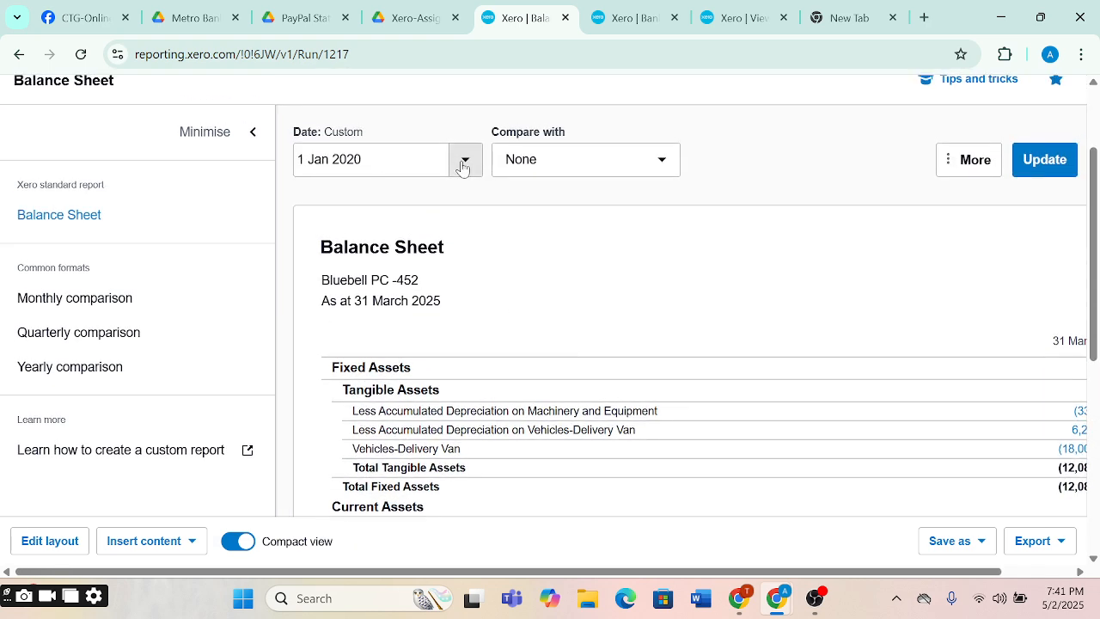
{"action": "left_click", "coordinate": [462, 162]}
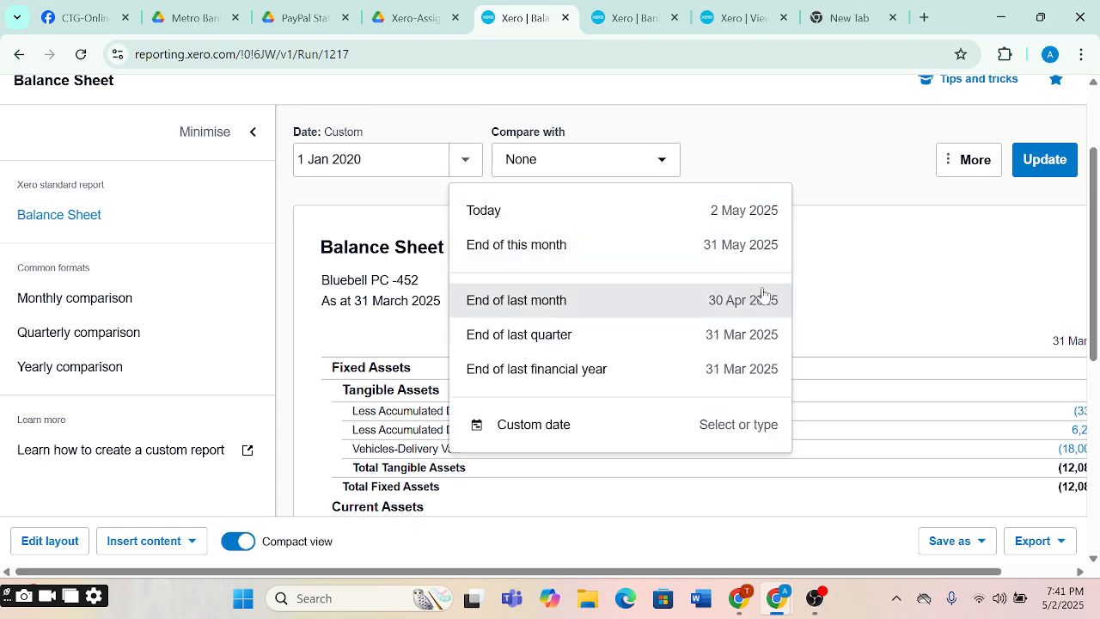
{"action": "left_click", "coordinate": [862, 290]}
{"action": "scroll", "coordinate": [634, 177], "scroll_direction": "up", "scroll_amount": 1}
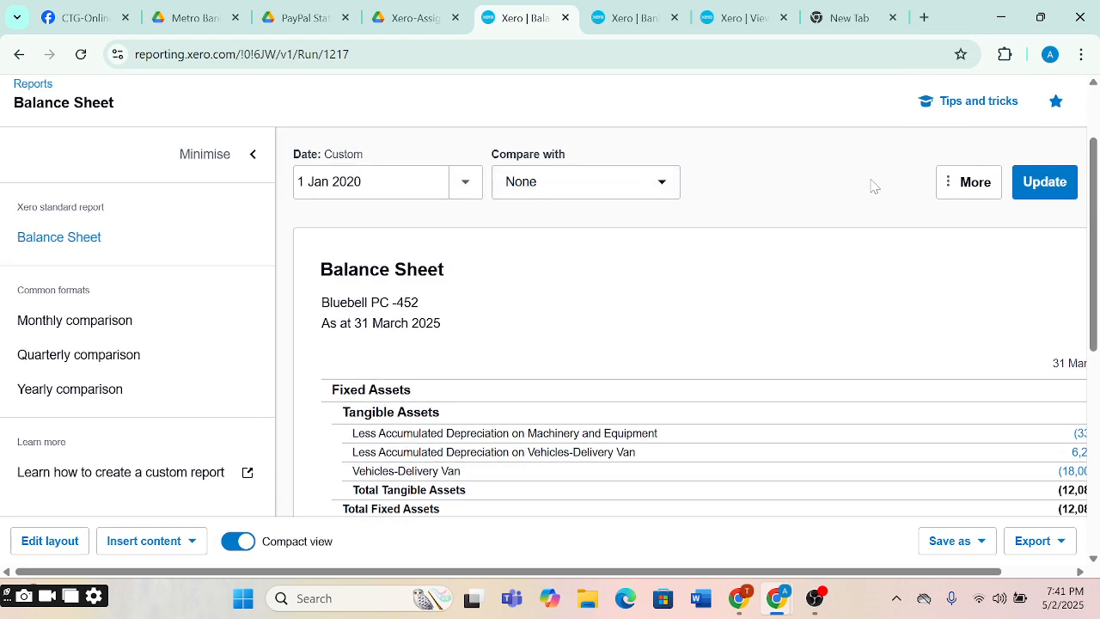
{"action": "left_click", "coordinate": [944, 186]}
{"action": "scroll", "coordinate": [880, 352], "scroll_direction": "down", "scroll_amount": 2}
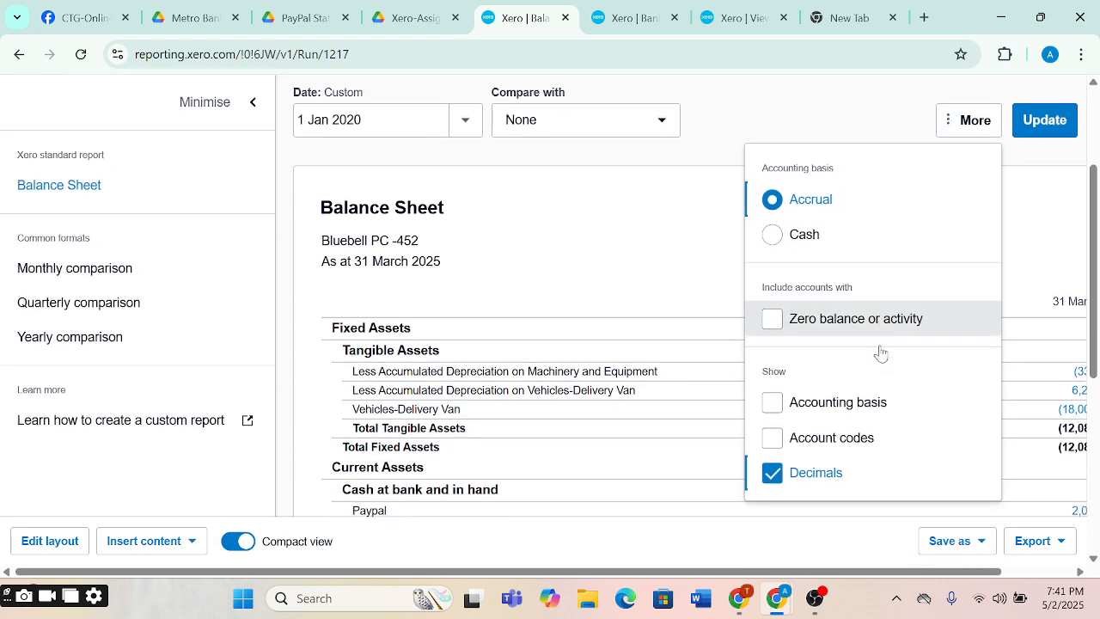
{"action": "left_click", "coordinate": [651, 236]}
{"action": "scroll", "coordinate": [651, 236], "scroll_direction": "up", "scroll_amount": 3}
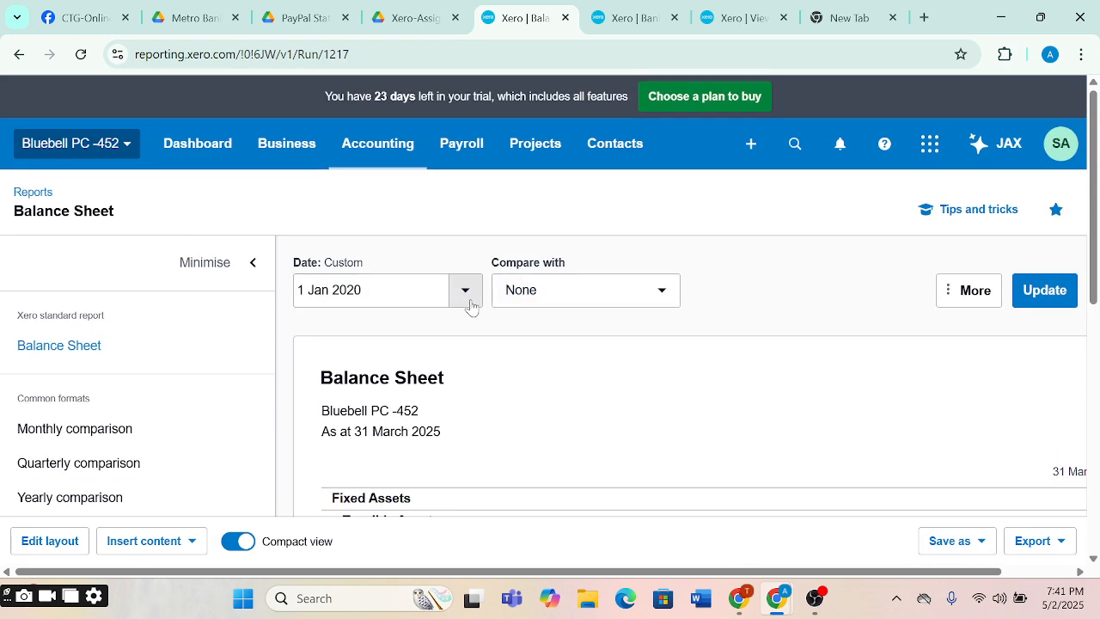
Step: Set the Balance Sheet's custom date to 31 January 2020 and update the report
{"action": "left_click", "coordinate": [470, 303]}
{"action": "scroll", "coordinate": [621, 407], "scroll_direction": "down", "scroll_amount": 1}
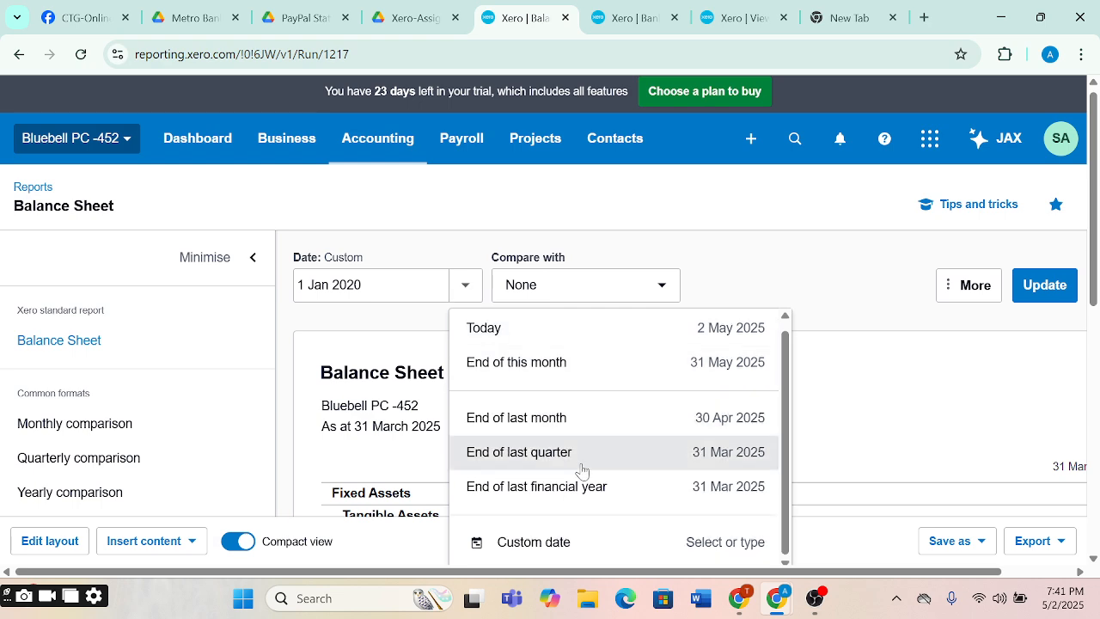
{"action": "left_click", "coordinate": [559, 540]}
{"action": "scroll", "coordinate": [567, 404], "scroll_direction": "down", "scroll_amount": 1}
{"action": "scroll", "coordinate": [568, 404], "scroll_direction": "down", "scroll_amount": 1}
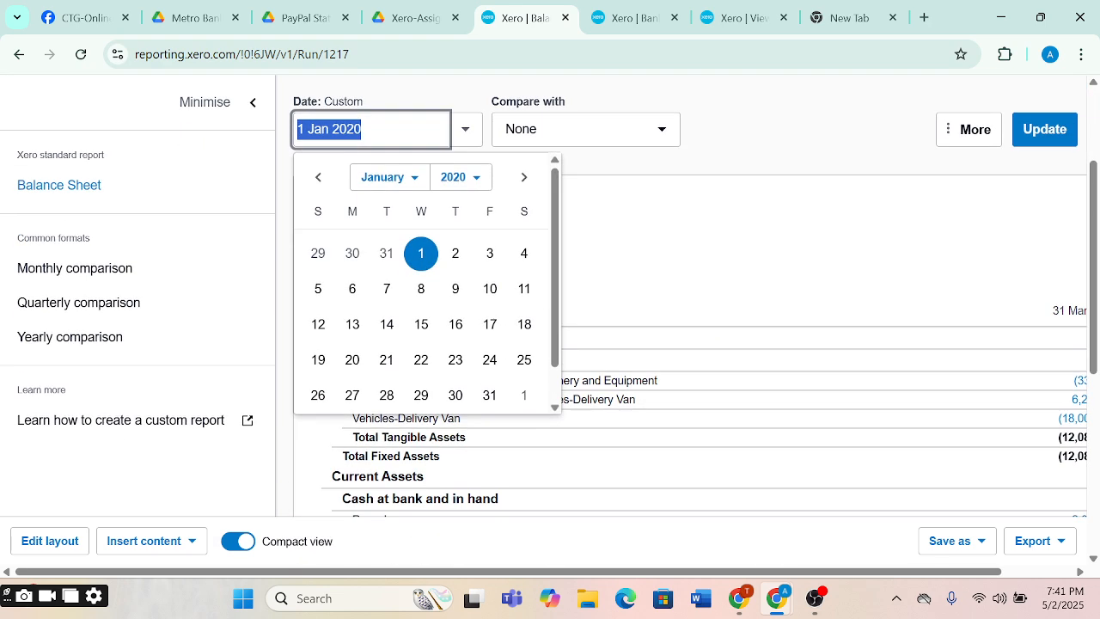
{"action": "scroll", "coordinate": [563, 313], "scroll_direction": "up", "scroll_amount": 1}
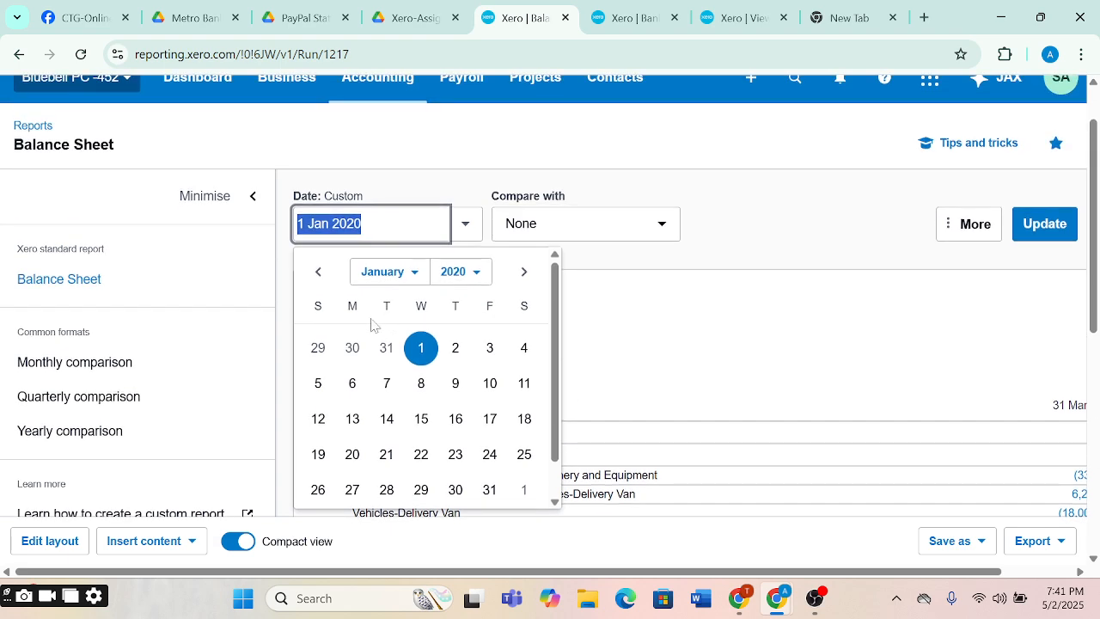
{"action": "left_click", "coordinate": [490, 489]}
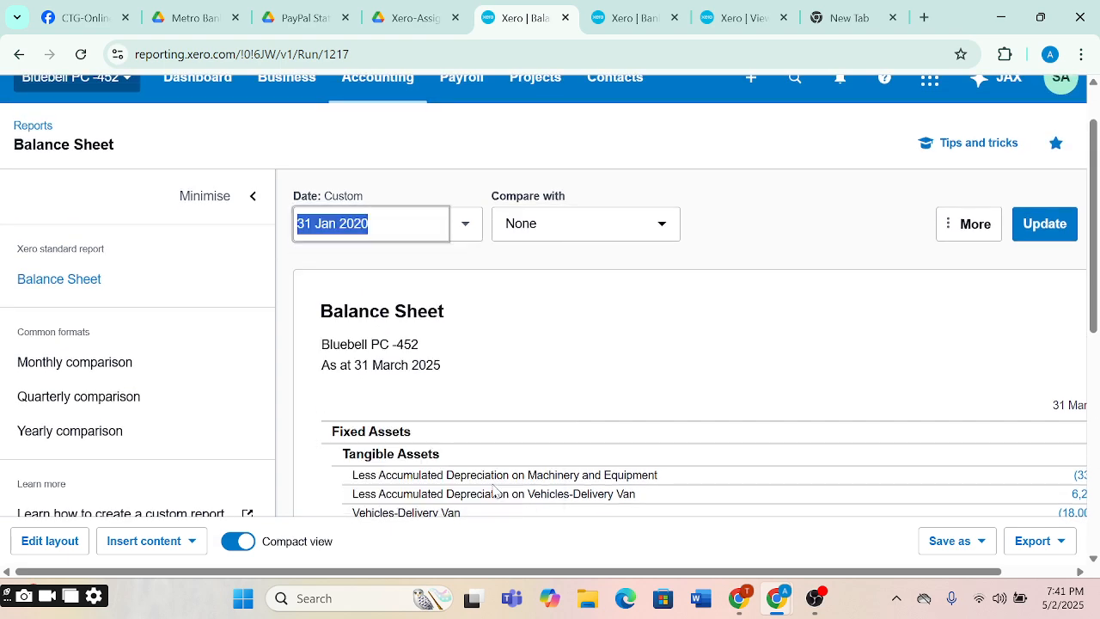
{"action": "left_click", "coordinate": [1044, 223]}
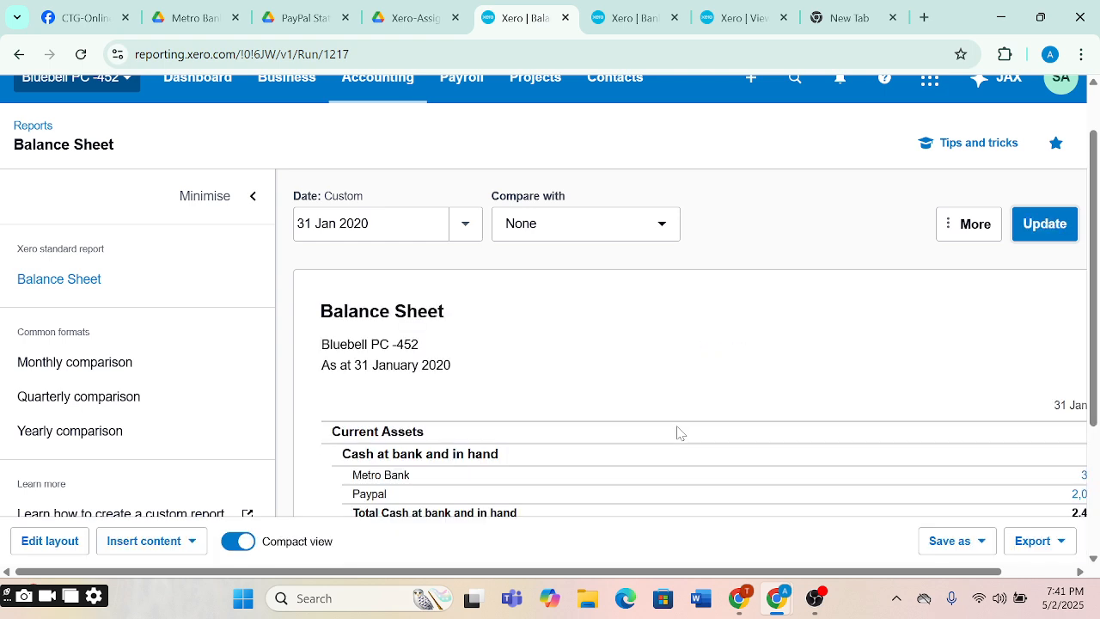
Step: Compare the Metro Bank figure on the Balance Sheet with the balances in the Metro Bank Reconciliation Summary
{"action": "scroll", "coordinate": [679, 432], "scroll_direction": "down", "scroll_amount": 2}
{"action": "scroll", "coordinate": [679, 433], "scroll_direction": "right", "scroll_amount": 1}
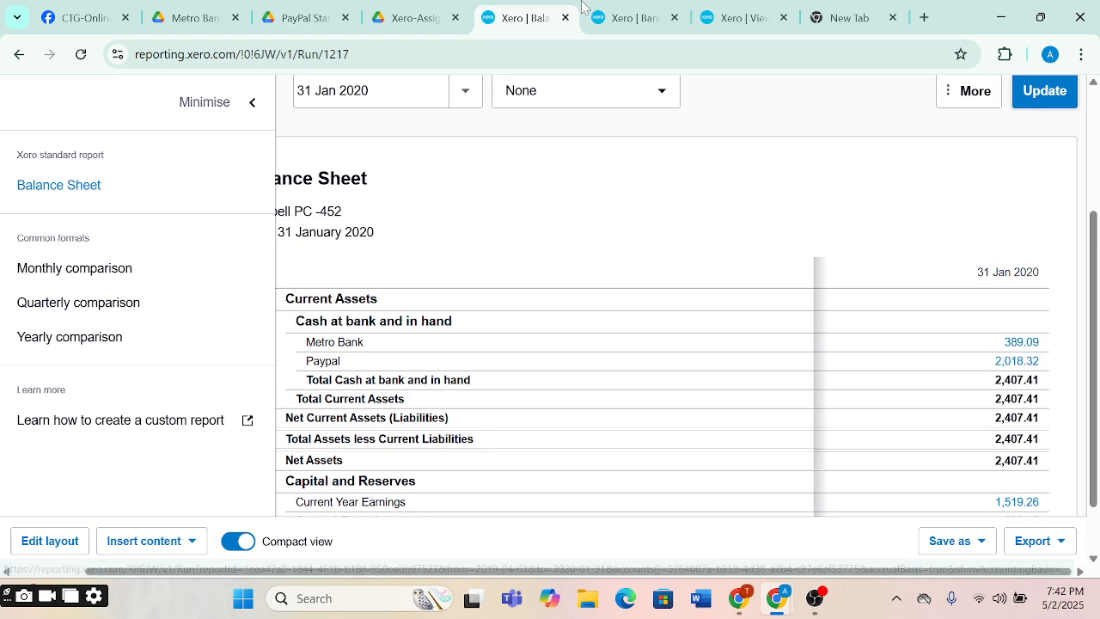
{"action": "left_click", "coordinate": [624, 9]}
{"action": "scroll", "coordinate": [610, 467], "scroll_direction": "down", "scroll_amount": 5}
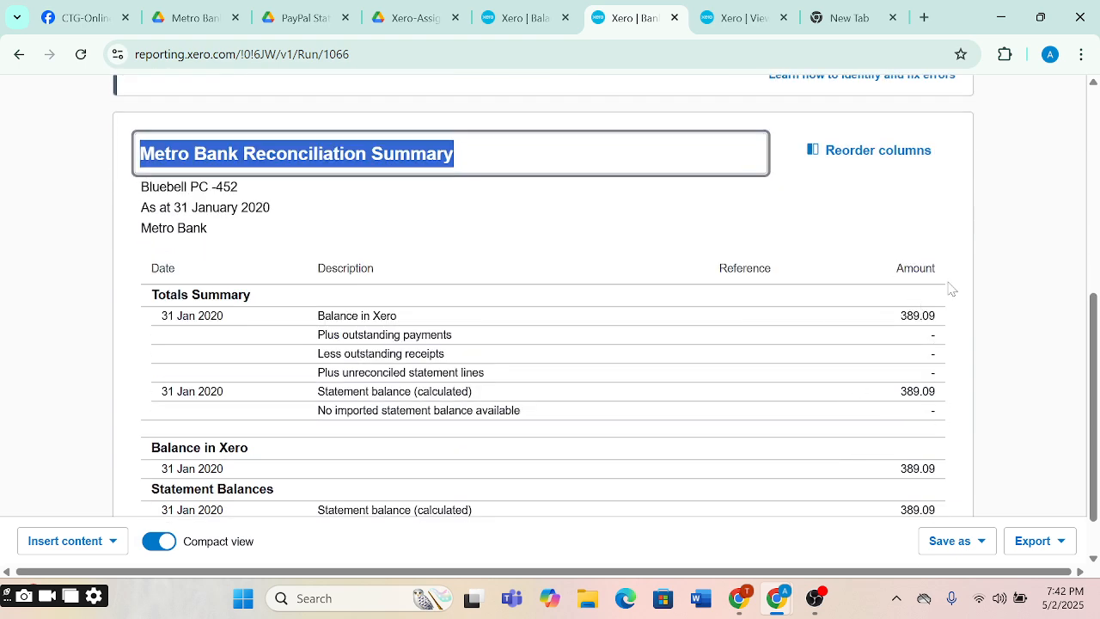
{"action": "scroll", "coordinate": [563, 333], "scroll_direction": "up", "scroll_amount": 1}
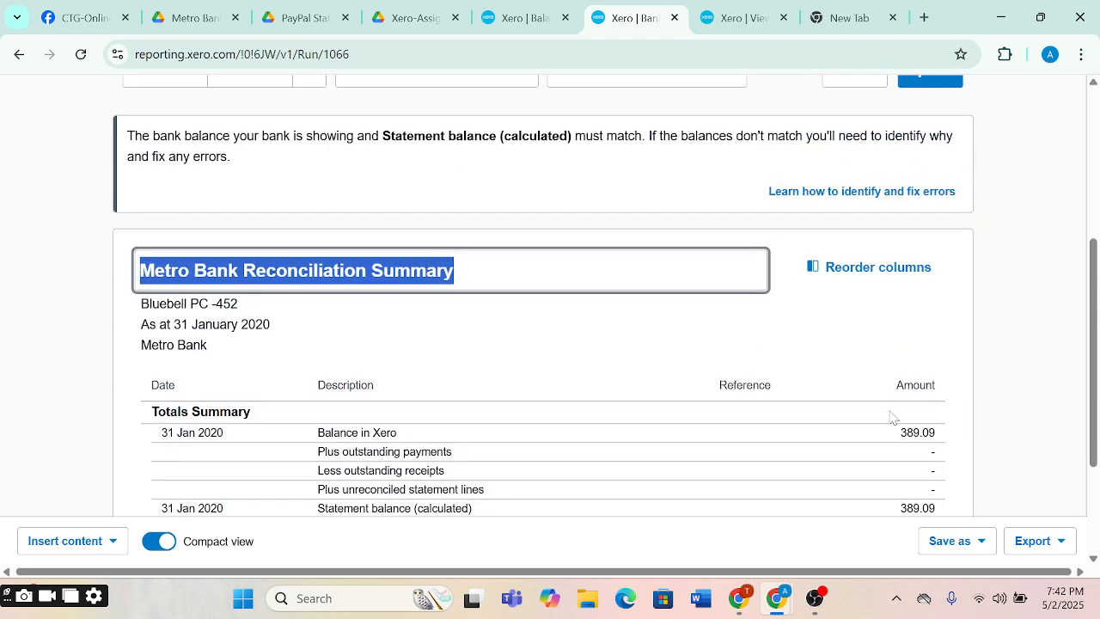
{"action": "left_click", "coordinate": [532, 16]}
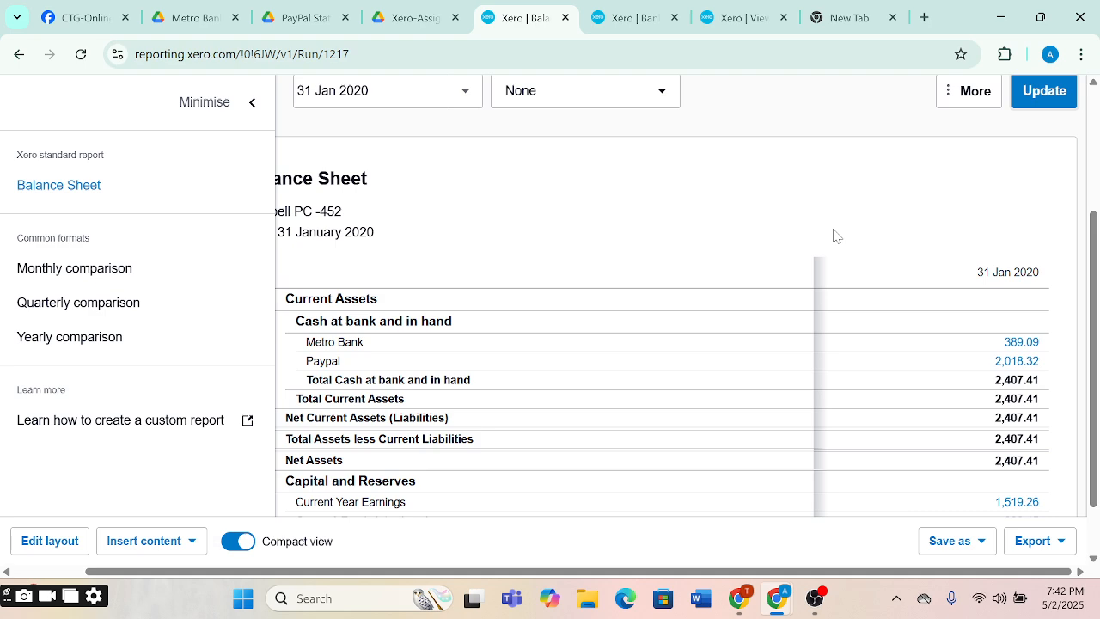
{"action": "left_click", "coordinate": [626, 16]}
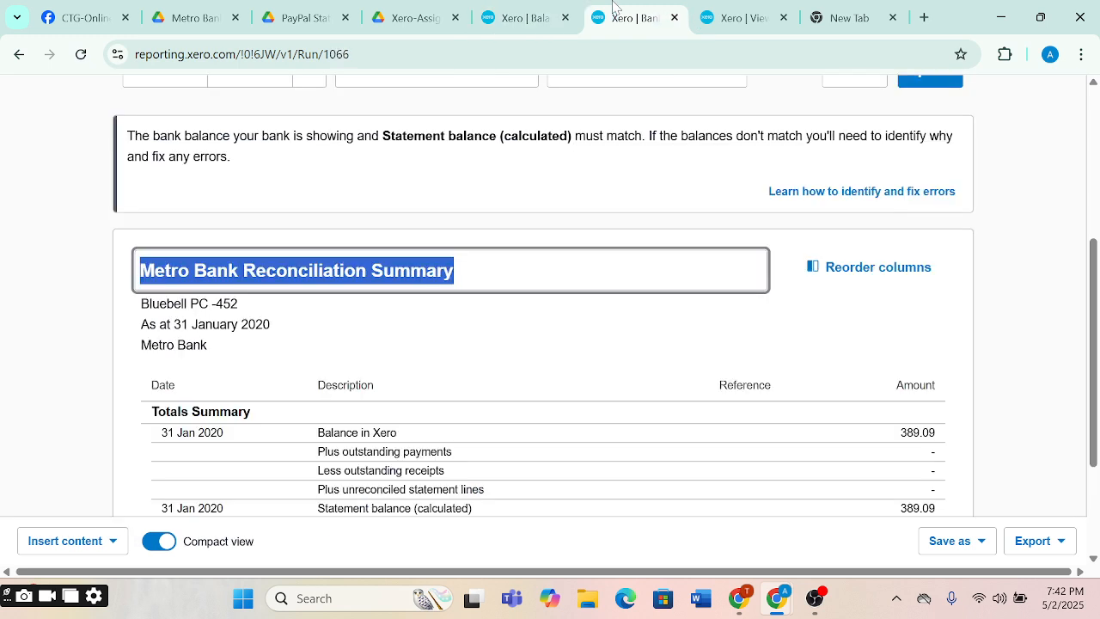
{"action": "left_click", "coordinate": [582, 374]}
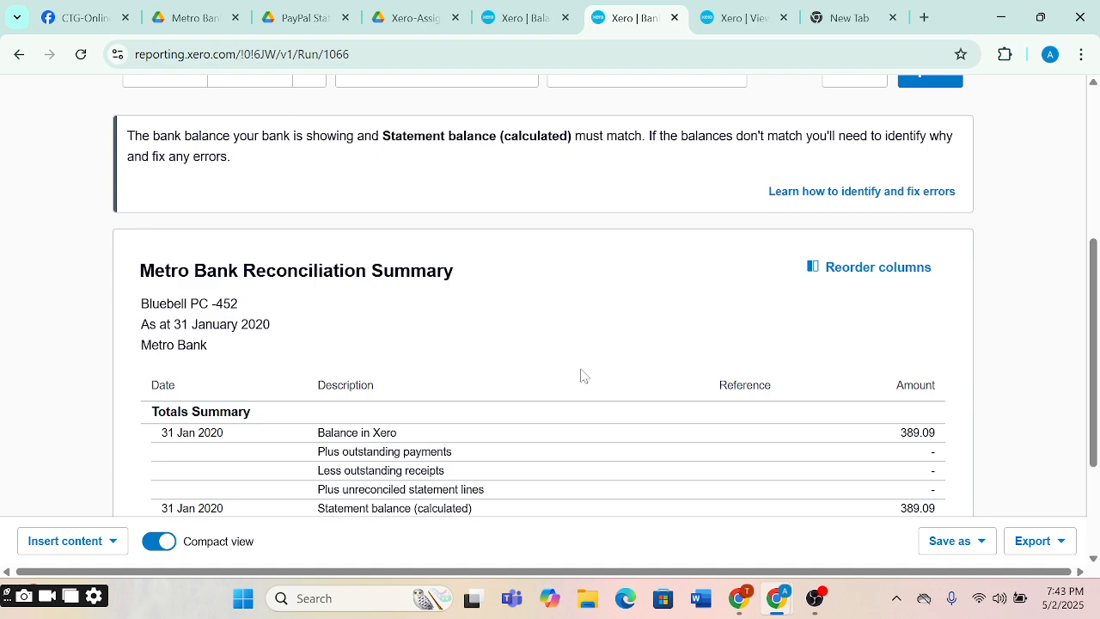
Step: Switch to the Google Meet call, review the list of contributors, and return to the Xero browser window
{"action": "mouse_move", "coordinate": [743, 601]}
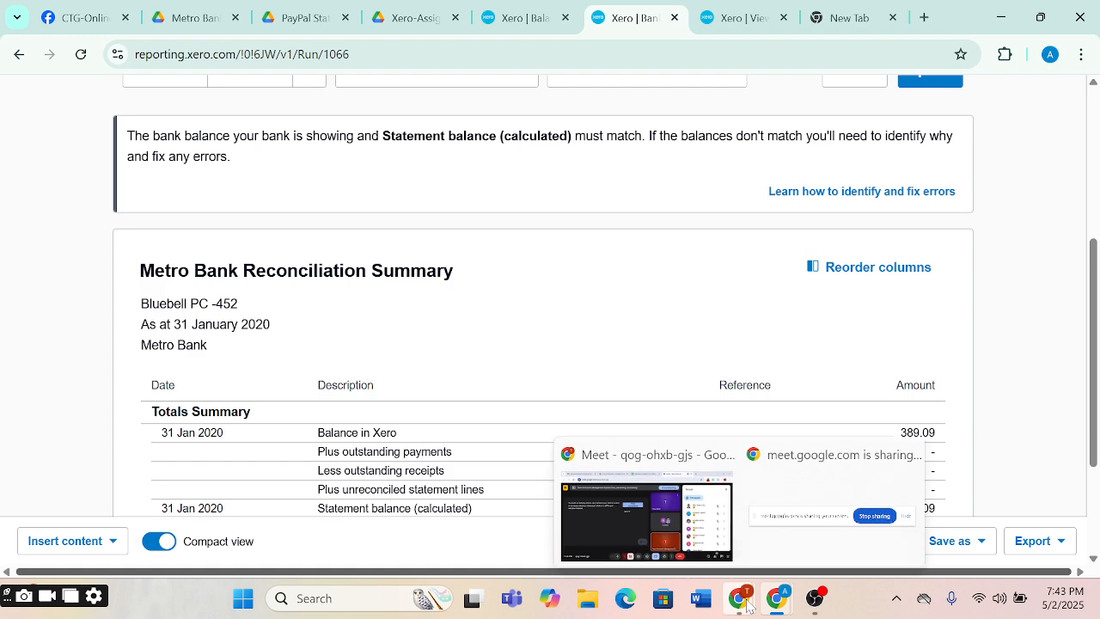
{"action": "left_click", "coordinate": [667, 521]}
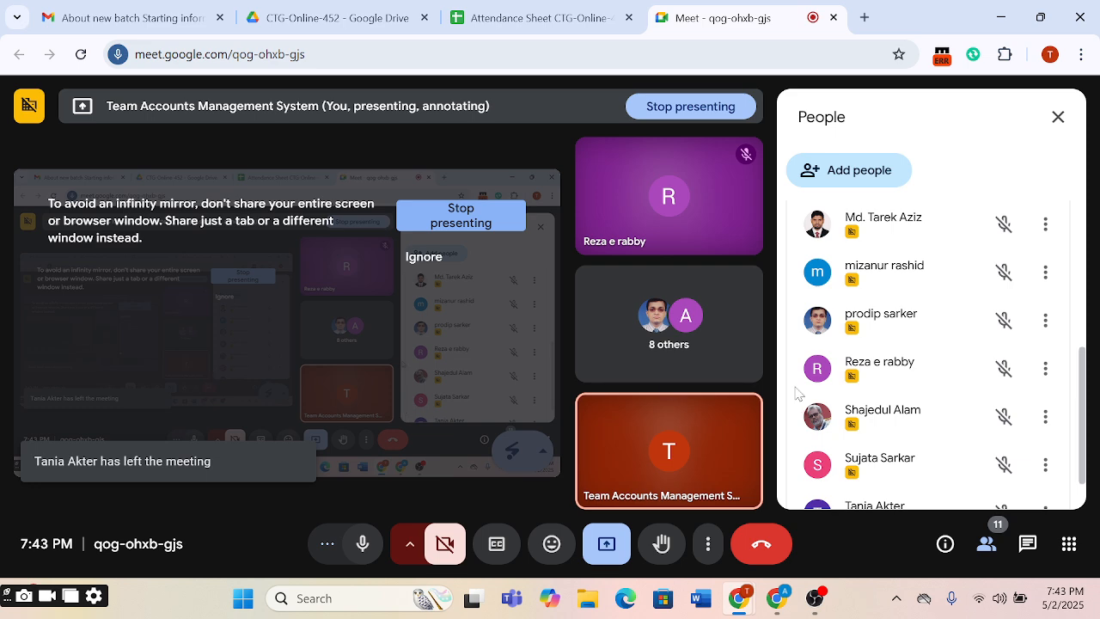
{"action": "scroll", "coordinate": [860, 415], "scroll_direction": "down", "scroll_amount": 1}
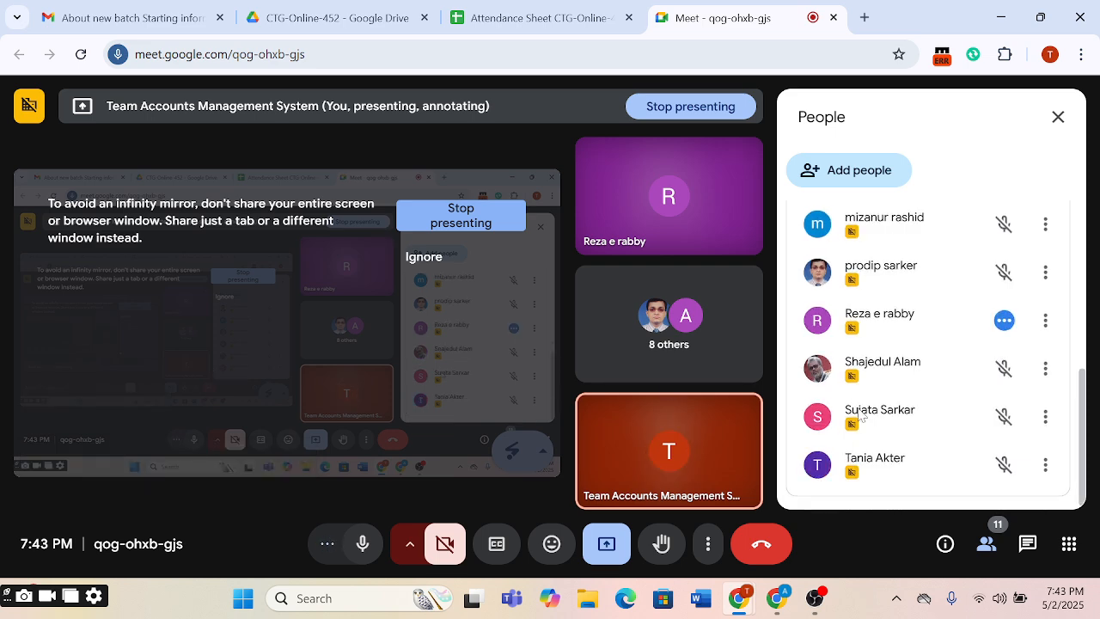
{"action": "scroll", "coordinate": [862, 417], "scroll_direction": "up", "scroll_amount": 4}
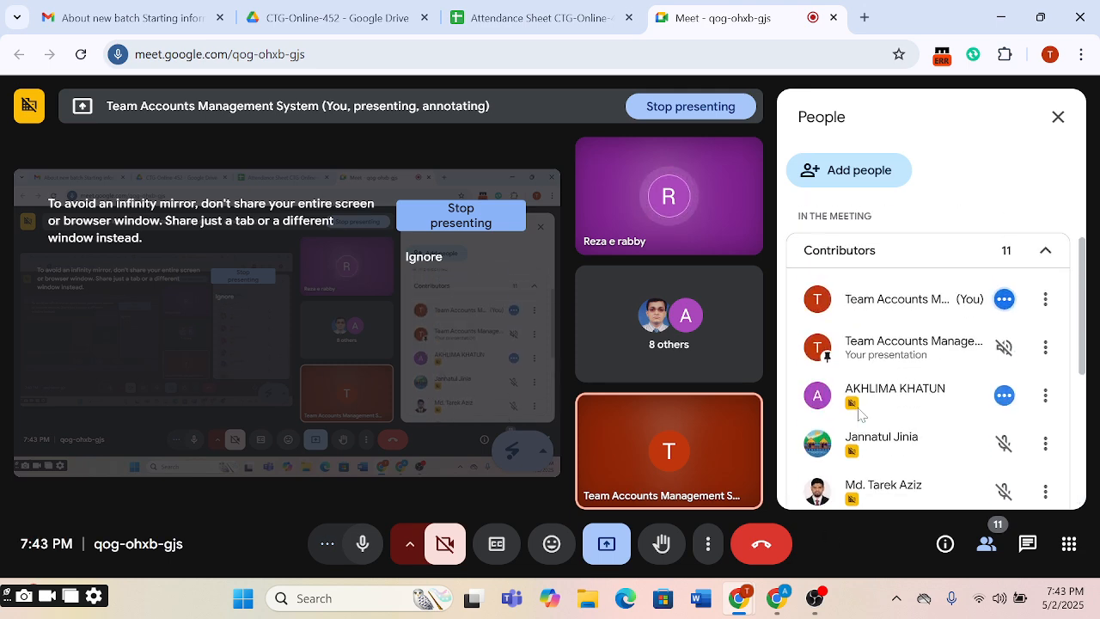
{"action": "mouse_move", "coordinate": [784, 592]}
{"action": "left_click", "coordinate": [680, 507]}
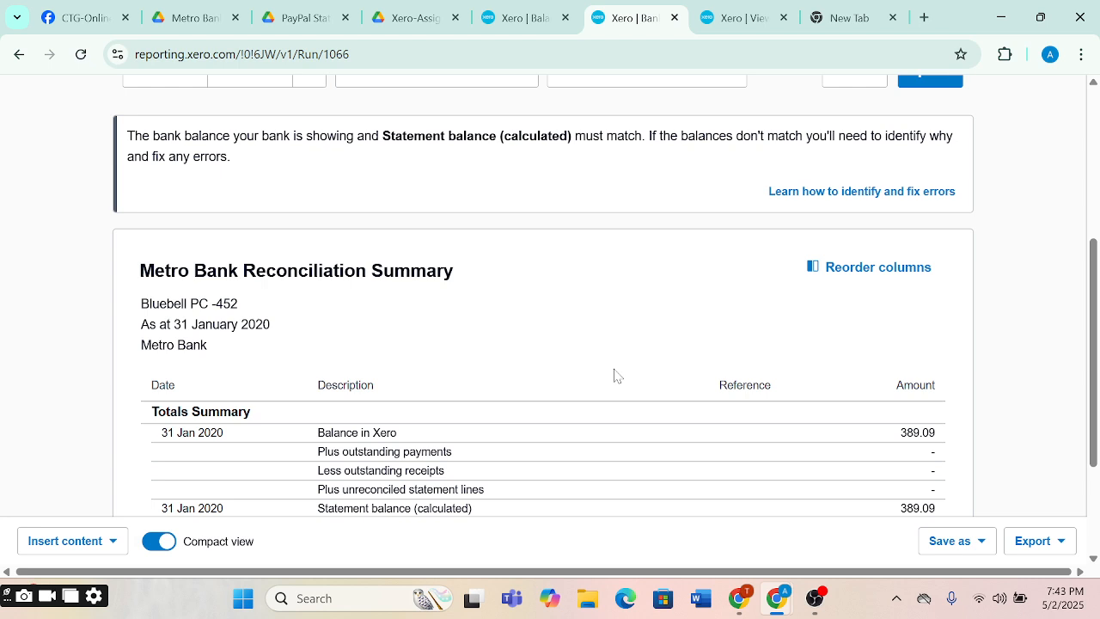
Step: Switch to the PayPal Statements folder in Google Drive, enter its subfolder, and open PayPal-Feb-2020.xlsx
{"action": "scroll", "coordinate": [614, 376], "scroll_direction": "up", "scroll_amount": 4}
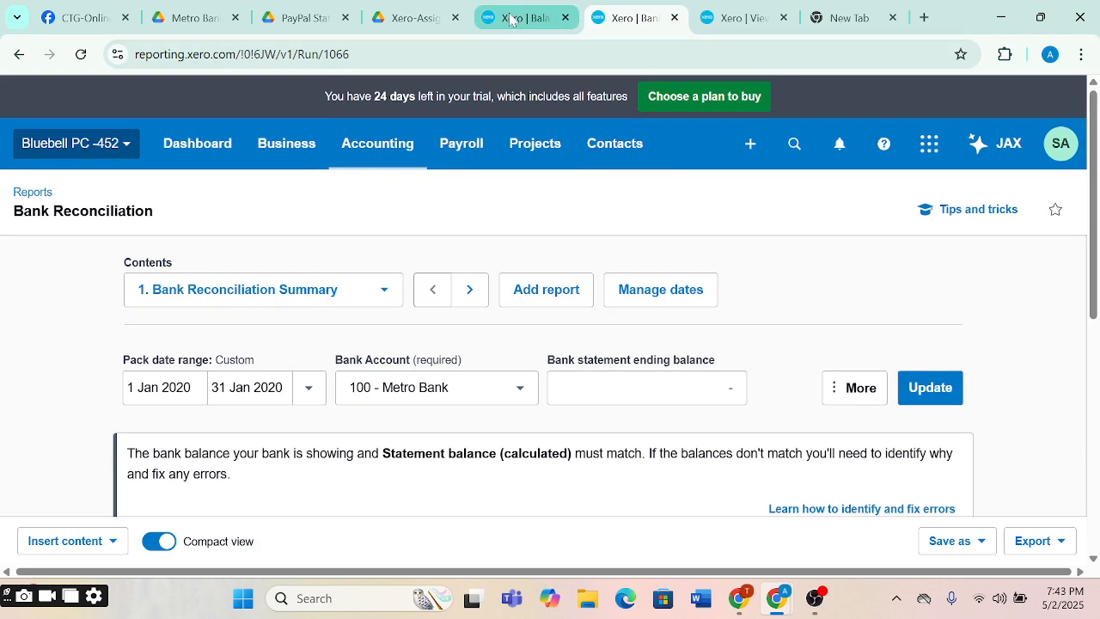
{"action": "left_click", "coordinate": [301, 17]}
{"action": "double_click", "coordinate": [394, 392]}
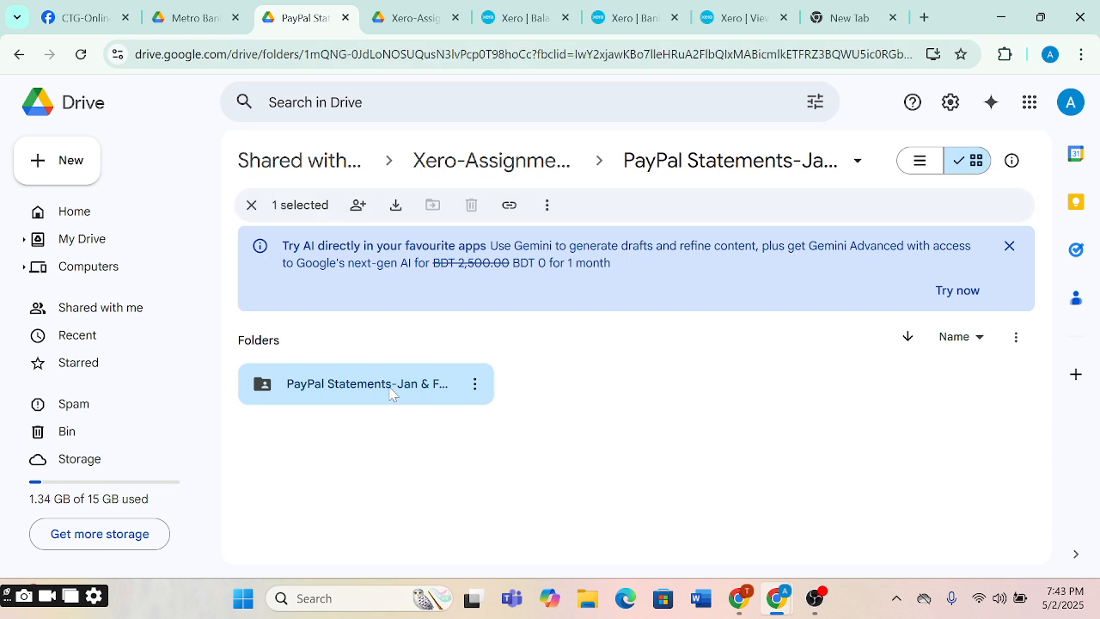
{"action": "scroll", "coordinate": [389, 394], "scroll_direction": "down", "scroll_amount": 1}
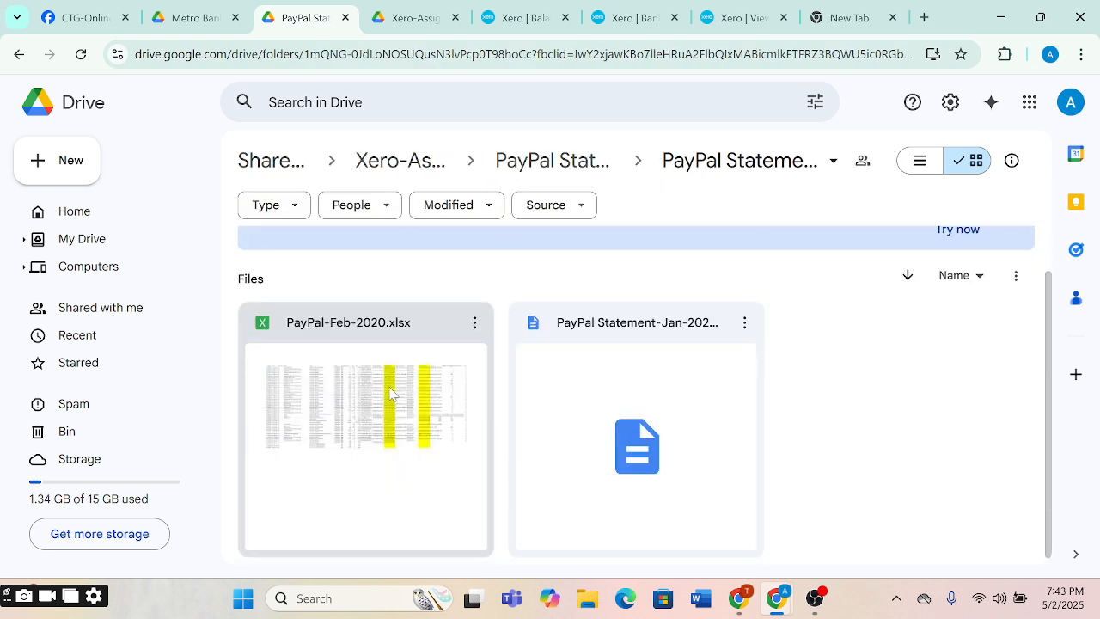
{"action": "double_click", "coordinate": [422, 425]}
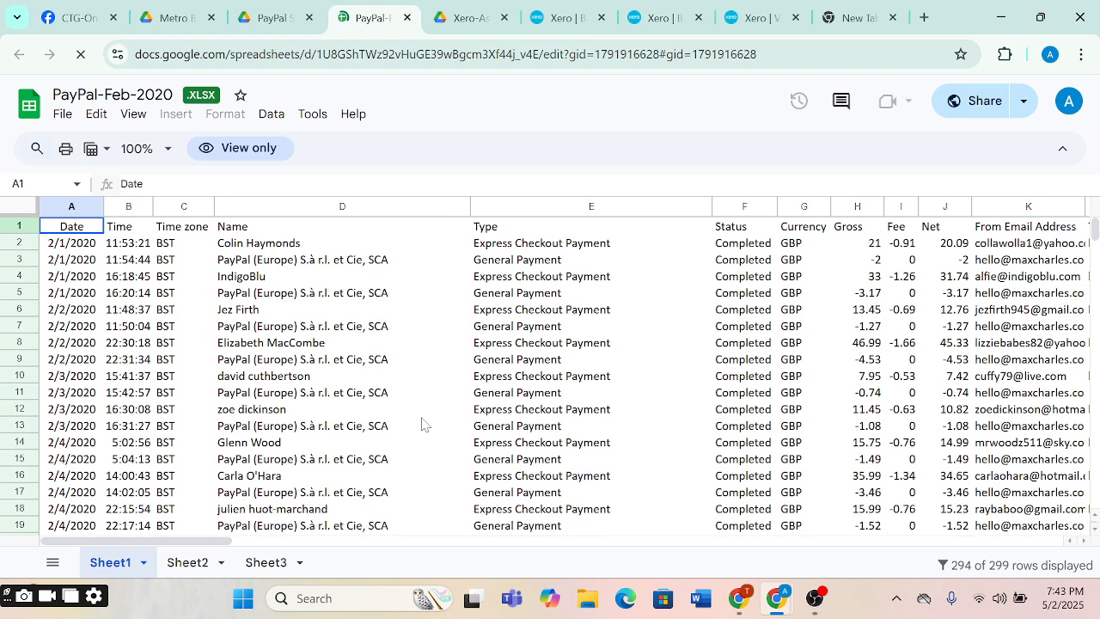
Step: Switch to the Google Meet call to check on the participants and return to the PayPal-Feb-2020 spreadsheet
{"action": "mouse_move", "coordinate": [739, 598]}
{"action": "left_click", "coordinate": [636, 515]}
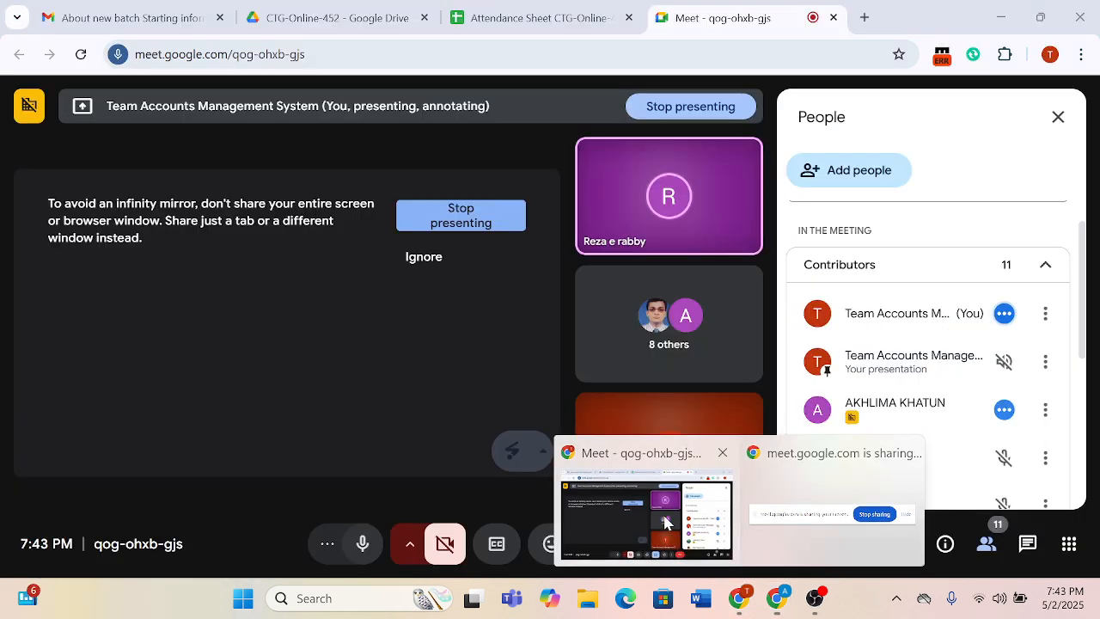
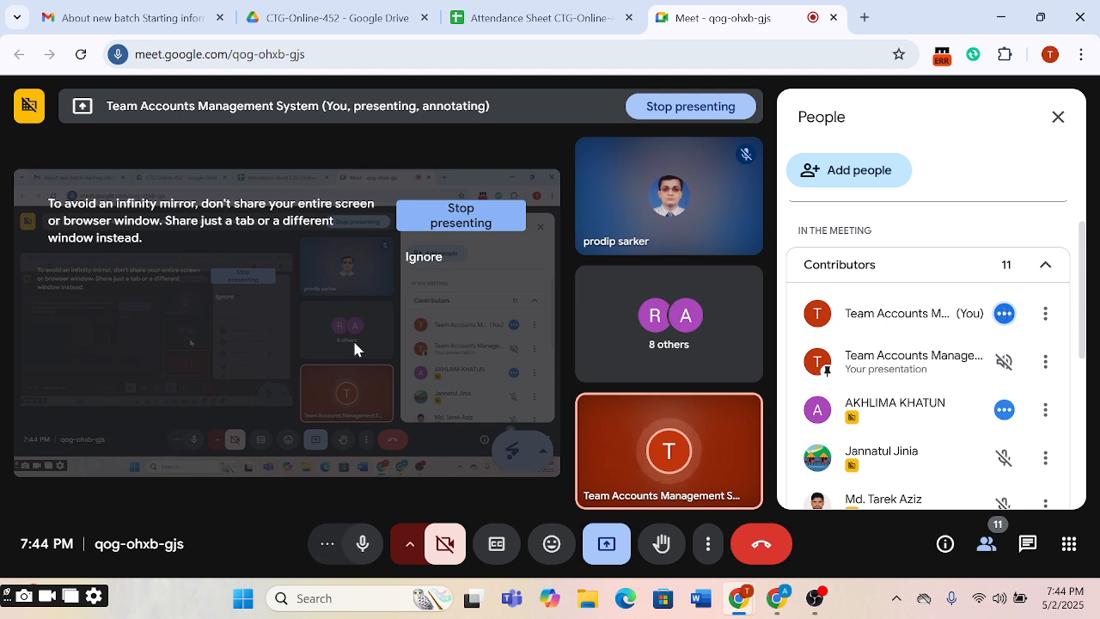
{"action": "mouse_move", "coordinate": [777, 597]}
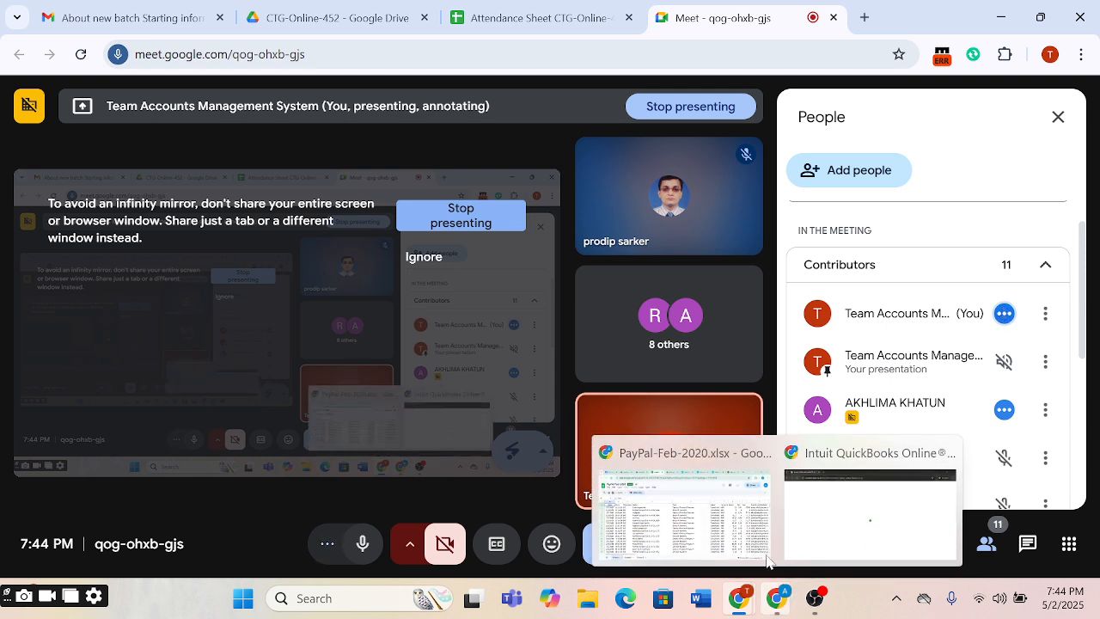
{"action": "left_click", "coordinate": [768, 561]}
Step: Examine the PayPal-Feb-2020 transaction rows and the columns across to the invoice number, balance and address fields
{"action": "scroll", "coordinate": [467, 419], "scroll_direction": "down", "scroll_amount": 2}
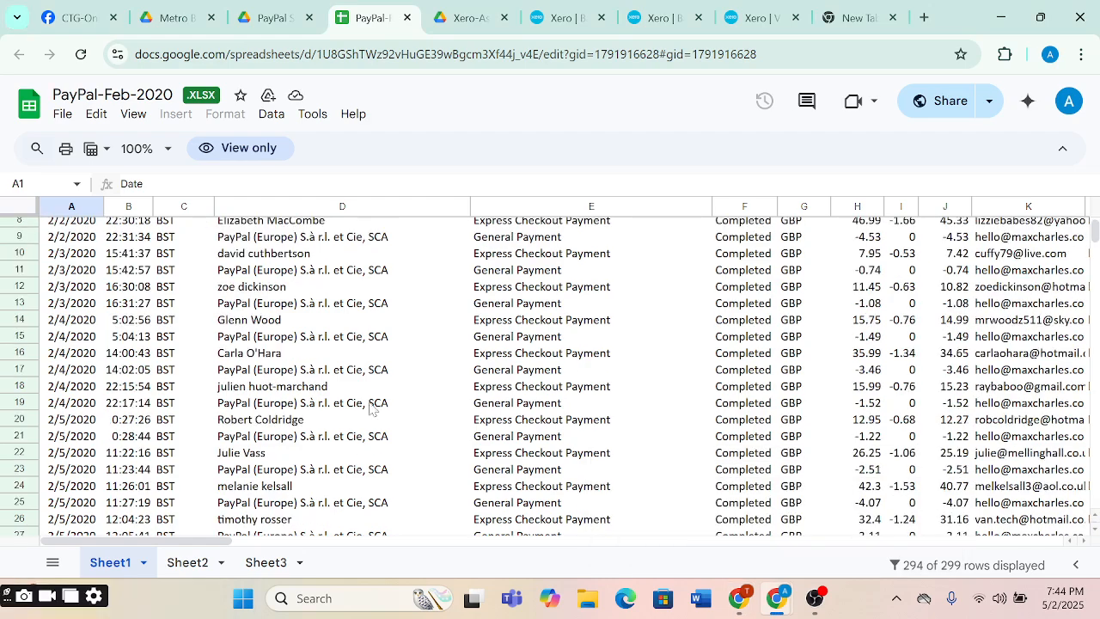
{"action": "scroll", "coordinate": [344, 405], "scroll_direction": "up", "scroll_amount": 2}
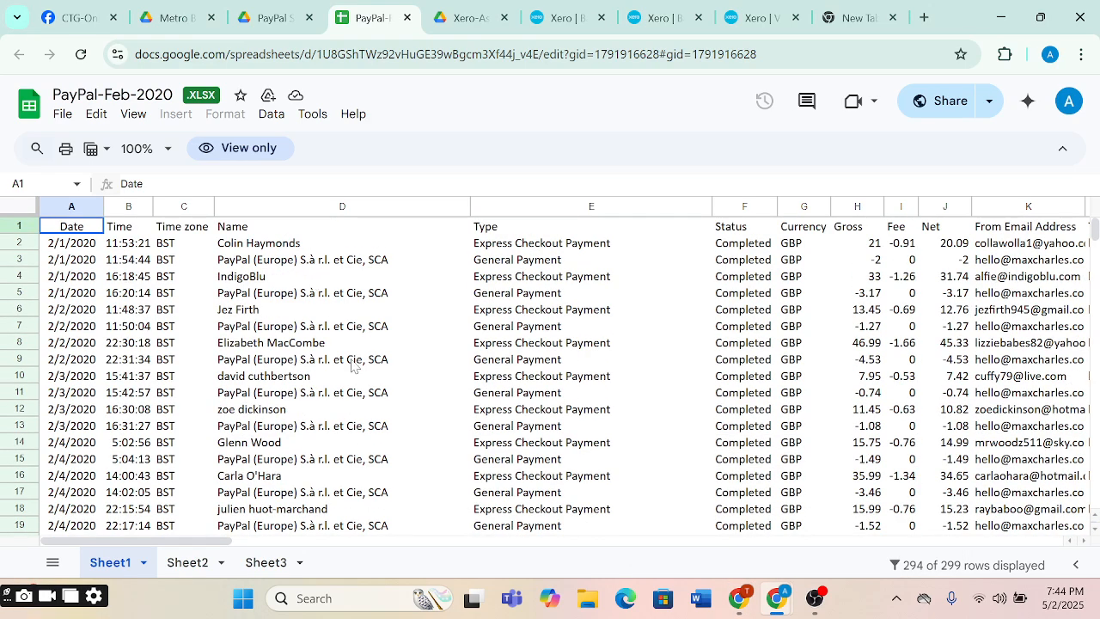
{"action": "scroll", "coordinate": [351, 367], "scroll_direction": "down", "scroll_amount": 3}
{"action": "scroll", "coordinate": [352, 367], "scroll_direction": "up", "scroll_amount": 2}
{"action": "scroll", "coordinate": [352, 367], "scroll_direction": "up", "scroll_amount": 1}
{"action": "scroll", "coordinate": [352, 368], "scroll_direction": "right", "scroll_amount": 10}
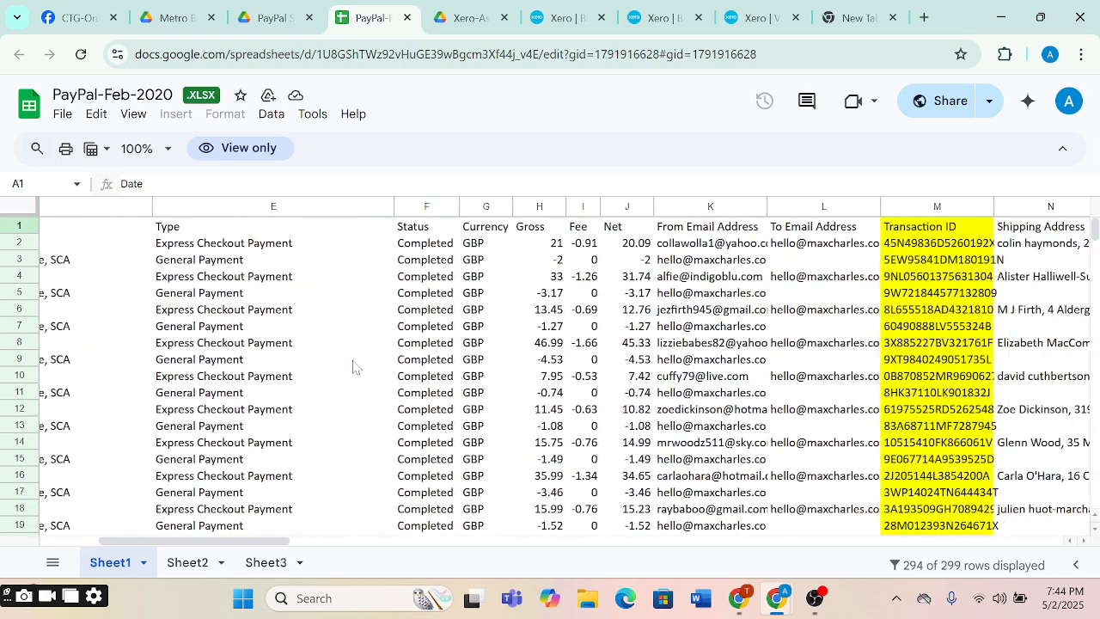
{"action": "scroll", "coordinate": [352, 367], "scroll_direction": "right", "scroll_amount": 10}
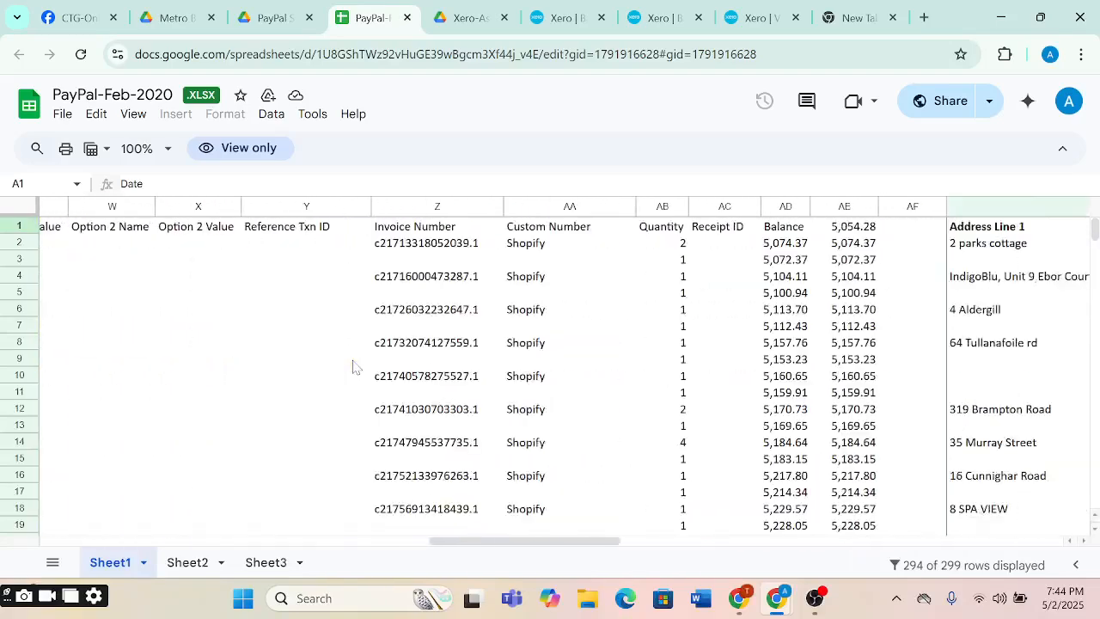
{"action": "scroll", "coordinate": [352, 367], "scroll_direction": "left", "scroll_amount": 20}
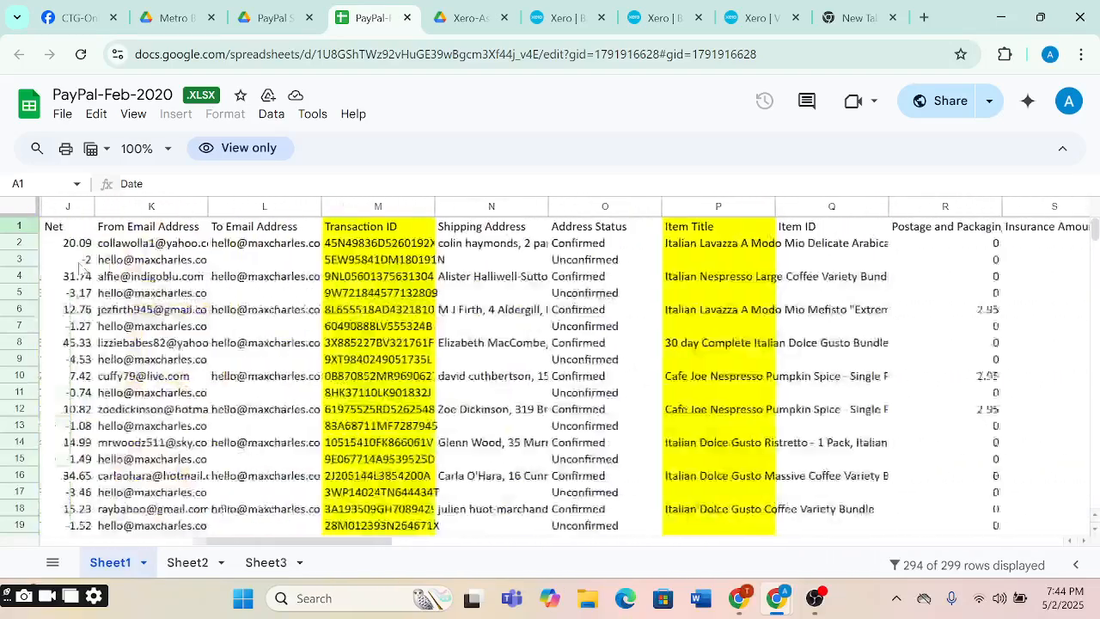
Step: Download PayPal-Feb-2020 as an .xlsx file, open the downloaded copy in Excel, and enable editing
{"action": "left_click", "coordinate": [61, 117]}
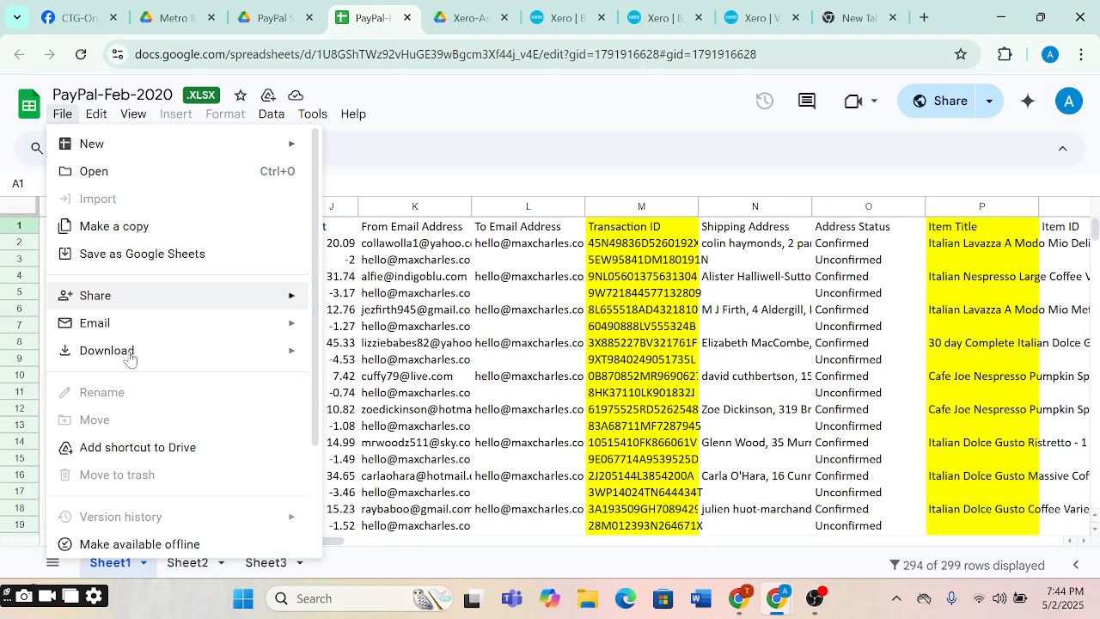
{"action": "mouse_move", "coordinate": [130, 351]}
{"action": "left_click", "coordinate": [387, 358]}
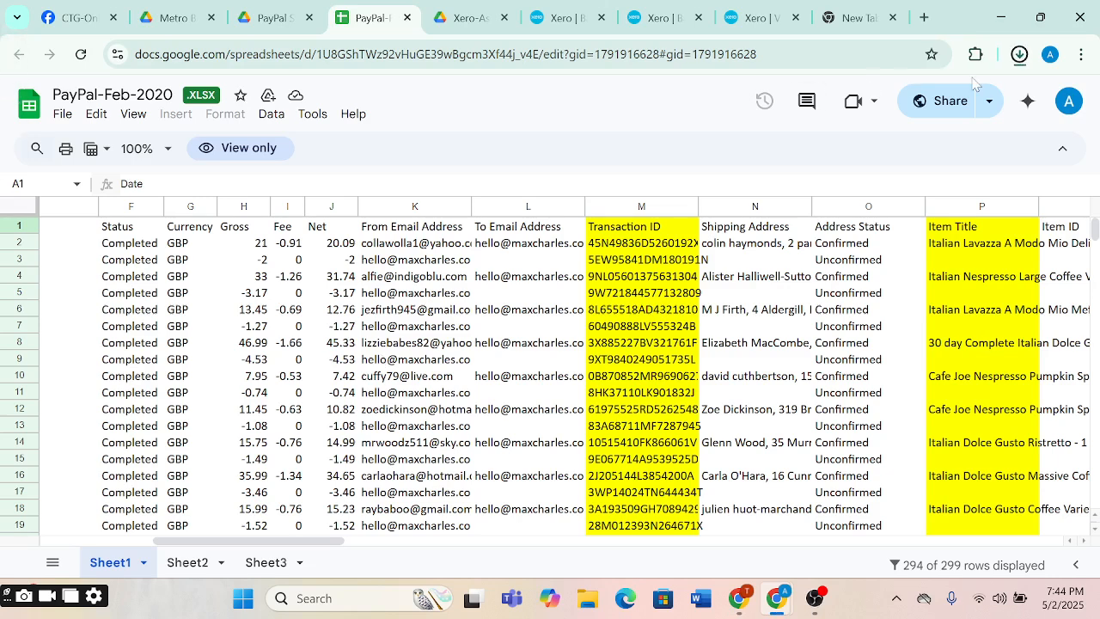
{"action": "left_click", "coordinate": [1018, 59]}
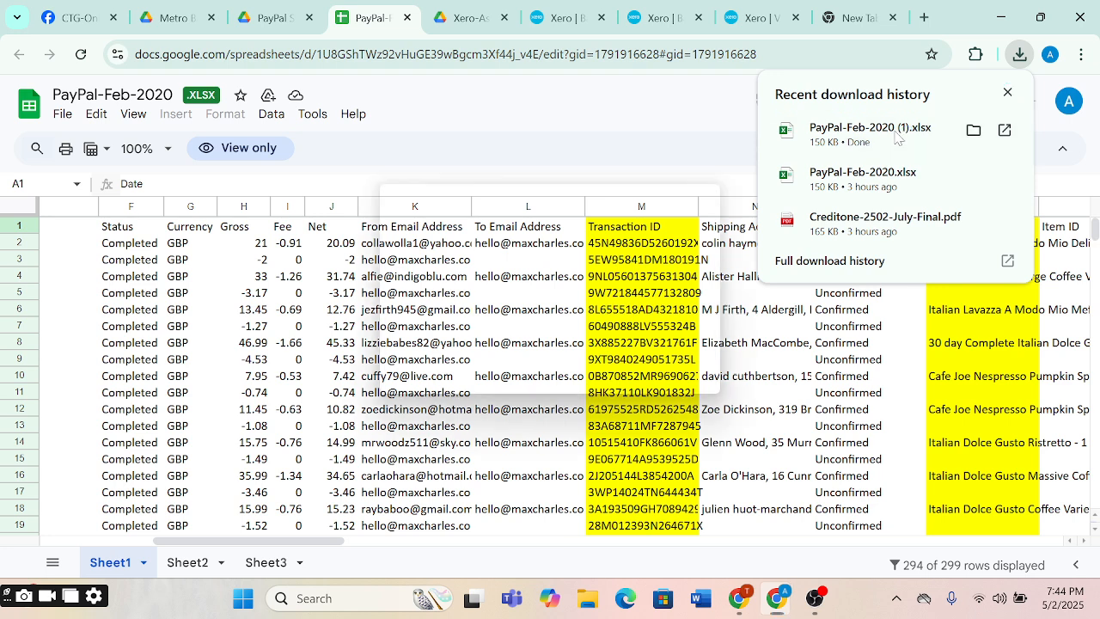
{"action": "left_click", "coordinate": [870, 128]}
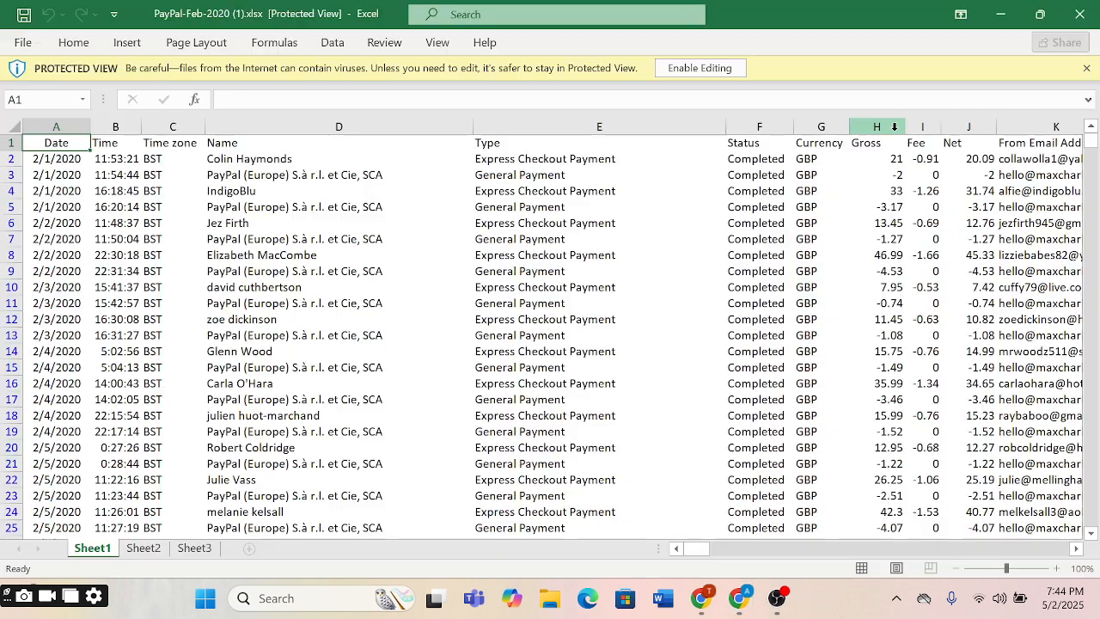
{"action": "left_click", "coordinate": [710, 69]}
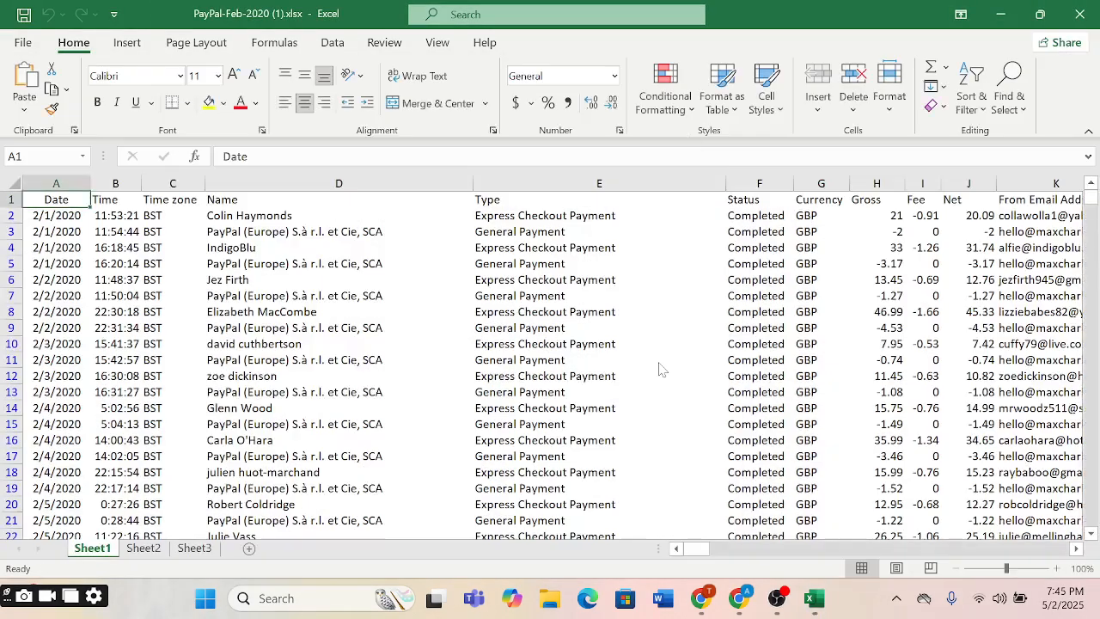
Step: Apply the Balance Impact filter with Credit and Debit included and Memo excluded
{"action": "scroll", "coordinate": [659, 362], "scroll_direction": "down", "scroll_amount": 2}
{"action": "scroll", "coordinate": [658, 363], "scroll_direction": "up", "scroll_amount": 2}
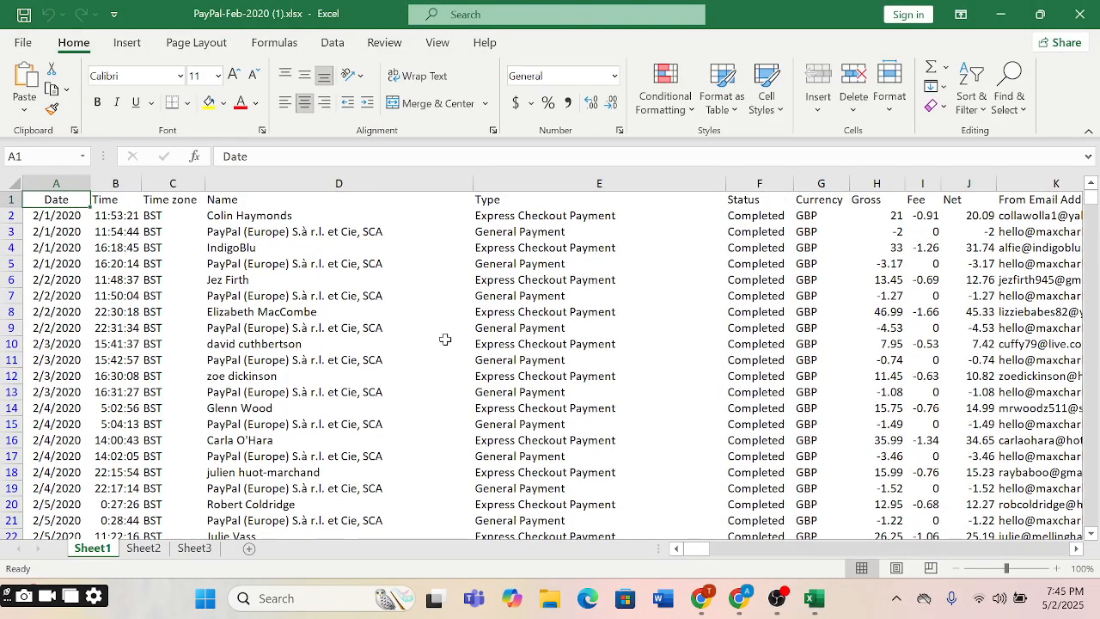
{"action": "scroll", "coordinate": [446, 339], "scroll_direction": "right", "scroll_amount": 10}
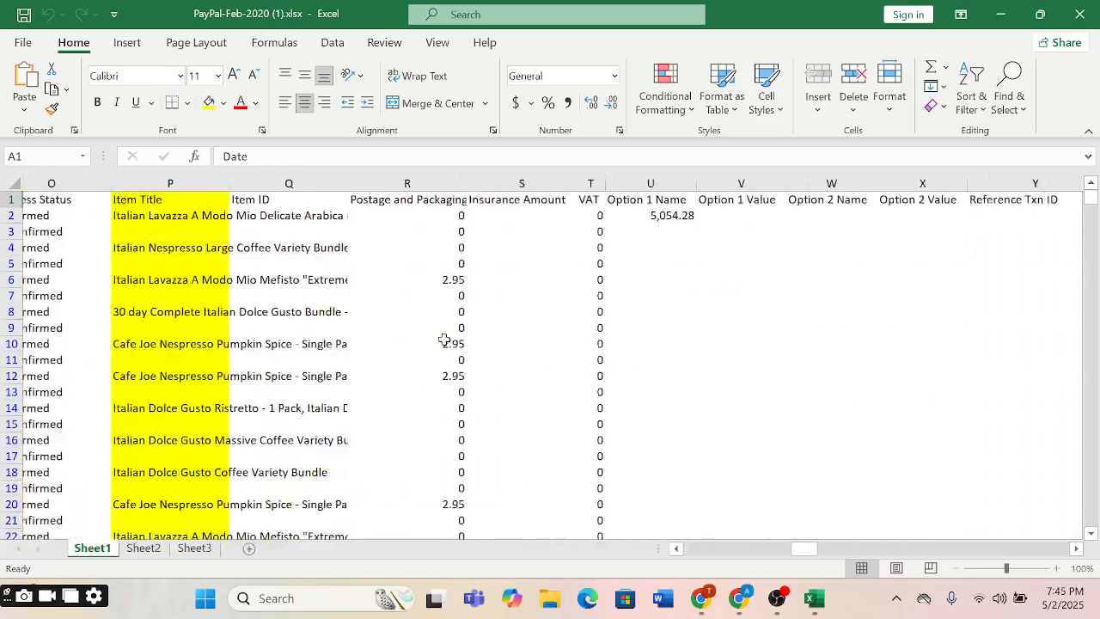
{"action": "scroll", "coordinate": [444, 339], "scroll_direction": "right", "scroll_amount": 10}
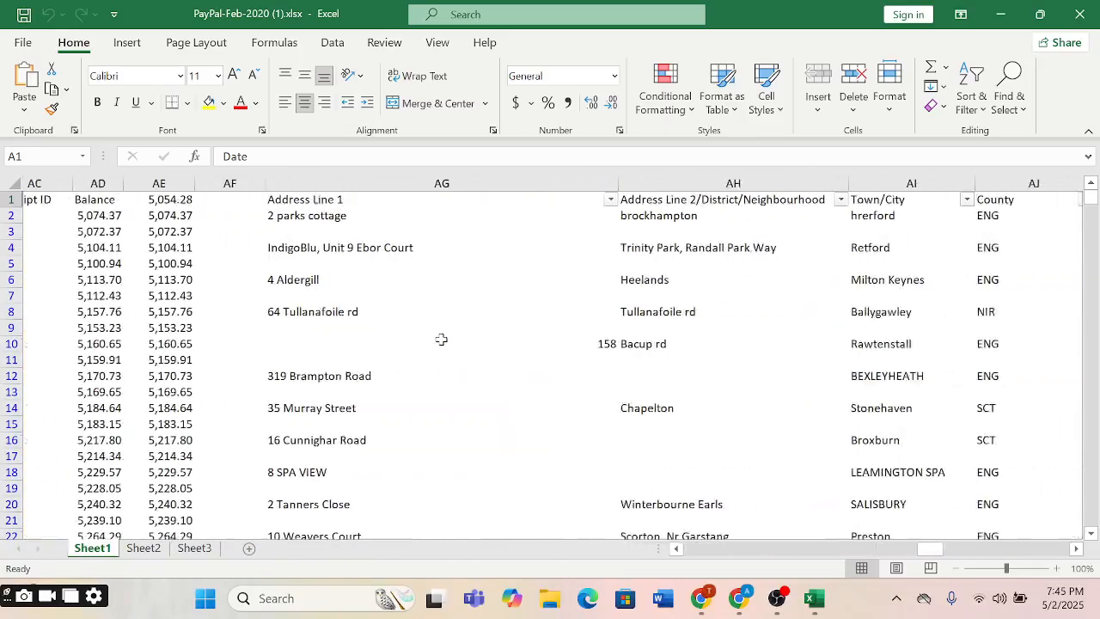
{"action": "scroll", "coordinate": [441, 340], "scroll_direction": "right", "scroll_amount": 10}
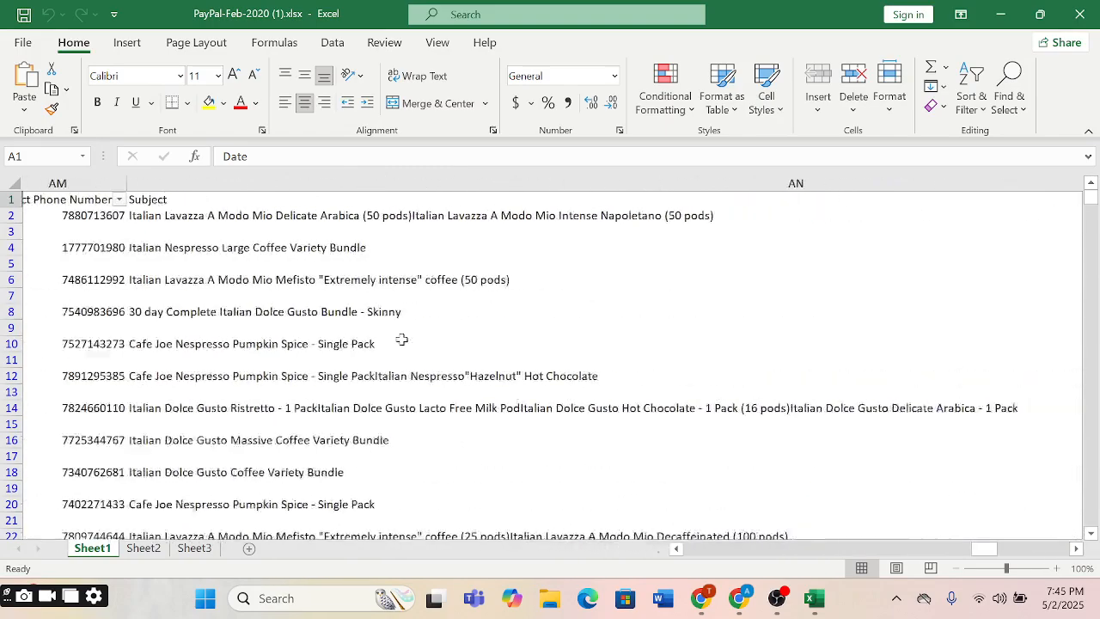
{"action": "scroll", "coordinate": [401, 340], "scroll_direction": "right", "scroll_amount": 8}
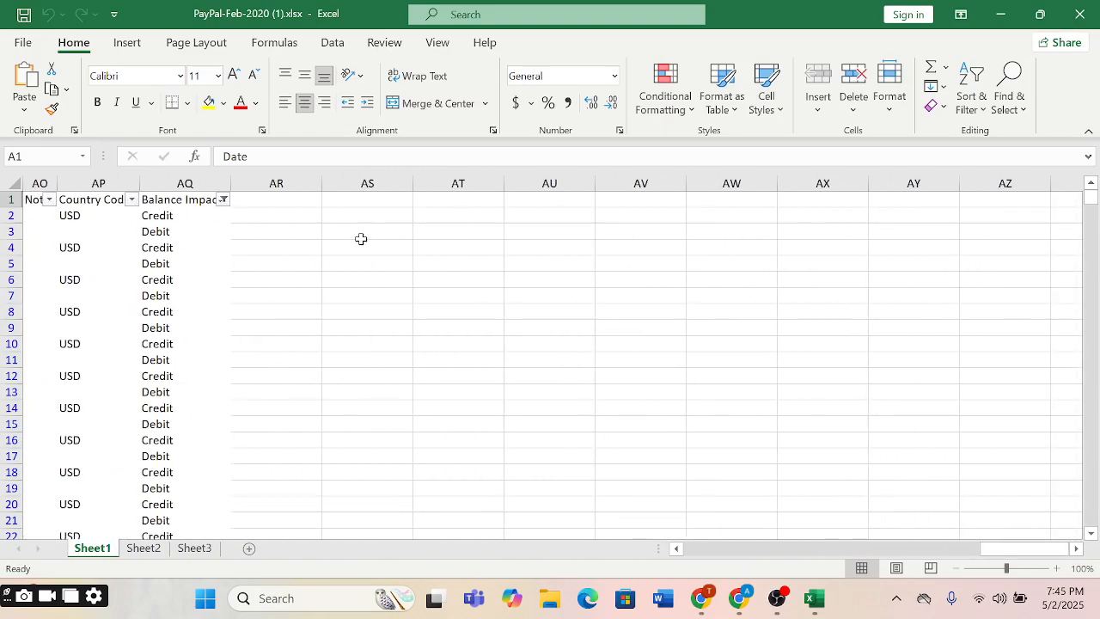
{"action": "left_click", "coordinate": [224, 200]}
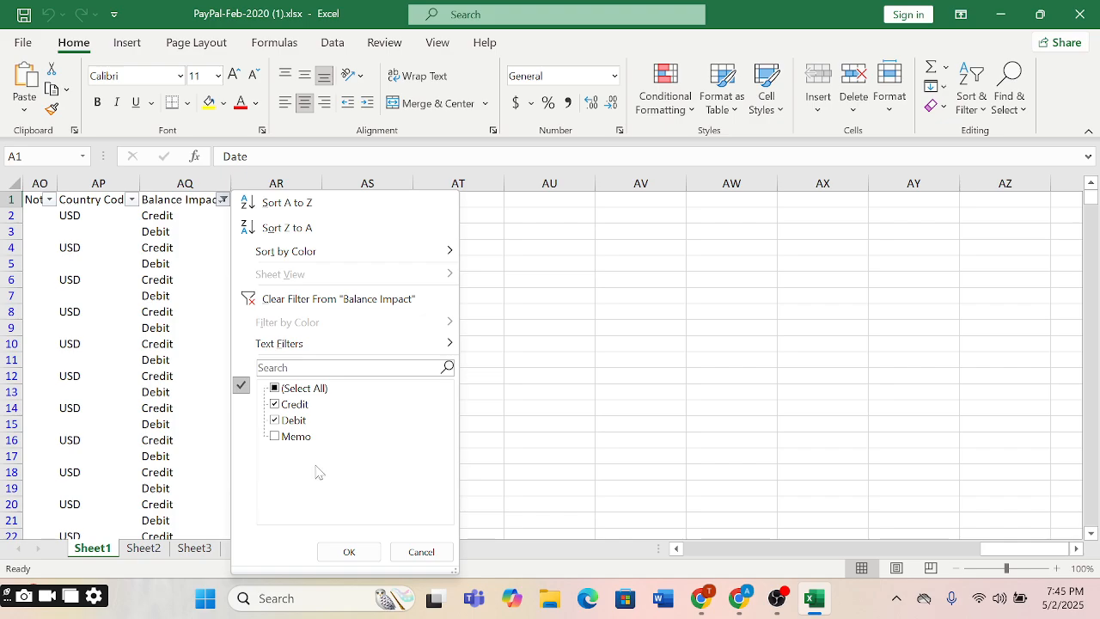
{"action": "left_click", "coordinate": [350, 550]}
Step: Copy the filtered Date column, header through row 300, from Sheet1 and paste it into column A of a new sheet
{"action": "scroll", "coordinate": [319, 476], "scroll_direction": "left", "scroll_amount": 1}
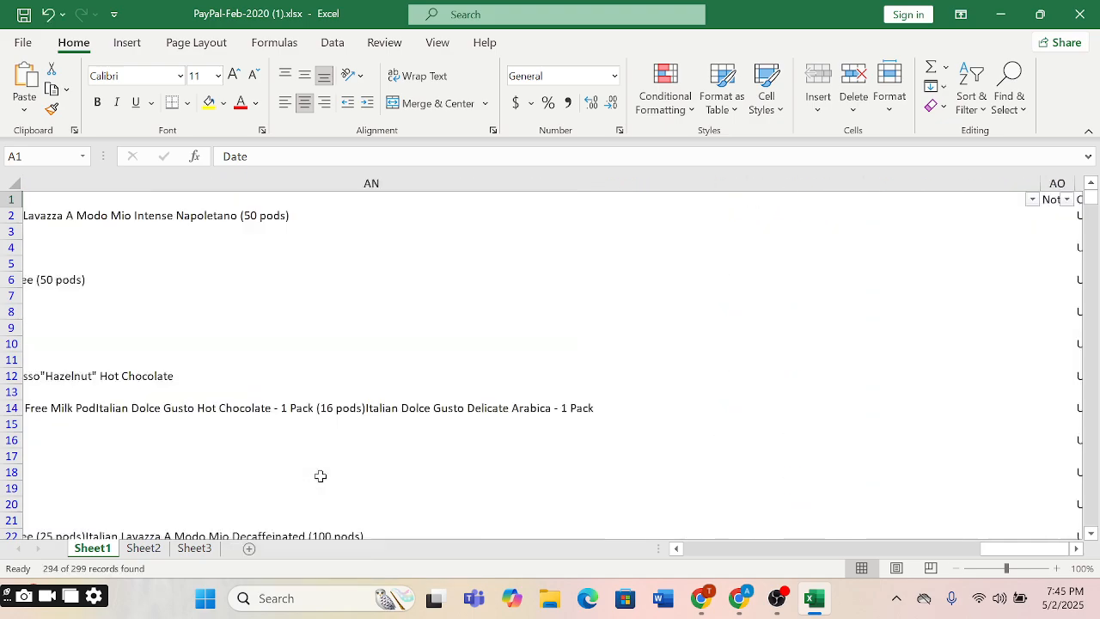
{"action": "scroll", "coordinate": [320, 476], "scroll_direction": "left", "scroll_amount": 15}
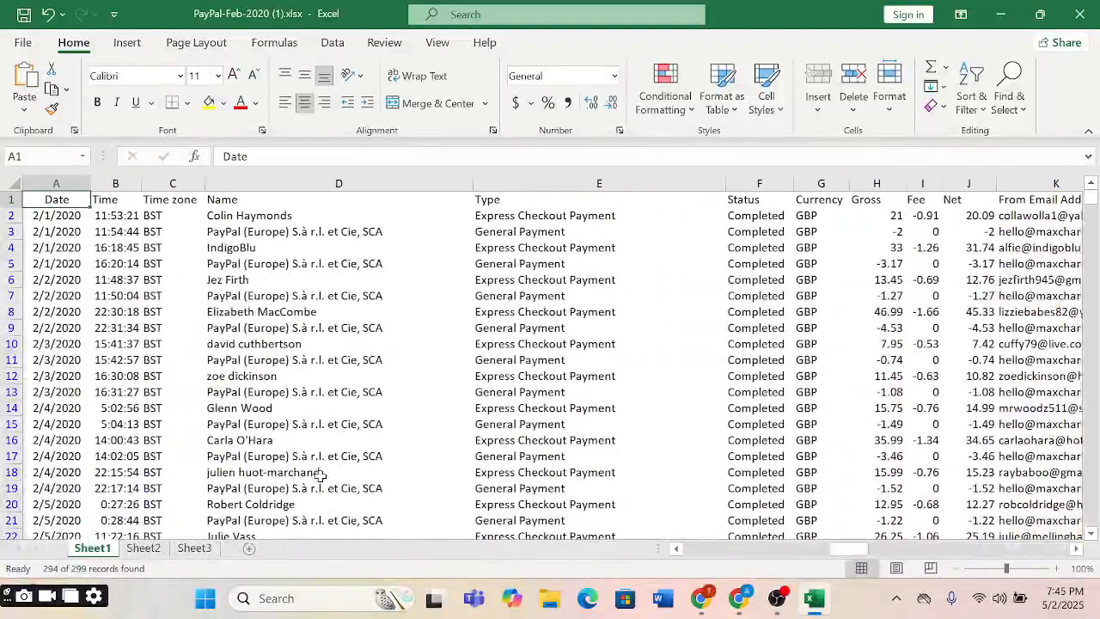
{"action": "left_click_drag", "start_coordinate": [56, 206], "coordinate": [69, 491]}
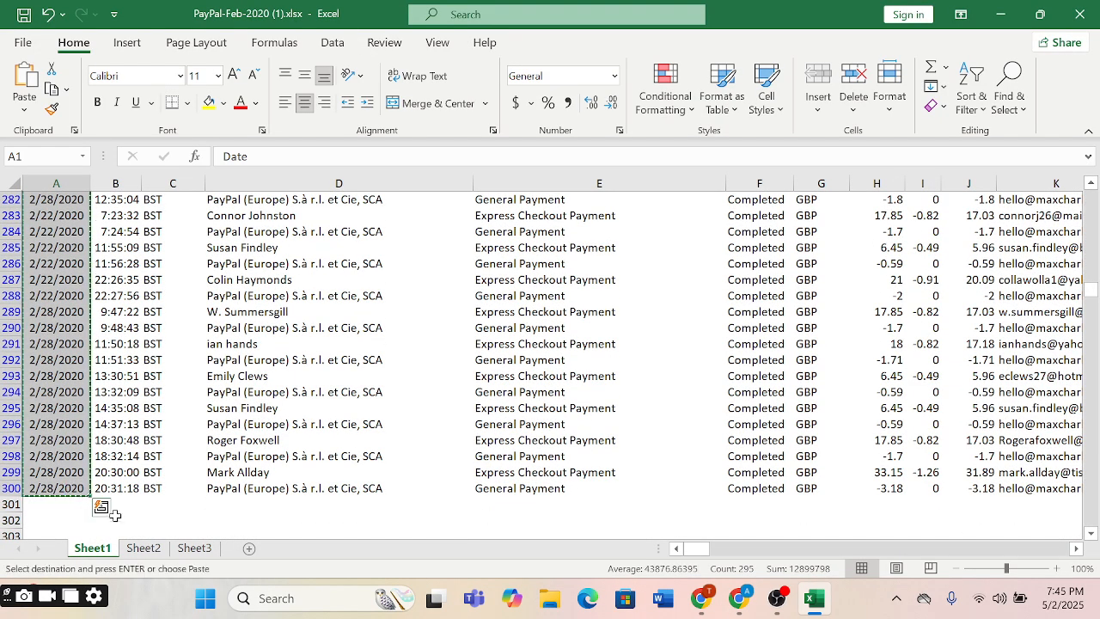
{"action": "left_click", "coordinate": [144, 548]}
{"action": "left_click", "coordinate": [196, 550]}
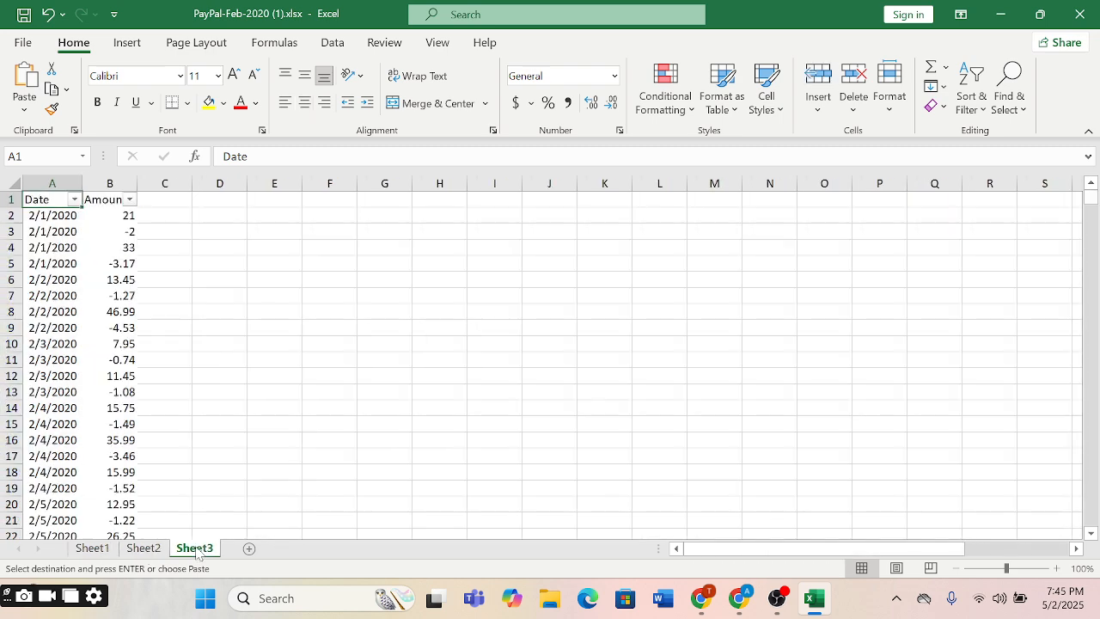
{"action": "left_click", "coordinate": [249, 550]}
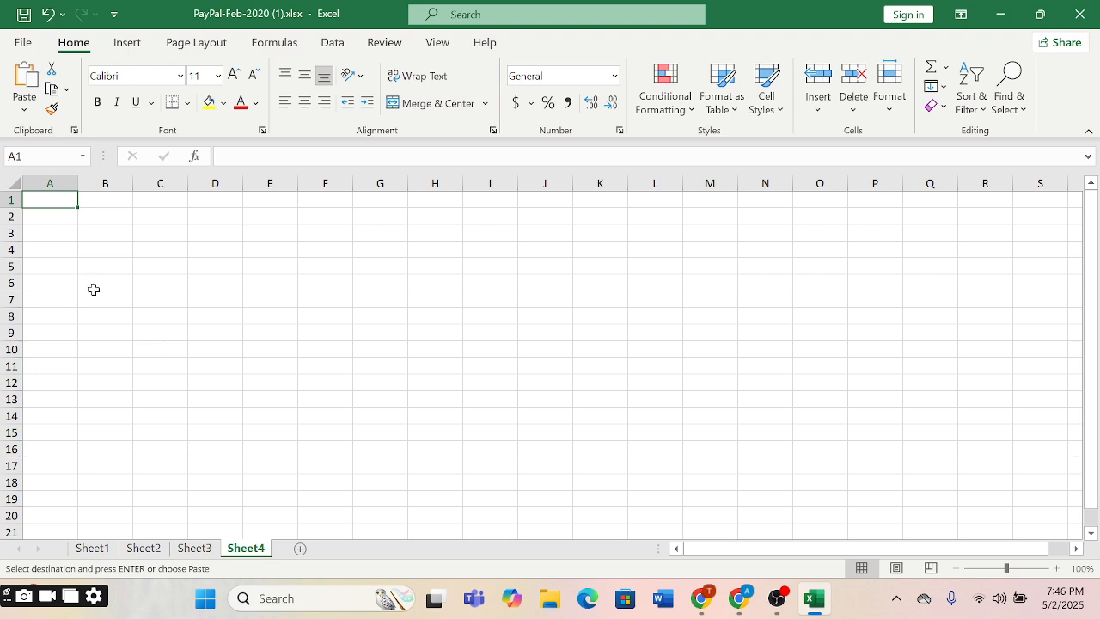
{"action": "key", "text": "ctrl+v"}
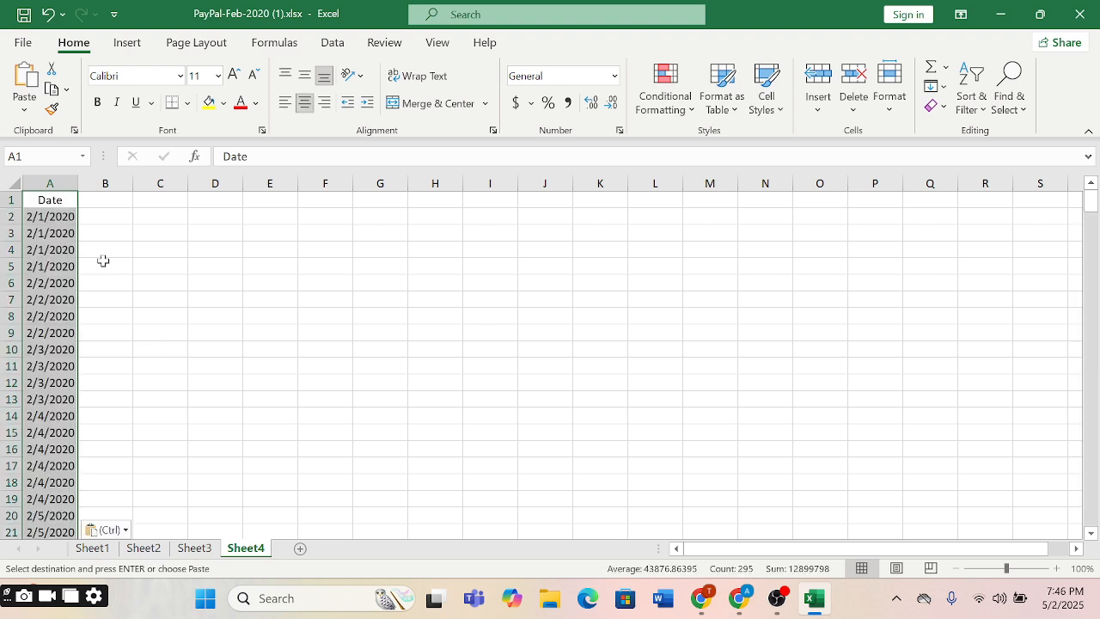
{"action": "left_click", "coordinate": [129, 299]}
Step: Return to the first rows of Sheet1 and examine the Gross, Fee, Net and Transaction ID columns
{"action": "left_click", "coordinate": [93, 548]}
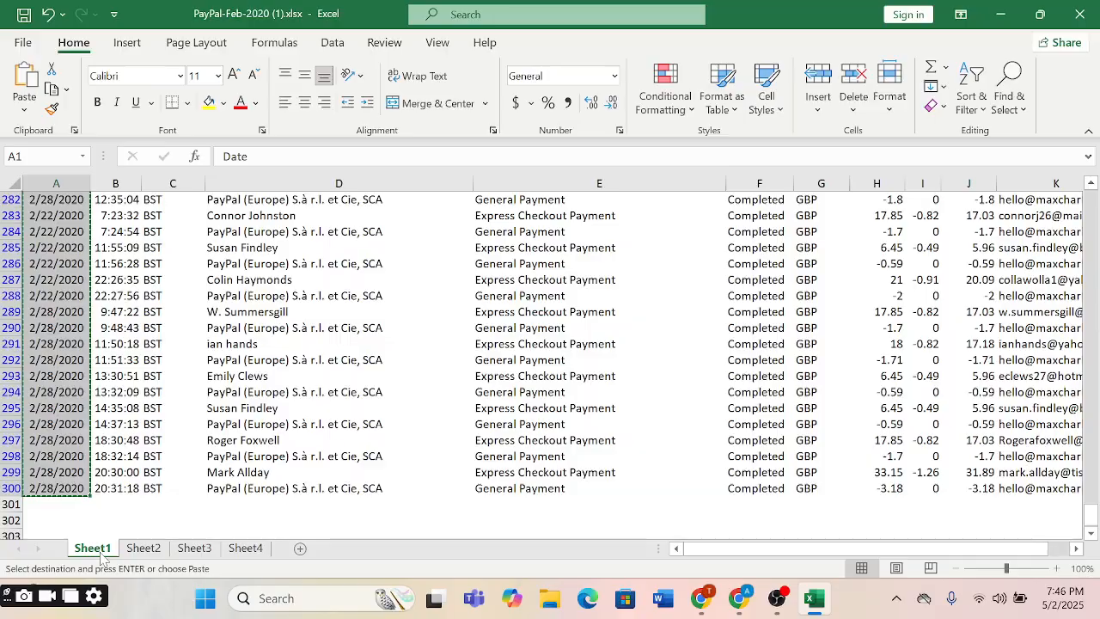
{"action": "scroll", "coordinate": [331, 384], "scroll_direction": "up", "scroll_amount": 6}
{"action": "scroll", "coordinate": [331, 385], "scroll_direction": "up", "scroll_amount": 20}
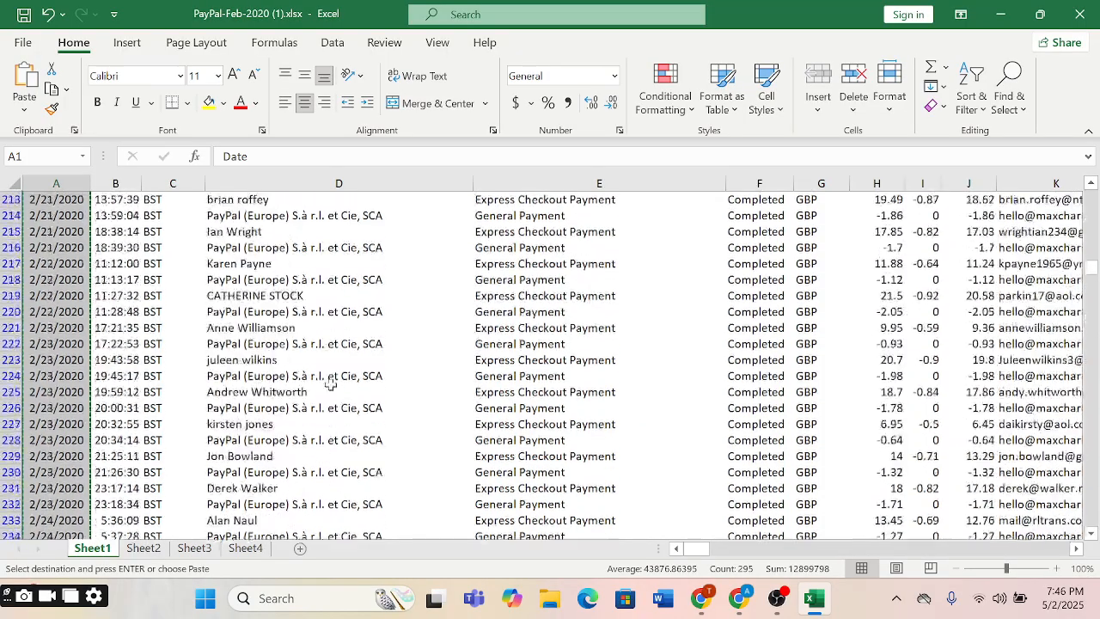
{"action": "scroll", "coordinate": [331, 384], "scroll_direction": "up", "scroll_amount": 20}
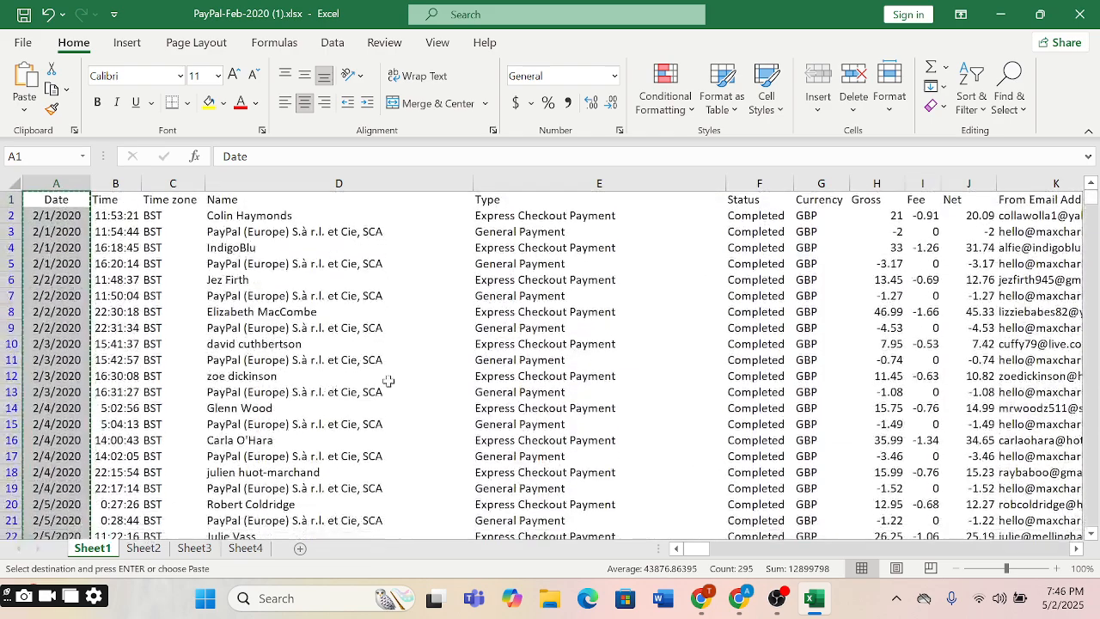
{"action": "scroll", "coordinate": [693, 396], "scroll_direction": "right", "scroll_amount": 5}
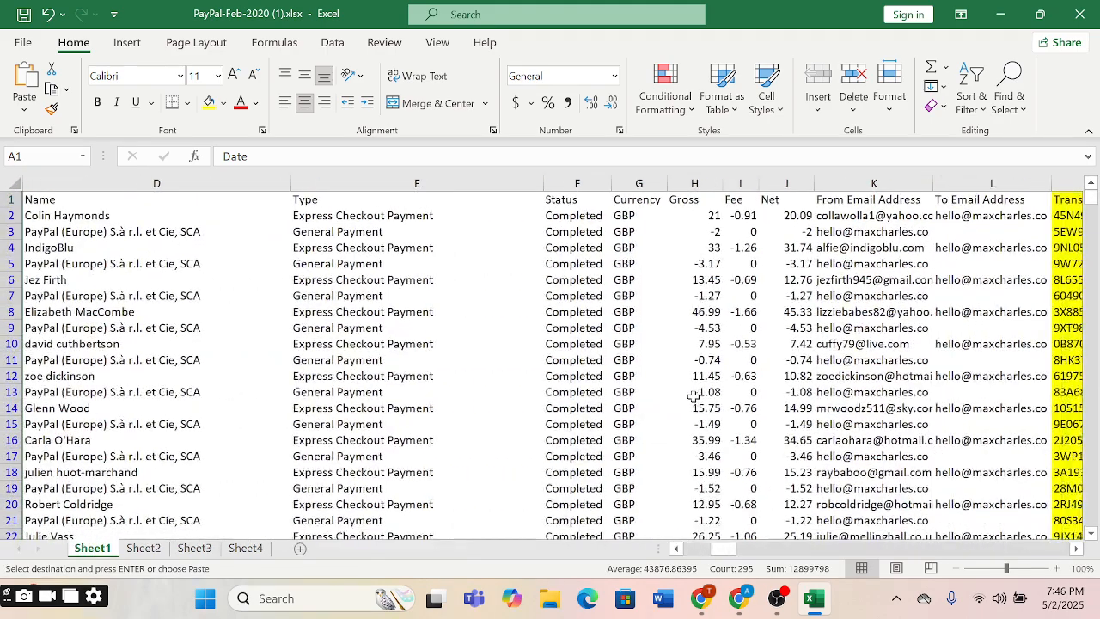
{"action": "scroll", "coordinate": [693, 396], "scroll_direction": "left", "scroll_amount": 2}
{"action": "scroll", "coordinate": [693, 396], "scroll_direction": "right", "scroll_amount": 2}
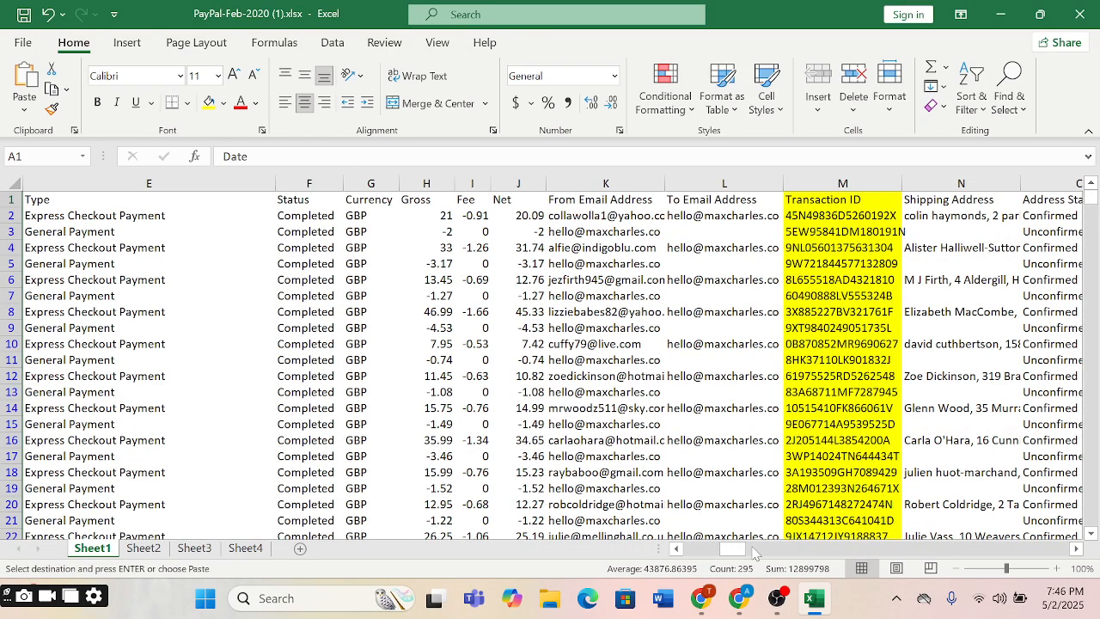
Step: Switch to the Google Meet call, look through the contributors list, and return to the Excel workbook
{"action": "mouse_move", "coordinate": [751, 612]}
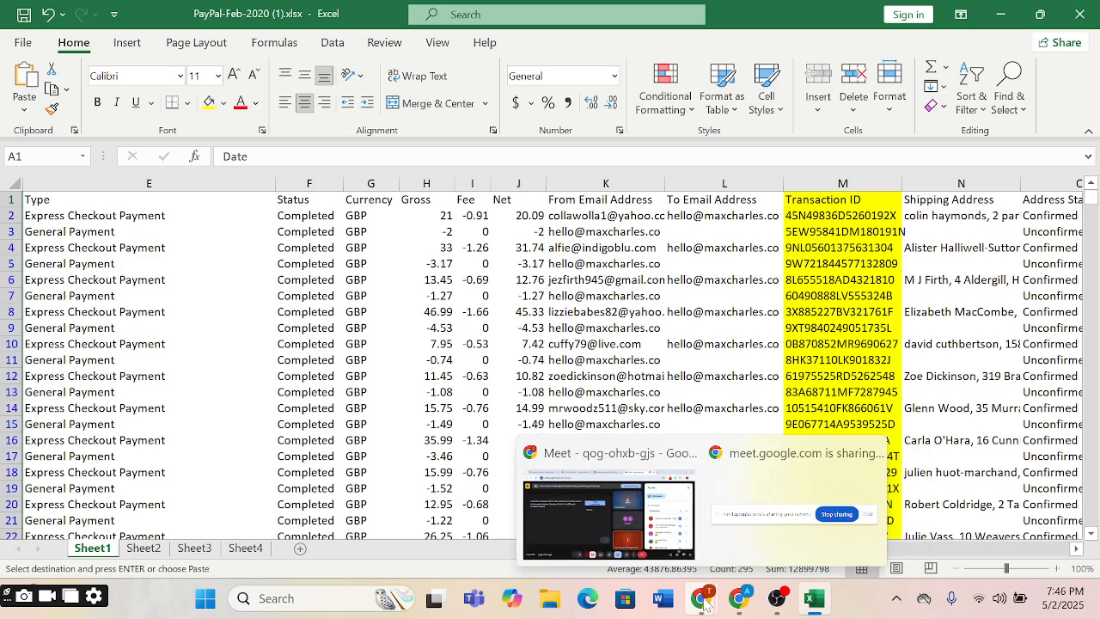
{"action": "left_click", "coordinate": [636, 511]}
{"action": "scroll", "coordinate": [856, 467], "scroll_direction": "down", "scroll_amount": 4}
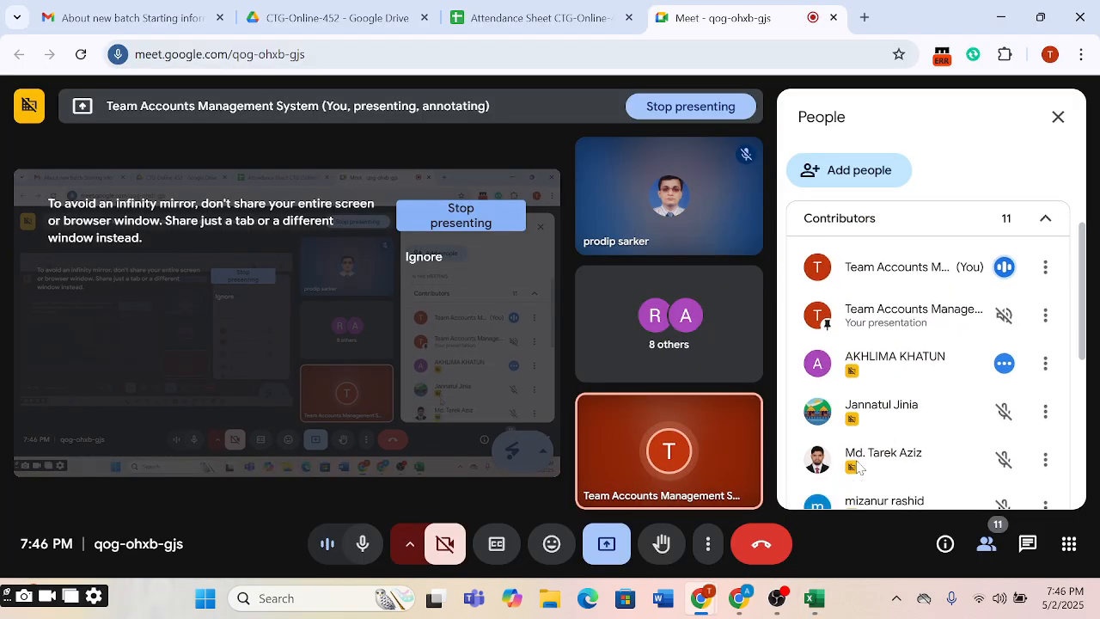
{"action": "scroll", "coordinate": [856, 467], "scroll_direction": "down", "scroll_amount": 1}
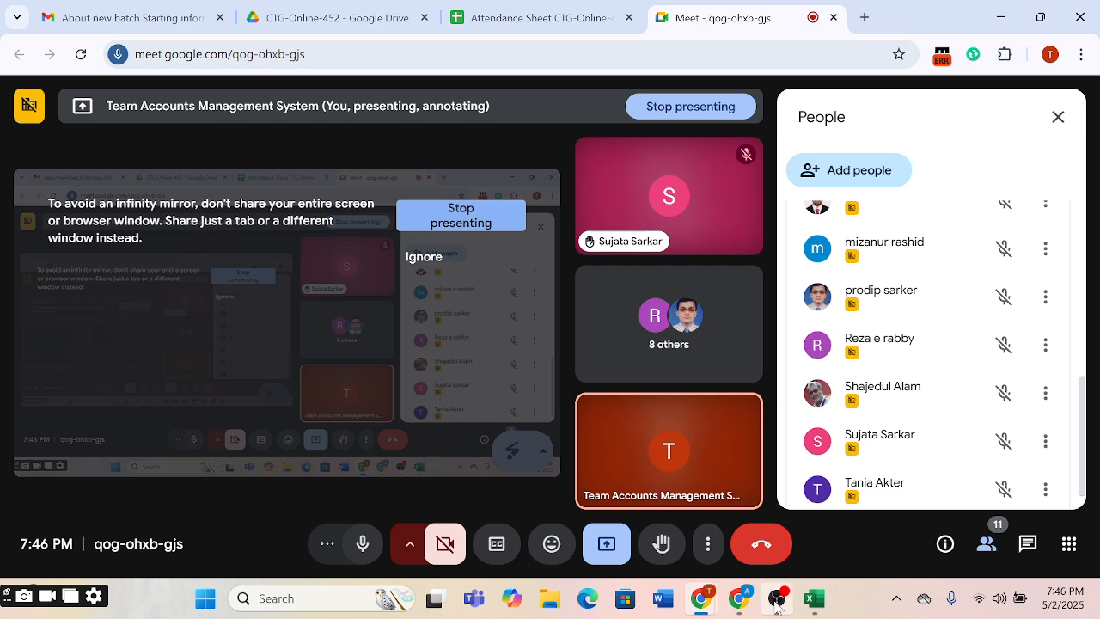
{"action": "left_click", "coordinate": [809, 604]}
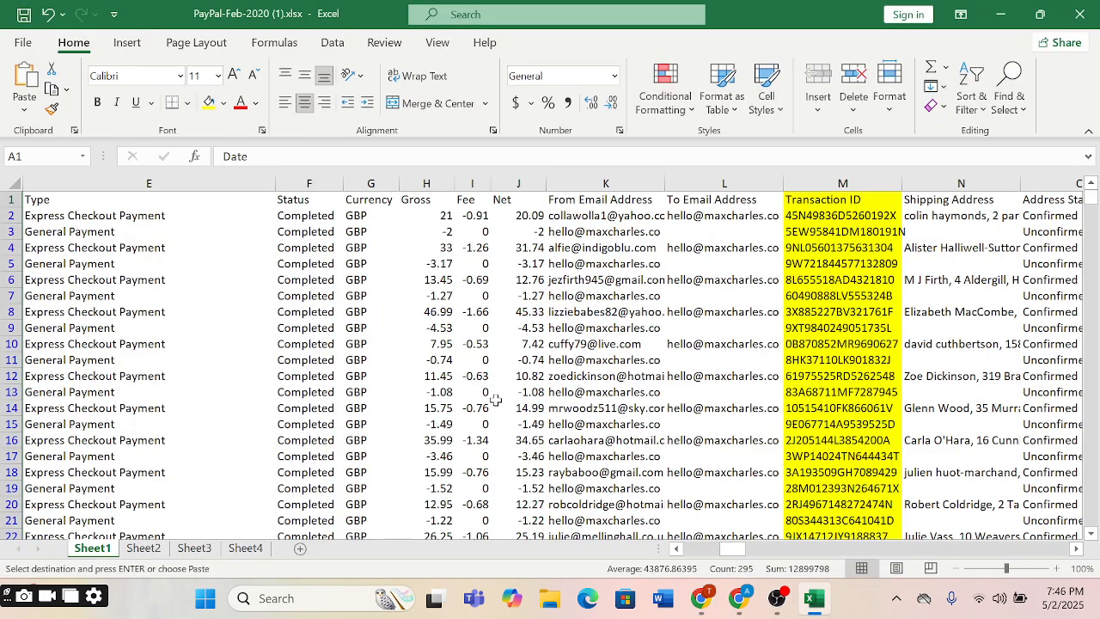
Step: Compare the Gross and Net amounts of the first transaction in row 2
{"action": "left_click", "coordinate": [443, 220]}
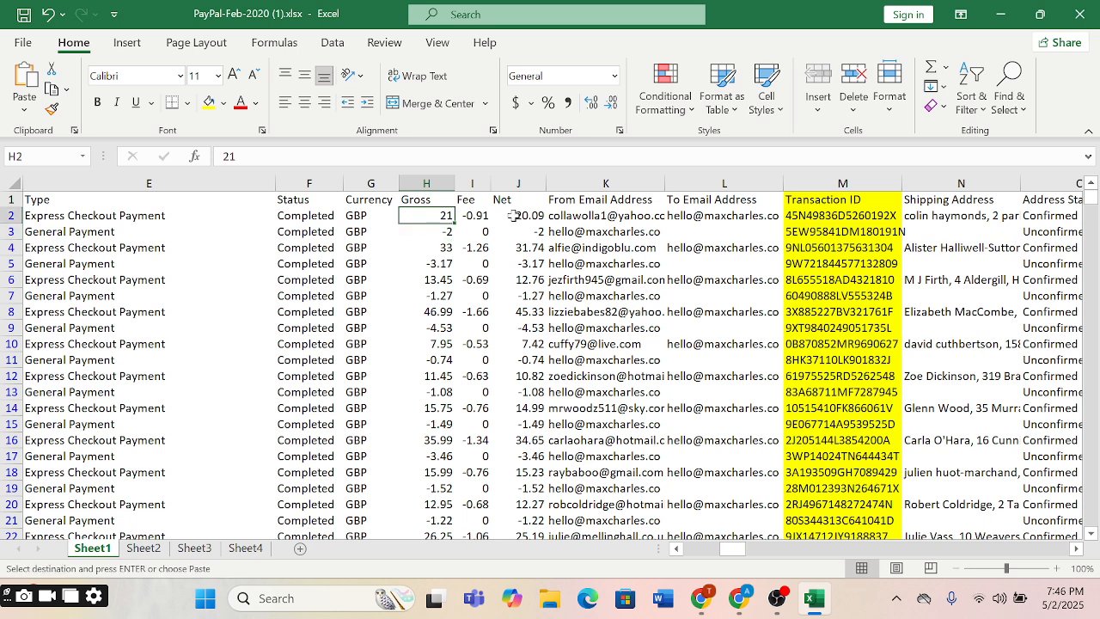
{"action": "left_click", "coordinate": [514, 216]}
{"action": "left_click", "coordinate": [423, 217]}
Step: Check the Google Meet contributors list again for who is speaking, and go back to the PayPal workbook
{"action": "mouse_move", "coordinate": [702, 598]}
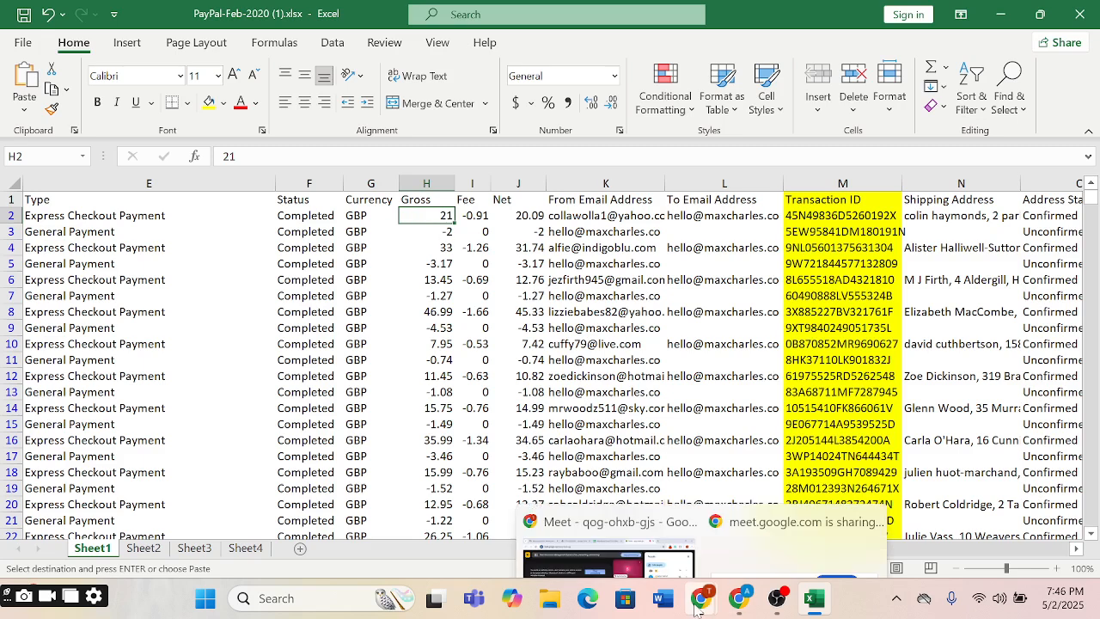
{"action": "left_click", "coordinate": [654, 542]}
{"action": "scroll", "coordinate": [864, 410], "scroll_direction": "up", "scroll_amount": 5}
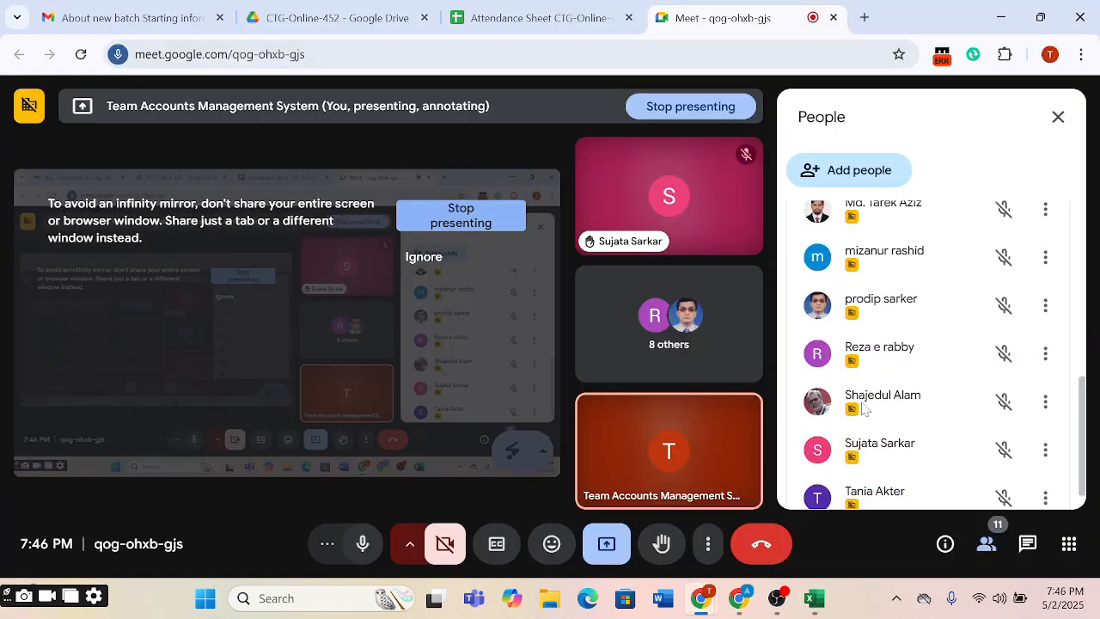
{"action": "scroll", "coordinate": [864, 410], "scroll_direction": "down", "scroll_amount": 5}
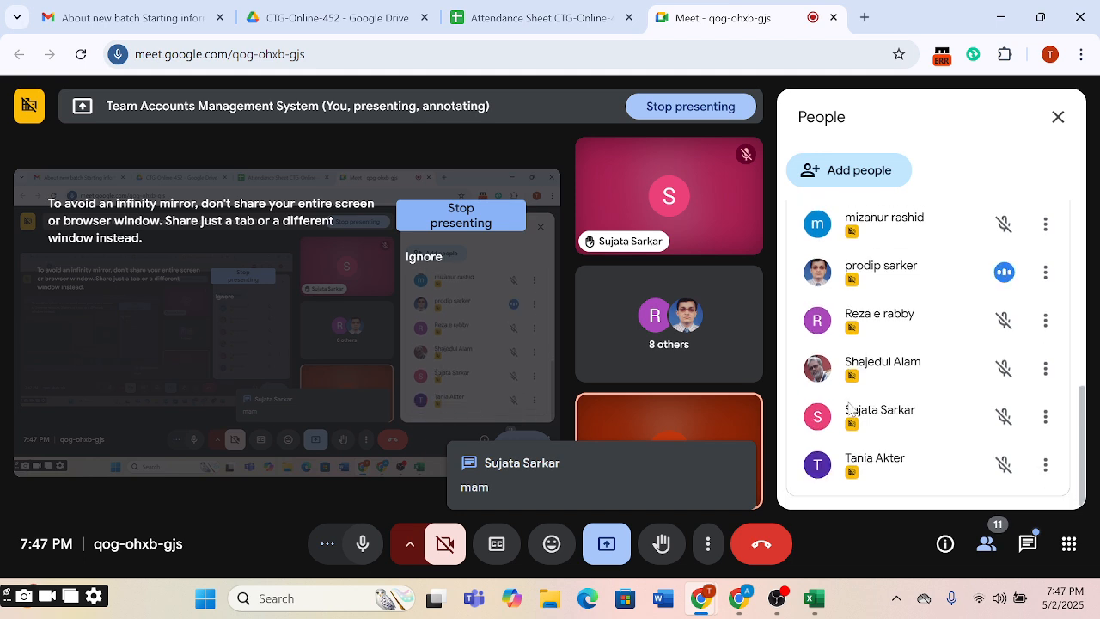
{"action": "scroll", "coordinate": [851, 408], "scroll_direction": "up", "scroll_amount": 1}
{"action": "scroll", "coordinate": [851, 410], "scroll_direction": "up", "scroll_amount": 3}
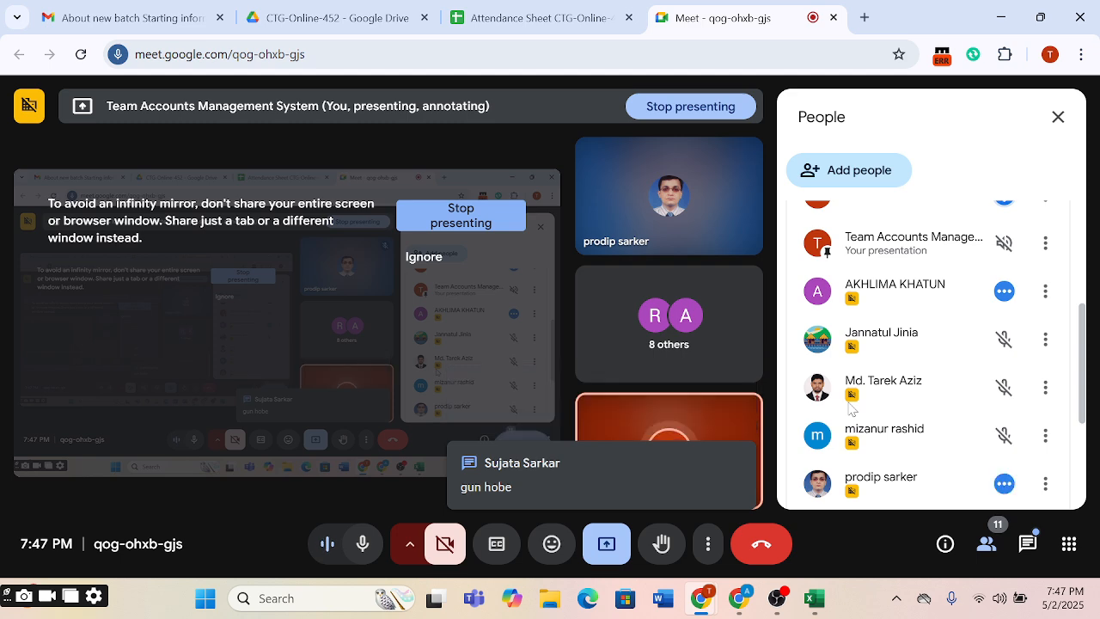
{"action": "scroll", "coordinate": [850, 404], "scroll_direction": "down", "scroll_amount": 1}
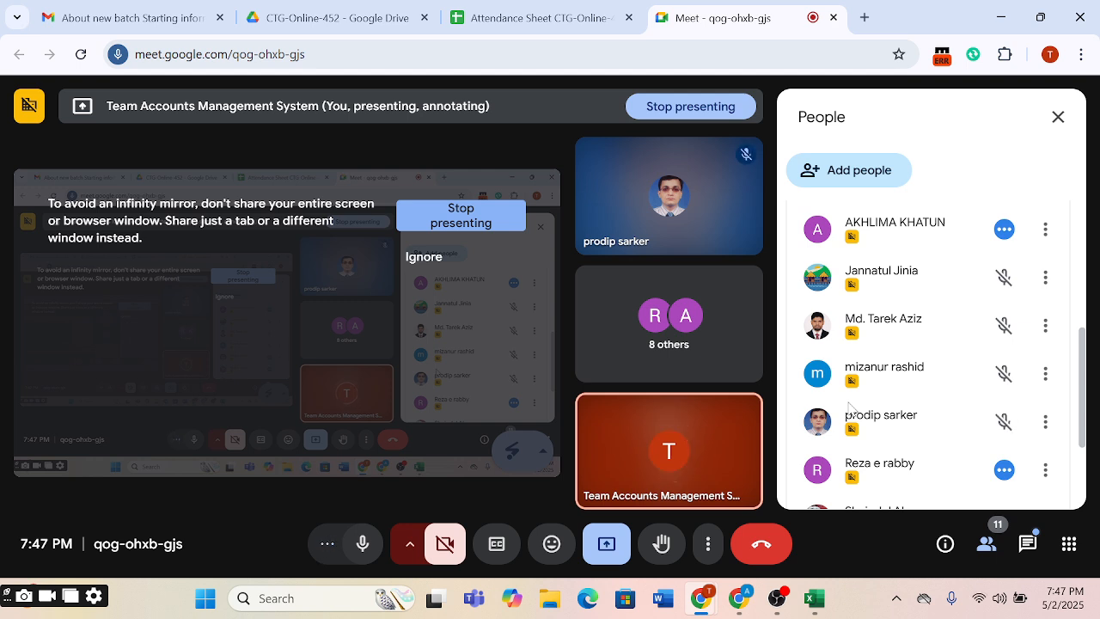
{"action": "left_click", "coordinate": [821, 606]}
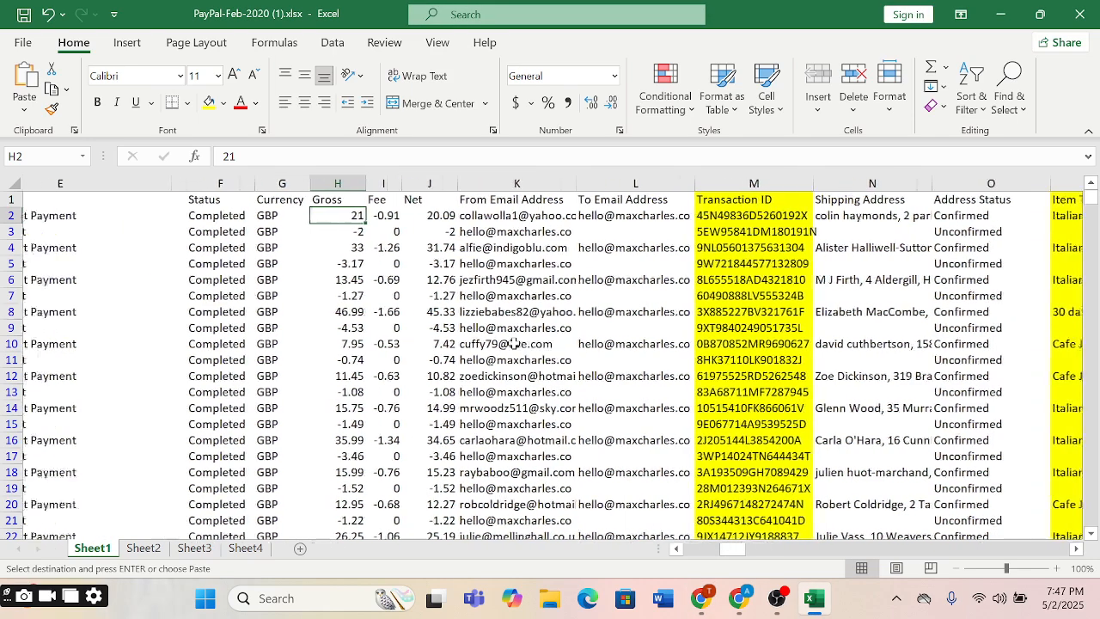
Step: Examine the Fee values in rows 2 to 14 alongside the first transaction's Gross amount
{"action": "left_click_drag", "start_coordinate": [476, 216], "coordinate": [477, 409]}
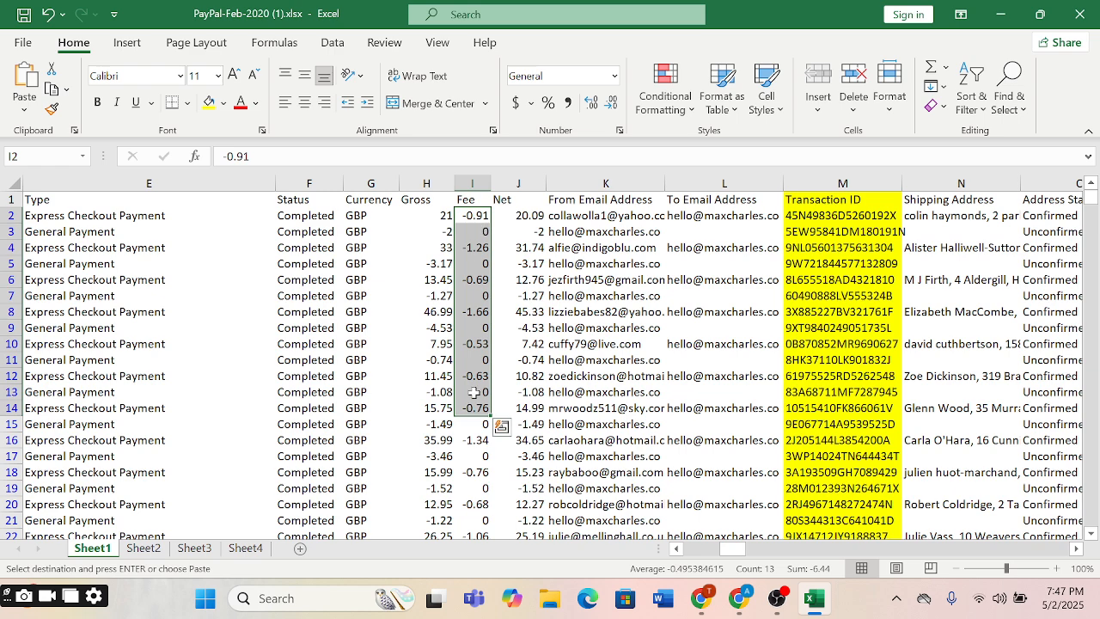
{"action": "left_click", "coordinate": [449, 216]}
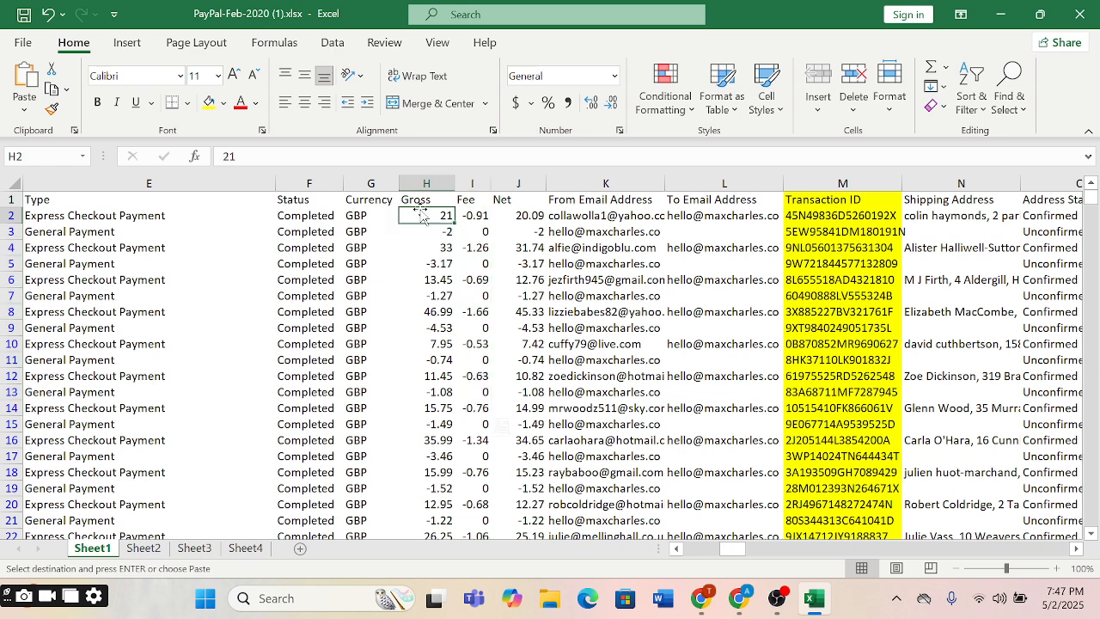
{"action": "left_click", "coordinate": [465, 215]}
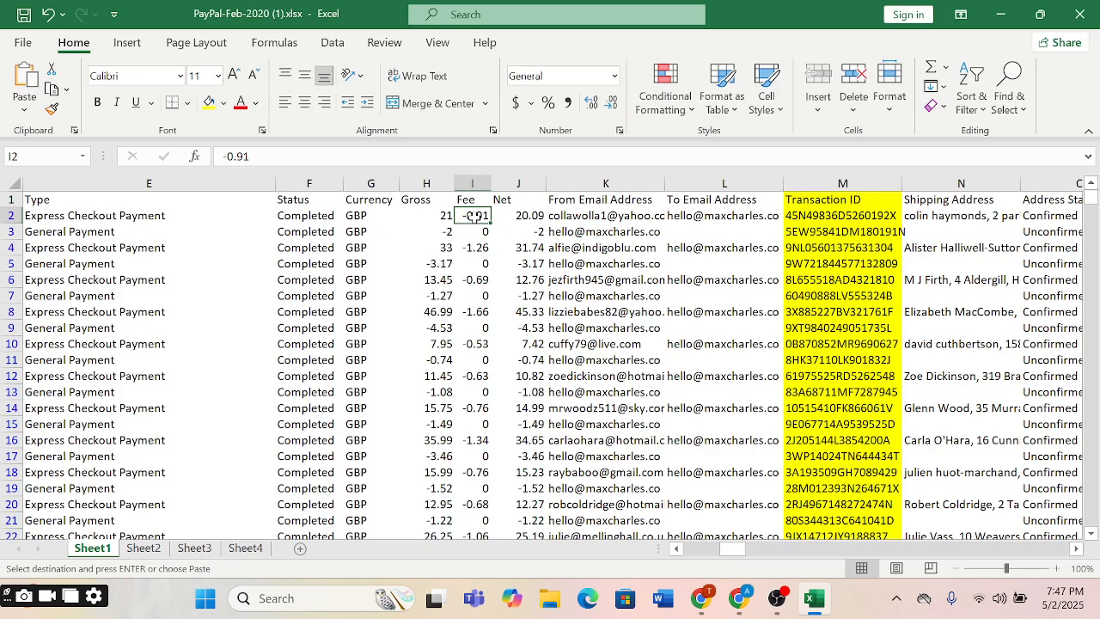
Step: Select a block from the first Gross amount, review the transactions down Sheet1, and open Sheet2
{"action": "left_click_drag", "start_coordinate": [426, 215], "coordinate": [607, 440]}
{"action": "scroll", "coordinate": [560, 432], "scroll_direction": "down", "scroll_amount": 6}
{"action": "scroll", "coordinate": [560, 432], "scroll_direction": "down", "scroll_amount": 20}
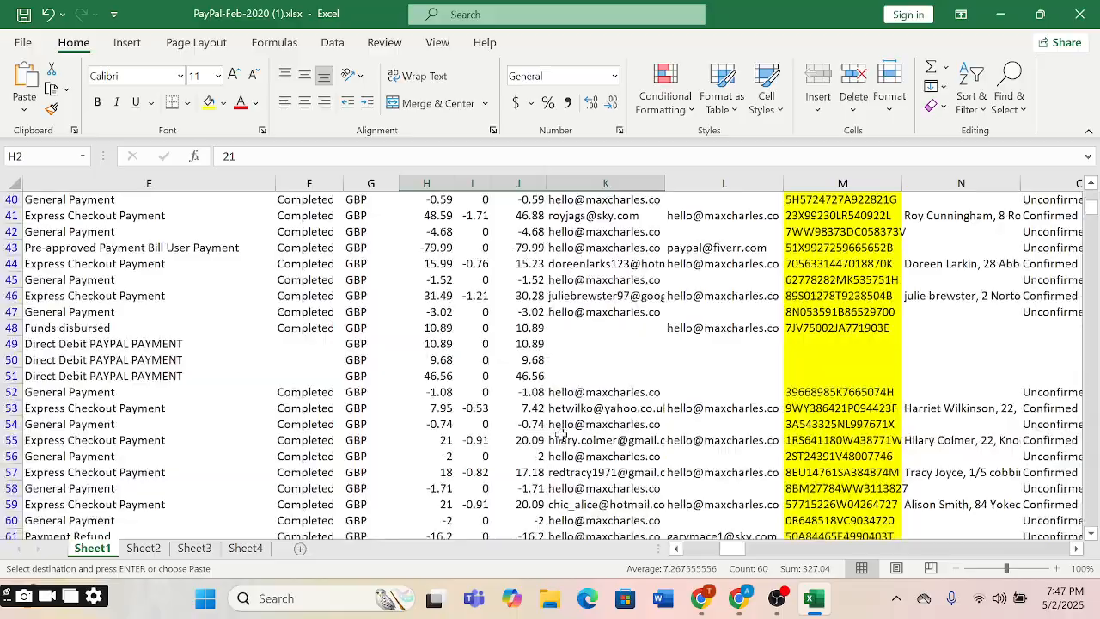
{"action": "scroll", "coordinate": [560, 432], "scroll_direction": "down", "scroll_amount": 20}
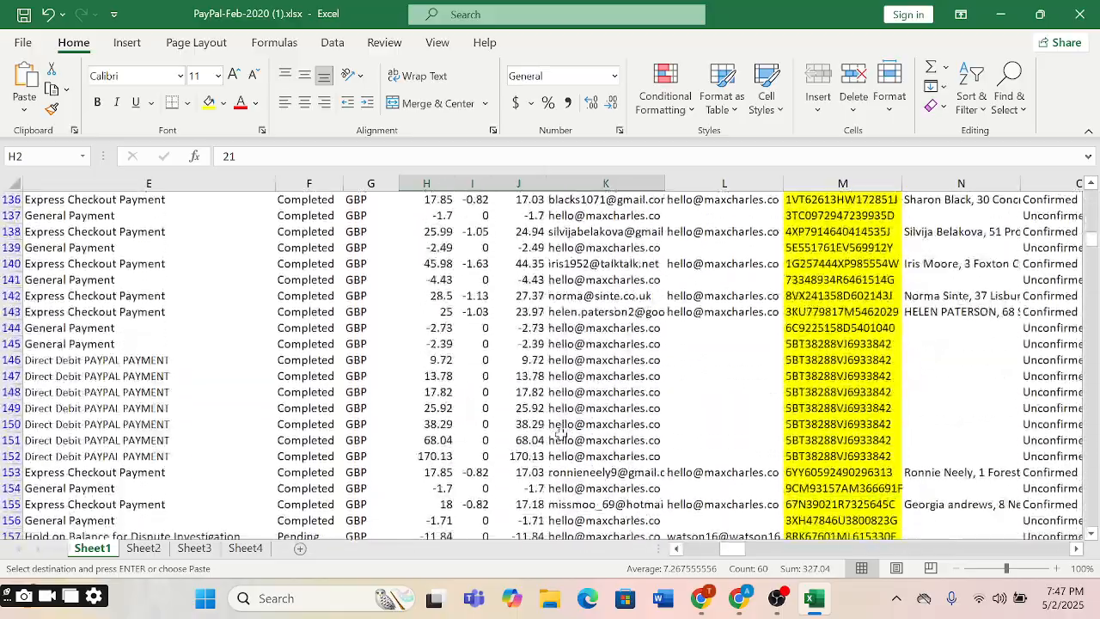
{"action": "scroll", "coordinate": [560, 432], "scroll_direction": "down", "scroll_amount": 20}
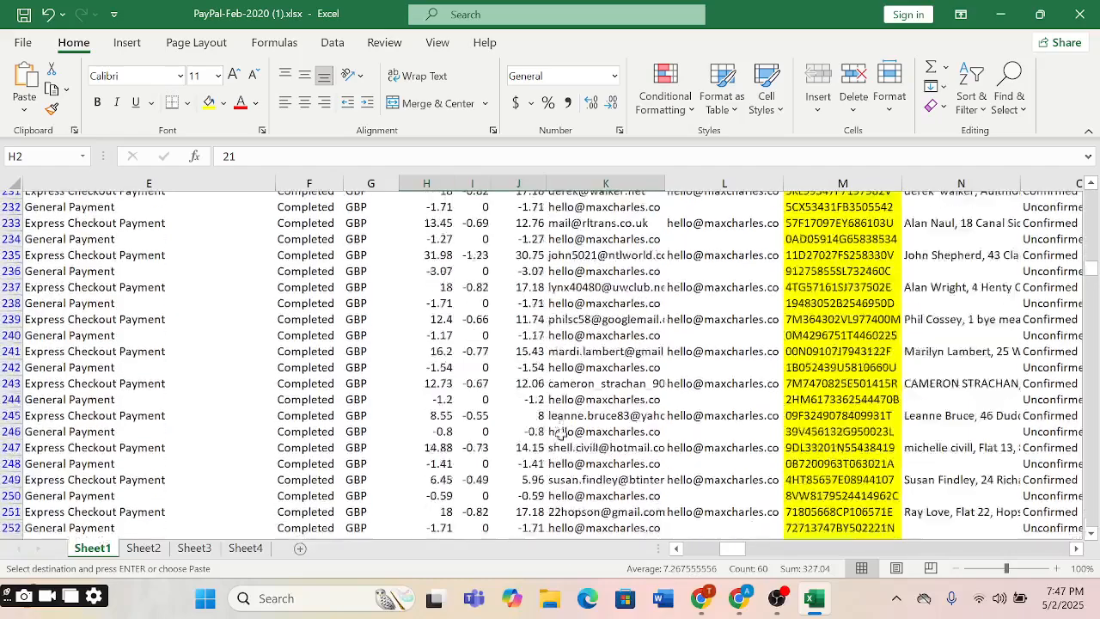
{"action": "left_click", "coordinate": [141, 549]}
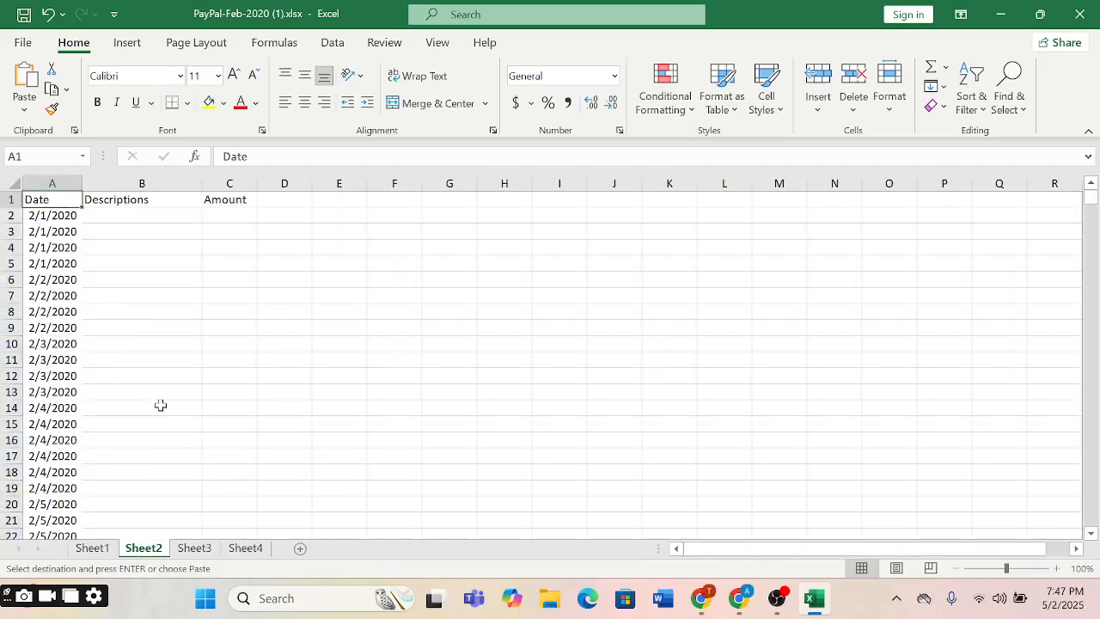
Step: Review the dates and amounts listed down Sheet3
{"action": "left_click", "coordinate": [195, 550]}
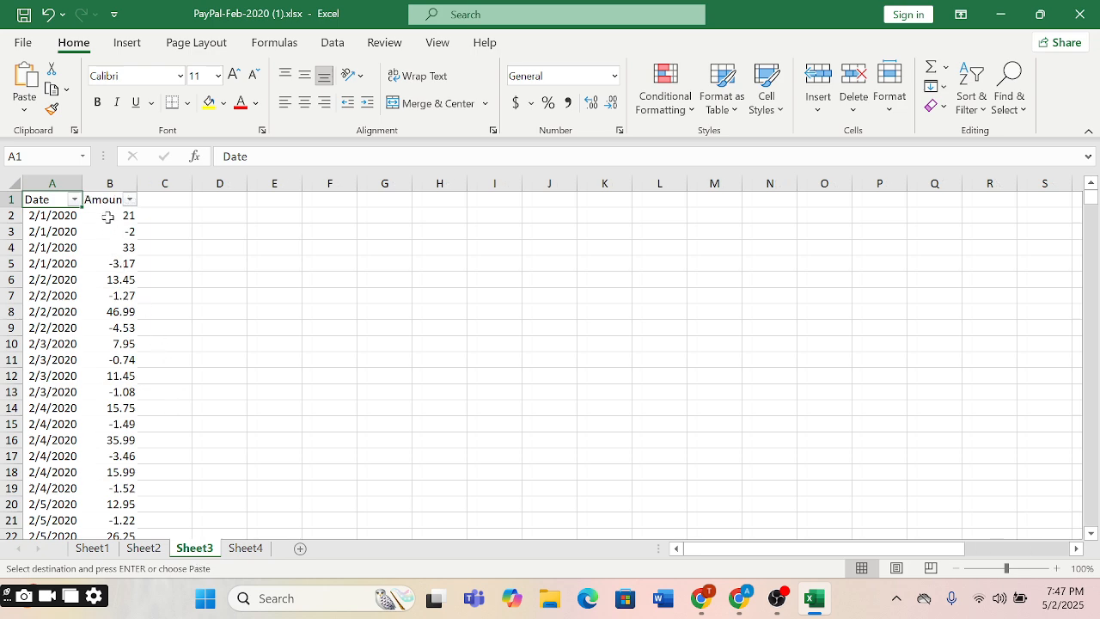
{"action": "scroll", "coordinate": [116, 439], "scroll_direction": "down", "scroll_amount": 17}
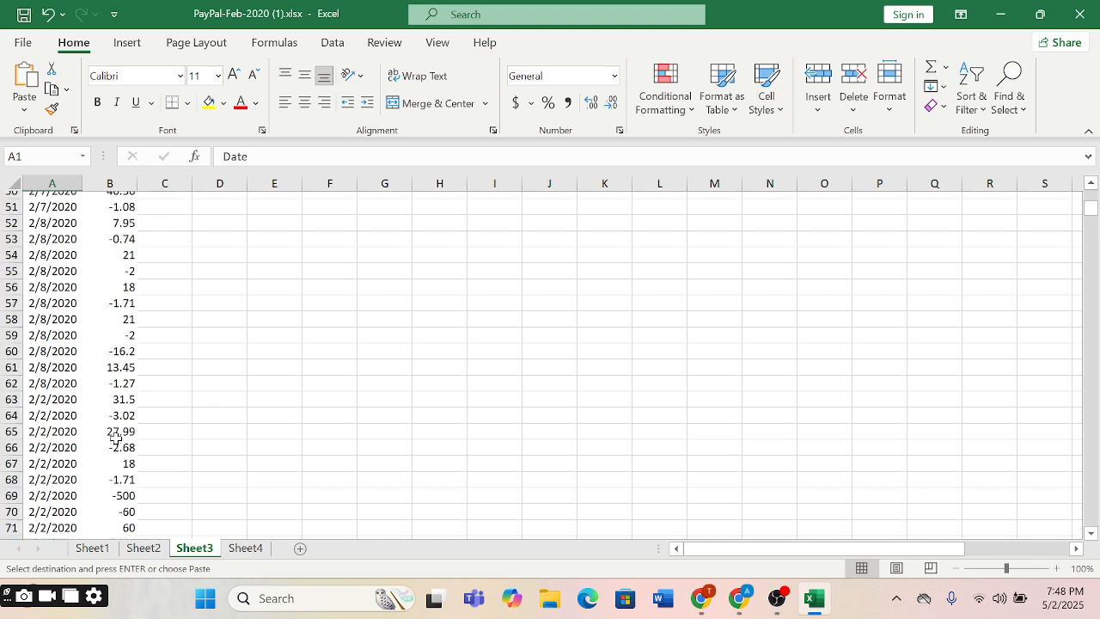
{"action": "scroll", "coordinate": [116, 440], "scroll_direction": "down", "scroll_amount": 20}
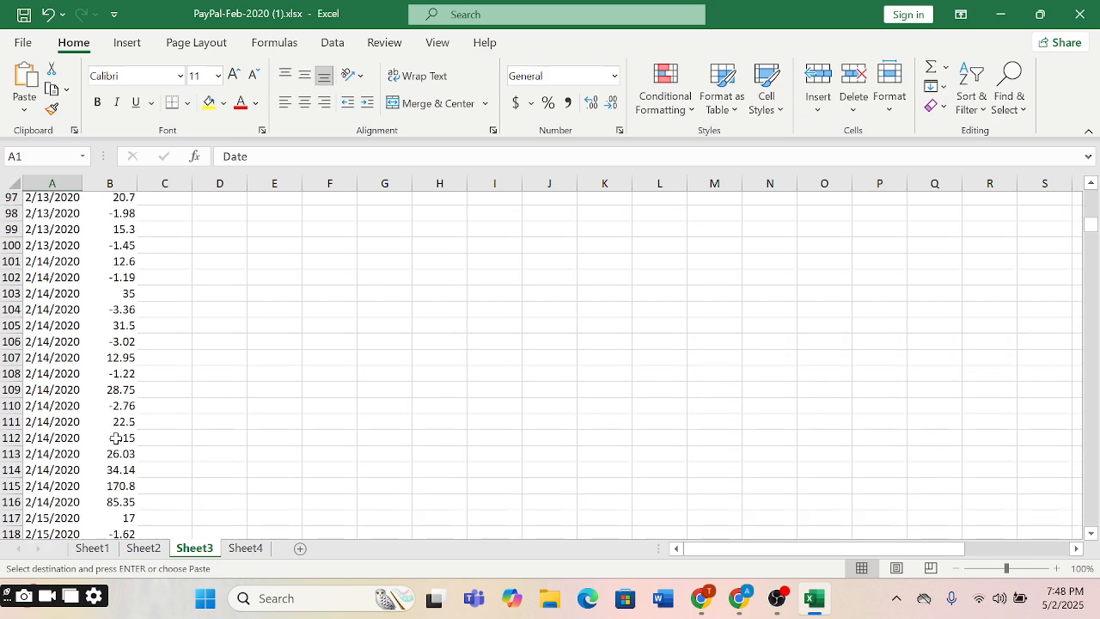
{"action": "scroll", "coordinate": [116, 440], "scroll_direction": "down", "scroll_amount": 1}
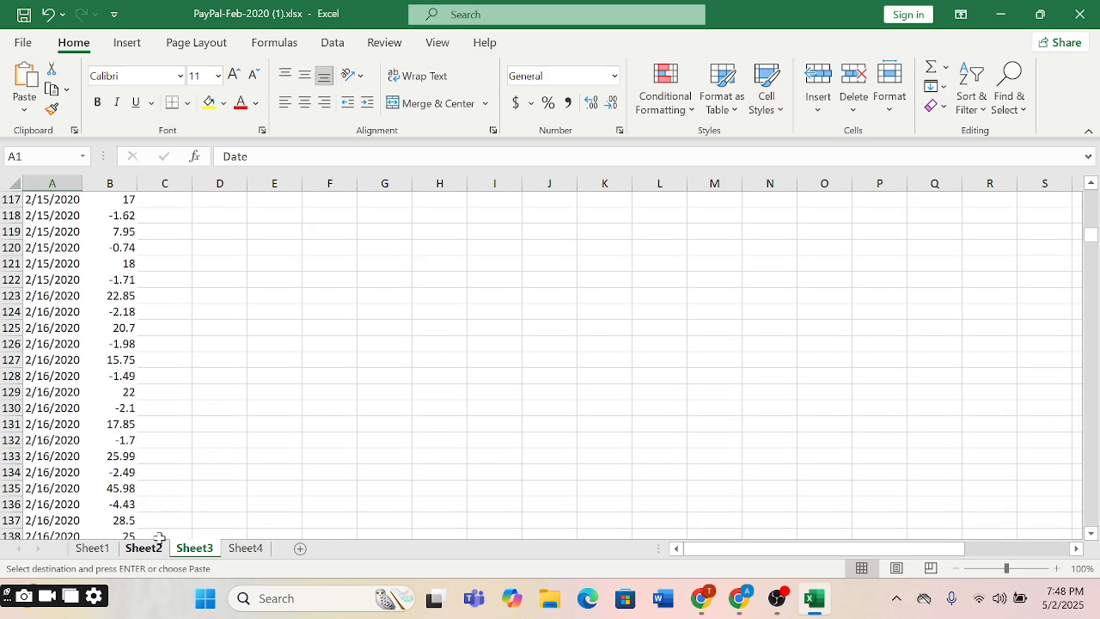
{"action": "scroll", "coordinate": [164, 419], "scroll_direction": "up", "scroll_amount": 20}
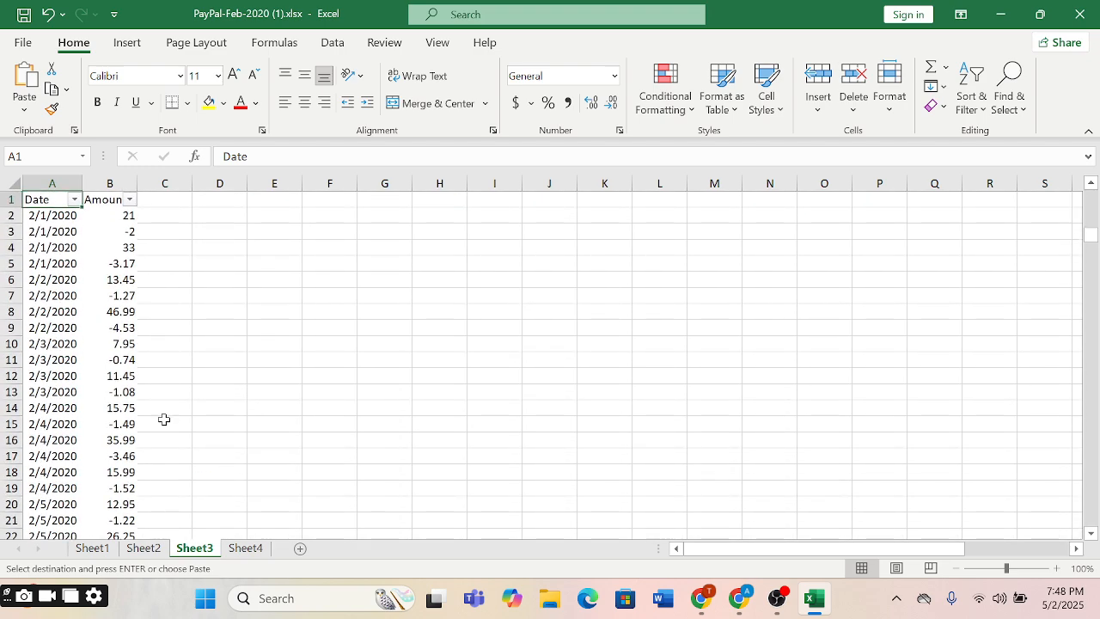
{"action": "scroll", "coordinate": [163, 418], "scroll_direction": "down", "scroll_amount": 14}
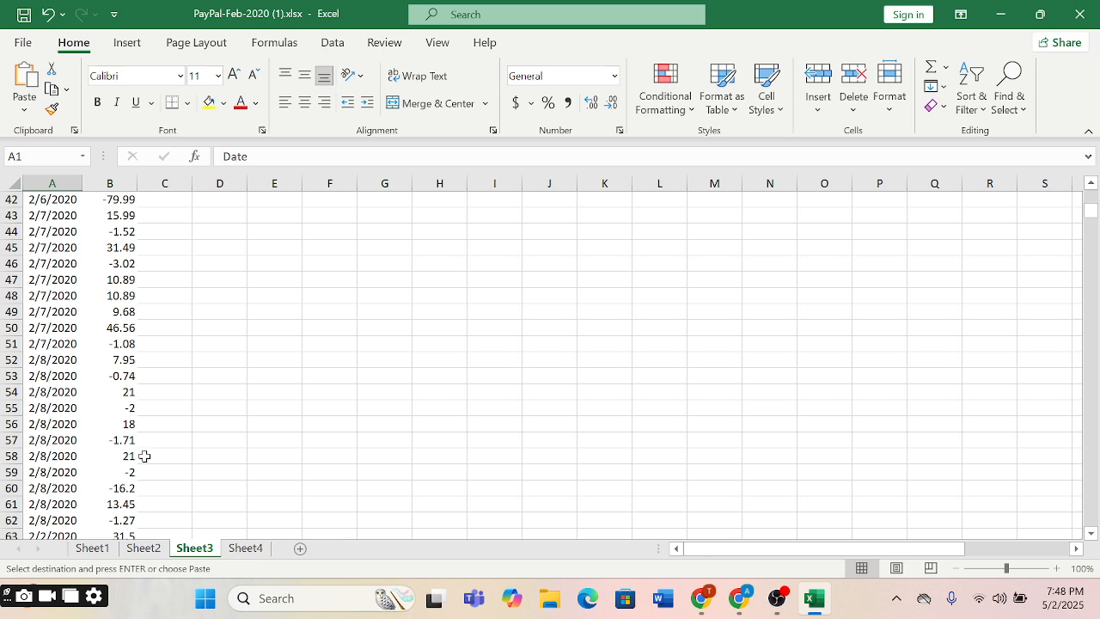
{"action": "scroll", "coordinate": [144, 456], "scroll_direction": "down", "scroll_amount": 5}
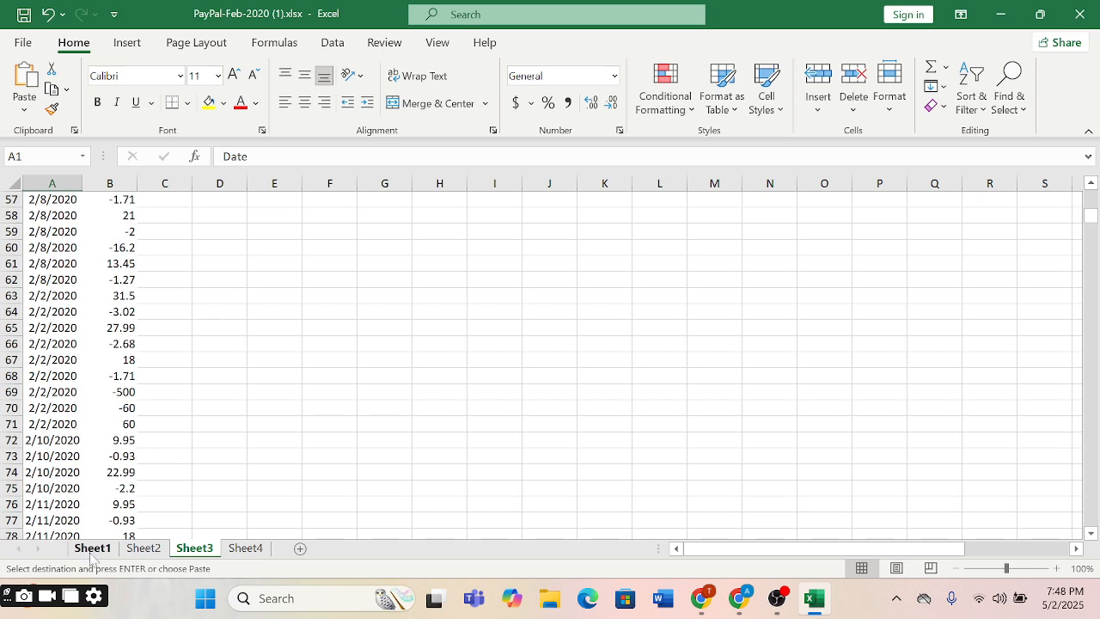
Step: Compare the first amounts in Sheet3 with the Gross and Net columns of the transaction export in Sheet1
{"action": "left_click", "coordinate": [91, 550]}
{"action": "left_click", "coordinate": [140, 551]}
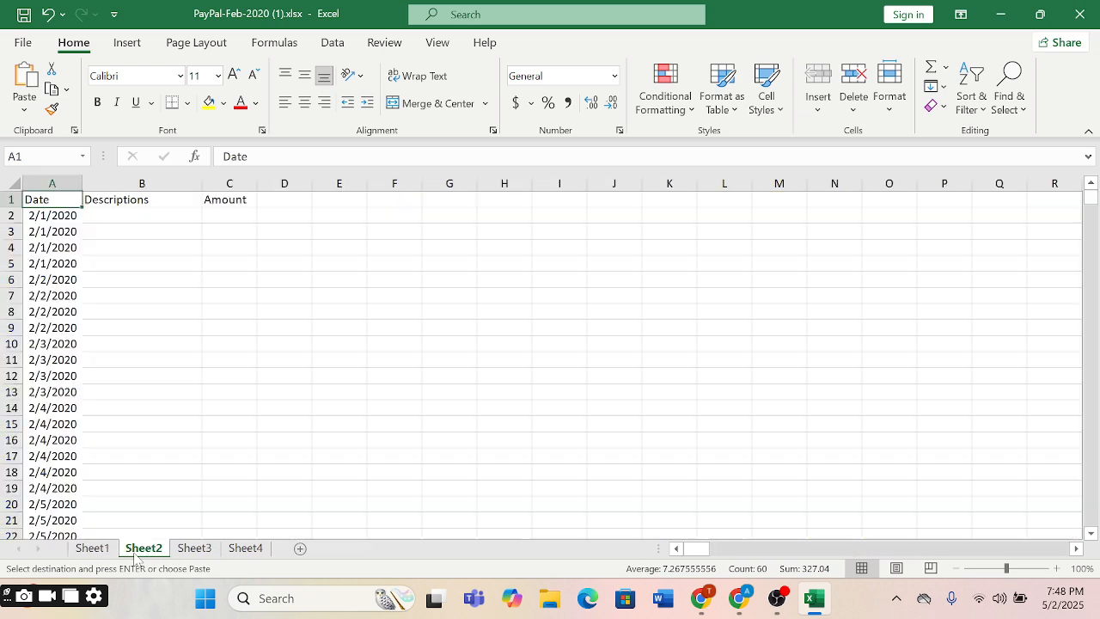
{"action": "left_click", "coordinate": [200, 546]}
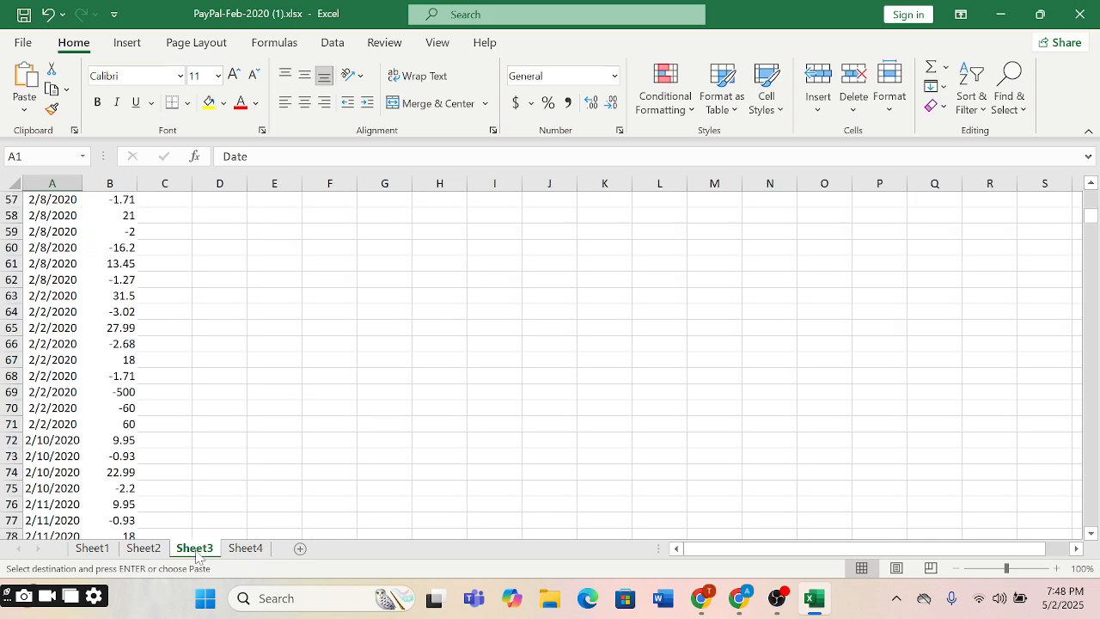
{"action": "scroll", "coordinate": [254, 417], "scroll_direction": "up", "scroll_amount": 15}
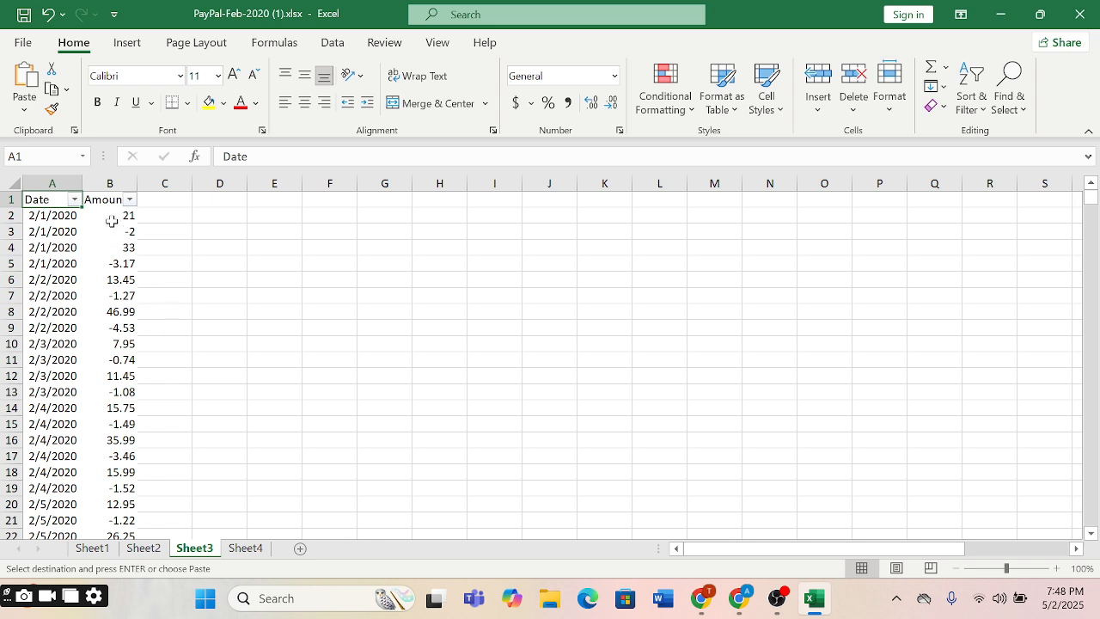
{"action": "left_click", "coordinate": [96, 553]}
{"action": "scroll", "coordinate": [749, 346], "scroll_direction": "up", "scroll_amount": 10}
{"action": "scroll", "coordinate": [748, 346], "scroll_direction": "up", "scroll_amount": 20}
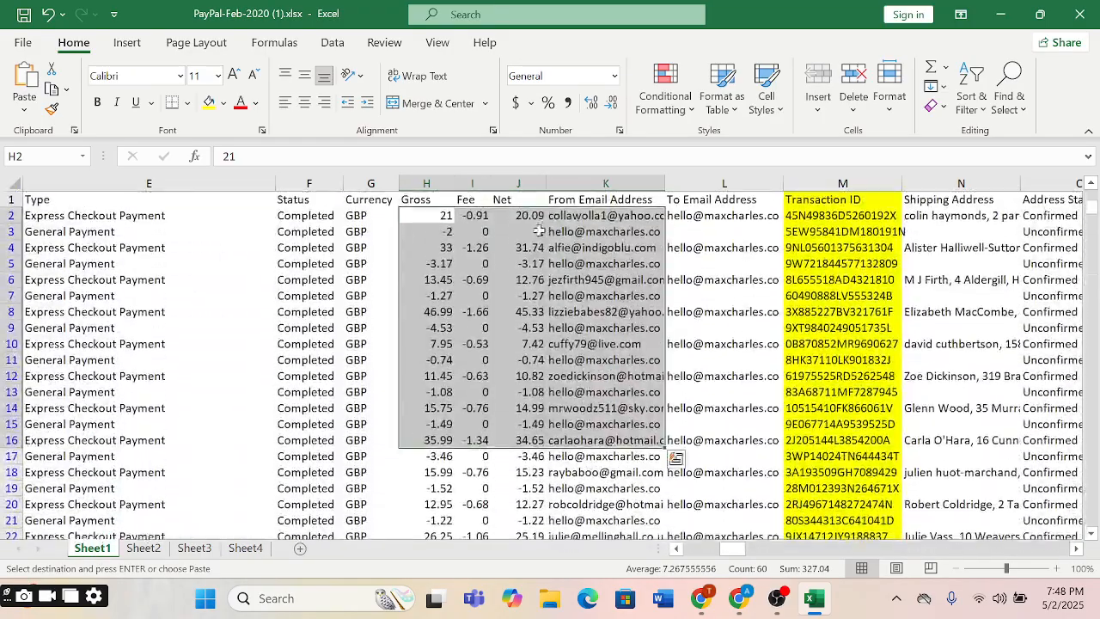
{"action": "left_click", "coordinate": [512, 215]}
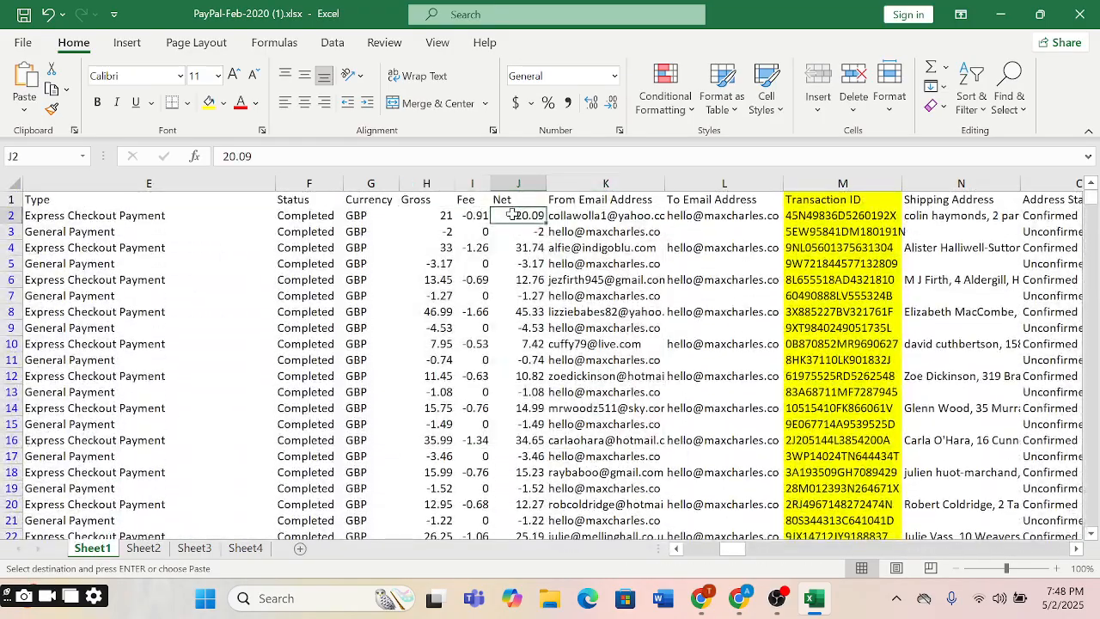
Step: Add the heading "Amount" in cell B1 of Sheet4, beside the Date column
{"action": "left_click", "coordinate": [248, 550]}
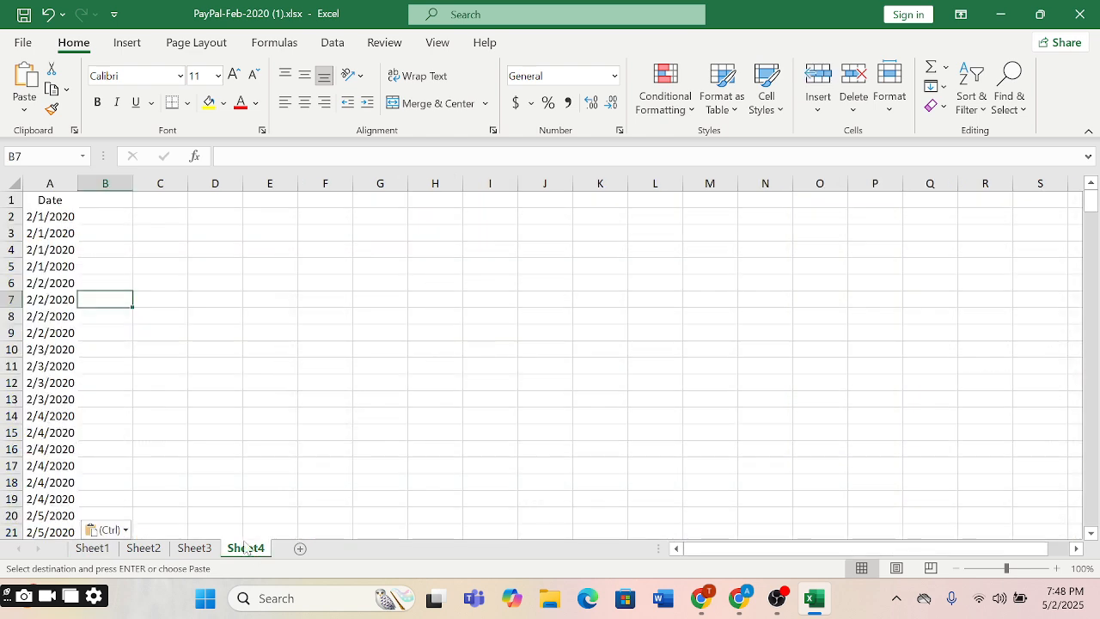
{"action": "left_click", "coordinate": [103, 198]}
{"action": "type", "text": "Amount"}
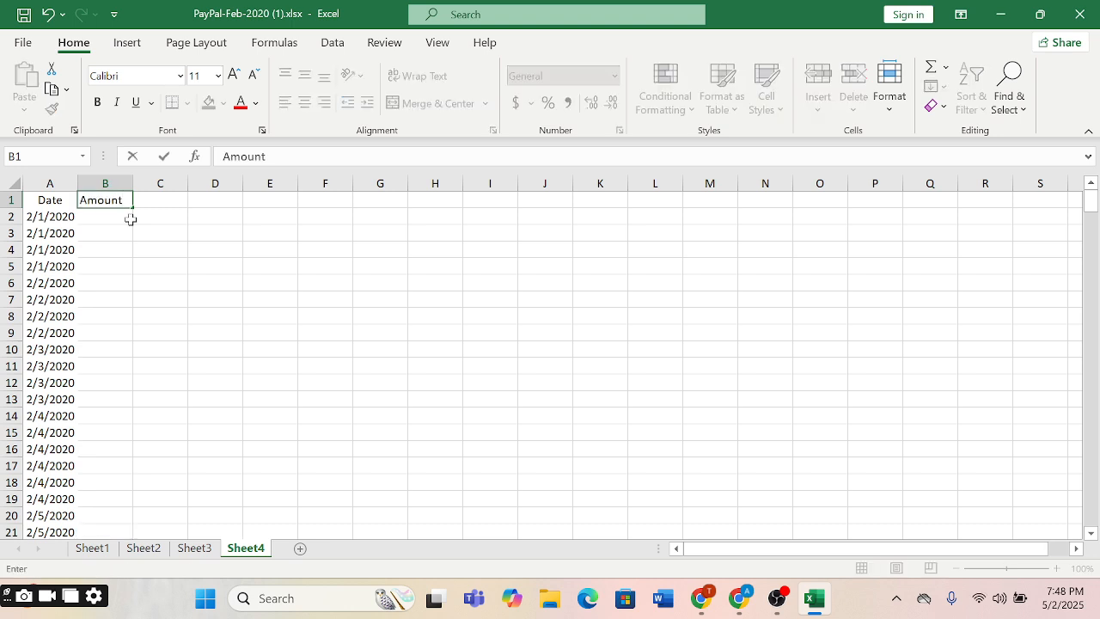
{"action": "left_click", "coordinate": [222, 306]}
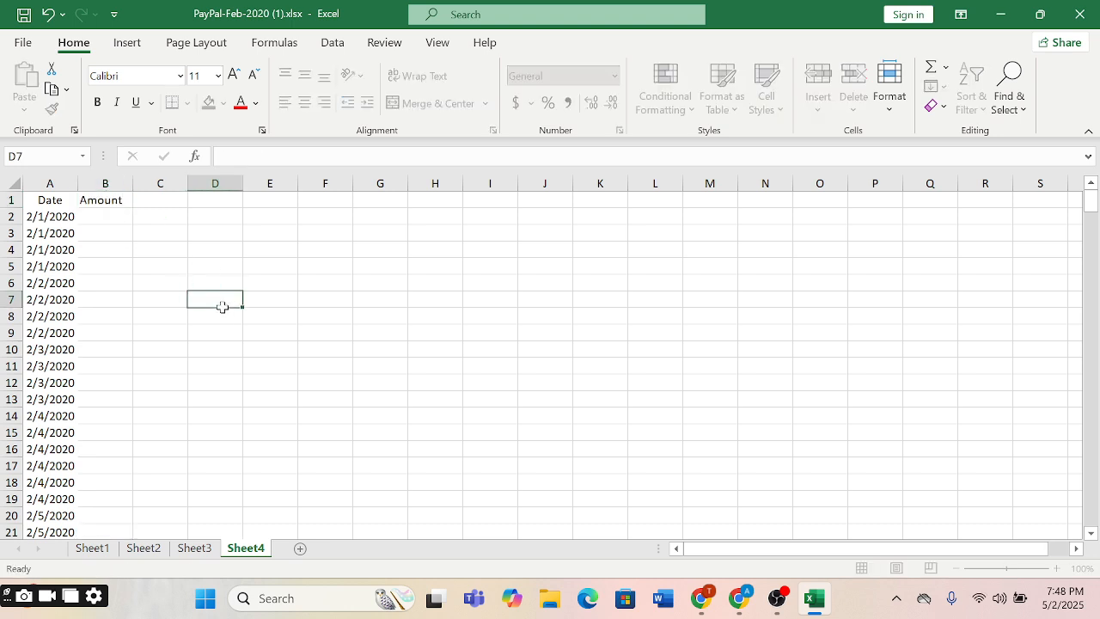
Step: Copy the Net amounts from row 2 down in Sheet1 and paste them into Sheet4 starting at C2
{"action": "left_click", "coordinate": [110, 555]}
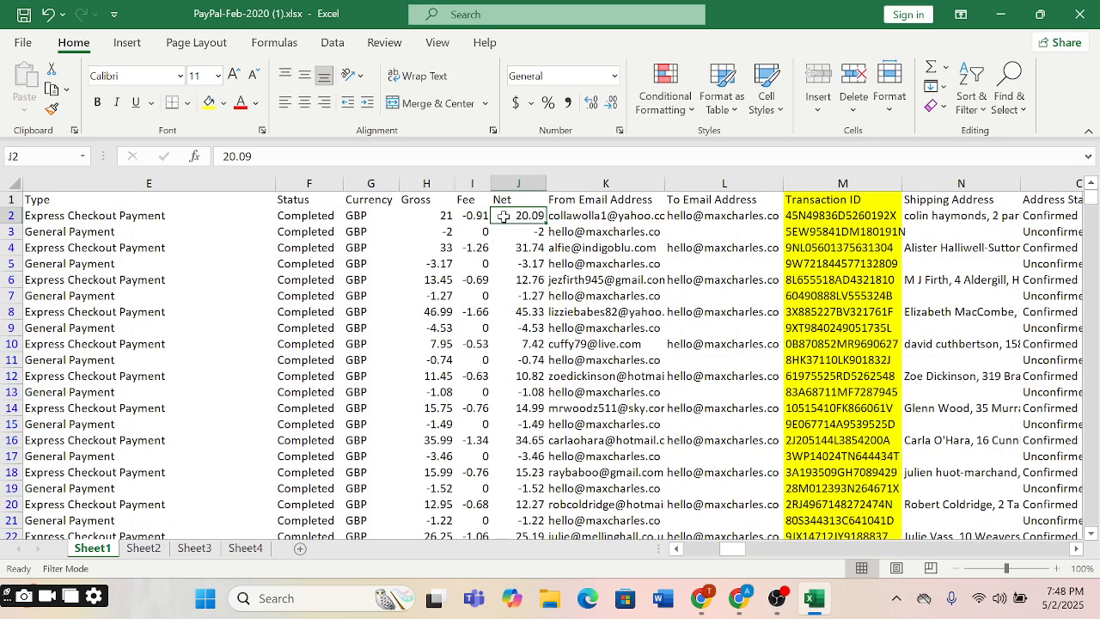
{"action": "left_click", "coordinate": [409, 232]}
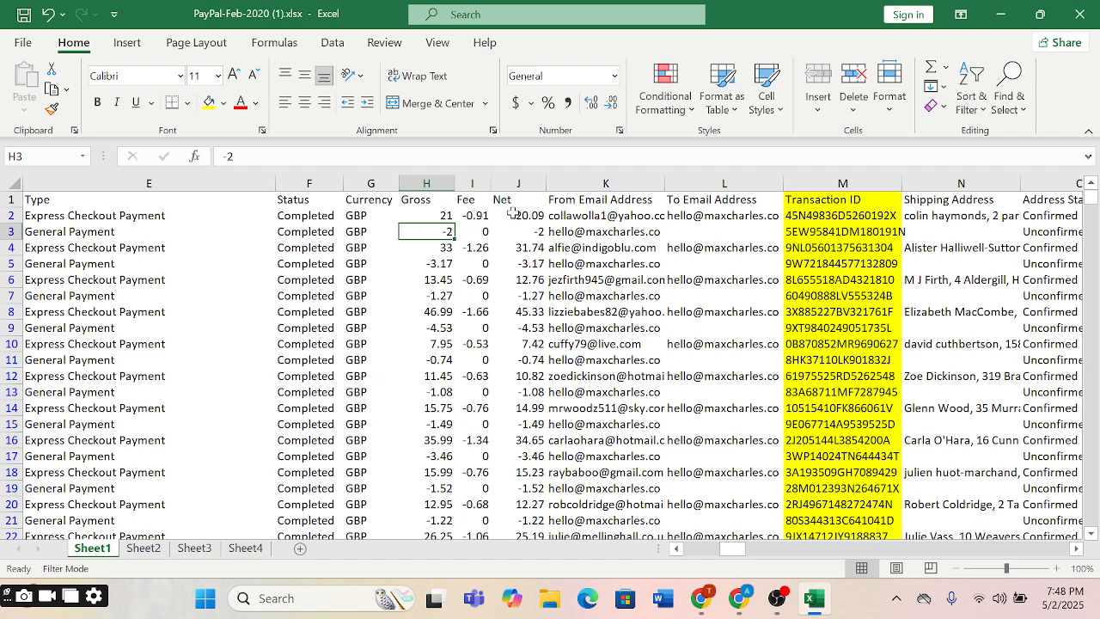
{"action": "left_click_drag", "start_coordinate": [513, 214], "coordinate": [515, 488]}
{"action": "key", "text": "ctrl+c"}
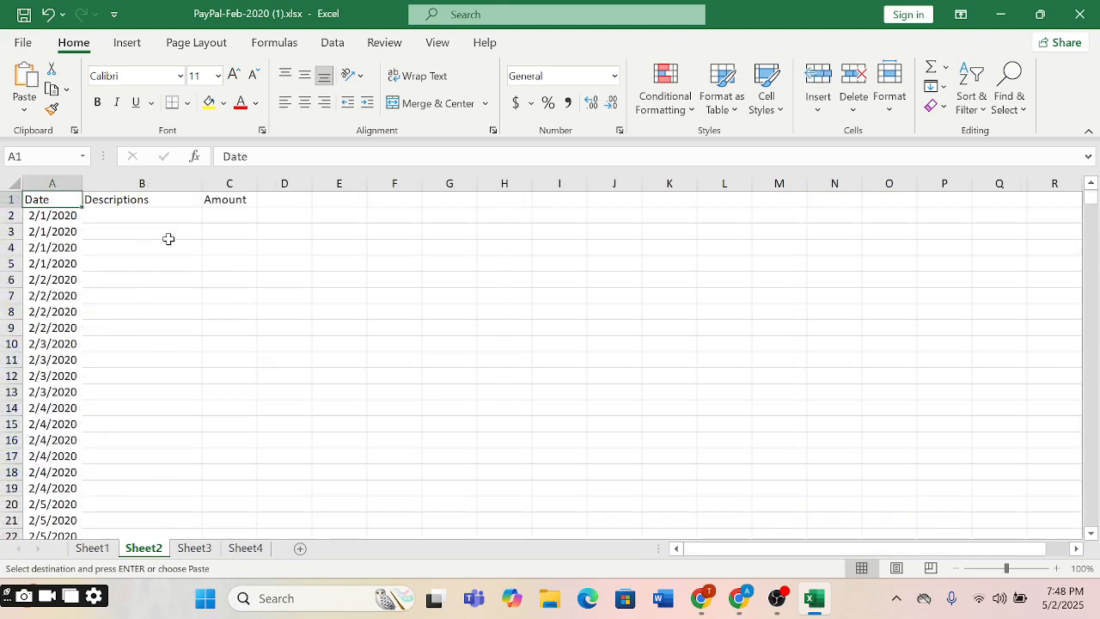
{"action": "scroll", "coordinate": [164, 234], "scroll_direction": "down", "scroll_amount": 1}
{"action": "scroll", "coordinate": [160, 231], "scroll_direction": "up", "scroll_amount": 1}
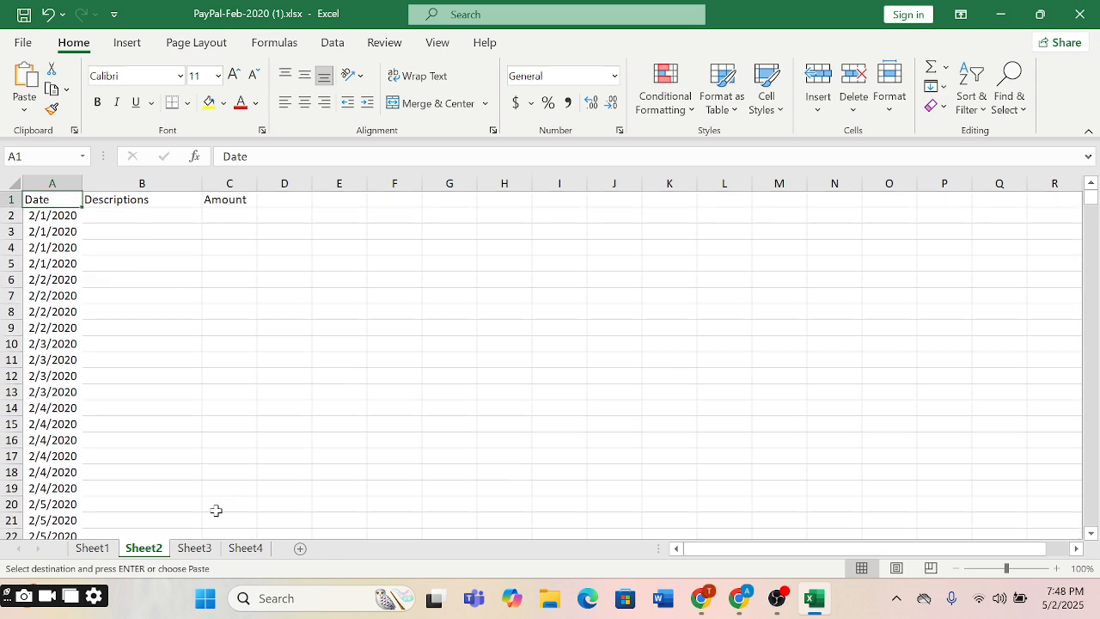
{"action": "left_click", "coordinate": [240, 551]}
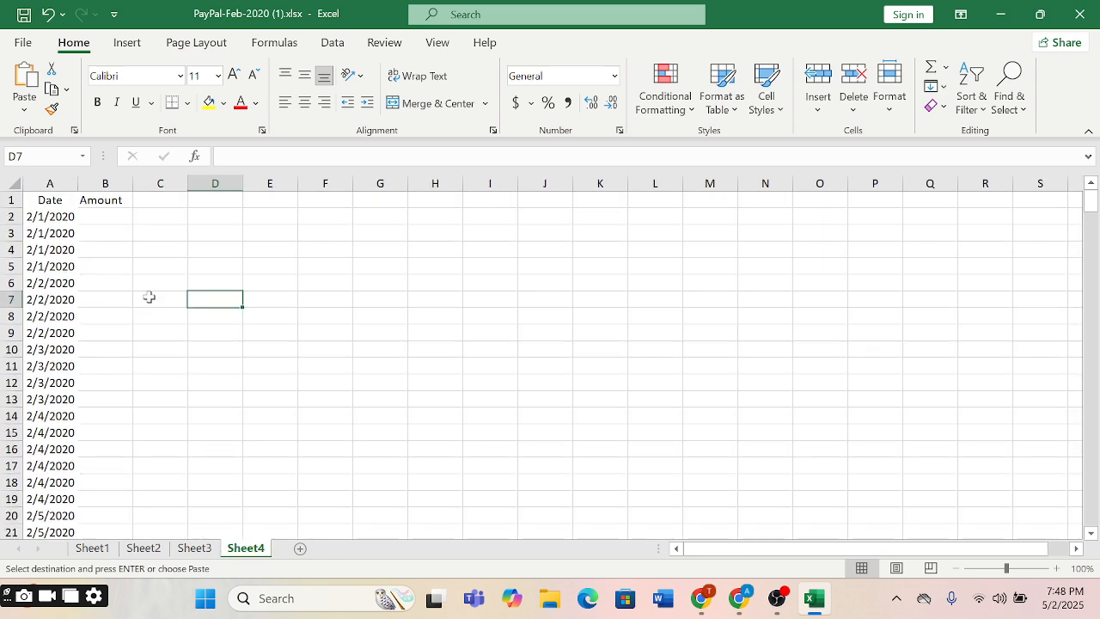
{"action": "left_click", "coordinate": [161, 218]}
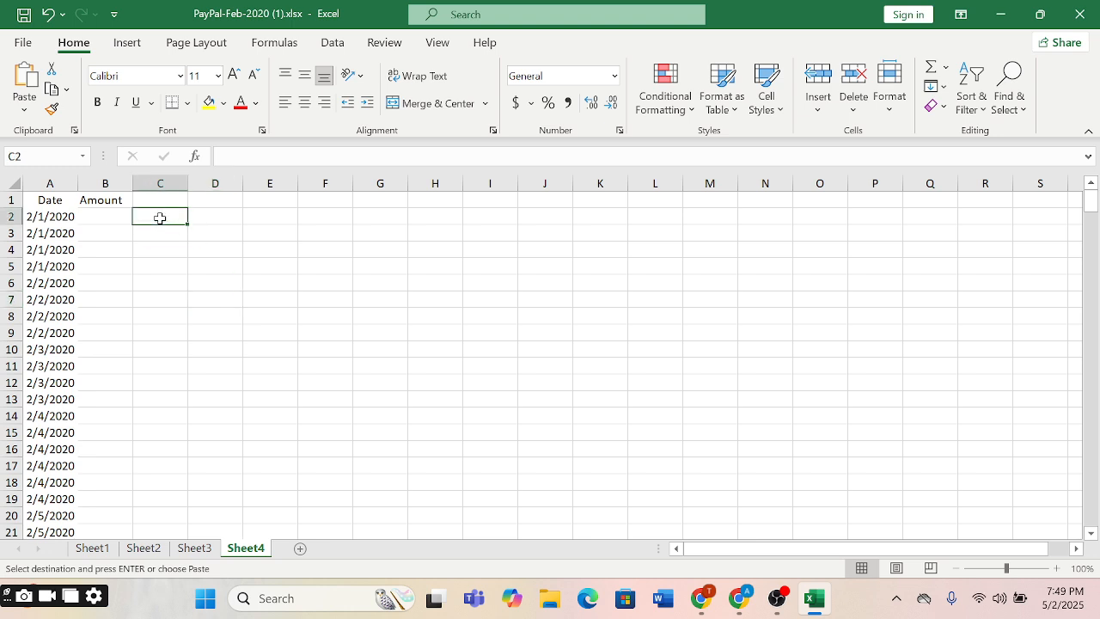
{"action": "key", "text": "ctrl+v"}
Step: Copy the Amount heading from B1 to C1 above the pasted values, and clear B1
{"action": "left_click", "coordinate": [112, 203]}
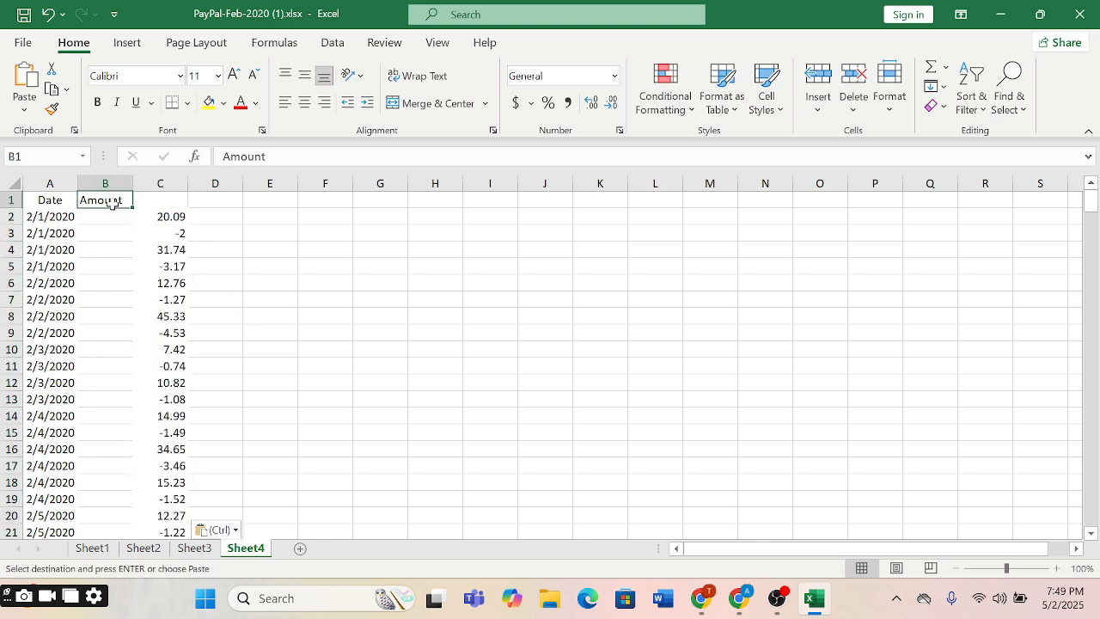
{"action": "key", "text": "ctrl+c"}
{"action": "left_click", "coordinate": [146, 203]}
{"action": "key", "text": "ctrl+v"}
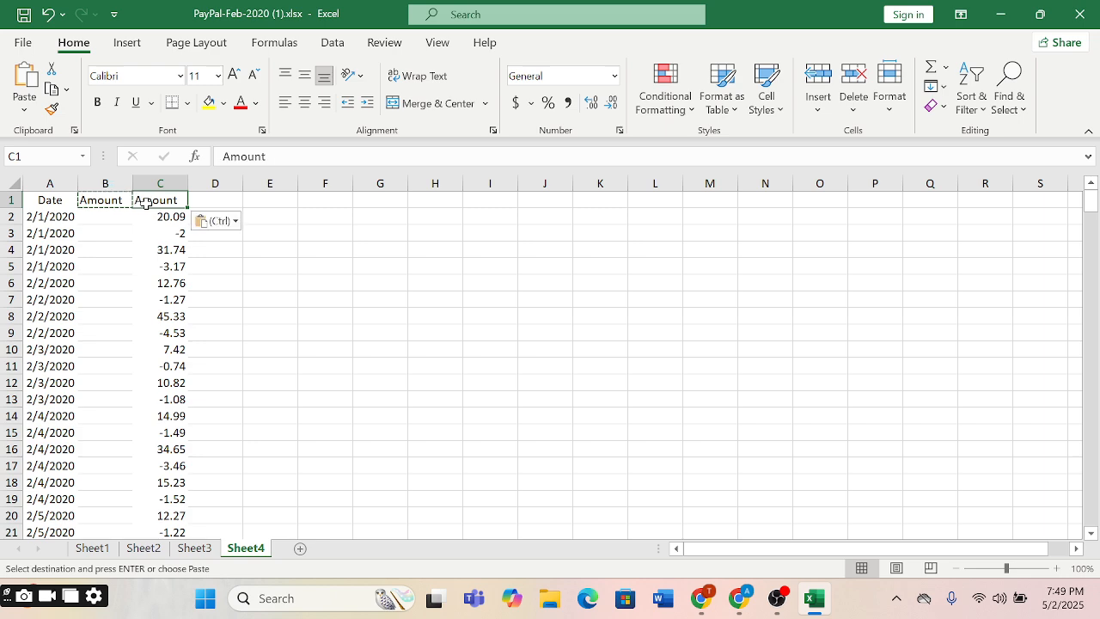
{"action": "left_click", "coordinate": [112, 202]}
{"action": "key", "text": "Delete"}
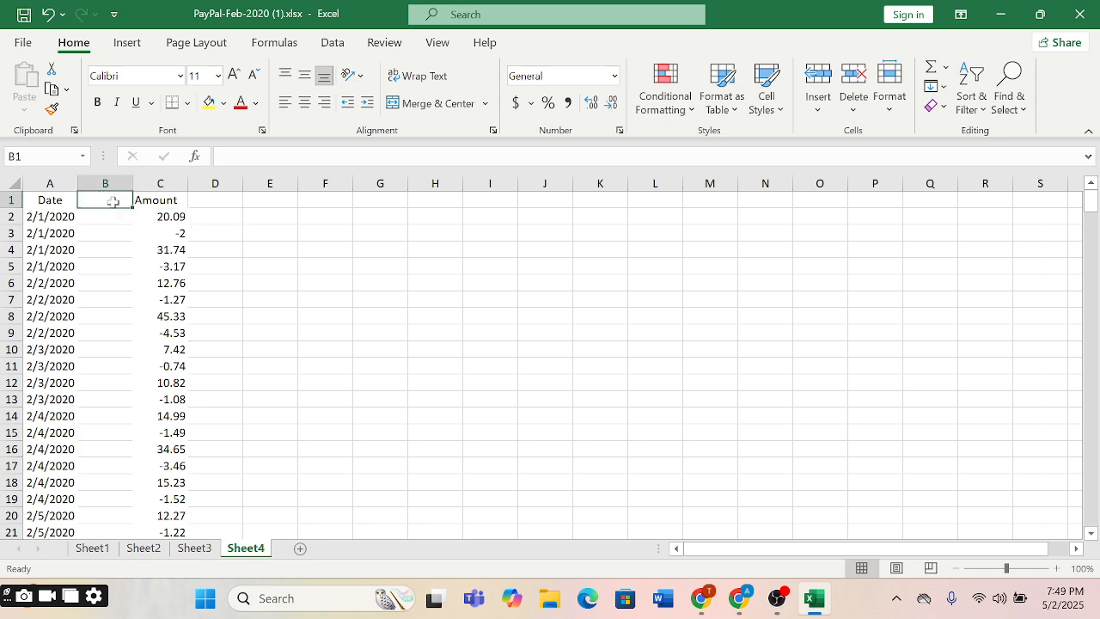
{"action": "left_click", "coordinate": [113, 215]}
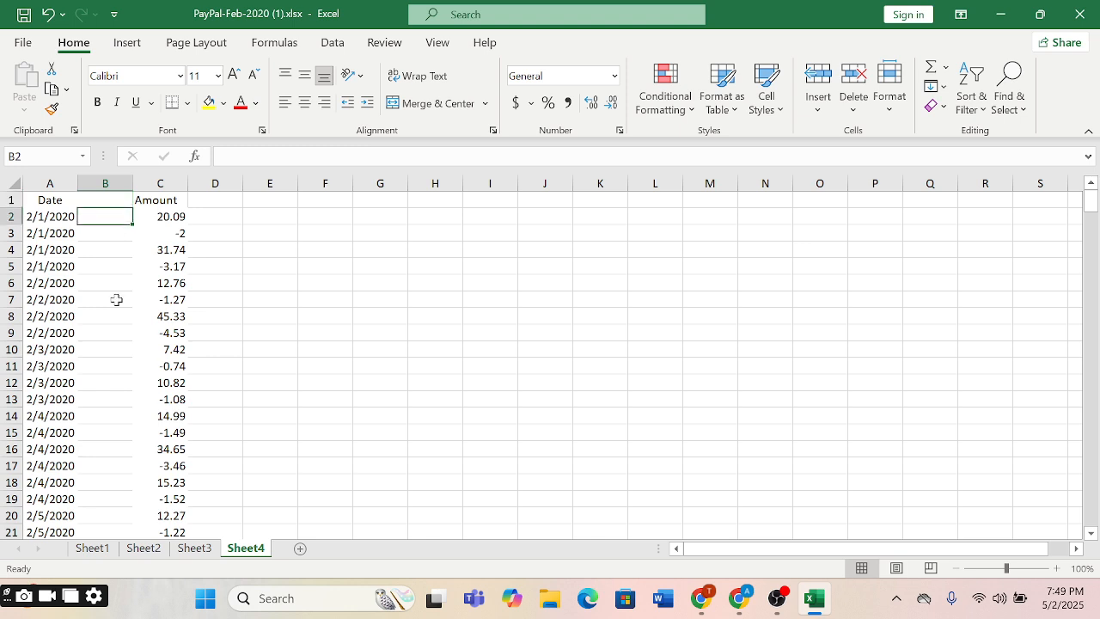
Step: Check the column layout of Sheet2 and the amounts in Sheet3, and return to Sheet4
{"action": "left_click", "coordinate": [146, 548]}
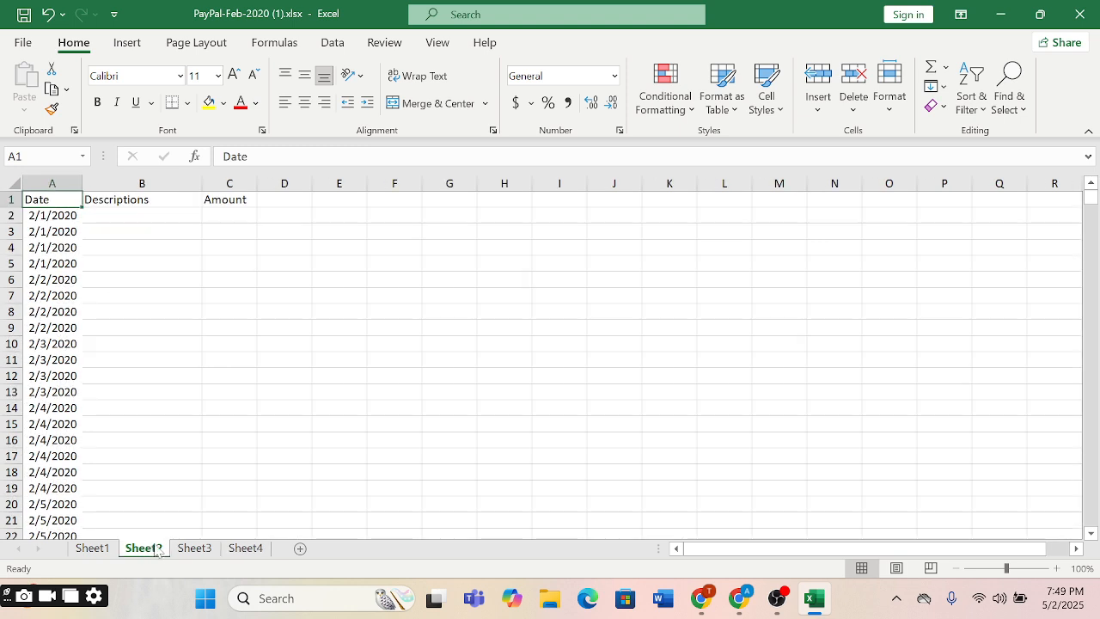
{"action": "left_click", "coordinate": [189, 553]}
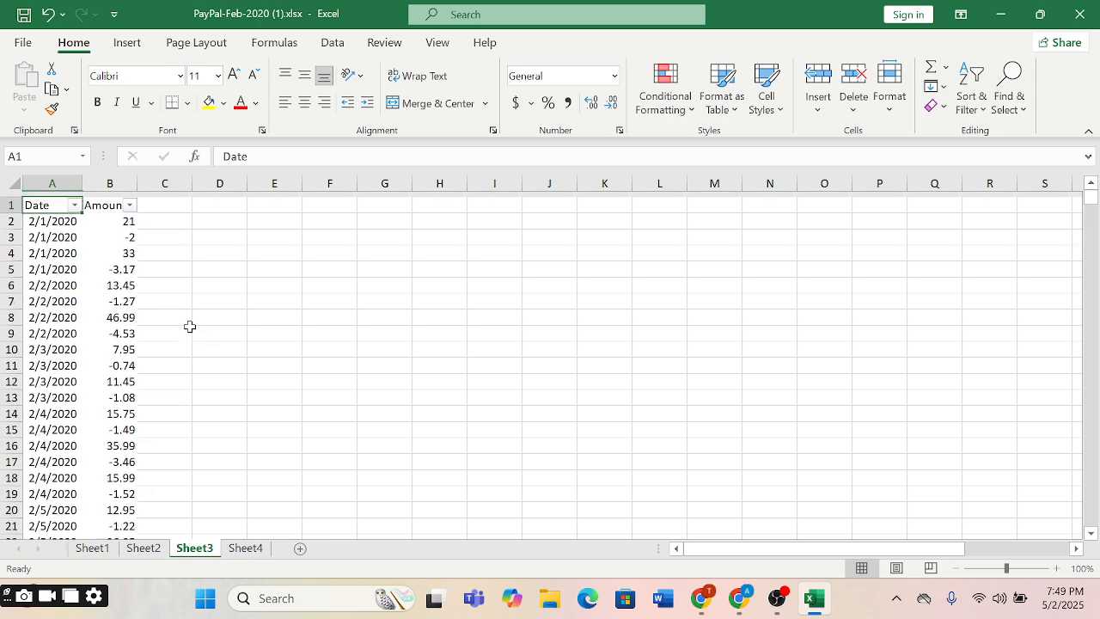
{"action": "scroll", "coordinate": [190, 317], "scroll_direction": "down", "scroll_amount": 3}
{"action": "scroll", "coordinate": [189, 317], "scroll_direction": "up", "scroll_amount": 3}
{"action": "left_click", "coordinate": [144, 549]}
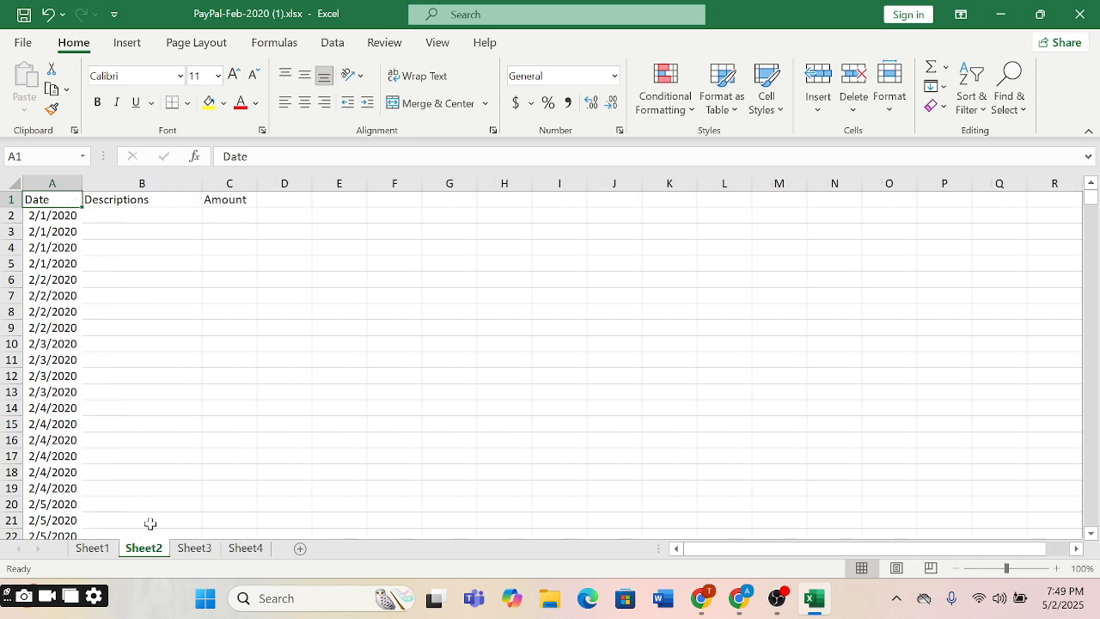
{"action": "left_click", "coordinate": [255, 551]}
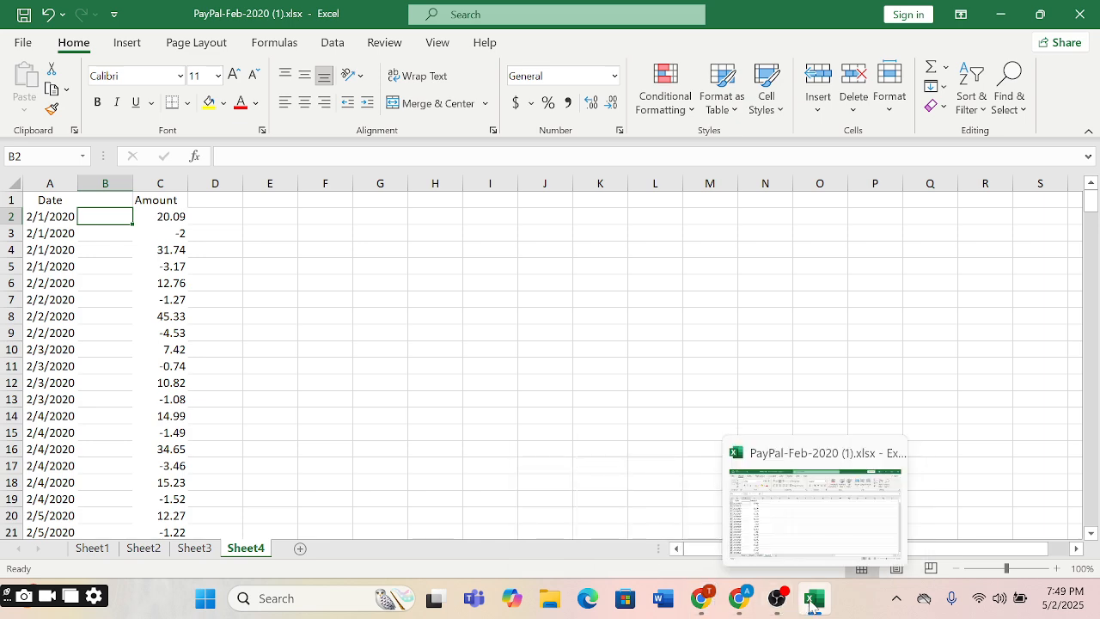
Step: Switch to the PayPal-Feb-2020 file in Google Sheets, compare the first transaction's Net and Gross amounts, and open Sheet2
{"action": "mouse_move", "coordinate": [737, 600]}
{"action": "left_click", "coordinate": [646, 508]}
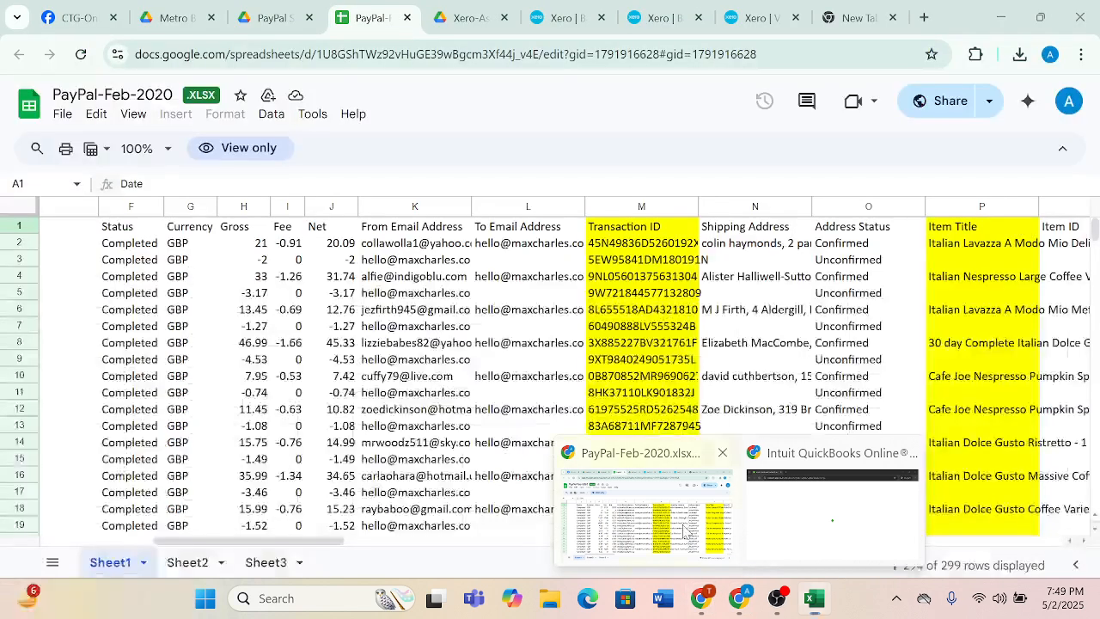
{"action": "left_click", "coordinate": [327, 245]}
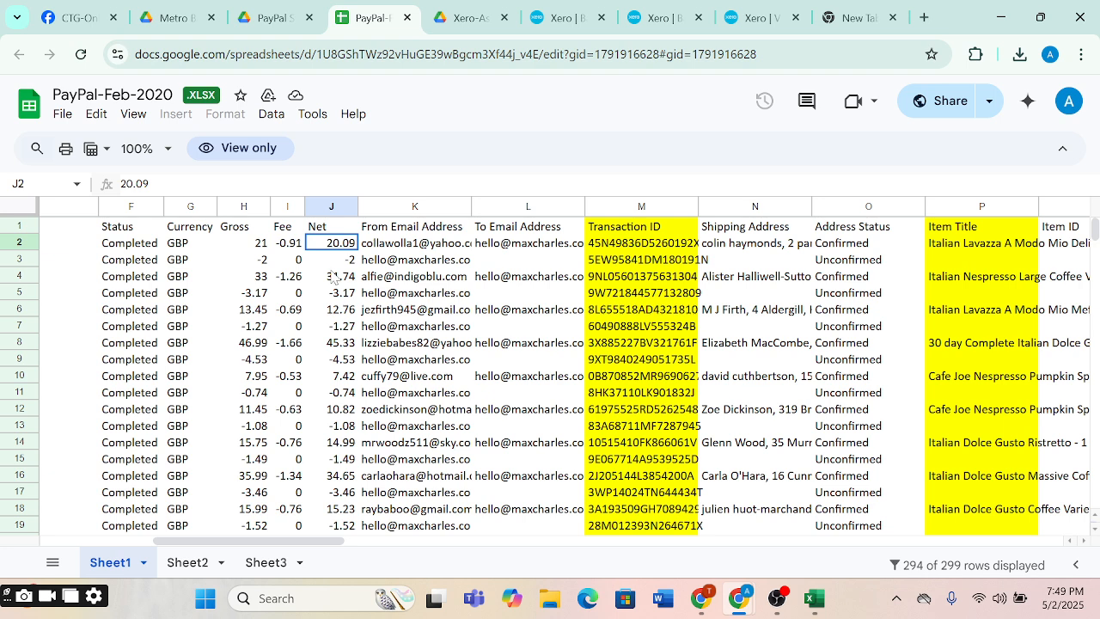
{"action": "left_click", "coordinate": [262, 245]}
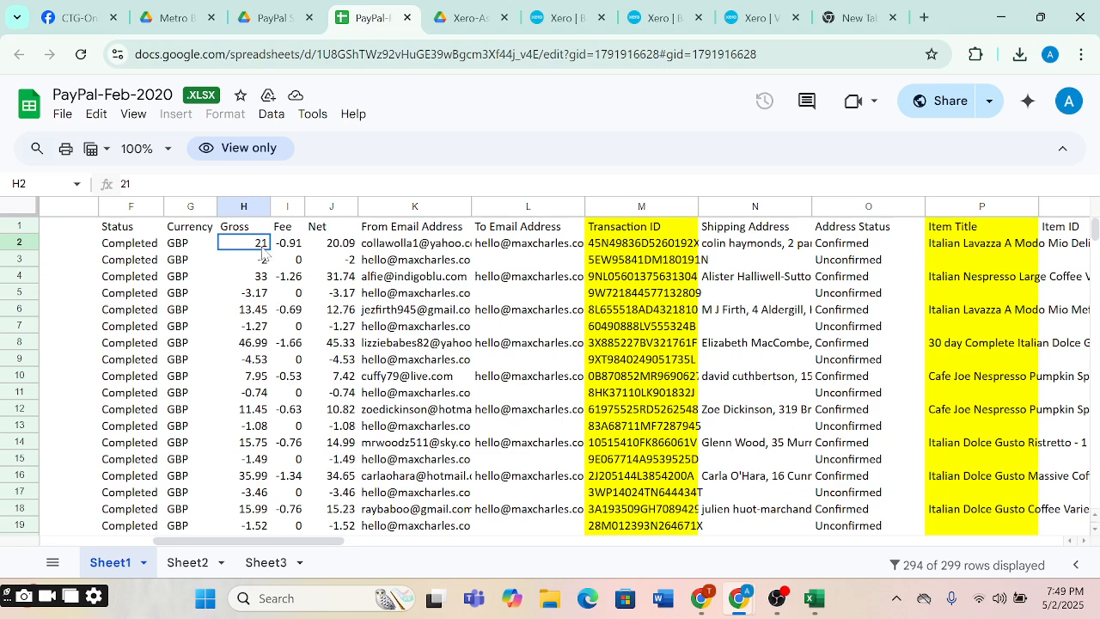
{"action": "scroll", "coordinate": [262, 252], "scroll_direction": "down", "scroll_amount": 1}
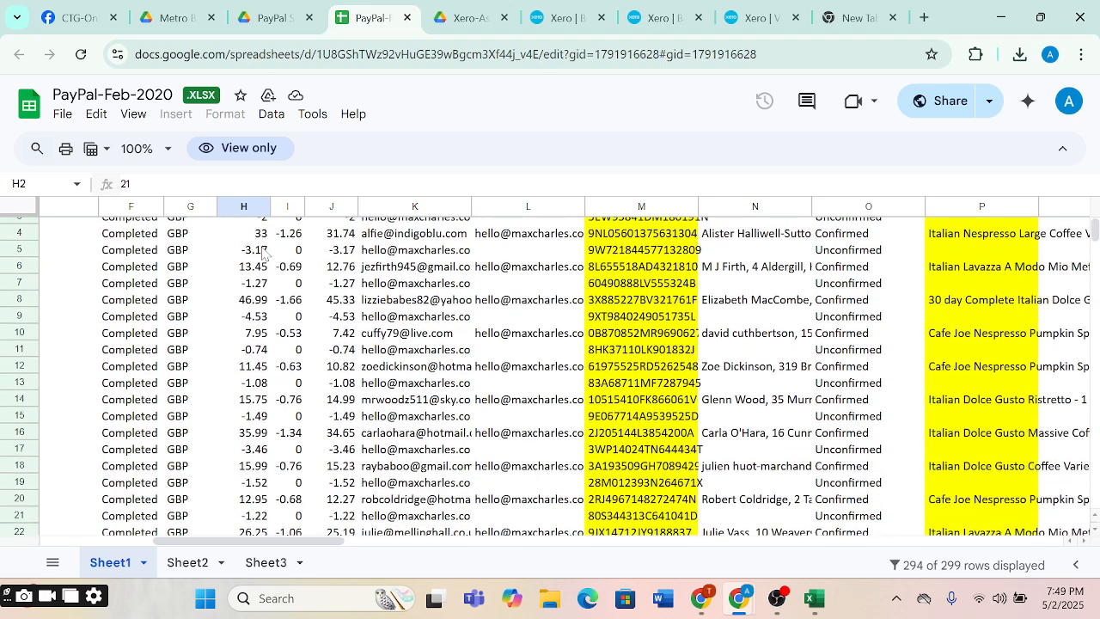
{"action": "scroll", "coordinate": [262, 251], "scroll_direction": "up", "scroll_amount": 1}
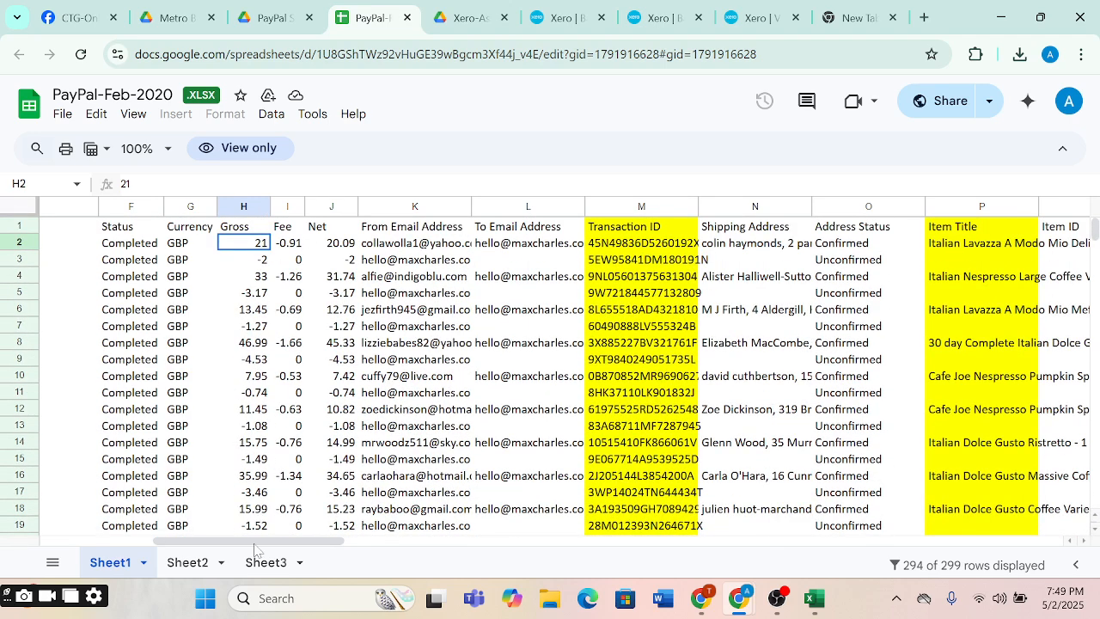
{"action": "left_click", "coordinate": [187, 563]}
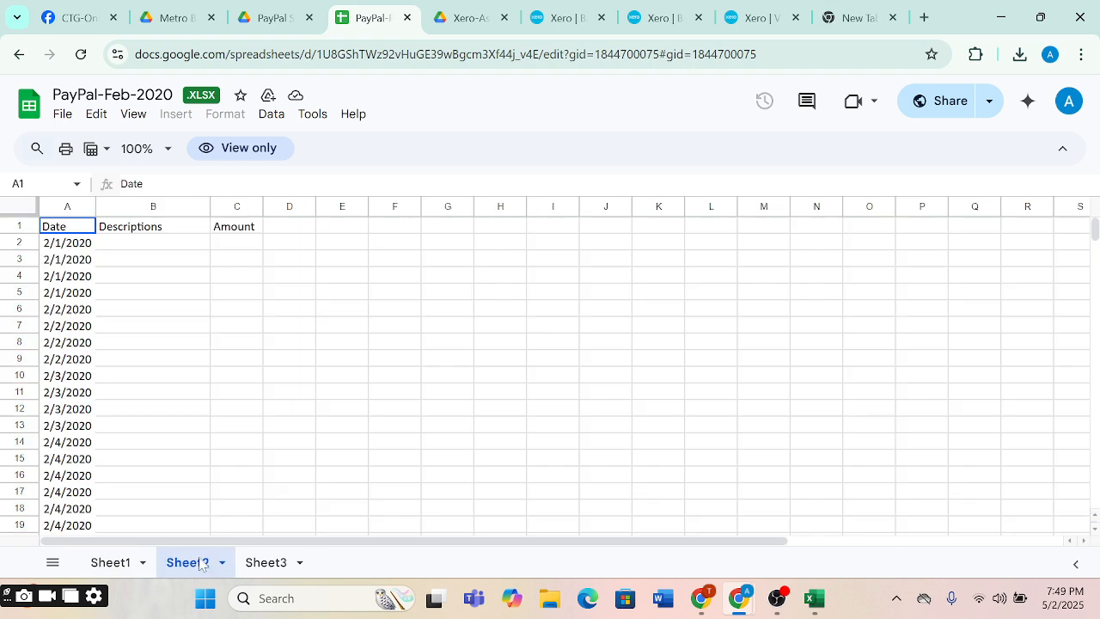
Step: Check the Amount column in Sheet3 and compare it with the full transaction export in Sheet1
{"action": "left_click", "coordinate": [268, 563]}
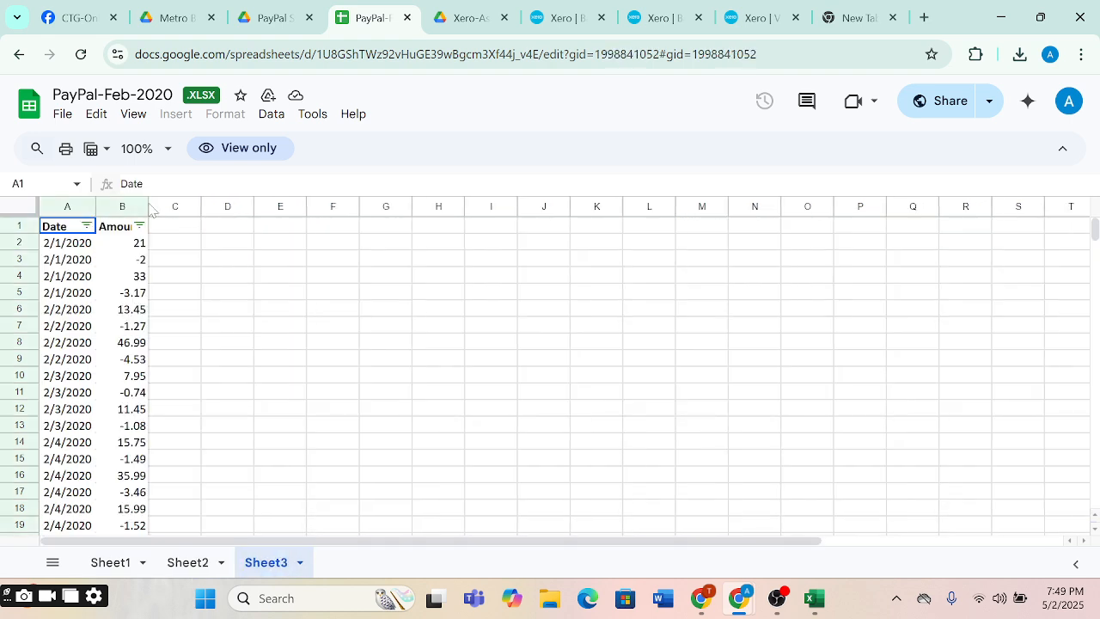
{"action": "left_click_drag", "start_coordinate": [142, 208], "coordinate": [190, 208]}
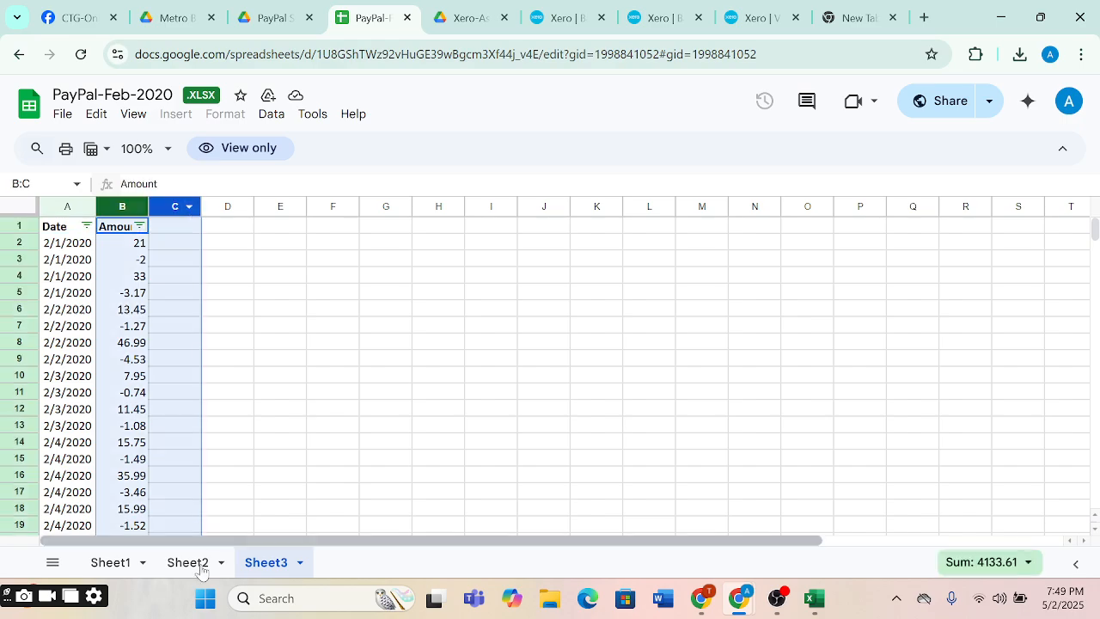
{"action": "left_click", "coordinate": [194, 565]}
{"action": "left_click", "coordinate": [116, 563]}
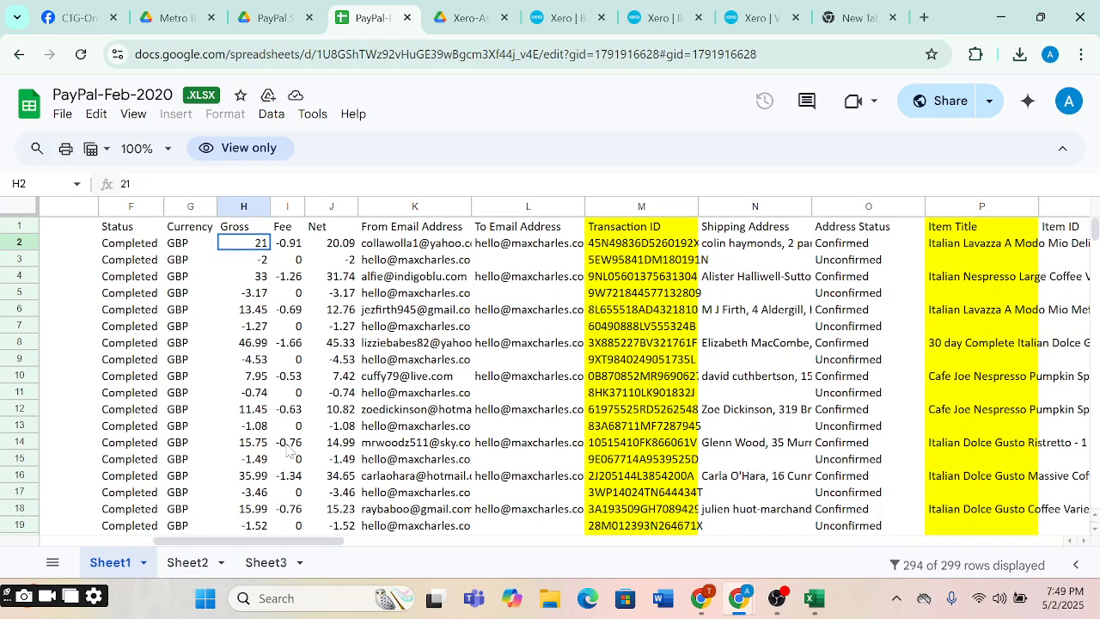
{"action": "scroll", "coordinate": [288, 452], "scroll_direction": "down", "scroll_amount": 3}
{"action": "scroll", "coordinate": [288, 451], "scroll_direction": "up", "scroll_amount": 3}
{"action": "scroll", "coordinate": [288, 451], "scroll_direction": "left", "scroll_amount": 10}
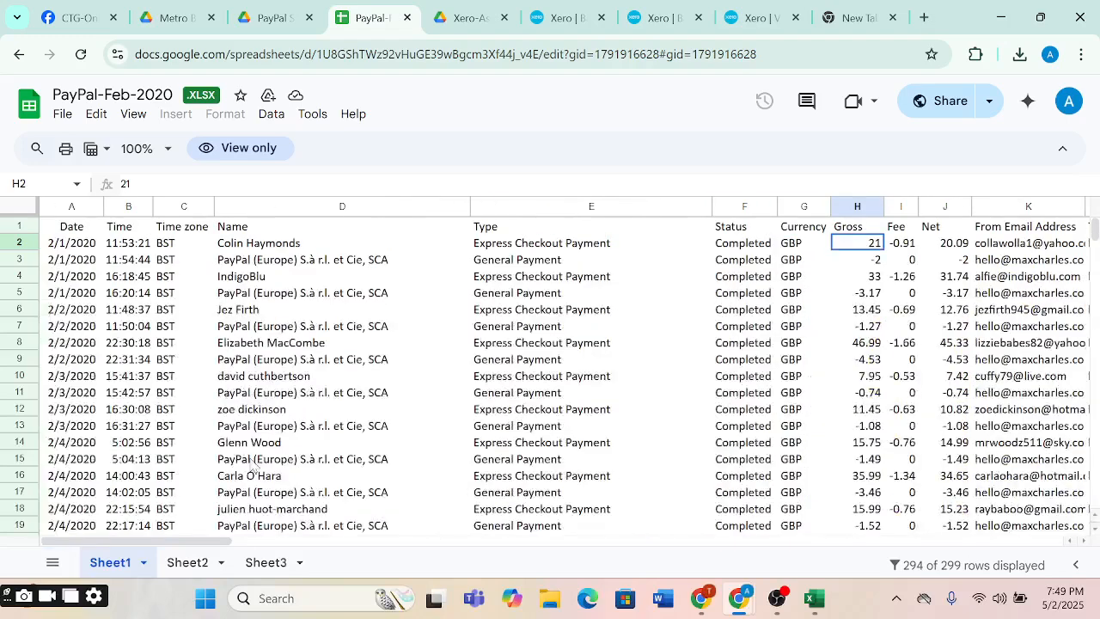
Step: Look through the dates and the empty Descriptions and Amount columns in Sheet2, and return to Sheet3
{"action": "left_click", "coordinate": [181, 564]}
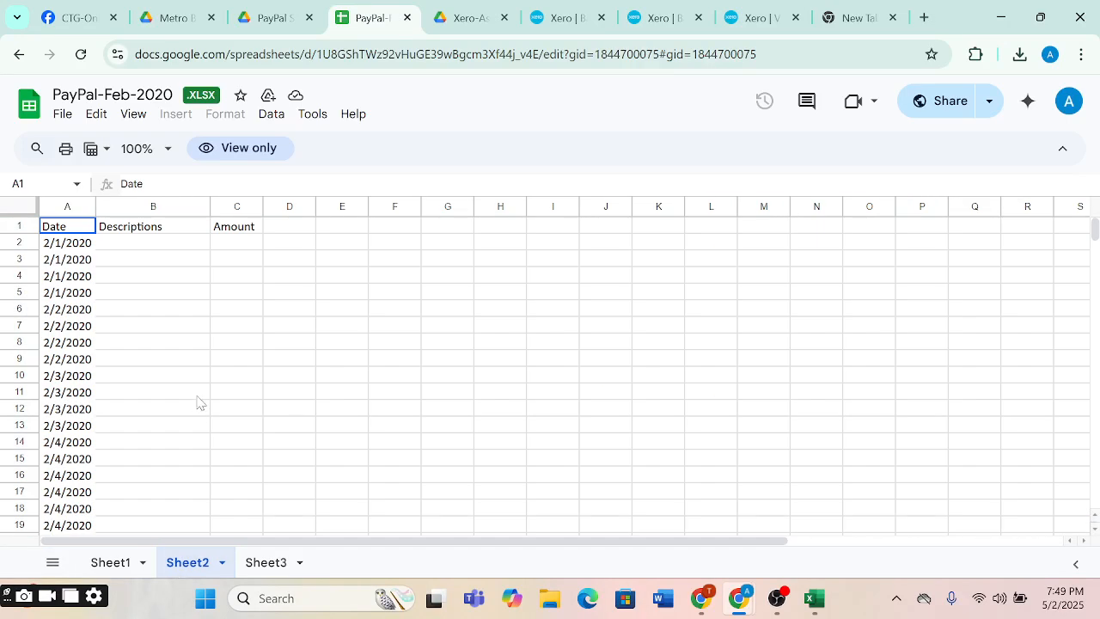
{"action": "scroll", "coordinate": [198, 402], "scroll_direction": "down", "scroll_amount": 9}
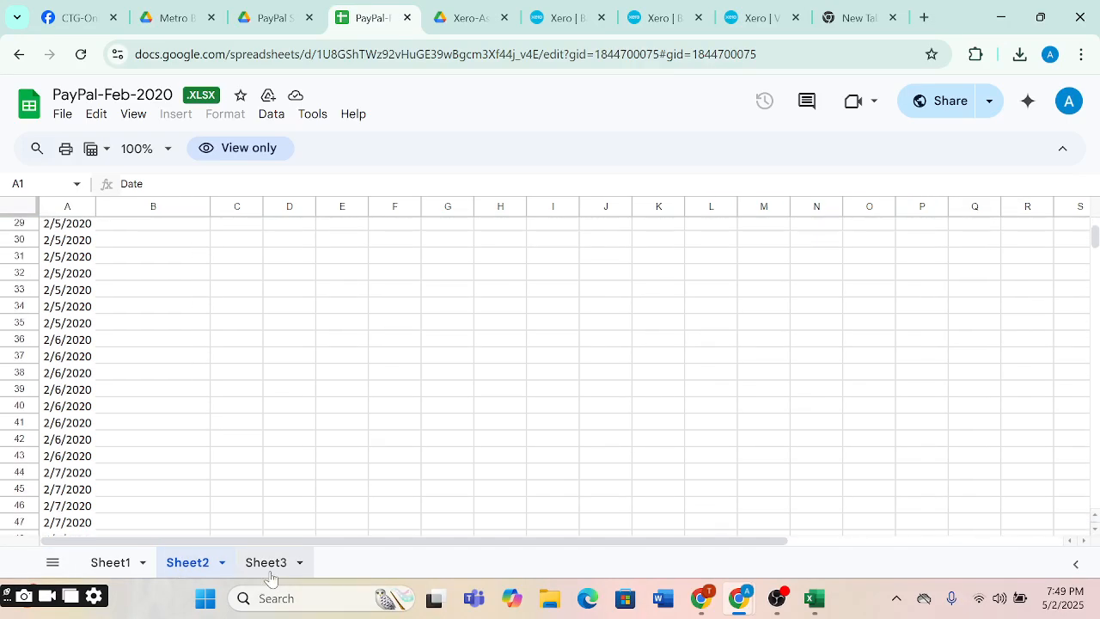
{"action": "left_click", "coordinate": [269, 572]}
{"action": "left_click", "coordinate": [381, 426]}
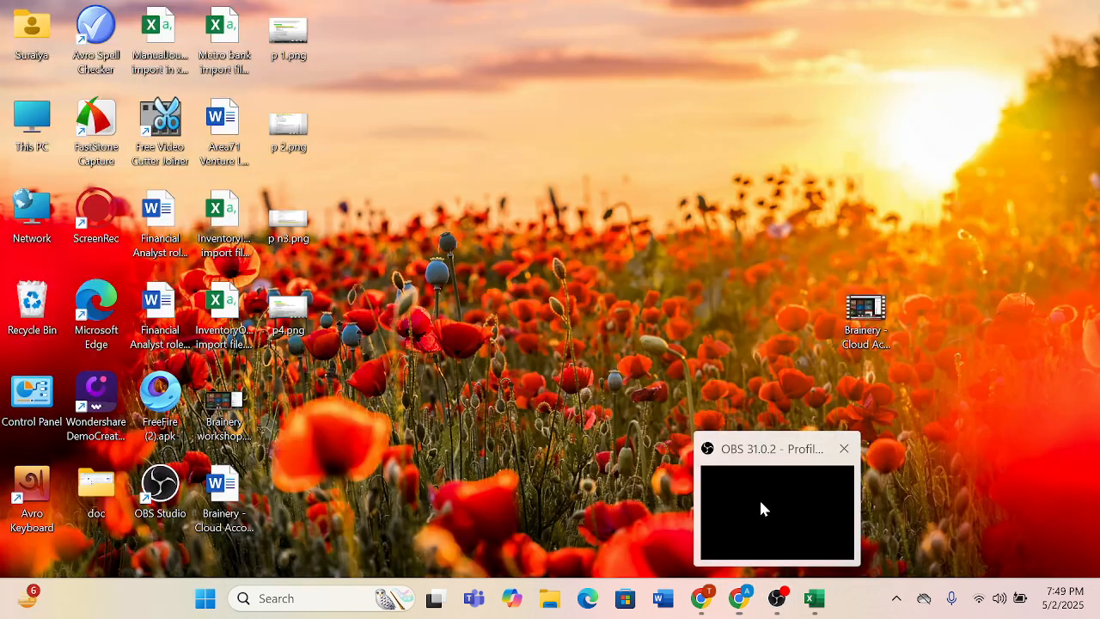
{"action": "left_click", "coordinate": [759, 497]}
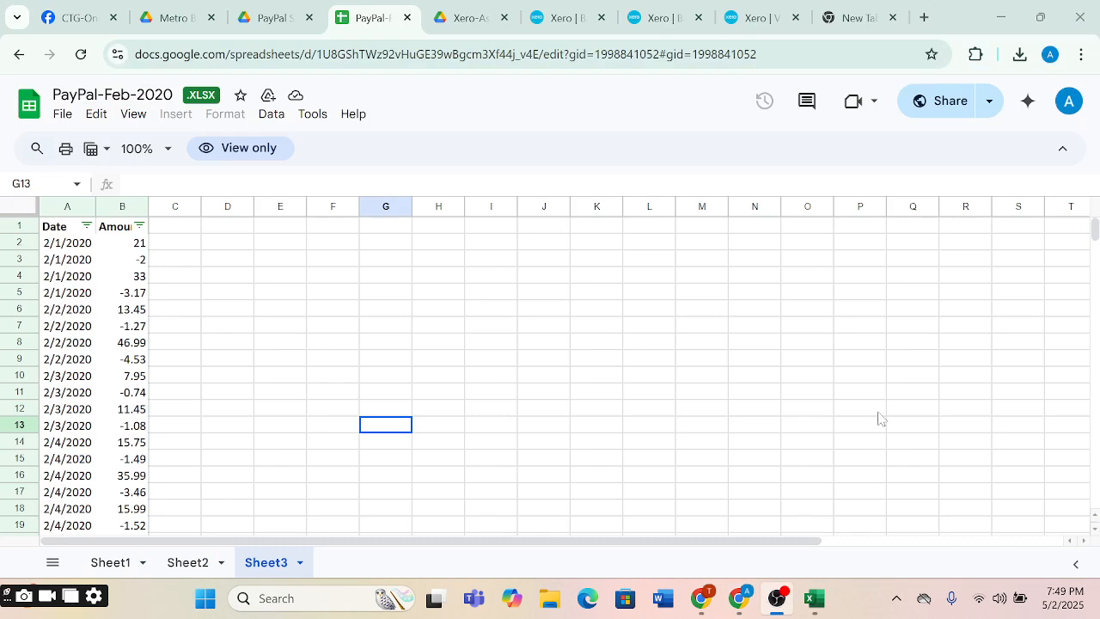